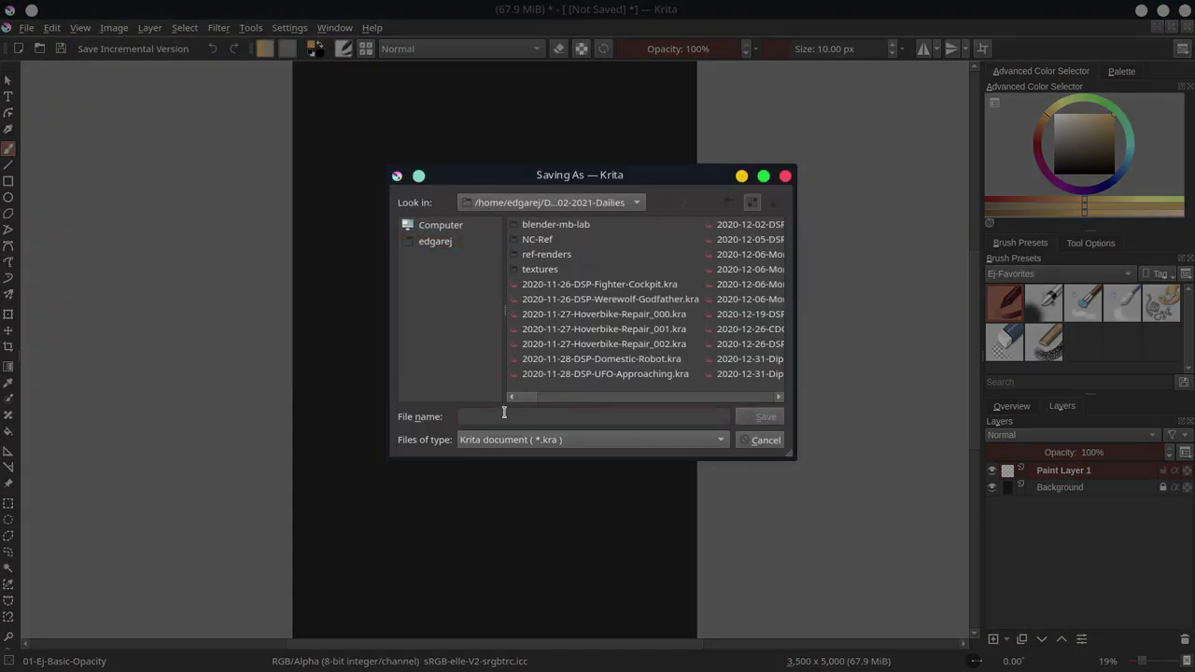
Step: Add _000 to the file name and save the blank canvas as 2021-11-05-KValkyrie_000.kra
{"action": "type", "text": "_000"}
{"action": "left_click", "coordinate": [763, 417]}
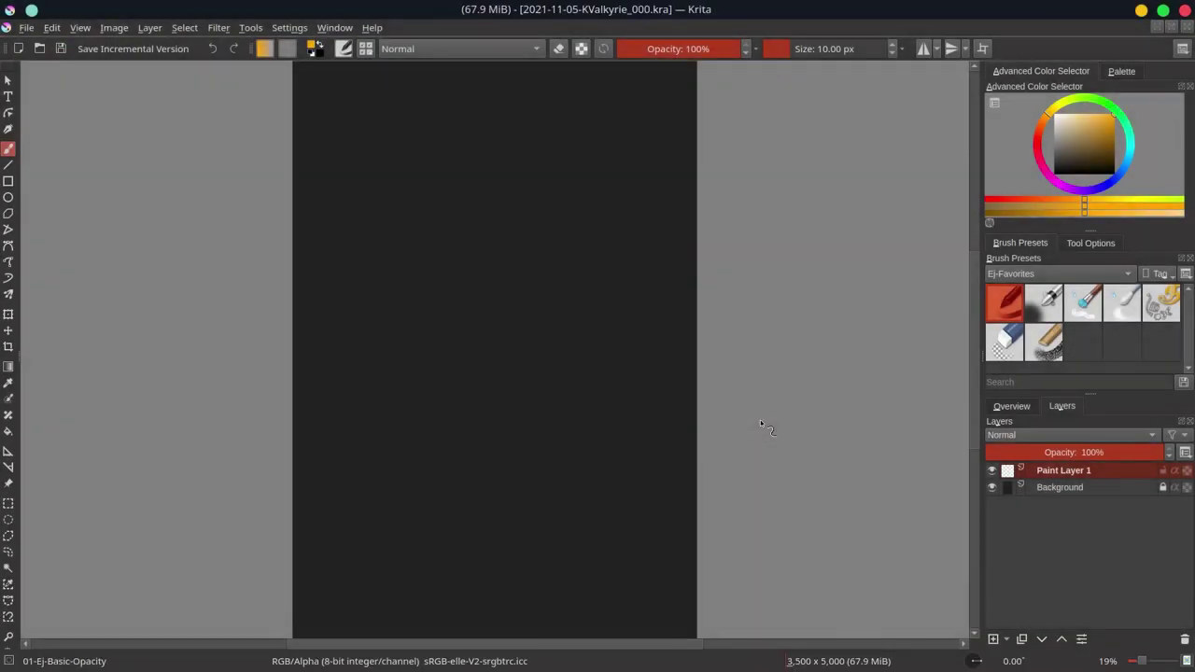
Step: Filter brush presets by 'rgba' and test the RGBA 01 Thick-dry brush, undoing the stroke
{"action": "type", "text": "rgba"}
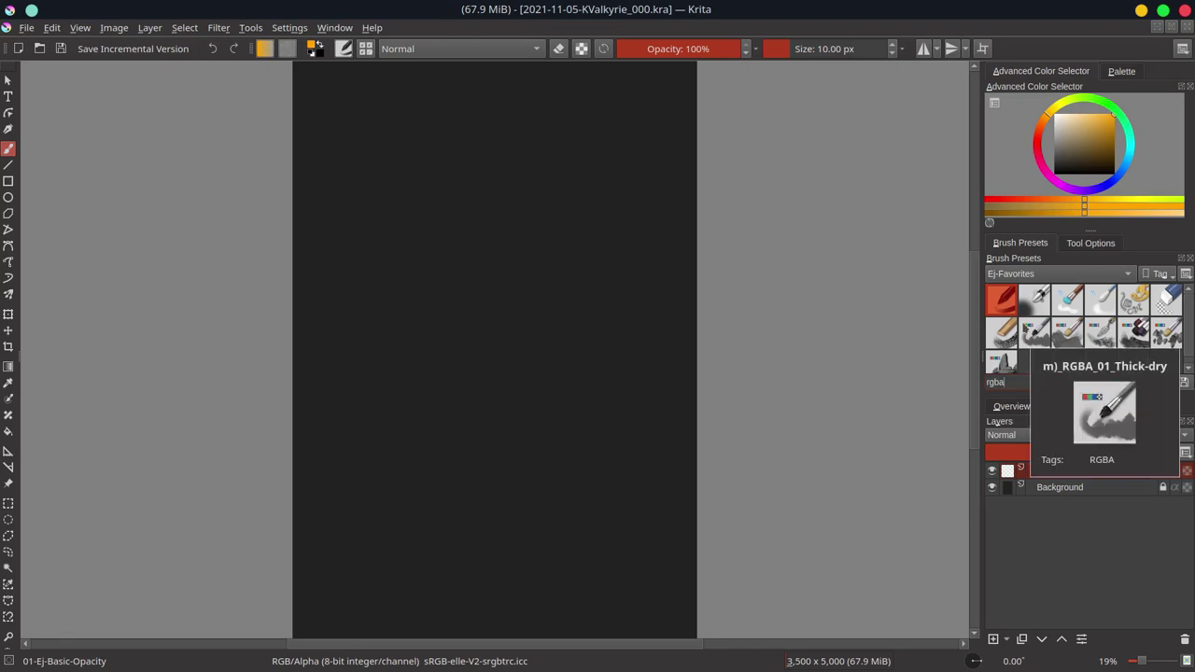
{"action": "left_click", "coordinate": [1033, 331]}
{"action": "mouse_move", "coordinate": [462, 303]}
{"action": "left_mouse_down"}
{"action": "mouse_move", "coordinate": [499, 331]}
{"action": "mouse_move", "coordinate": [533, 293]}
{"action": "left_mouse_up"}
{"action": "key", "text": "ctrl+z"}
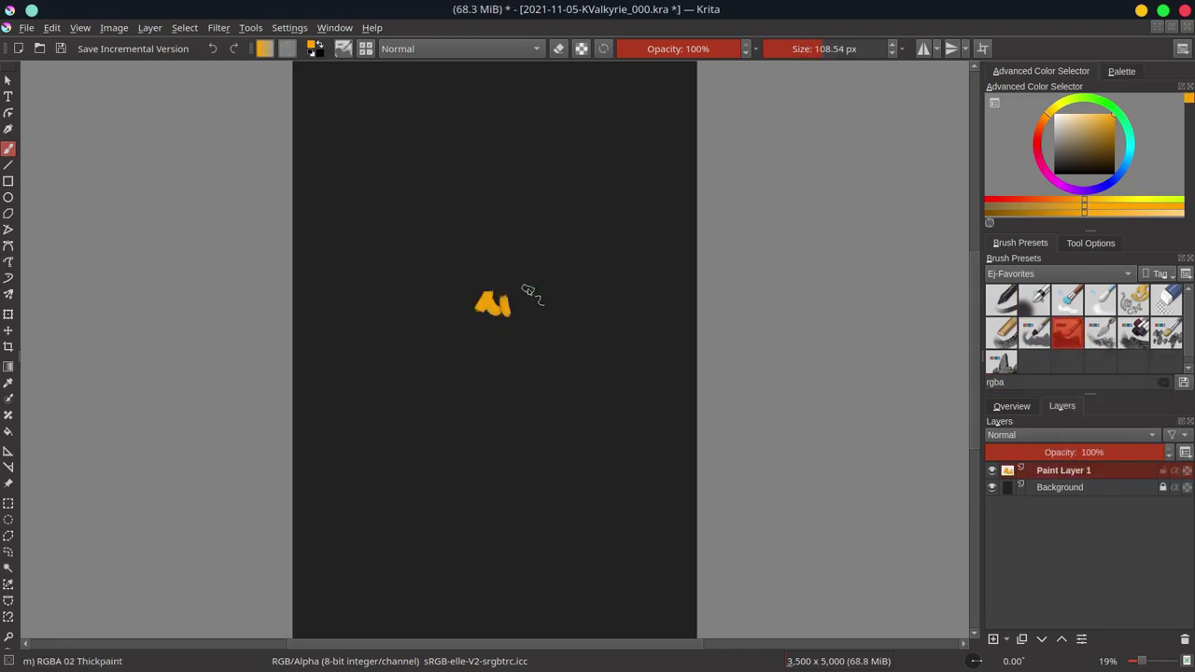
{"action": "key", "text": "ctrl+z"}
Step: Test the RGBA 04 Impasto and Blender-Textured brushes and inspect Impasto's hue variation setting
{"action": "left_click", "coordinate": [1133, 332]}
{"action": "left_click_drag", "start_coordinate": [448, 313], "coordinate": [519, 310]}
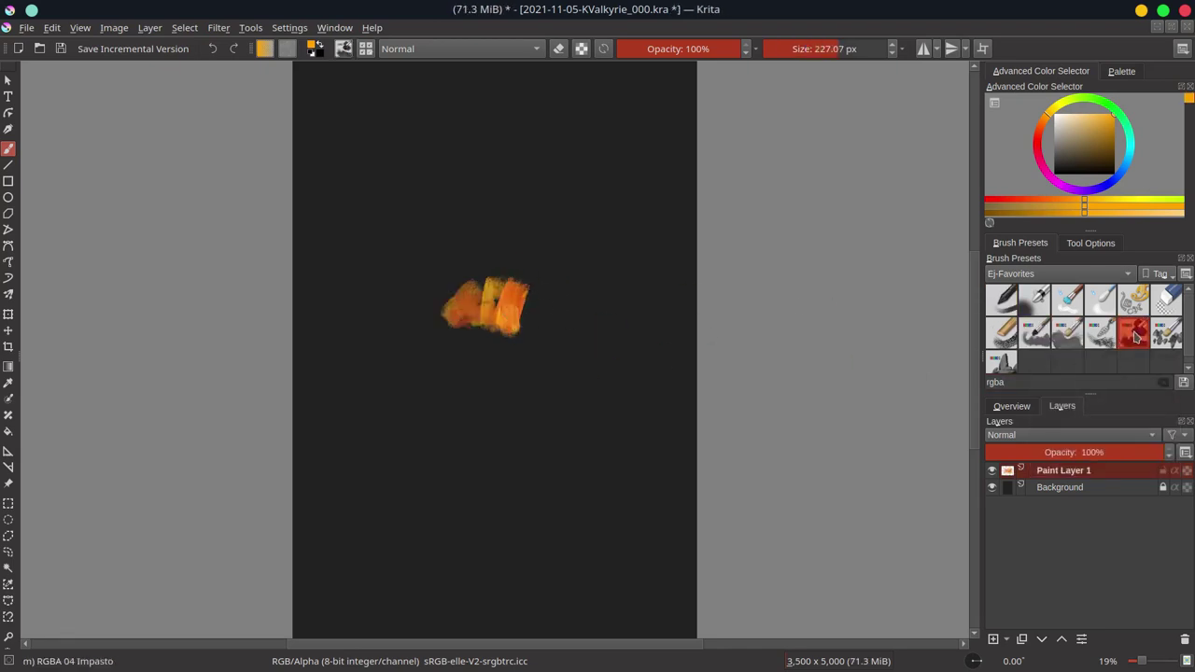
{"action": "left_click", "coordinate": [1067, 299]}
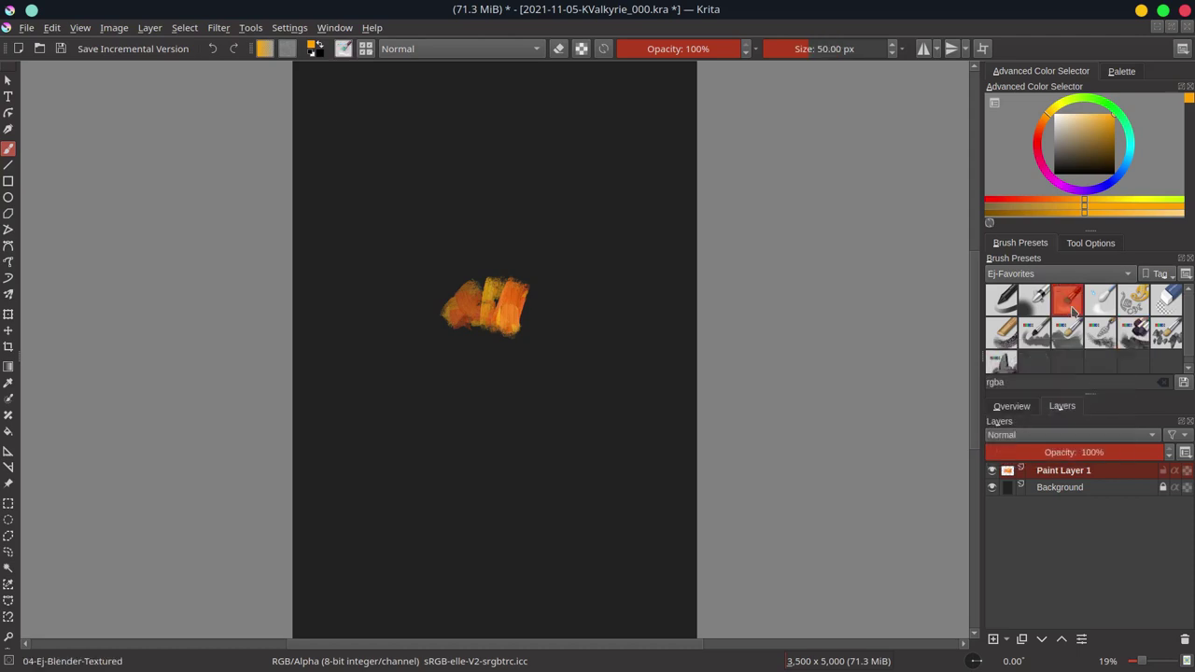
{"action": "left_click", "coordinate": [1133, 331]}
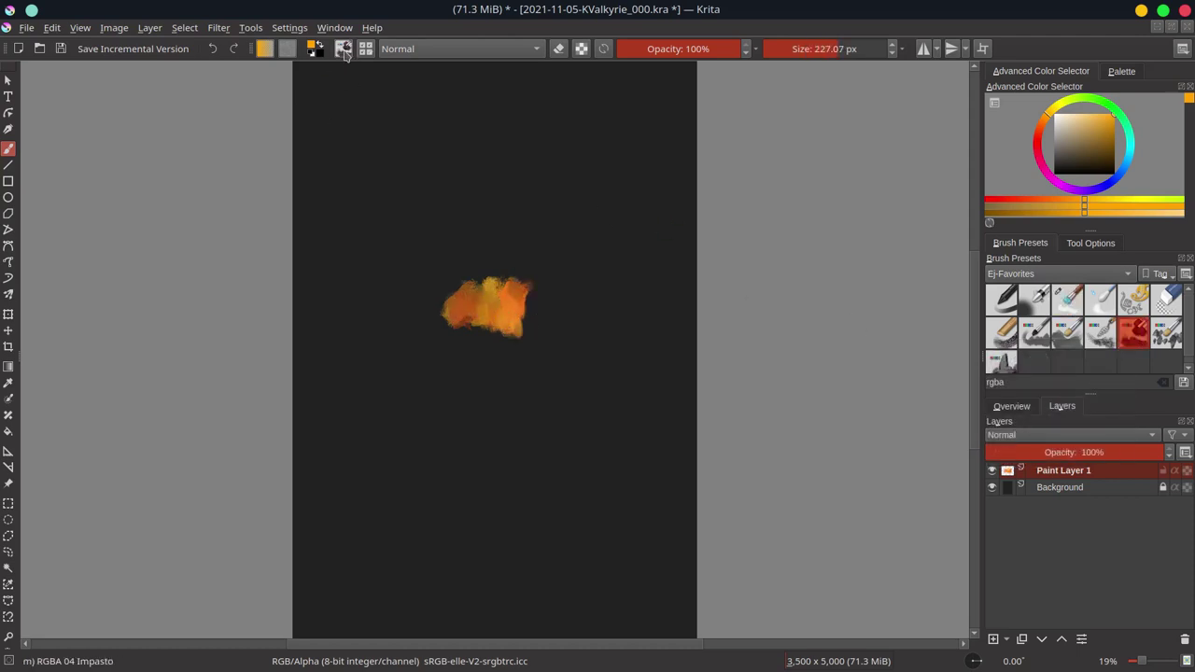
{"action": "left_click", "coordinate": [343, 49]}
{"action": "left_click", "coordinate": [442, 390]}
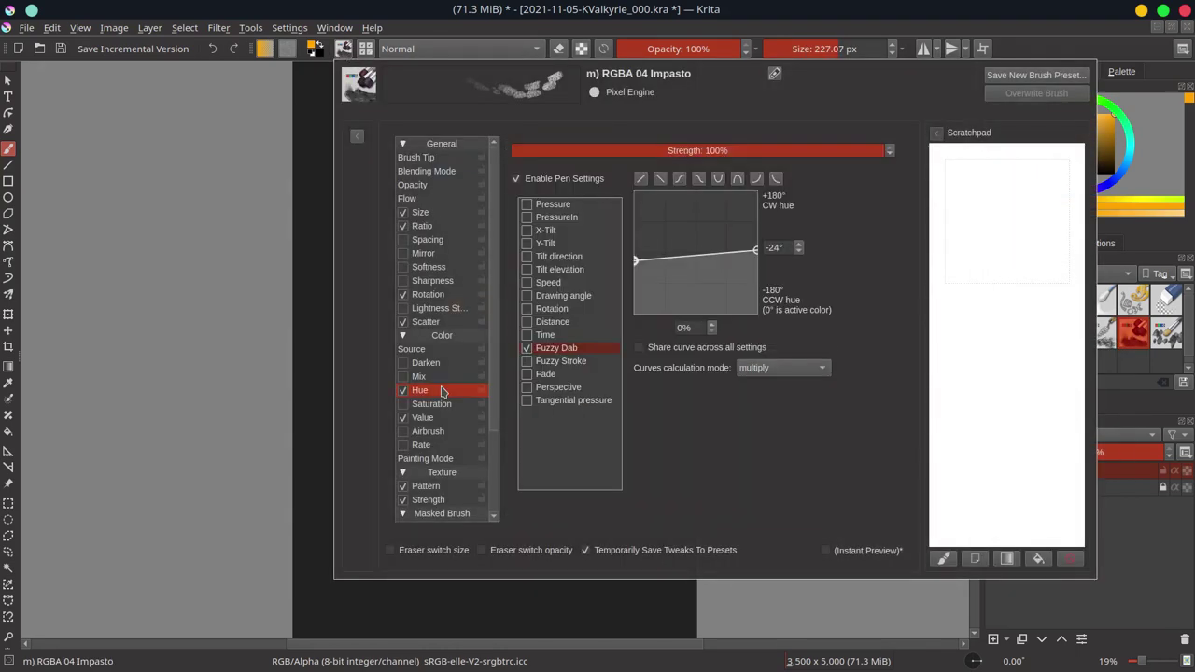
{"action": "left_click", "coordinate": [343, 48]}
Step: Erase the test dab, try the RGBA 06 Rock brush, and clear all test strokes
{"action": "left_click", "coordinate": [1167, 299]}
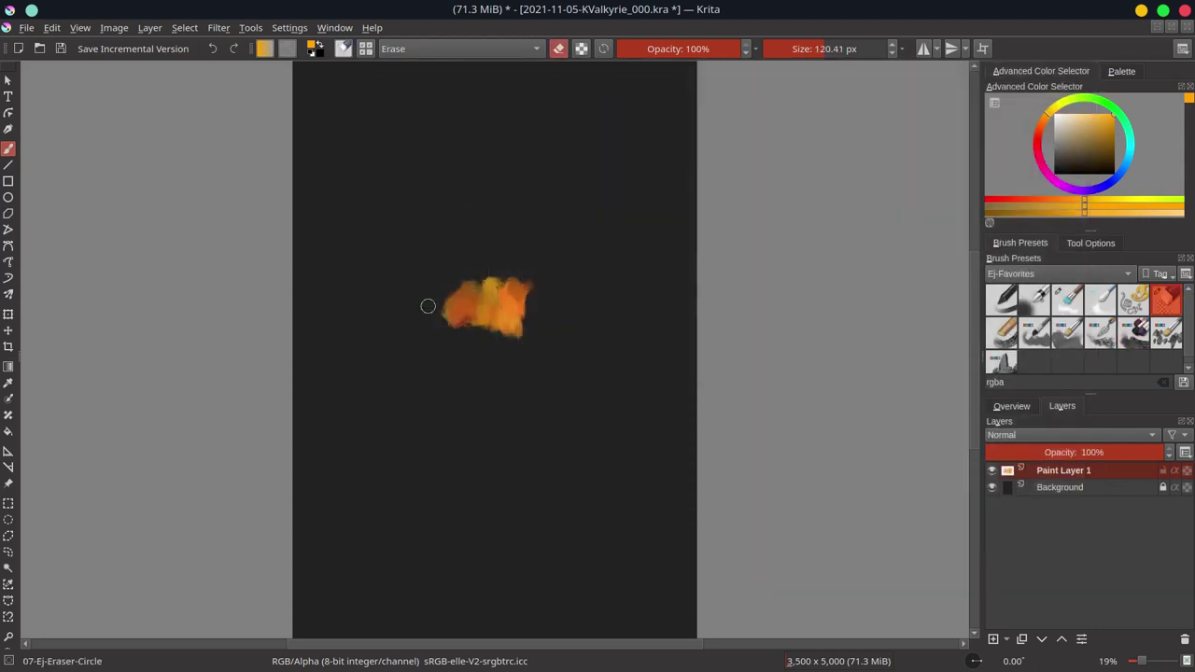
{"action": "left_click_drag", "start_coordinate": [426, 307], "coordinate": [533, 275]}
{"action": "left_click", "coordinate": [1166, 333]}
{"action": "mouse_move", "coordinate": [481, 308]}
{"action": "left_mouse_down"}
{"action": "mouse_move", "coordinate": [547, 346]}
{"action": "mouse_move", "coordinate": [504, 448]}
{"action": "left_mouse_up"}
{"action": "key", "text": "ctrl+z"}
{"action": "key", "text": "period"}
{"action": "mouse_move", "coordinate": [490, 373]}
{"action": "left_mouse_down"}
{"action": "mouse_move", "coordinate": [560, 448]}
{"action": "mouse_move", "coordinate": [669, 450]}
{"action": "left_mouse_up"}
{"action": "key", "text": "Delete"}
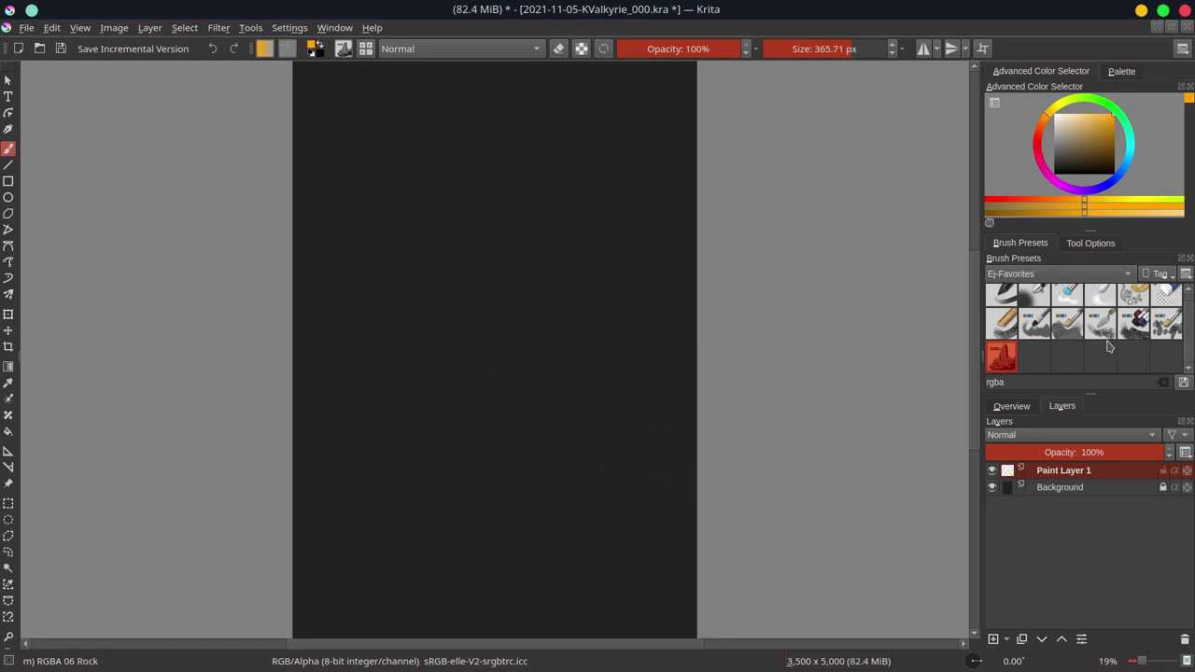
{"action": "left_click", "coordinate": [1121, 71]}
Step: Load the 02_CPC-3-Orange-02 palette and paint a first brown Impasto stroke
{"action": "left_click", "coordinate": [1038, 219]}
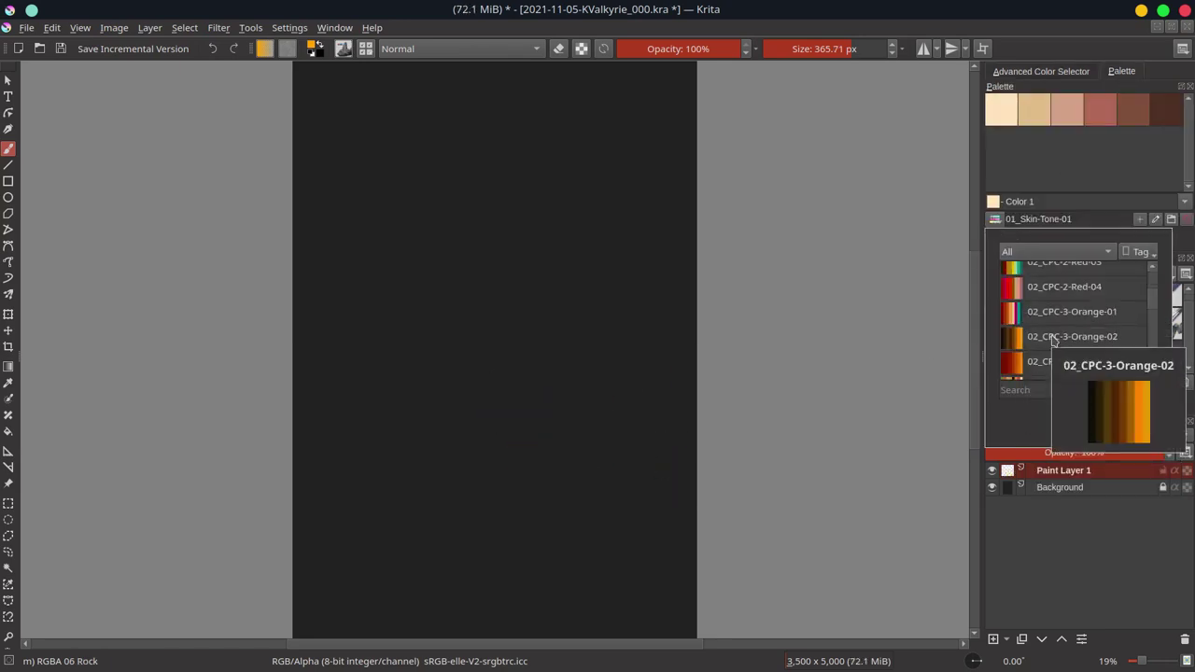
{"action": "left_click", "coordinate": [1051, 336]}
{"action": "key", "text": "period"}
{"action": "mouse_move", "coordinate": [443, 360]}
{"action": "left_mouse_down"}
{"action": "mouse_move", "coordinate": [521, 283]}
{"action": "mouse_move", "coordinate": [419, 394]}
{"action": "mouse_move", "coordinate": [482, 265]}
{"action": "mouse_move", "coordinate": [488, 207]}
{"action": "mouse_move", "coordinate": [493, 234]}
{"action": "left_mouse_up"}
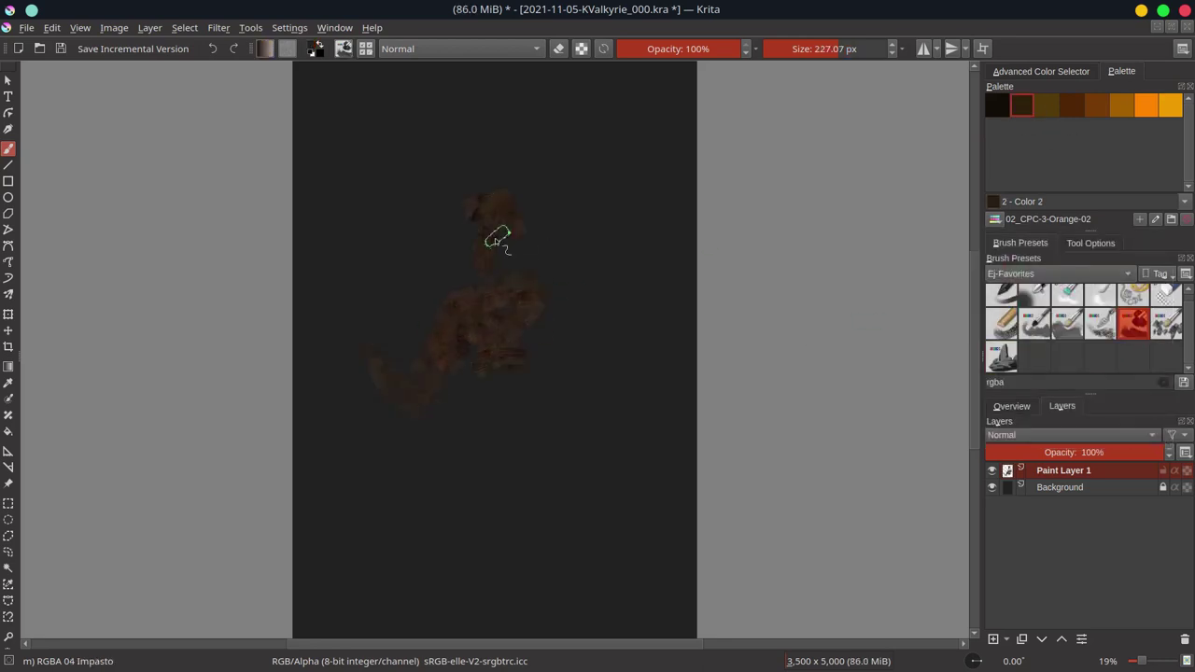
Step: Rotate the canvas to 5000 × 3500 landscape and mirror the painted layer horizontally, repositioning it
{"action": "left_click", "coordinate": [9, 331]}
{"action": "left_click_drag", "start_coordinate": [477, 340], "coordinate": [471, 333]}
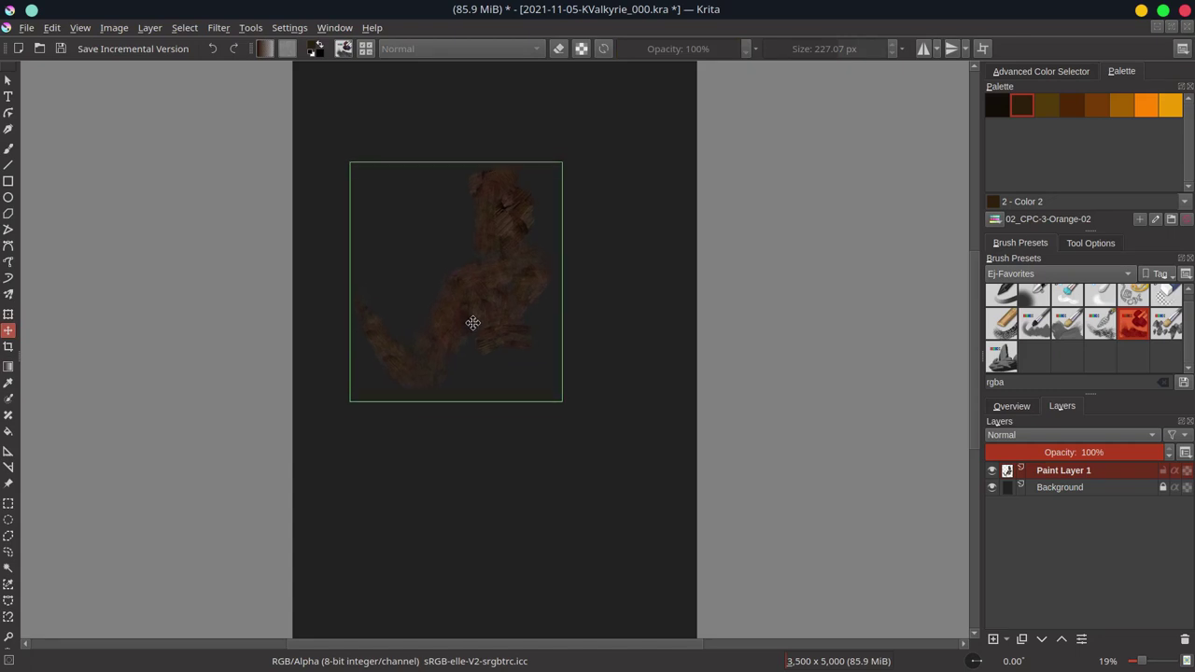
{"action": "left_click", "coordinate": [114, 27]}
{"action": "left_click", "coordinate": [456, 216]}
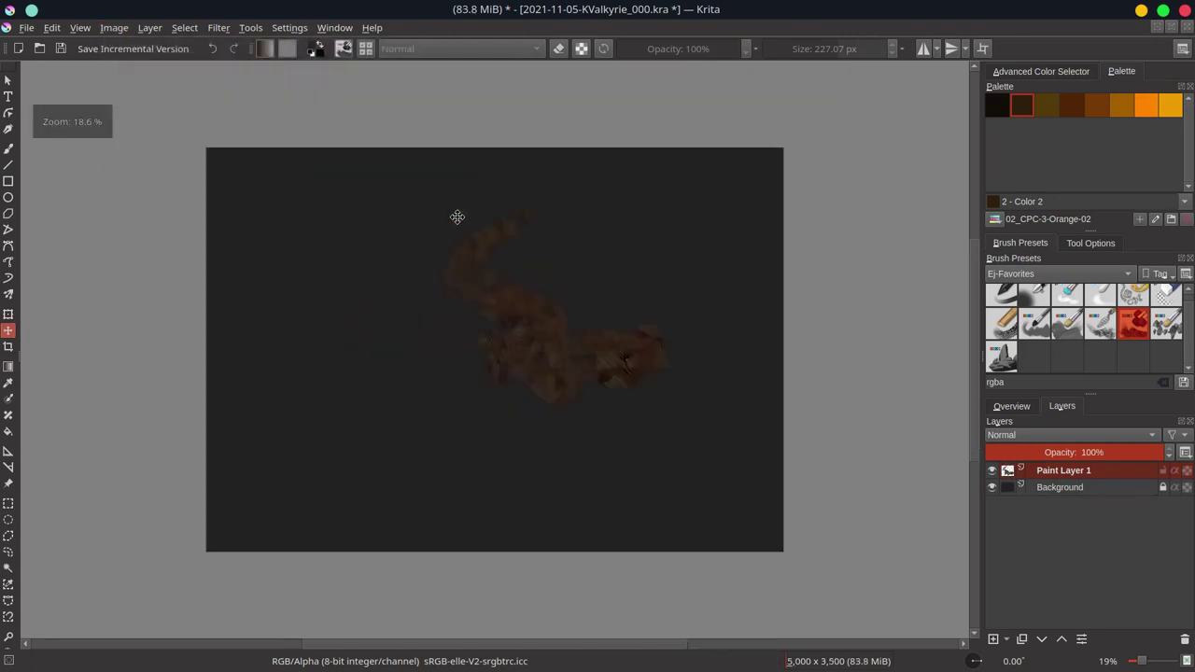
{"action": "left_click", "coordinate": [150, 27]}
{"action": "left_click", "coordinate": [467, 194]}
{"action": "left_click_drag", "start_coordinate": [563, 346], "coordinate": [499, 365]}
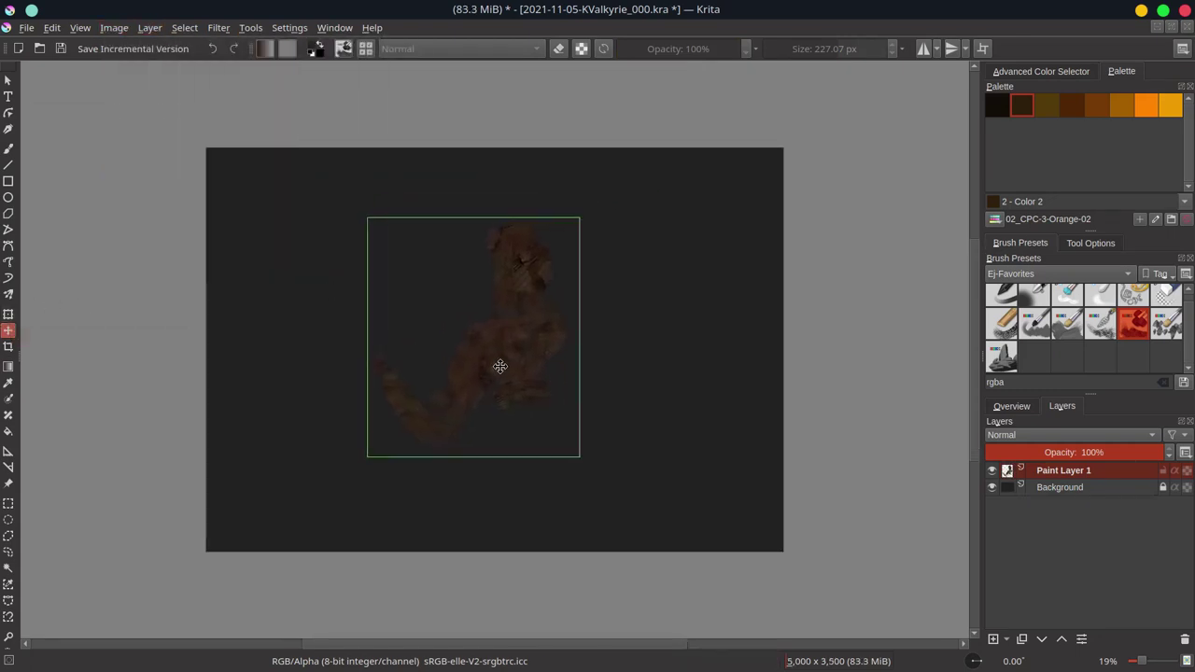
Step: Paint more brown strokes to extend the figure left, right and downward
{"action": "key", "text": "b"}
{"action": "mouse_move", "coordinate": [453, 420]}
{"action": "left_mouse_down"}
{"action": "mouse_move", "coordinate": [397, 344]}
{"action": "mouse_move", "coordinate": [346, 348]}
{"action": "mouse_move", "coordinate": [382, 302]}
{"action": "mouse_move", "coordinate": [373, 454]}
{"action": "mouse_move", "coordinate": [372, 401]}
{"action": "left_mouse_up"}
{"action": "mouse_move", "coordinate": [485, 378]}
{"action": "left_mouse_down"}
{"action": "mouse_move", "coordinate": [568, 401]}
{"action": "mouse_move", "coordinate": [523, 221]}
{"action": "left_mouse_up"}
{"action": "mouse_move", "coordinate": [501, 269]}
{"action": "left_mouse_down"}
{"action": "mouse_move", "coordinate": [576, 454]}
{"action": "mouse_move", "coordinate": [629, 361]}
{"action": "mouse_move", "coordinate": [655, 420]}
{"action": "mouse_move", "coordinate": [489, 475]}
{"action": "mouse_move", "coordinate": [480, 507]}
{"action": "mouse_move", "coordinate": [582, 531]}
{"action": "mouse_move", "coordinate": [553, 487]}
{"action": "left_mouse_up"}
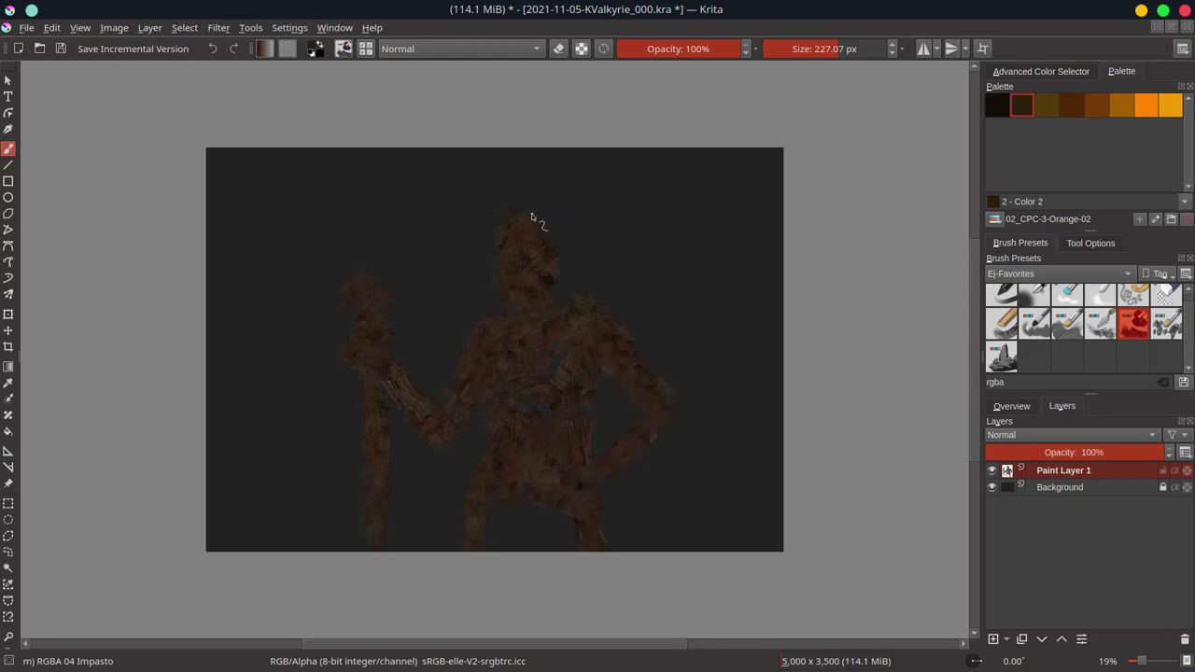
Step: Paint Color 5 orange and bright orange highlights on the staff, shoulders, chest, hips and head
{"action": "mouse_move", "coordinate": [530, 223]}
{"action": "left_mouse_down"}
{"action": "mouse_move", "coordinate": [535, 488]}
{"action": "mouse_move", "coordinate": [569, 528]}
{"action": "left_mouse_up"}
{"action": "left_click", "coordinate": [1097, 106]}
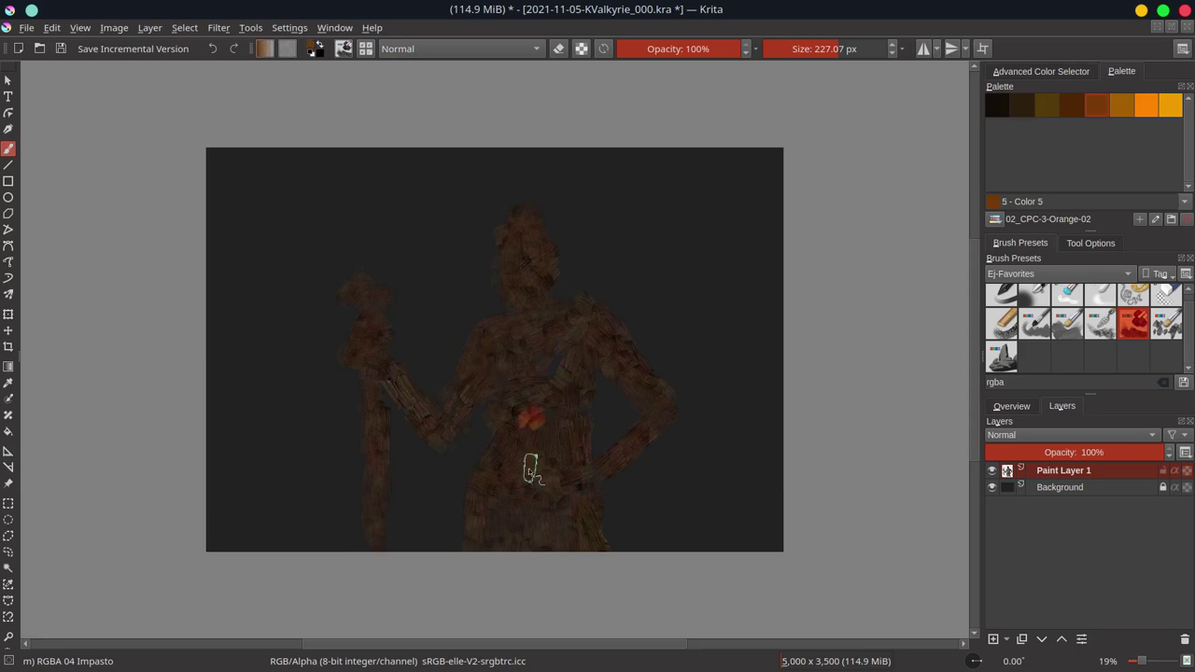
{"action": "left_click_drag", "start_coordinate": [465, 401], "coordinate": [453, 395]}
{"action": "left_click_drag", "start_coordinate": [359, 285], "coordinate": [376, 532]}
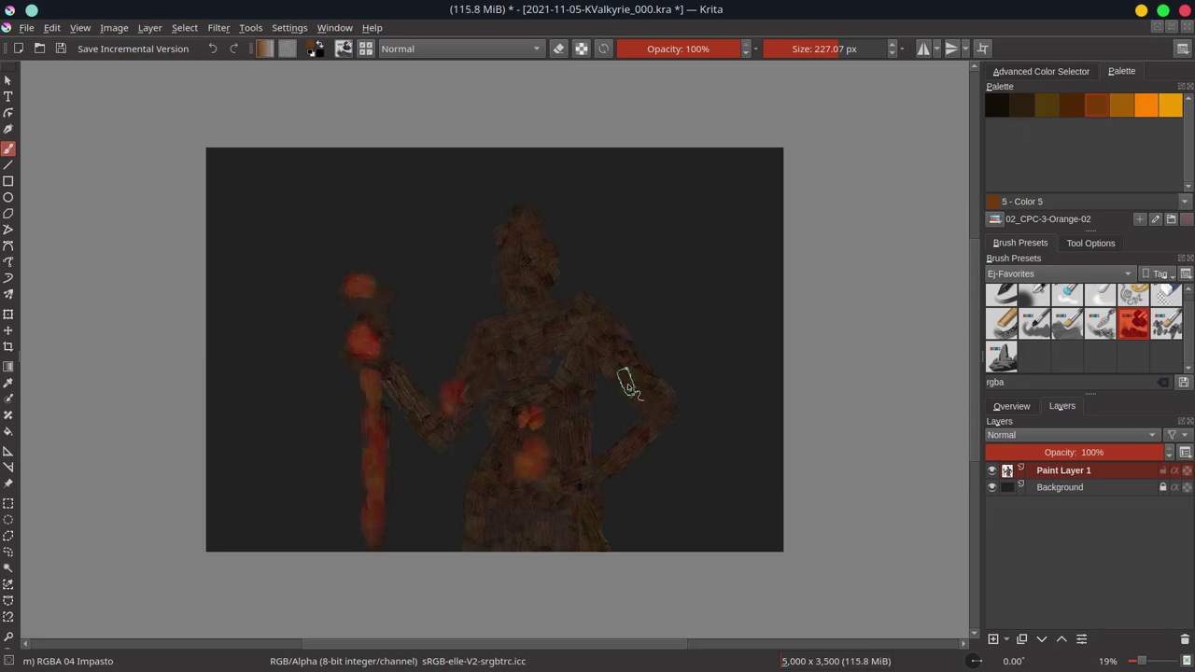
{"action": "mouse_move", "coordinate": [620, 361]}
{"action": "left_mouse_down"}
{"action": "mouse_move", "coordinate": [667, 414]}
{"action": "mouse_move", "coordinate": [649, 439]}
{"action": "left_mouse_up"}
{"action": "left_click_drag", "start_coordinate": [487, 335], "coordinate": [478, 383]}
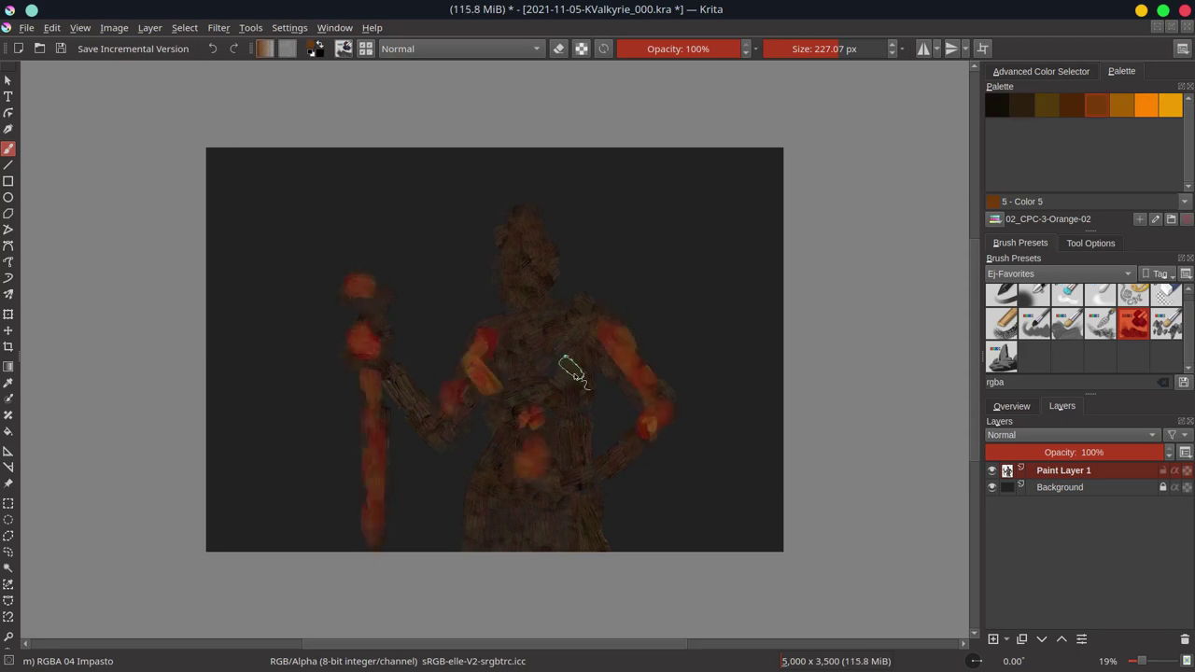
{"action": "mouse_move", "coordinate": [569, 360]}
{"action": "left_mouse_down"}
{"action": "mouse_move", "coordinate": [546, 345]}
{"action": "mouse_move", "coordinate": [488, 360]}
{"action": "mouse_move", "coordinate": [496, 368]}
{"action": "left_mouse_up"}
{"action": "left_click_drag", "start_coordinate": [541, 294], "coordinate": [500, 319]}
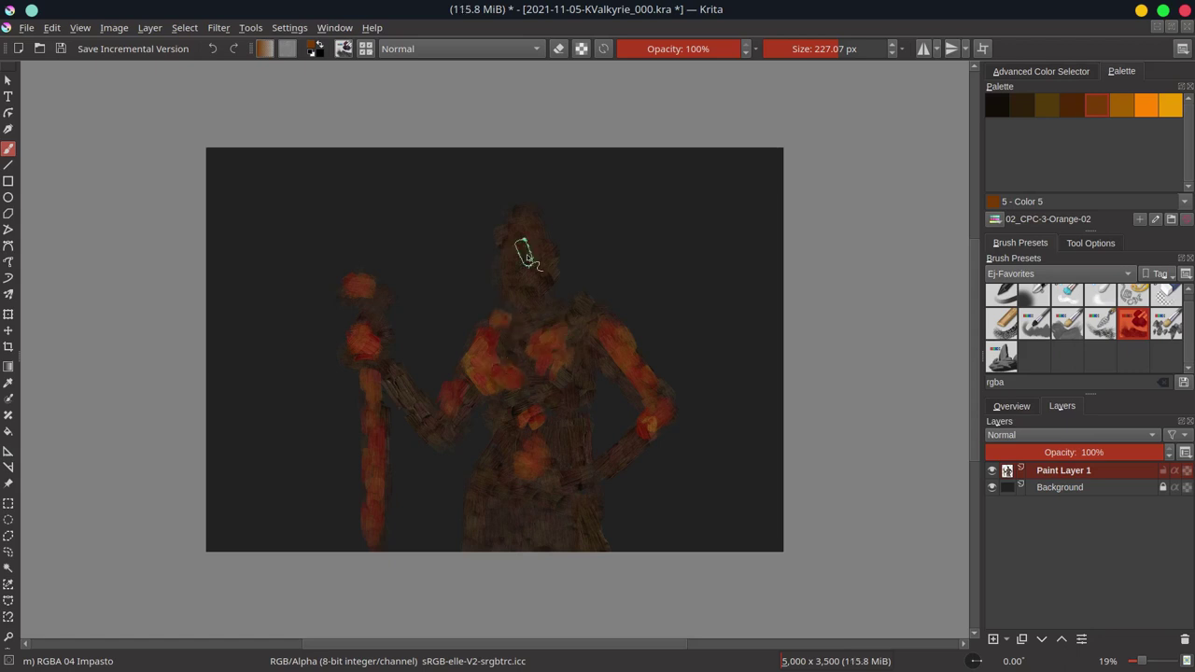
{"action": "left_click_drag", "start_coordinate": [527, 546], "coordinate": [556, 542]}
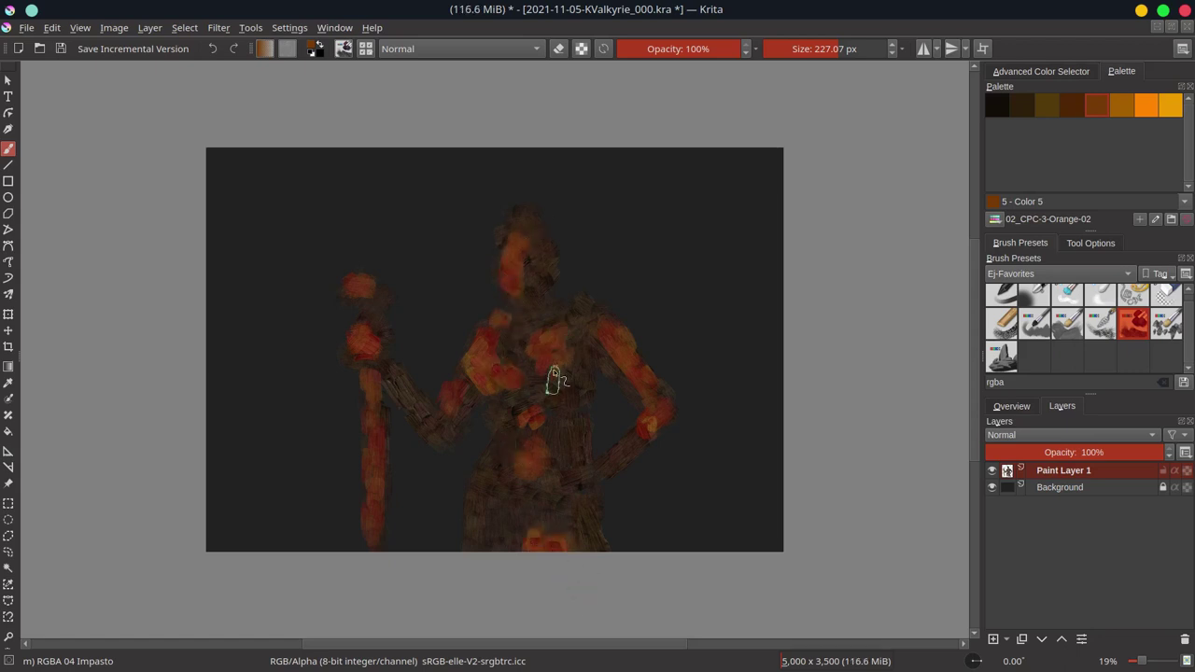
{"action": "left_click_drag", "start_coordinate": [515, 222], "coordinate": [501, 303]}
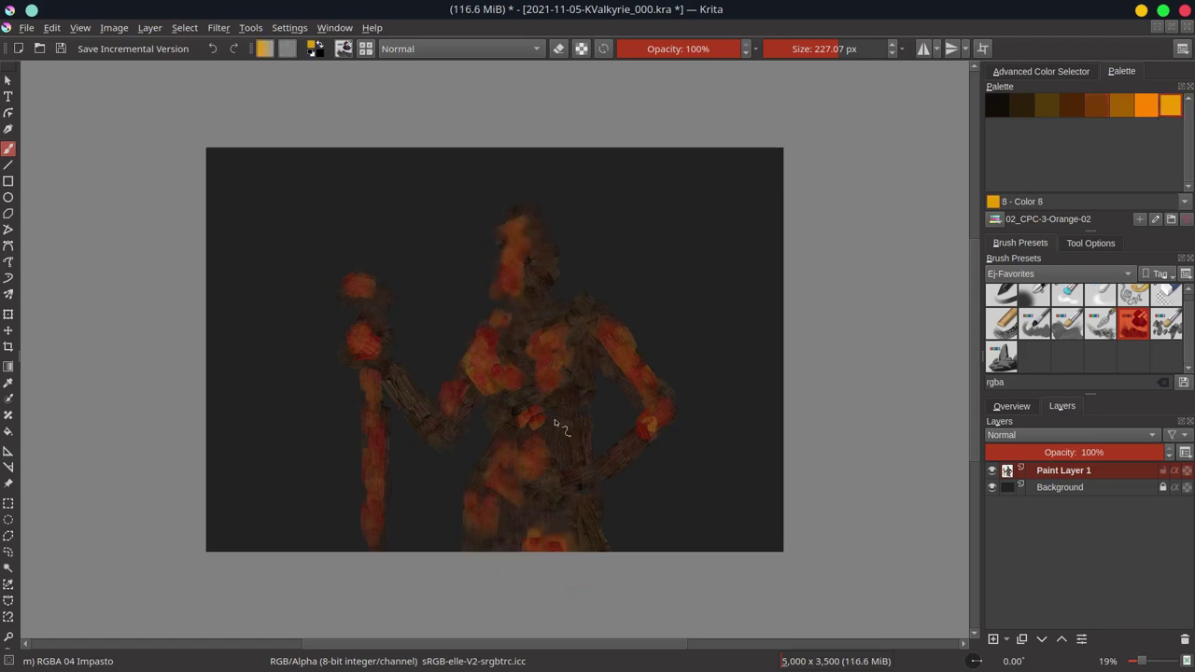
{"action": "mouse_move", "coordinate": [462, 548]}
{"action": "left_mouse_down"}
{"action": "mouse_move", "coordinate": [471, 480]}
{"action": "mouse_move", "coordinate": [509, 431]}
{"action": "left_mouse_up"}
{"action": "left_click_drag", "start_coordinate": [362, 372], "coordinate": [373, 523]}
{"action": "left_click_drag", "start_coordinate": [480, 359], "coordinate": [519, 224]}
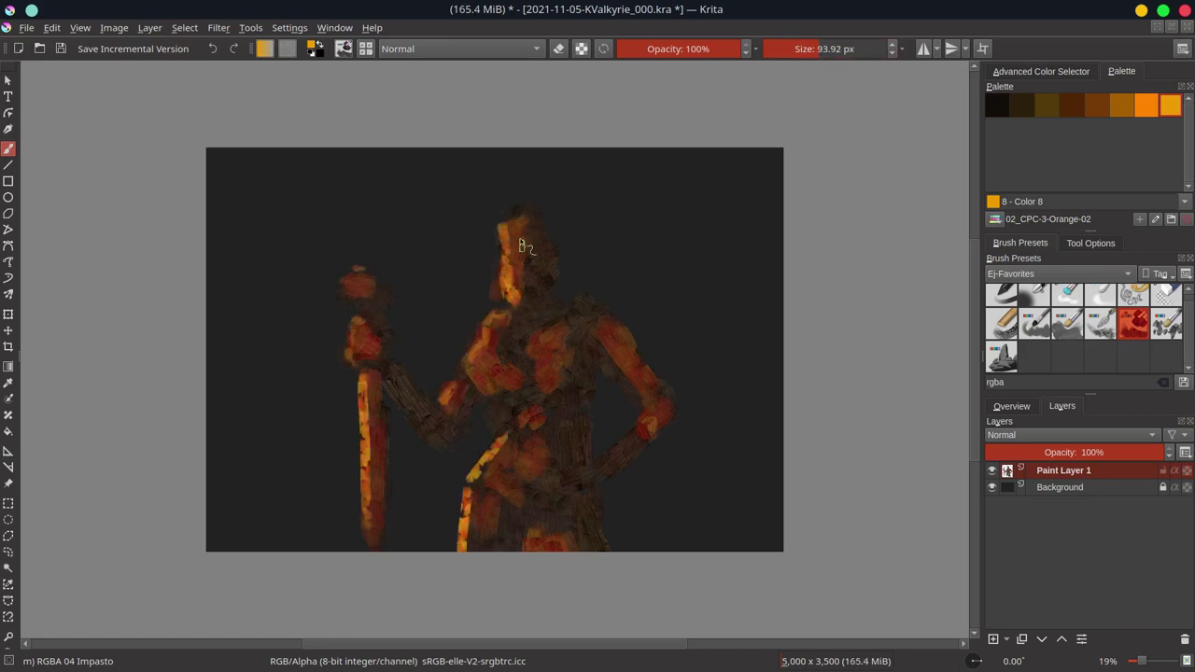
Step: Paint light grey accents across the chest, shoulders and hips from the Advanced Color Selector
{"action": "left_click", "coordinate": [1047, 104]}
{"action": "left_click", "coordinate": [1041, 71]}
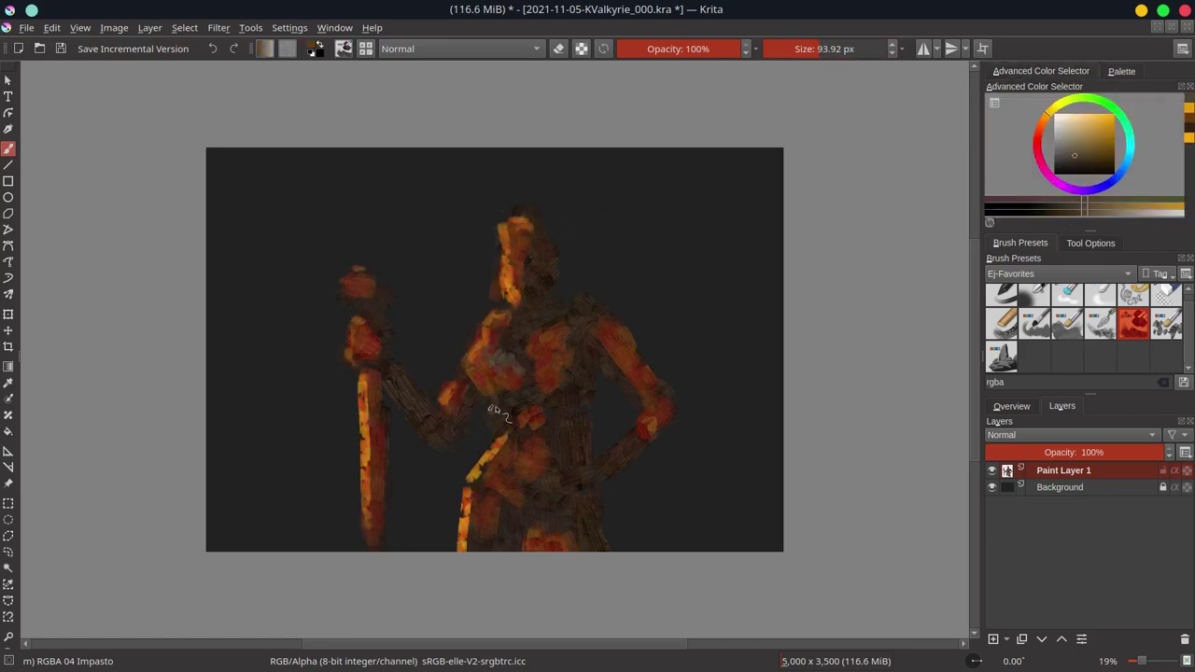
{"action": "left_click_drag", "start_coordinate": [519, 323], "coordinate": [486, 297]}
{"action": "mouse_move", "coordinate": [558, 282]}
{"action": "left_mouse_down"}
{"action": "mouse_move", "coordinate": [590, 298]}
{"action": "mouse_move", "coordinate": [543, 341]}
{"action": "mouse_move", "coordinate": [560, 369]}
{"action": "left_mouse_up"}
{"action": "left_click_drag", "start_coordinate": [492, 317], "coordinate": [472, 359]}
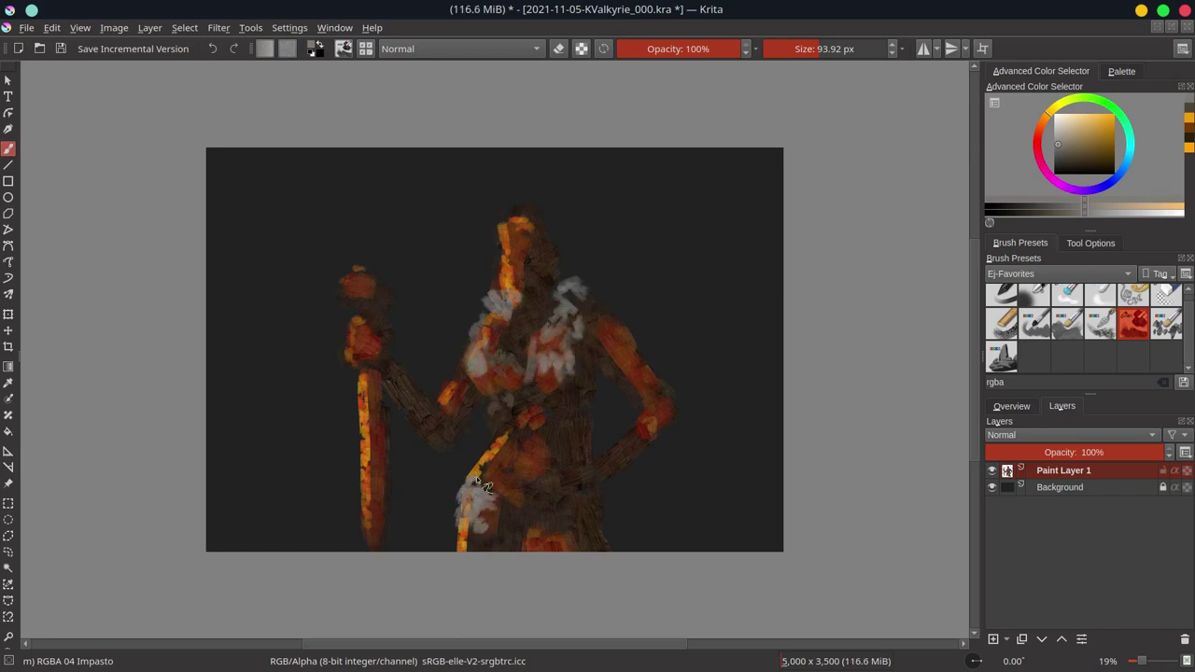
{"action": "left_click_drag", "start_coordinate": [572, 517], "coordinate": [551, 532]}
{"action": "left_click", "coordinate": [569, 523], "text": "ctrl"}
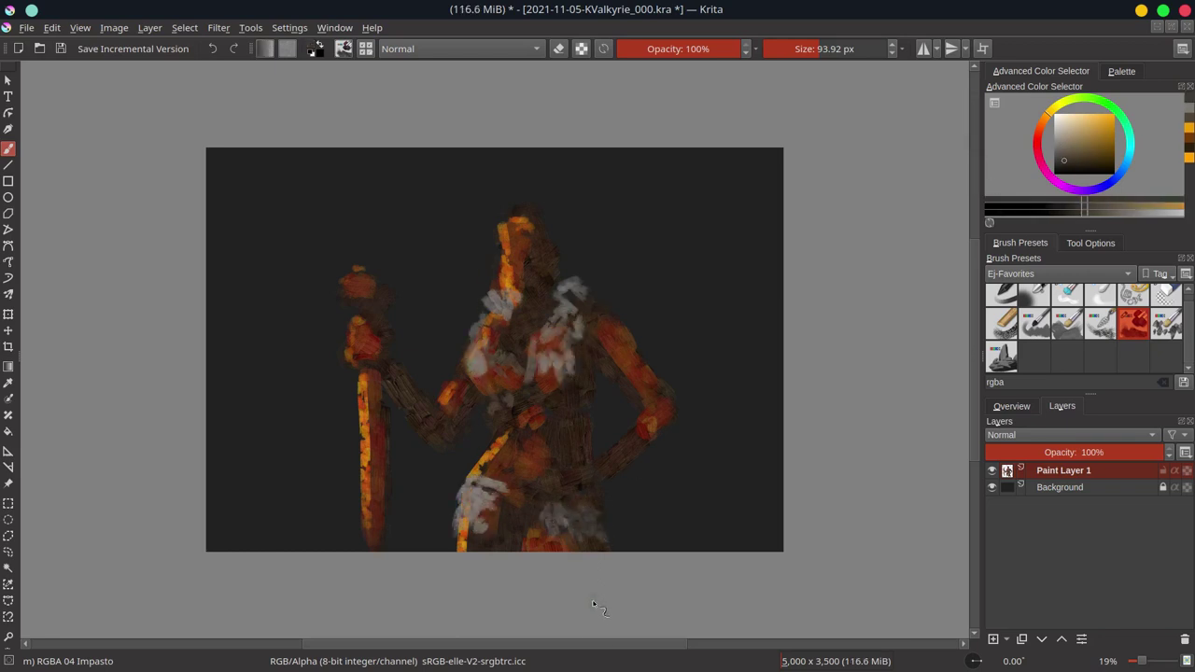
Step: Fill the black Background layer with blue
{"action": "left_click", "coordinate": [1108, 481]}
{"action": "key", "text": "ctrl+s"}
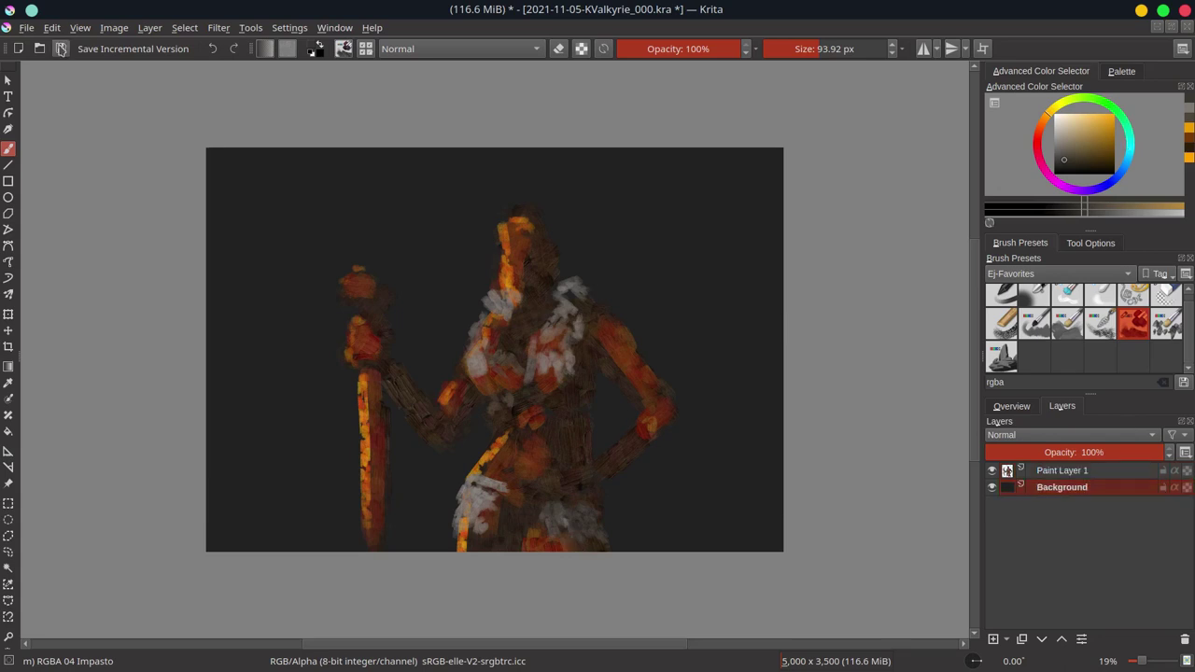
{"action": "left_click", "coordinate": [8, 432]}
{"action": "left_click", "coordinate": [289, 449]}
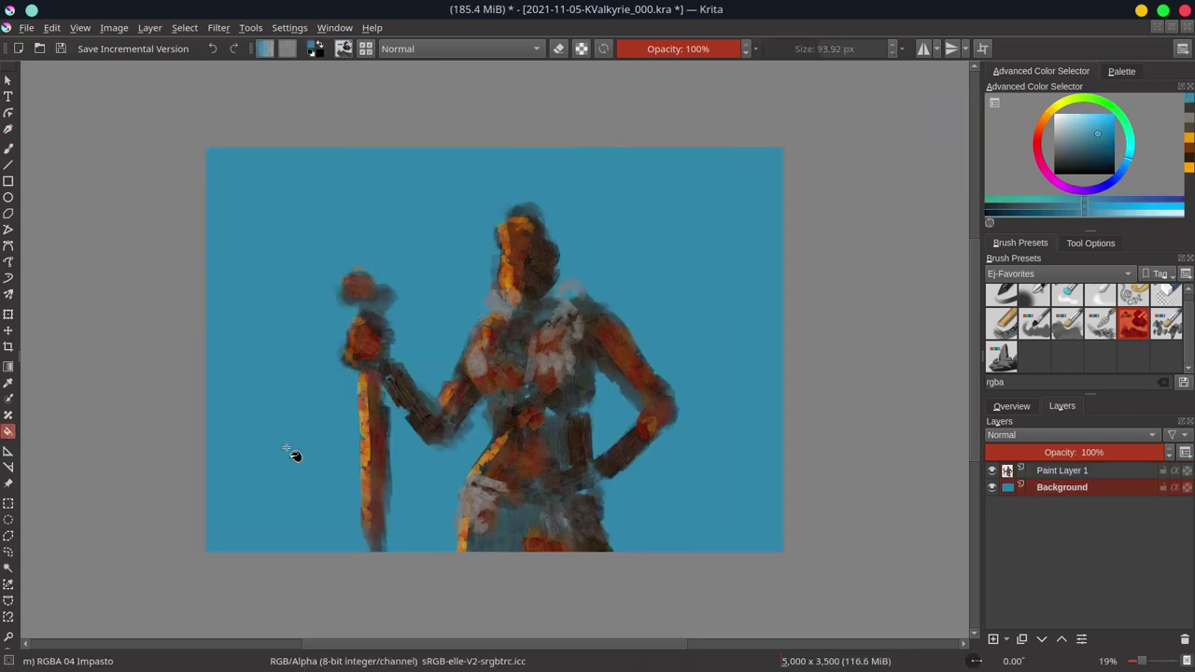
Step: Draw a dark-to-light blue vertical gradient at 36% opacity, then reselect Paint Layer 1 and save
{"action": "left_click", "coordinate": [267, 48]}
{"action": "left_click", "coordinate": [346, 191]}
{"action": "key", "text": "g"}
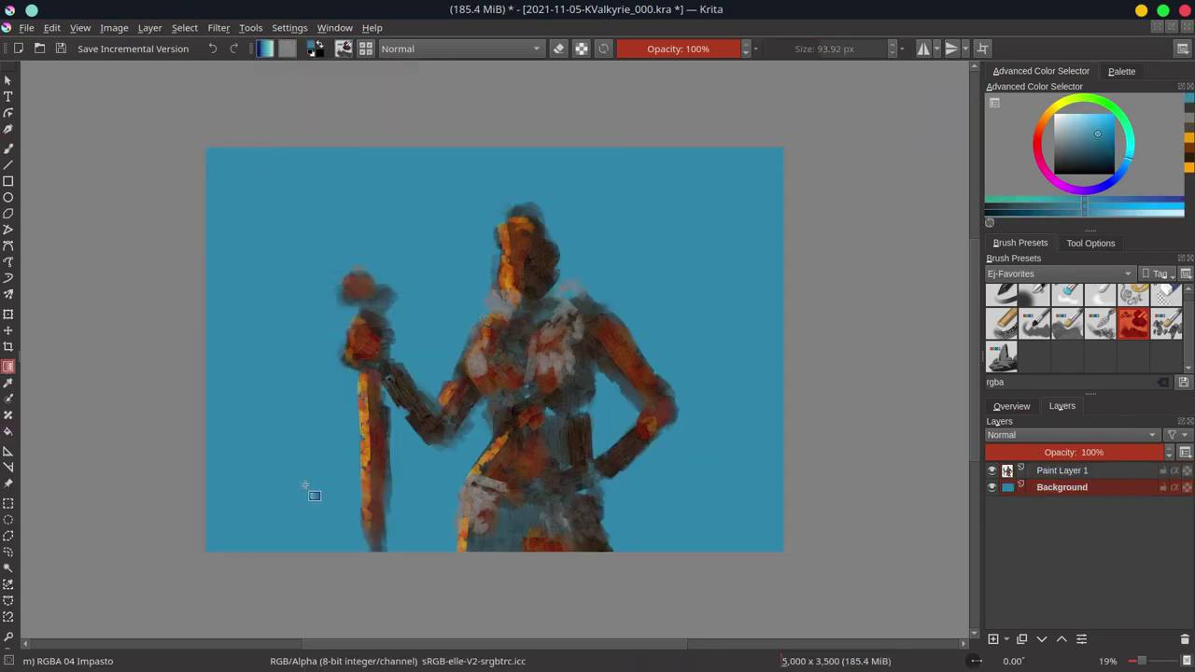
{"action": "left_click_drag", "start_coordinate": [301, 300], "coordinate": [303, 608]}
{"action": "key", "text": "ctrl+z"}
{"action": "left_click", "coordinate": [664, 49]}
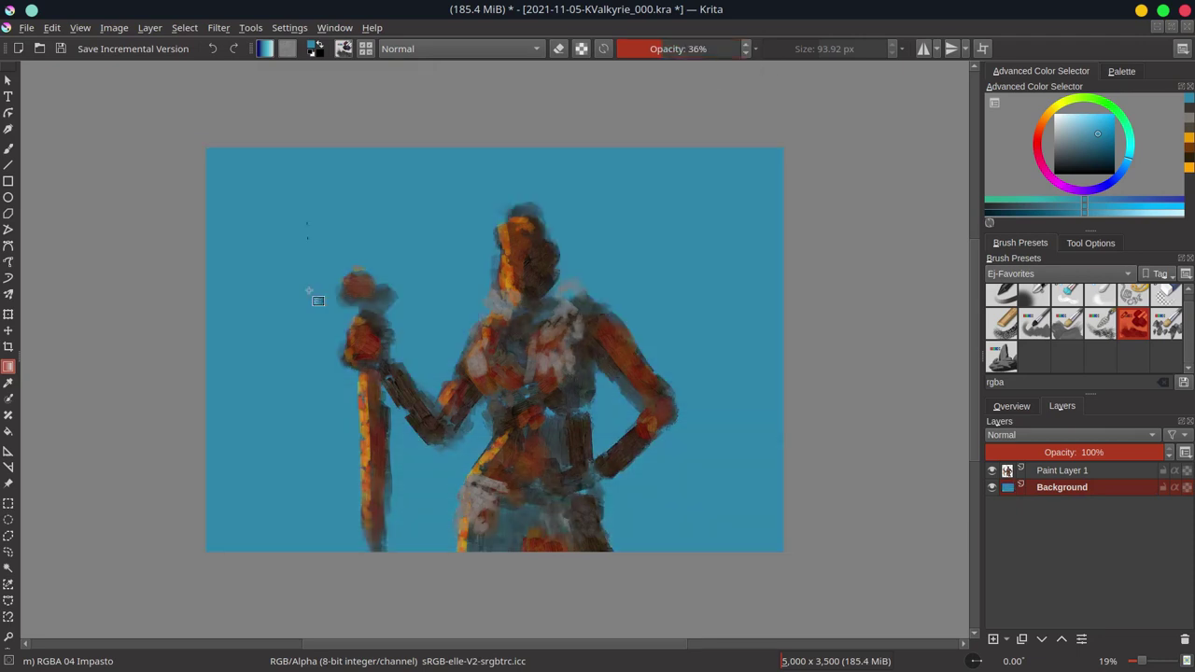
{"action": "left_click_drag", "start_coordinate": [317, 301], "coordinate": [305, 593]}
{"action": "left_click", "coordinate": [1079, 549]}
{"action": "left_click", "coordinate": [1087, 472]}
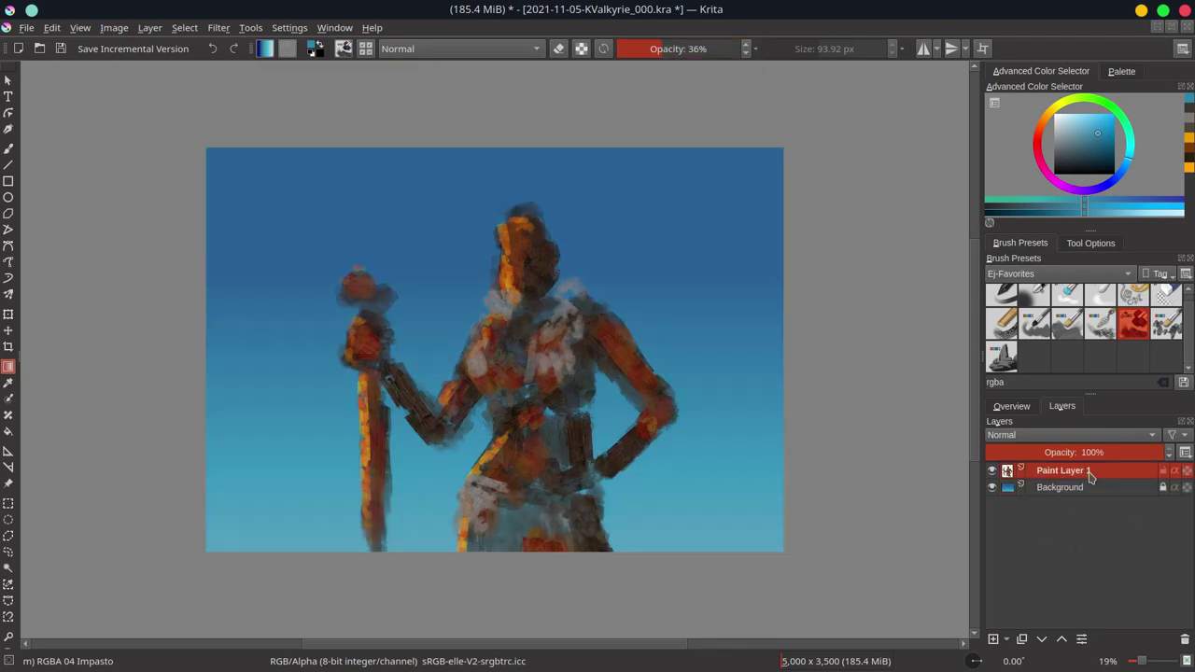
{"action": "key", "text": "ctrl+s"}
Step: Paint white and orange highlights on the chest, torso and lower body with the Impasto brush
{"action": "left_click", "coordinate": [1122, 71]}
{"action": "key", "text": "b"}
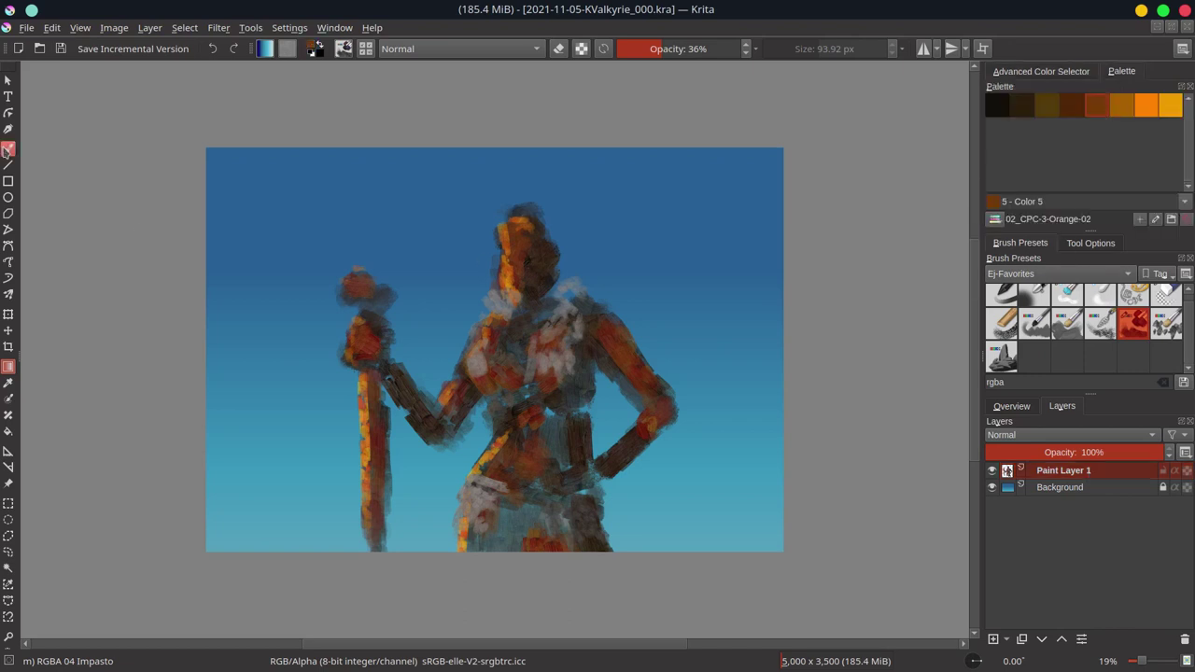
{"action": "left_click", "coordinate": [1072, 105]}
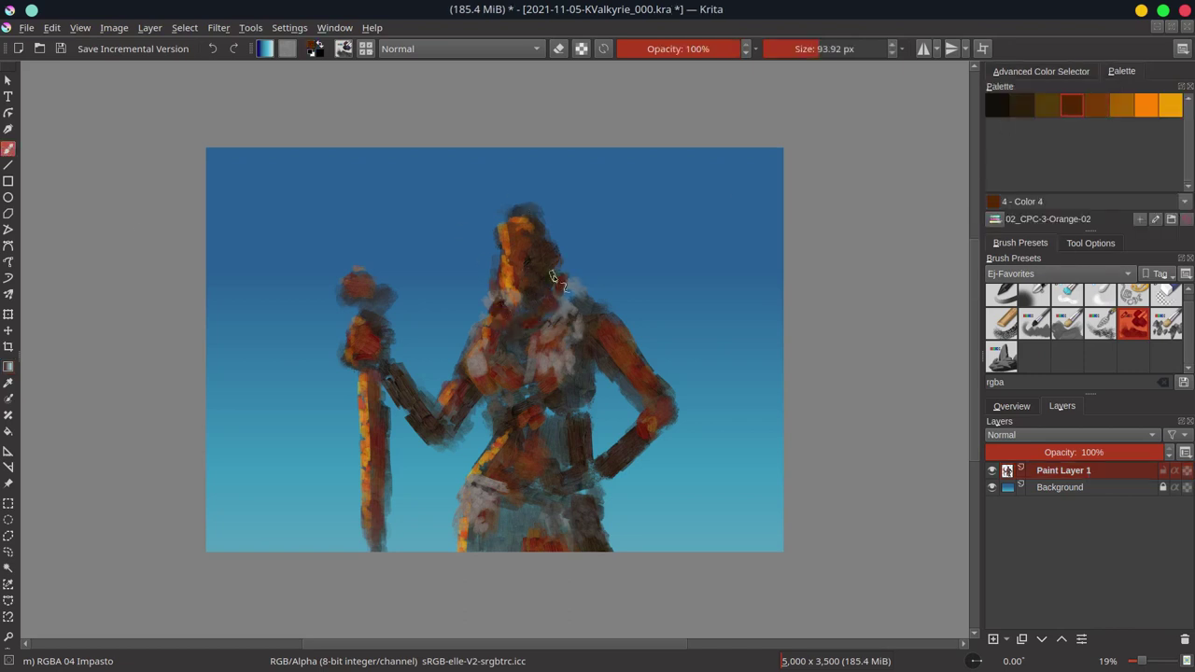
{"action": "left_click", "coordinate": [1041, 71]}
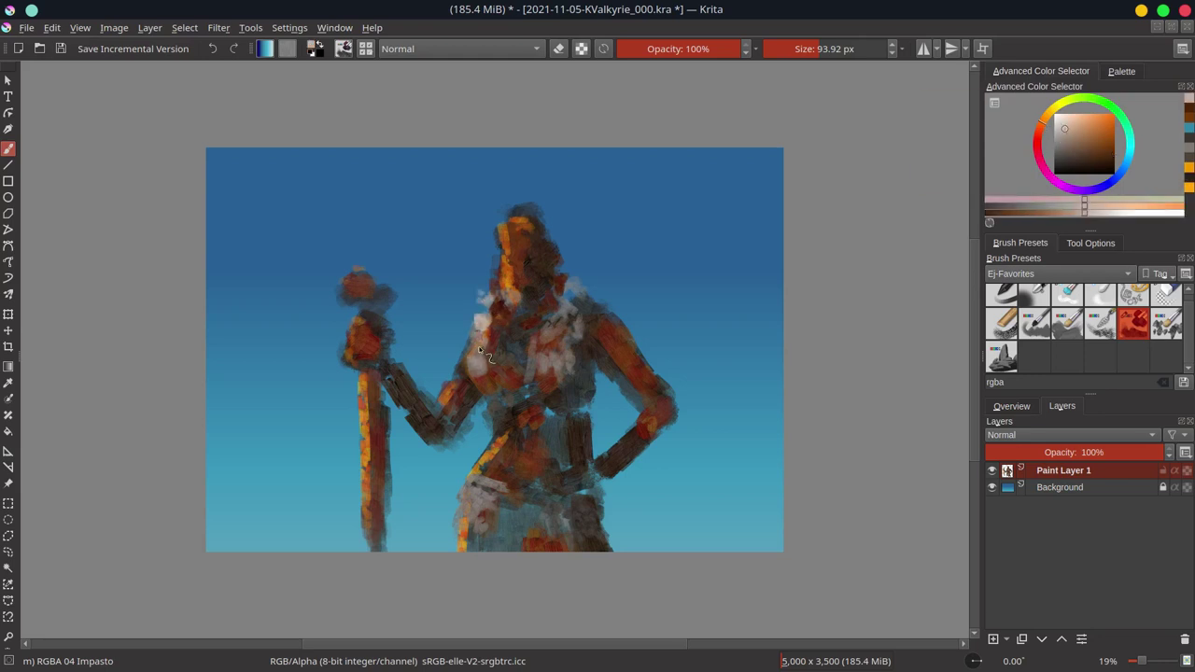
{"action": "left_click_drag", "start_coordinate": [480, 350], "coordinate": [504, 392]}
{"action": "left_click_drag", "start_coordinate": [460, 532], "coordinate": [480, 490]}
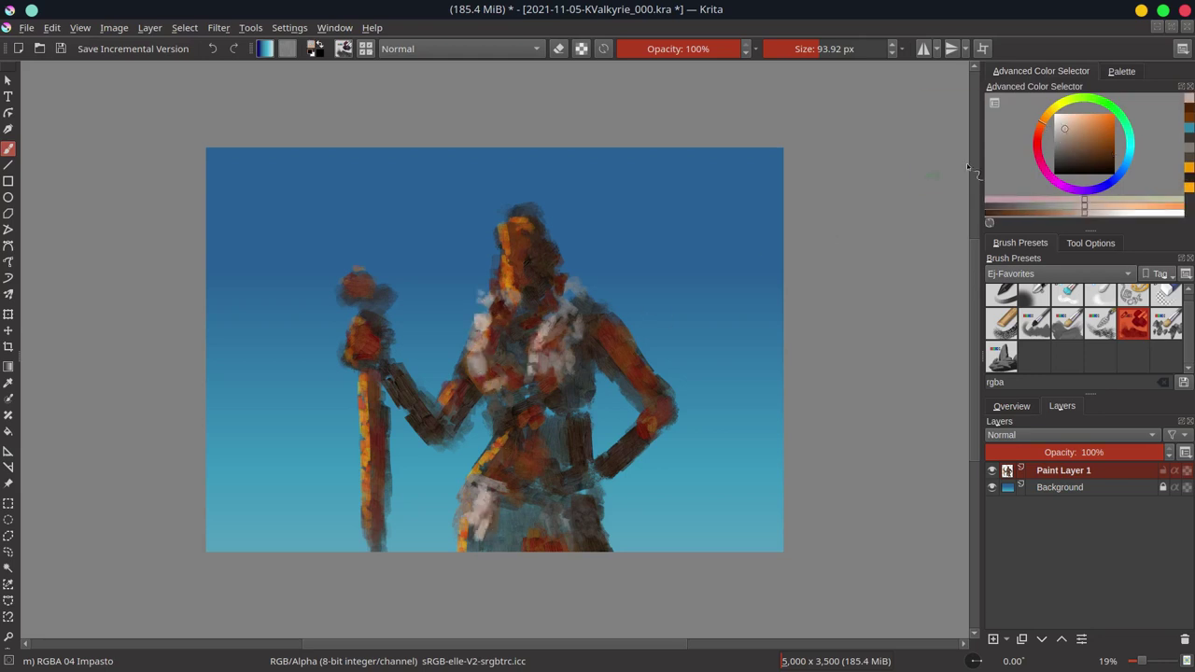
{"action": "left_click_drag", "start_coordinate": [514, 364], "coordinate": [526, 280]}
Step: Add light highlight strokes on the head and the top of the staff
{"action": "key", "text": "d"}
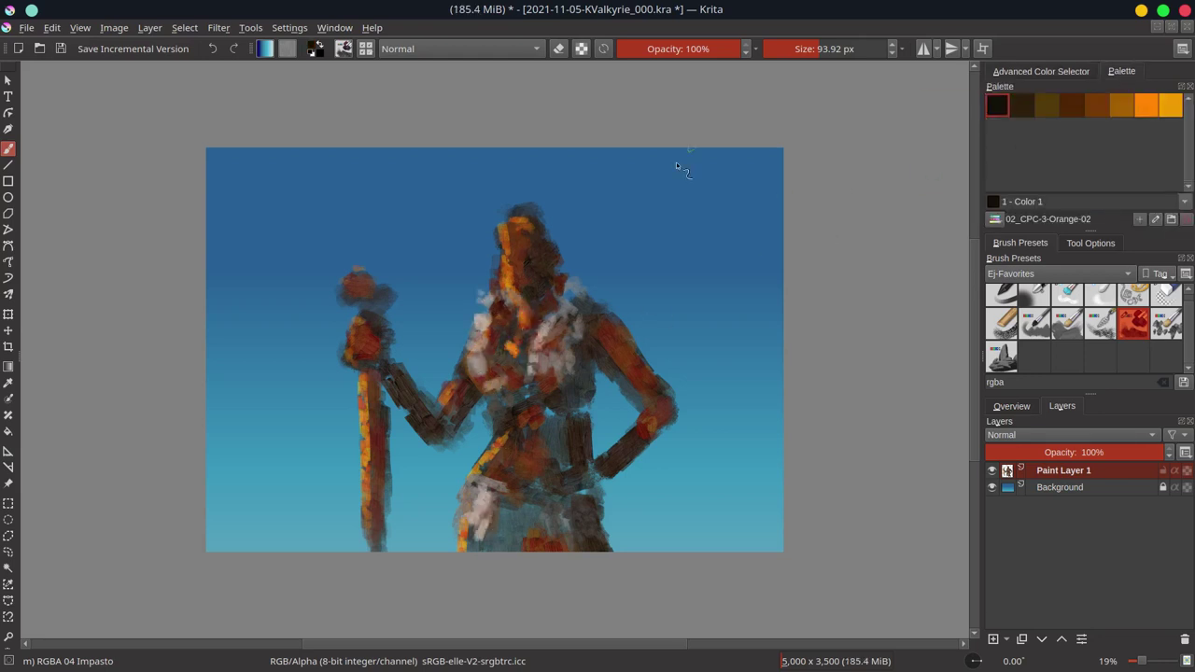
{"action": "left_click", "coordinate": [1041, 71]}
{"action": "left_click_drag", "start_coordinate": [504, 224], "coordinate": [546, 220]}
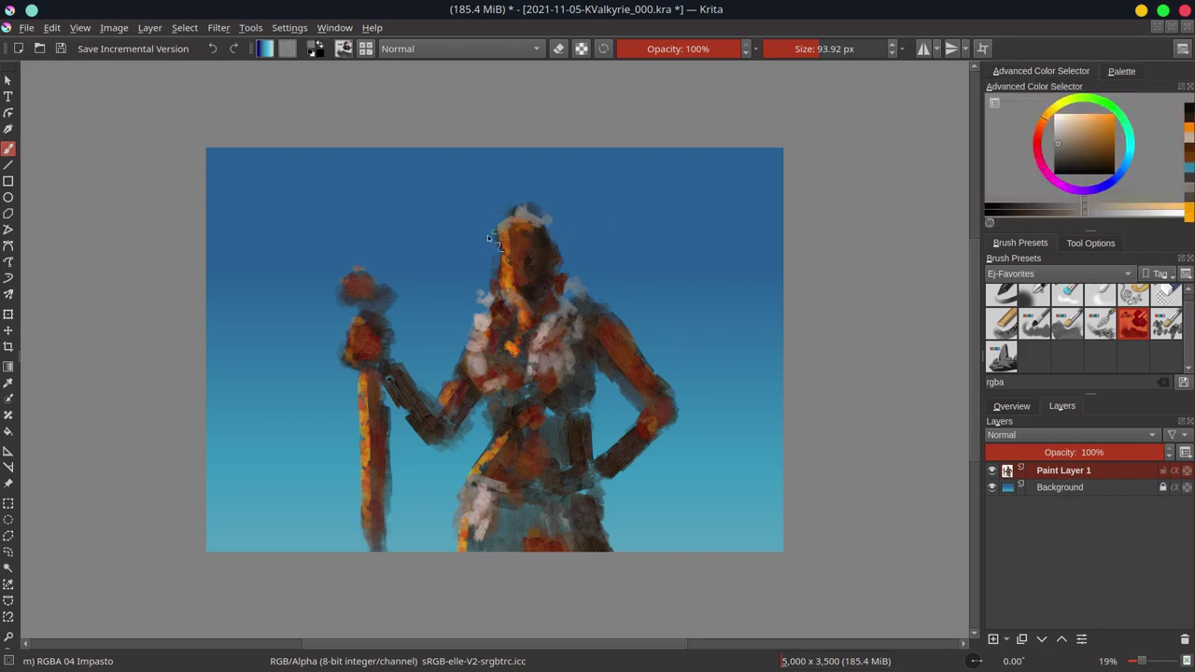
{"action": "left_click_drag", "start_coordinate": [348, 280], "coordinate": [377, 302]}
Step: Paint a black belt across the waist and save the file
{"action": "left_click", "coordinate": [1121, 71]}
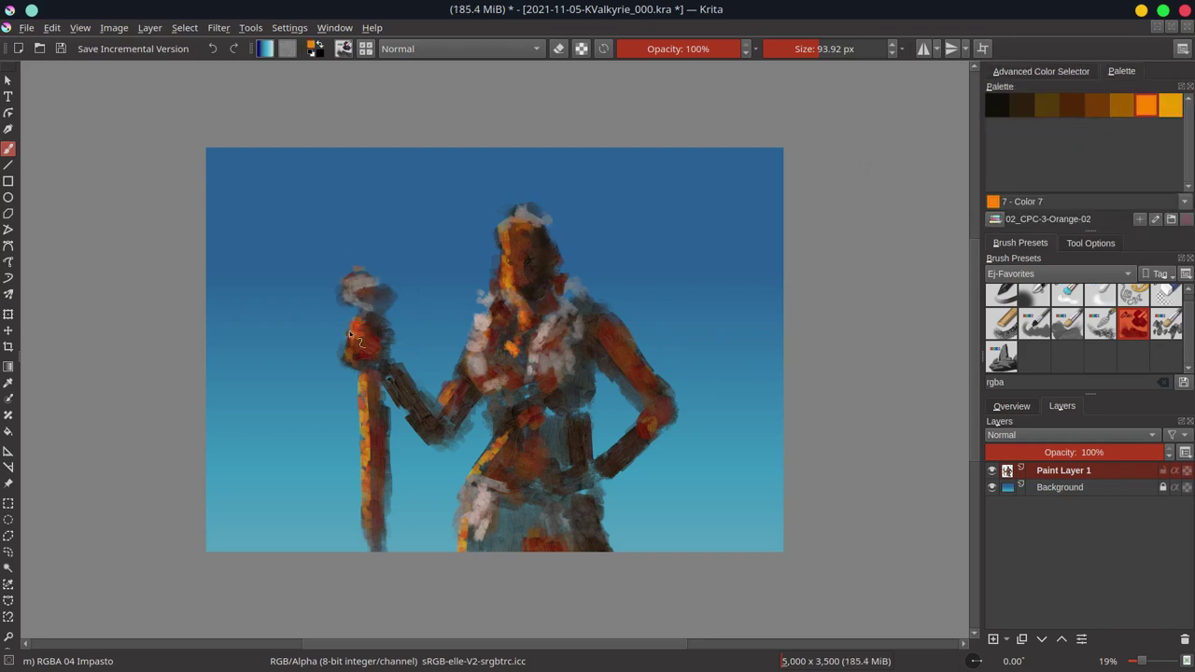
{"action": "left_click", "coordinate": [567, 461], "text": "ctrl"}
{"action": "left_click", "coordinate": [579, 472], "text": "ctrl"}
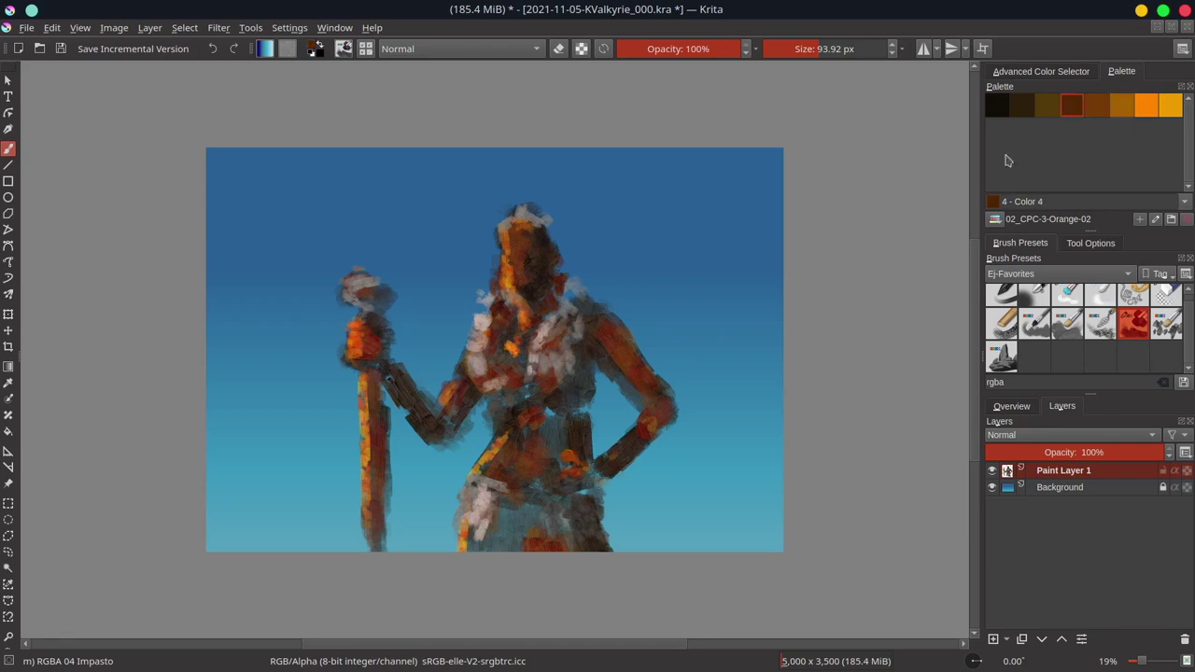
{"action": "mouse_move", "coordinate": [579, 501]}
{"action": "left_mouse_down"}
{"action": "mouse_move", "coordinate": [521, 501]}
{"action": "mouse_move", "coordinate": [561, 497]}
{"action": "left_mouse_up"}
{"action": "key", "text": "ctrl+s"}
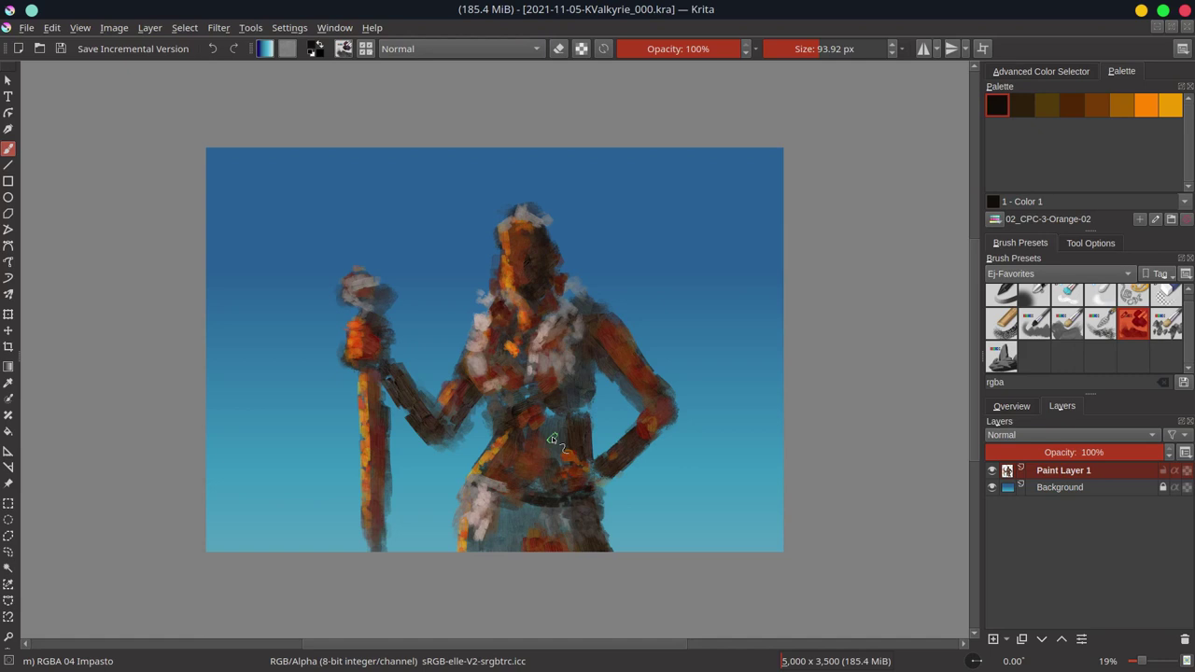
Step: Shade the face and top of the head darker with the soft airbrush preset
{"action": "key", "text": "slash"}
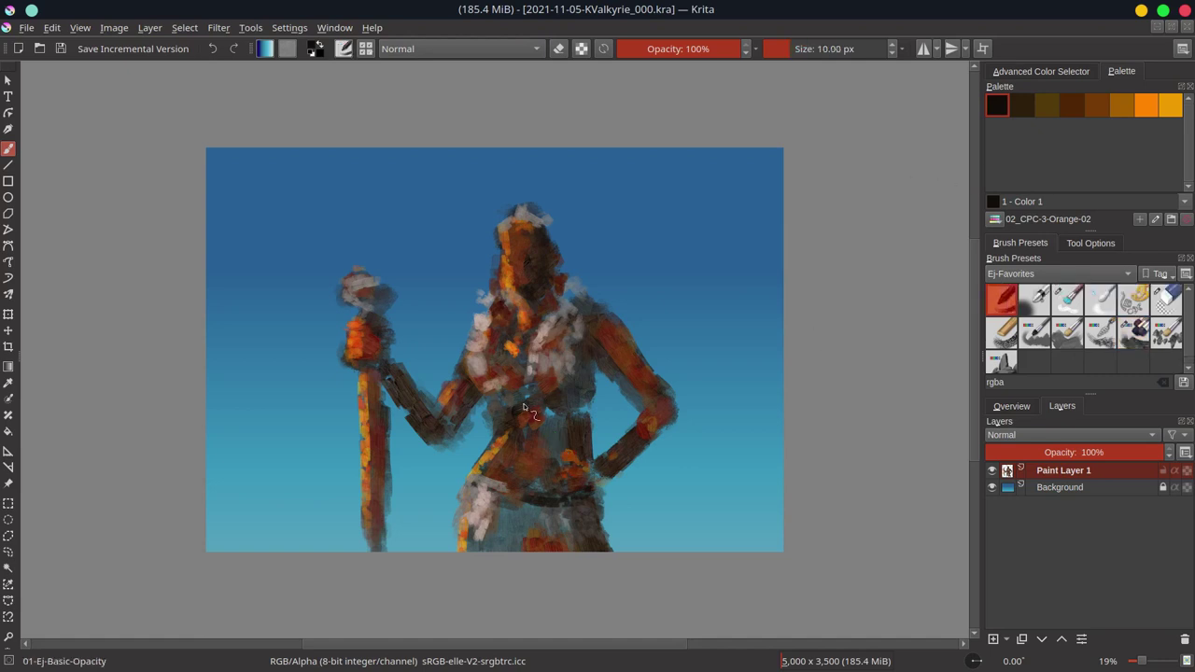
{"action": "key", "text": "slash"}
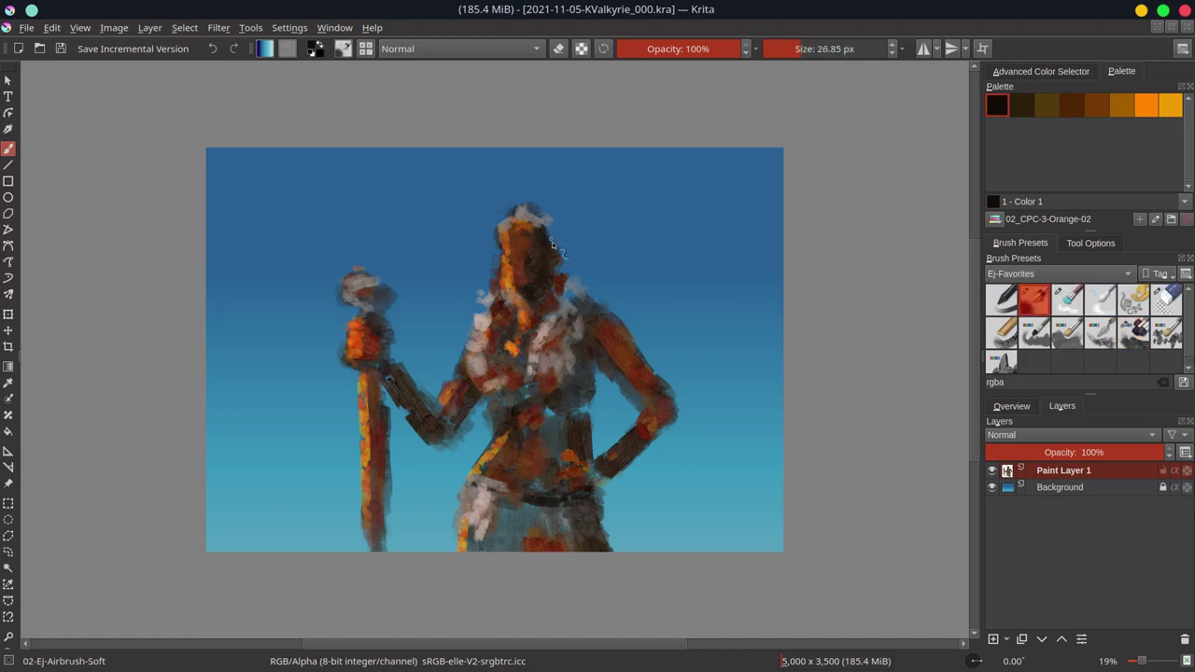
{"action": "left_click_drag", "start_coordinate": [511, 245], "coordinate": [514, 273]}
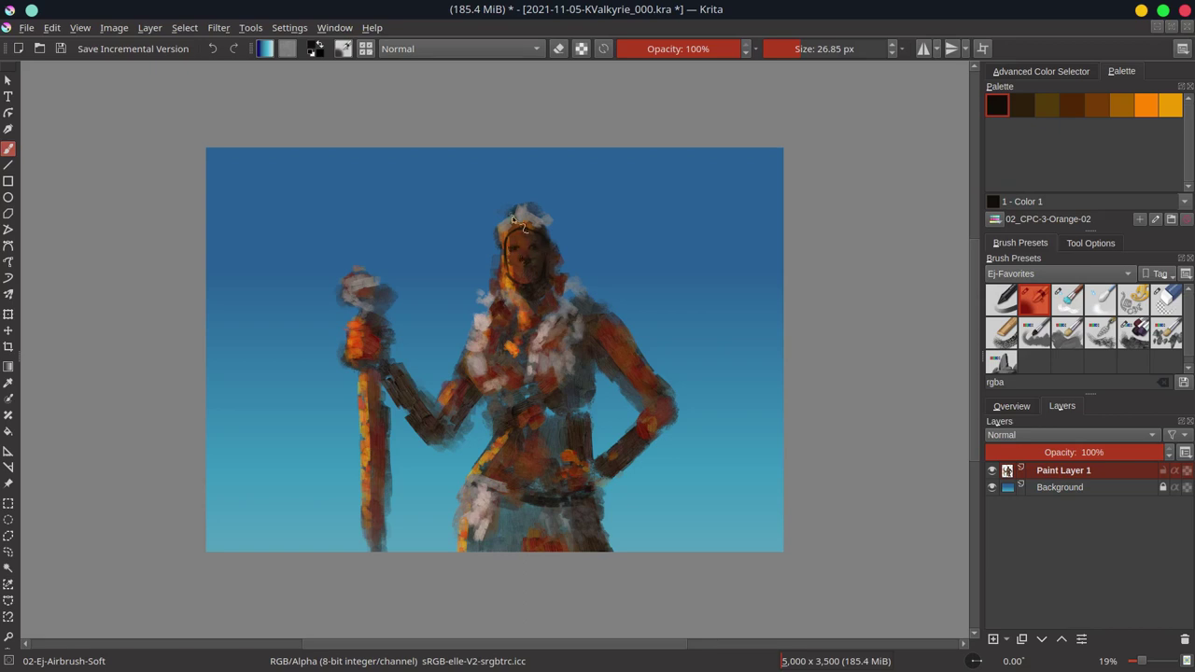
{"action": "left_click_drag", "start_coordinate": [525, 245], "coordinate": [521, 268]}
Step: Lasso the head, nudge it slightly right with the Transform tool, and deselect
{"action": "left_click_drag", "start_coordinate": [505, 201], "coordinate": [499, 297]}
{"action": "key", "text": "ctrl+t"}
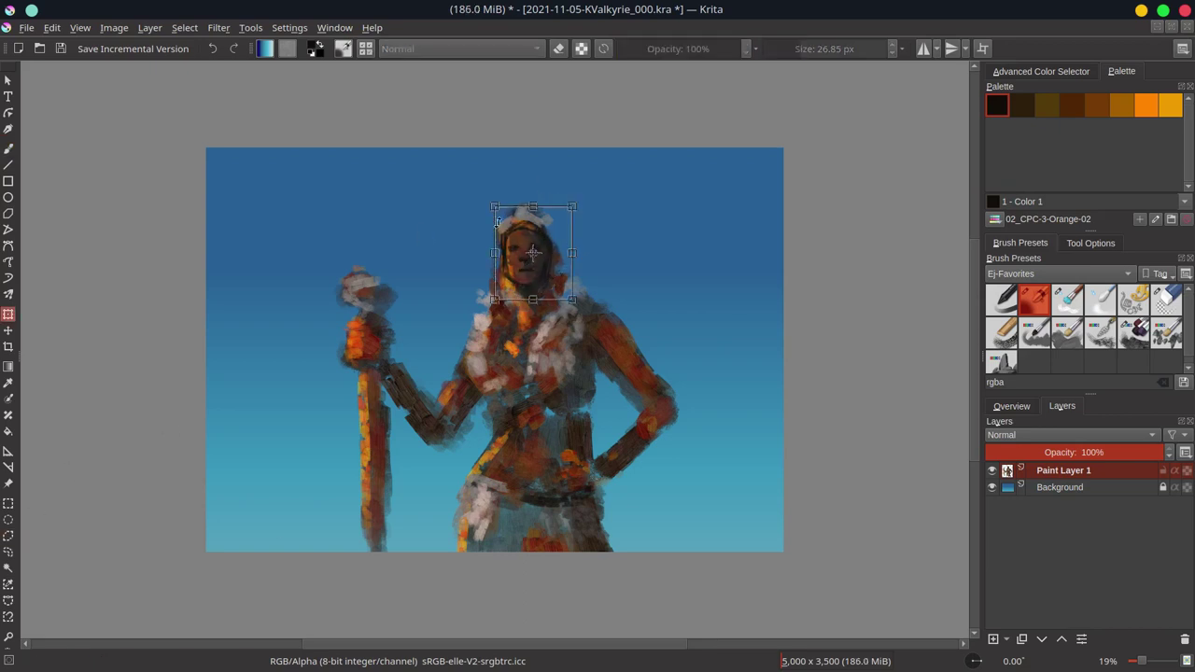
{"action": "left_click_drag", "start_coordinate": [544, 231], "coordinate": [551, 233]}
{"action": "key", "text": "Return"}
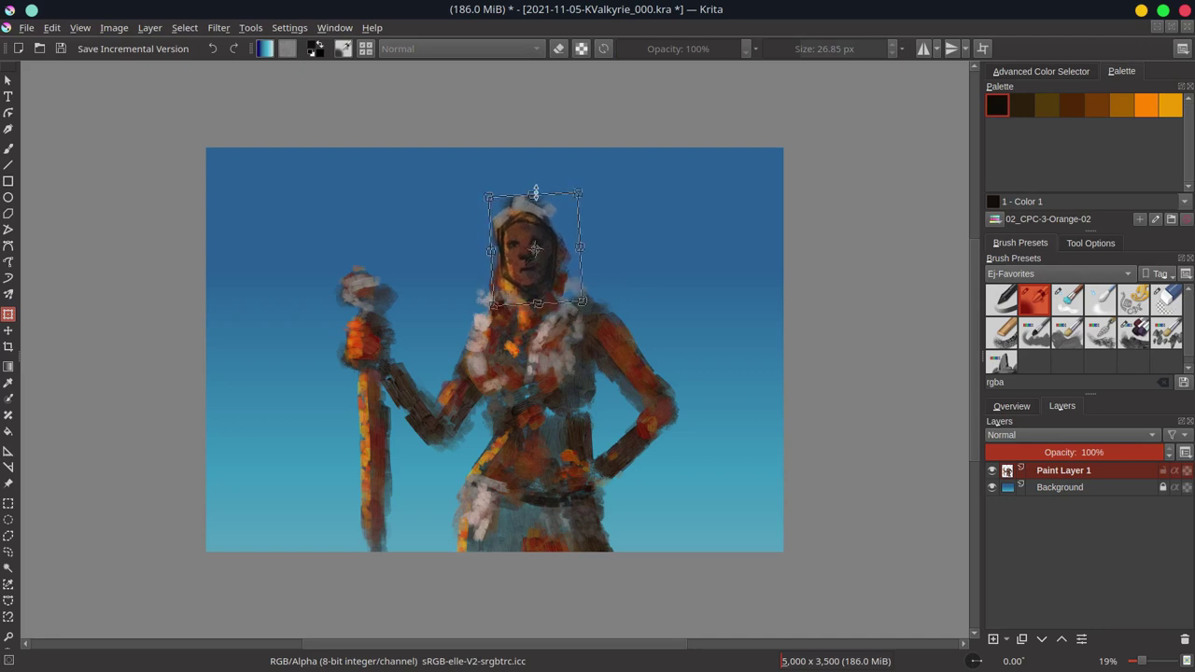
{"action": "key", "text": "ctrl+shift+a"}
{"action": "key", "text": "b"}
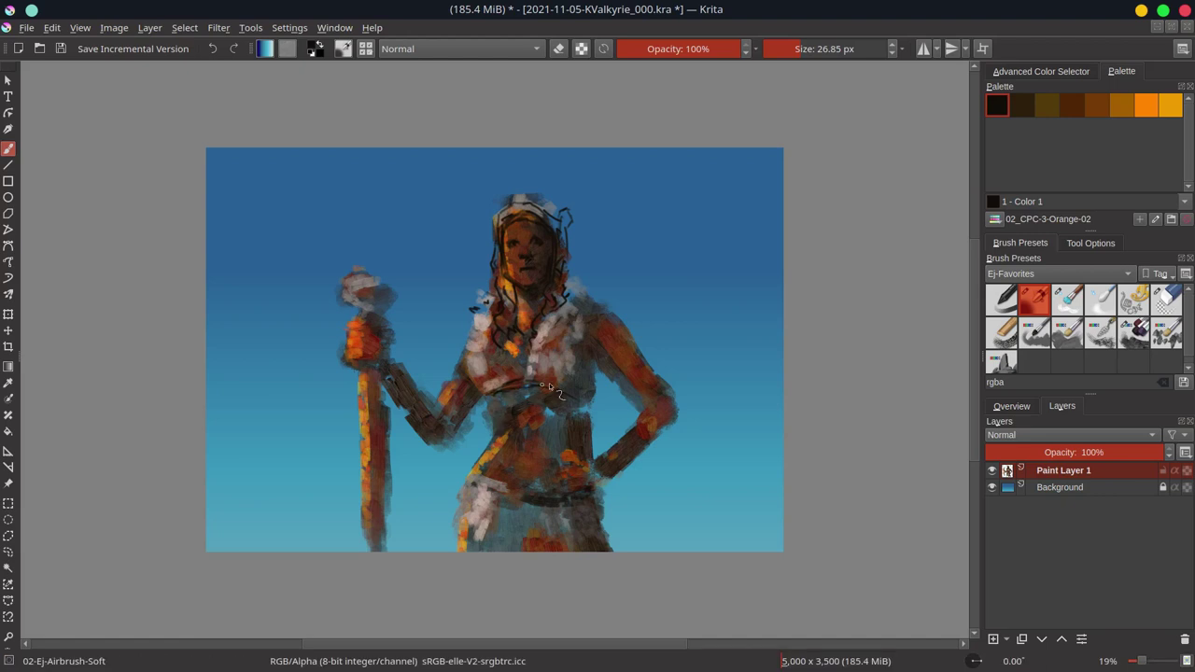
Step: Sketch black outlines for the belt, corset sides, fur collar and shoulder
{"action": "left_click_drag", "start_coordinate": [500, 455], "coordinate": [497, 450]}
{"action": "left_click_drag", "start_coordinate": [476, 482], "coordinate": [588, 494]}
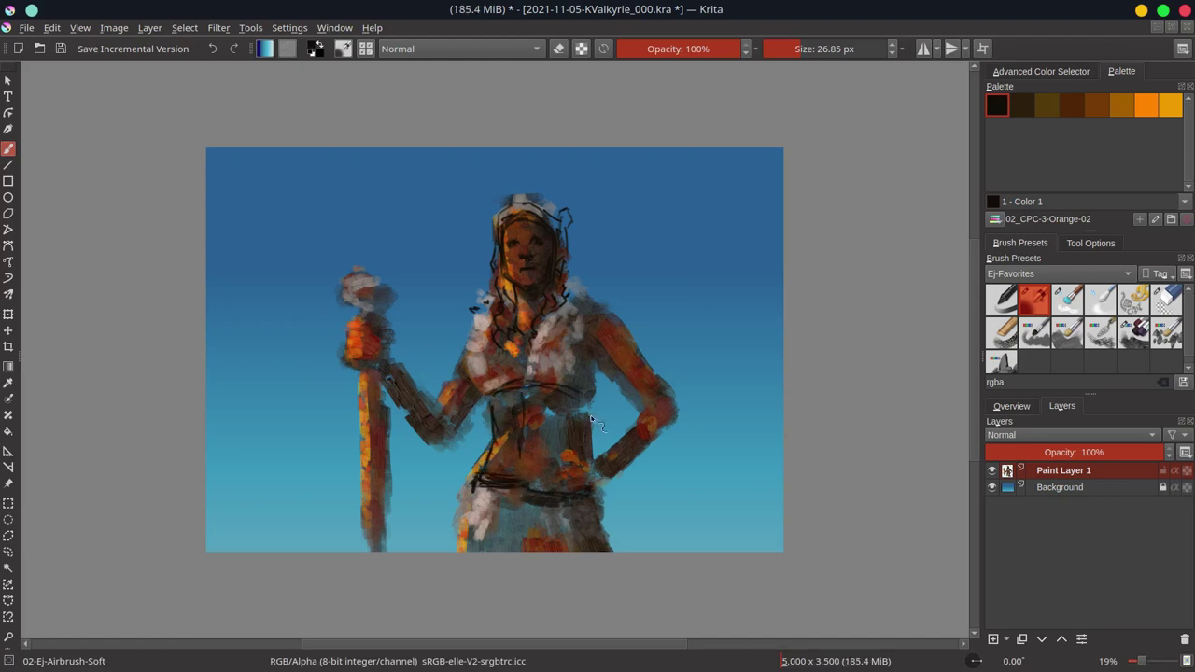
{"action": "left_click_drag", "start_coordinate": [593, 407], "coordinate": [596, 461]}
{"action": "left_click_drag", "start_coordinate": [491, 392], "coordinate": [489, 439]}
{"action": "left_click_drag", "start_coordinate": [461, 373], "coordinate": [493, 293]}
{"action": "left_click_drag", "start_coordinate": [583, 291], "coordinate": [607, 316]}
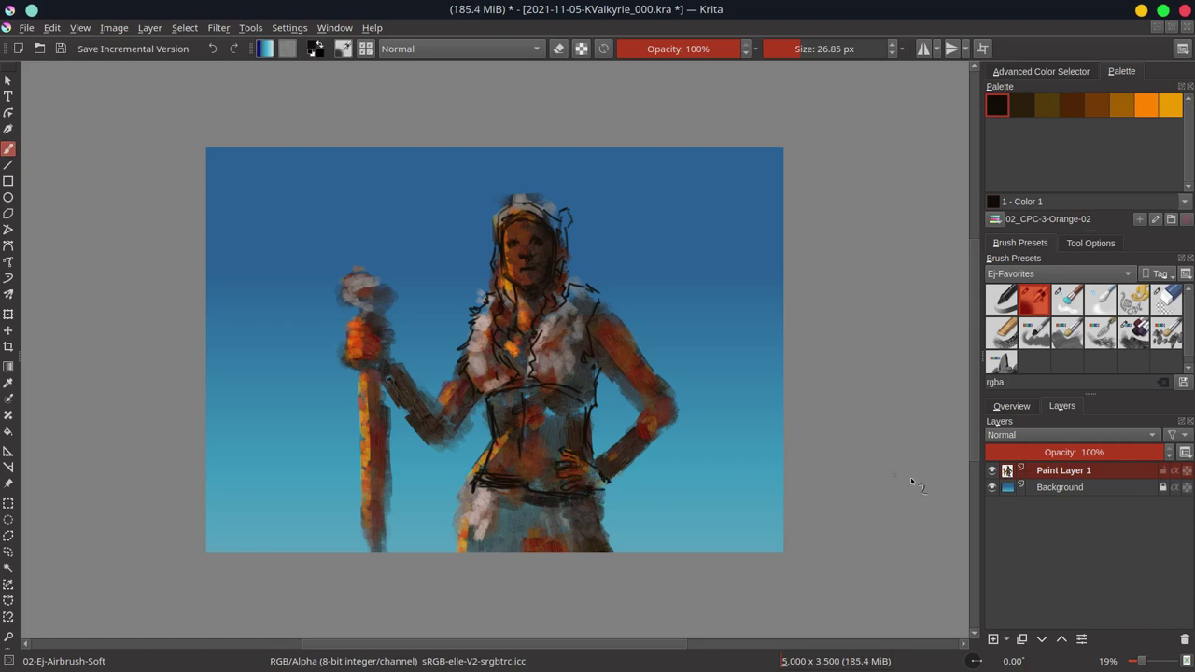
Step: In mirrored view, outline the shoulders, arm, upper arm, leg, hip and forearms
{"action": "left_click", "coordinate": [1011, 406]}
{"action": "left_click", "coordinate": [1184, 639]}
{"action": "left_click_drag", "start_coordinate": [403, 286], "coordinate": [378, 293]}
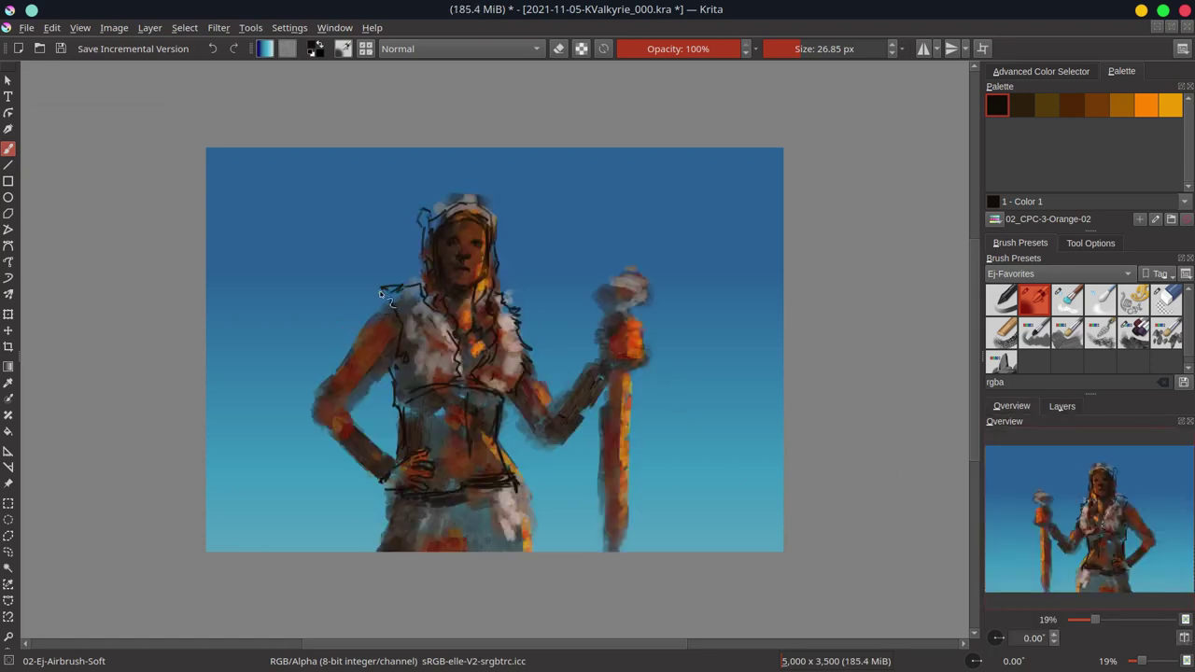
{"action": "mouse_move", "coordinate": [384, 377]}
{"action": "left_mouse_down"}
{"action": "mouse_move", "coordinate": [305, 397]}
{"action": "mouse_move", "coordinate": [345, 416]}
{"action": "mouse_move", "coordinate": [354, 457]}
{"action": "left_mouse_up"}
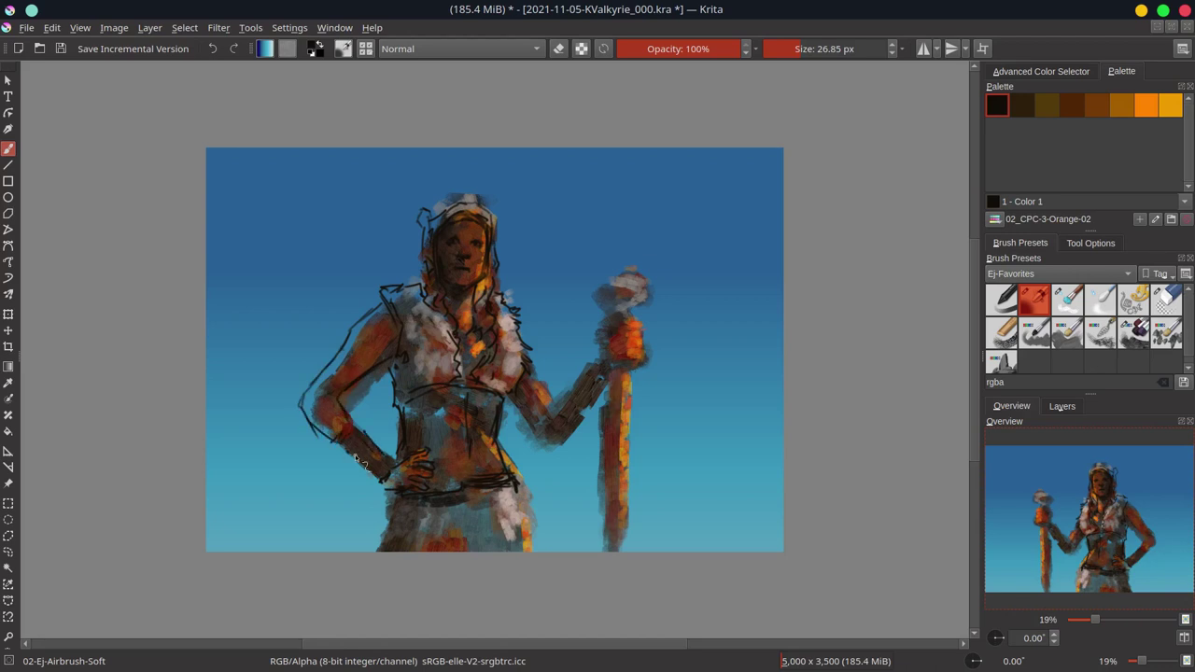
{"action": "left_click_drag", "start_coordinate": [391, 300], "coordinate": [422, 285]}
{"action": "left_click_drag", "start_coordinate": [388, 306], "coordinate": [350, 333]}
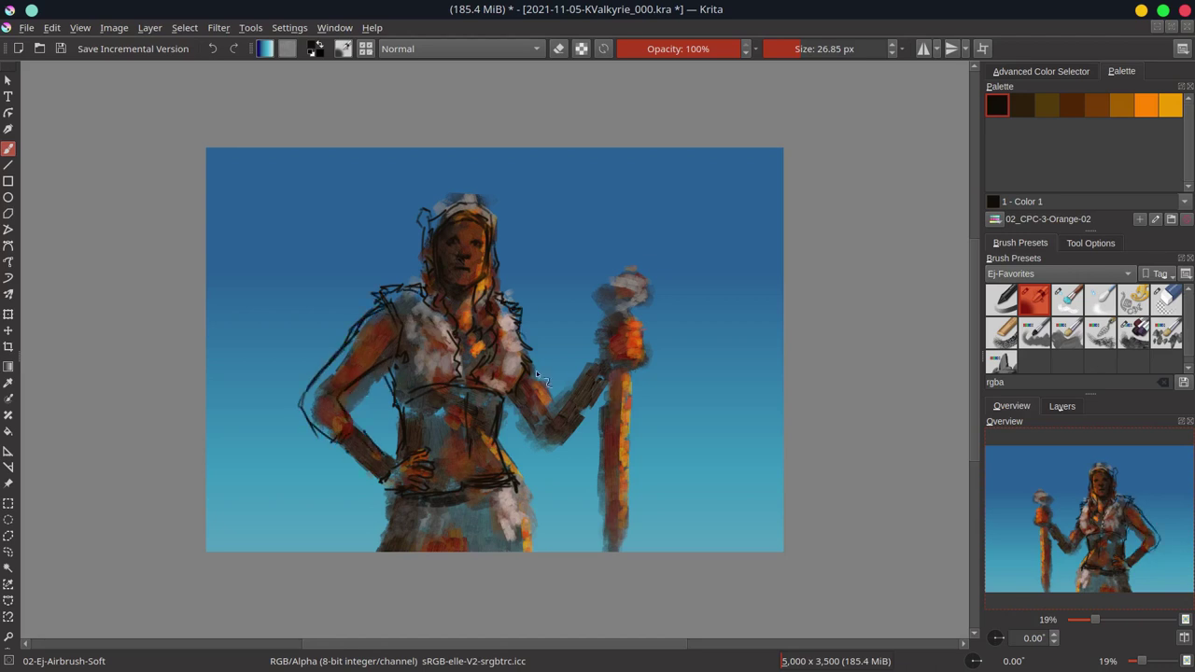
{"action": "left_click_drag", "start_coordinate": [392, 497], "coordinate": [373, 547]}
{"action": "left_click_drag", "start_coordinate": [502, 492], "coordinate": [523, 529]}
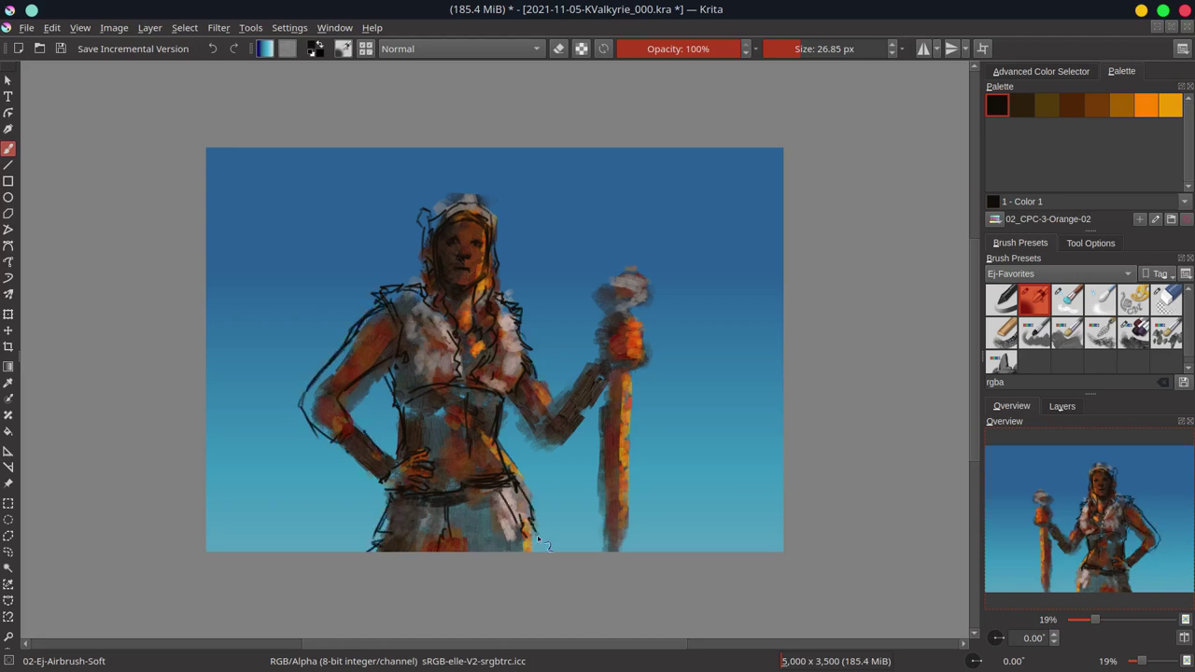
{"action": "left_click_drag", "start_coordinate": [522, 396], "coordinate": [510, 413]}
{"action": "left_click_drag", "start_coordinate": [557, 375], "coordinate": [534, 409]}
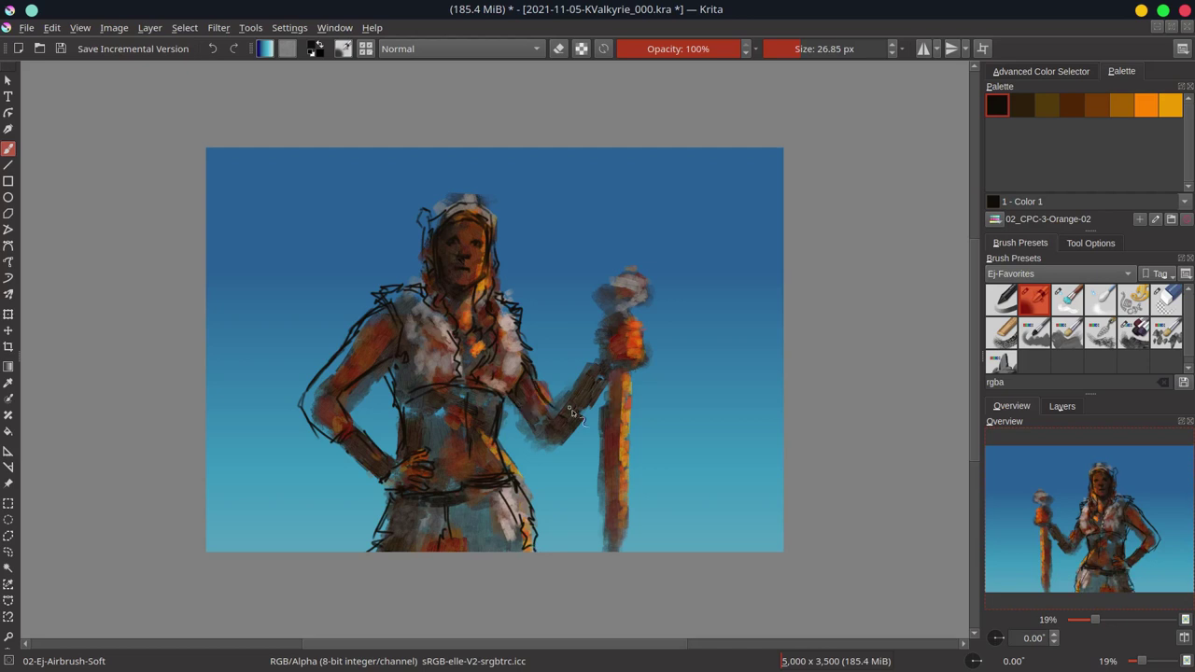
{"action": "left_click", "coordinate": [1184, 637]}
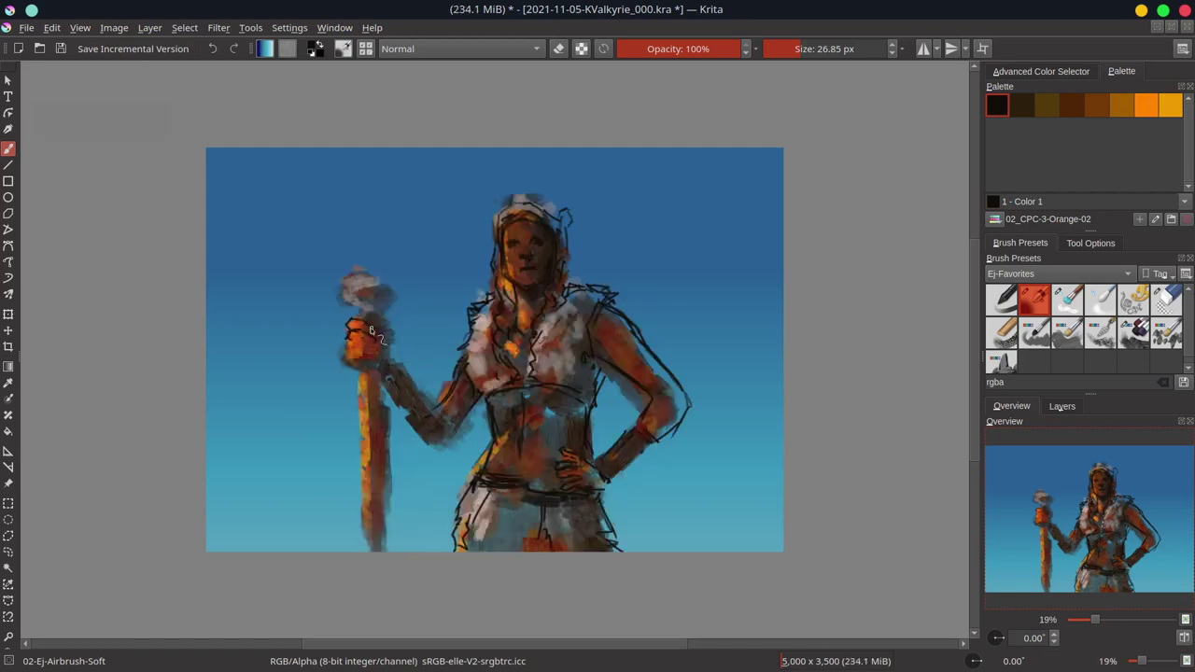
Step: Outline the gripping hand, wrist, staff head and staff handle, then save
{"action": "mouse_move", "coordinate": [371, 329]}
{"action": "left_mouse_down"}
{"action": "mouse_move", "coordinate": [355, 350]}
{"action": "mouse_move", "coordinate": [391, 345]}
{"action": "mouse_move", "coordinate": [422, 432]}
{"action": "left_mouse_up"}
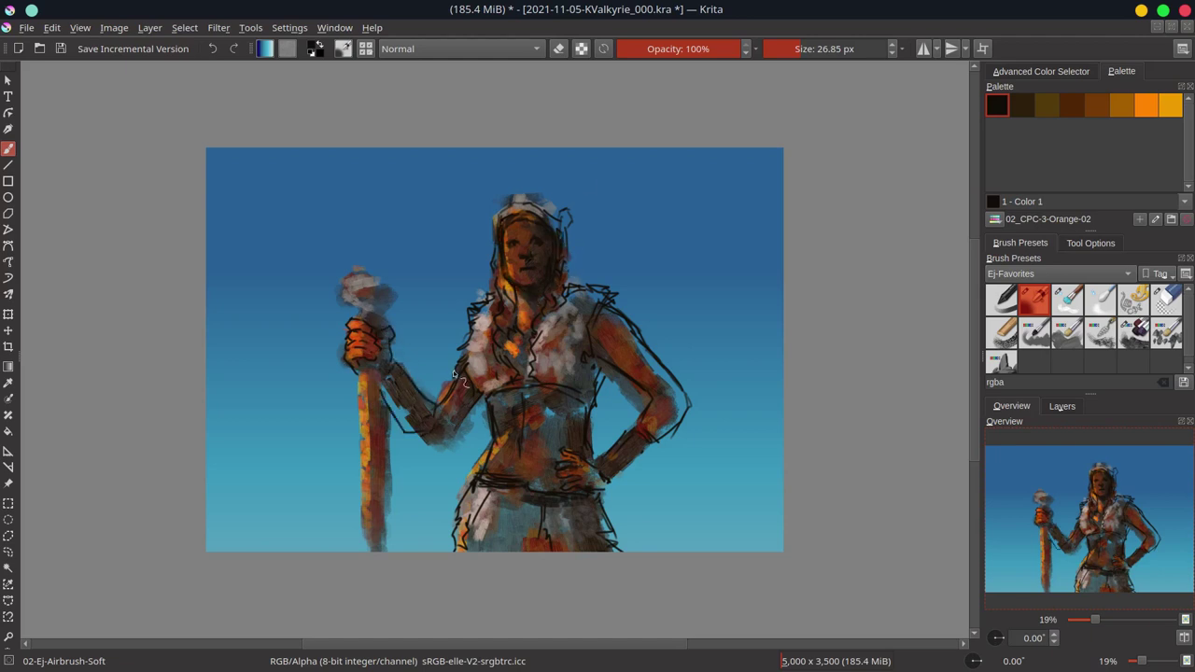
{"action": "left_click_drag", "start_coordinate": [462, 457], "coordinate": [449, 440]}
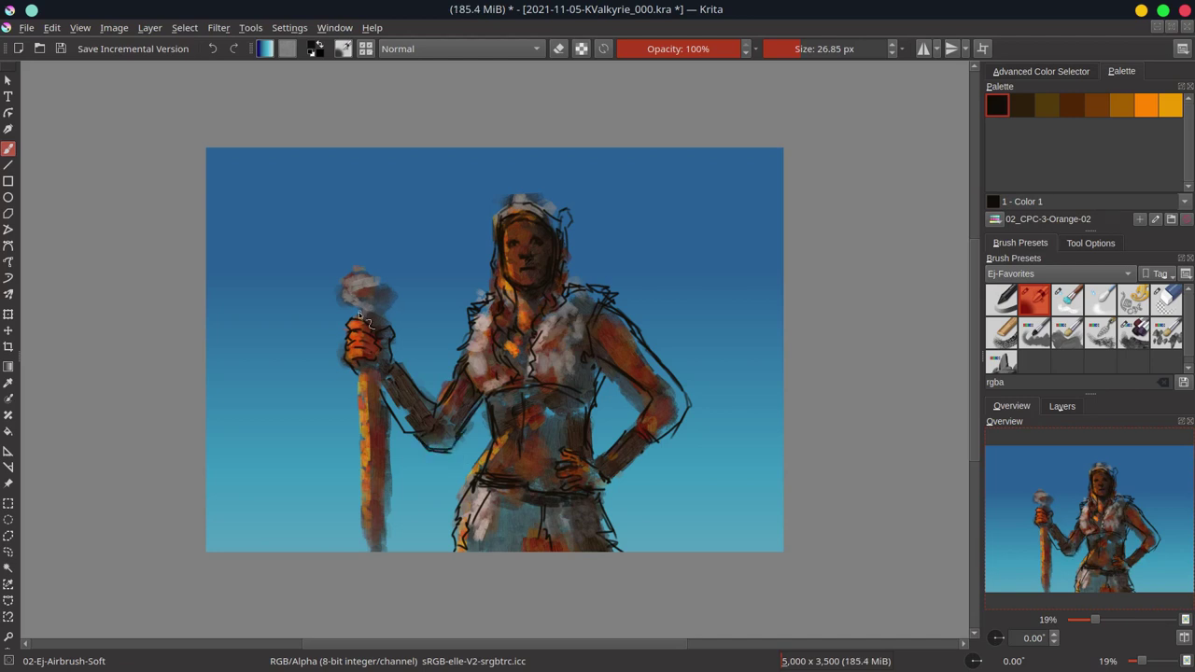
{"action": "mouse_move", "coordinate": [359, 316]}
{"action": "left_mouse_down"}
{"action": "mouse_move", "coordinate": [391, 311]}
{"action": "mouse_move", "coordinate": [385, 438]}
{"action": "left_mouse_up"}
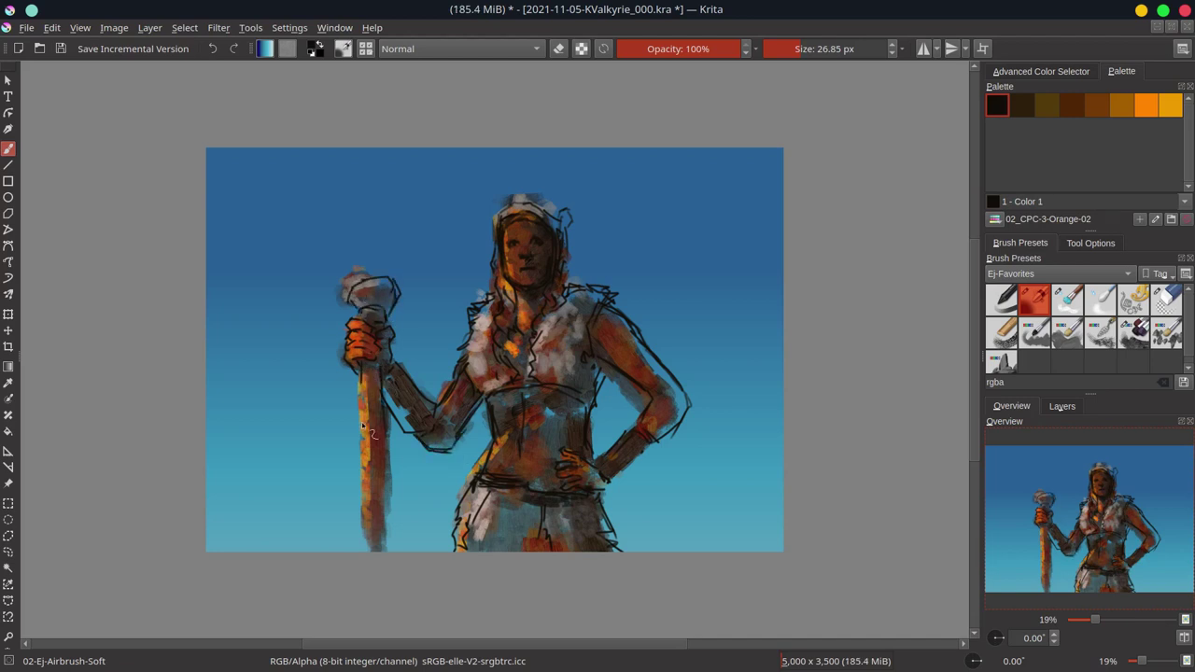
{"action": "left_click_drag", "start_coordinate": [361, 364], "coordinate": [364, 457]}
{"action": "mouse_move", "coordinate": [347, 316]}
{"action": "left_mouse_down"}
{"action": "mouse_move", "coordinate": [390, 278]}
{"action": "mouse_move", "coordinate": [383, 308]}
{"action": "left_mouse_up"}
{"action": "left_click_drag", "start_coordinate": [383, 381], "coordinate": [396, 552]}
{"action": "left_click_drag", "start_coordinate": [371, 487], "coordinate": [368, 553]}
{"action": "key", "text": "ctrl+s"}
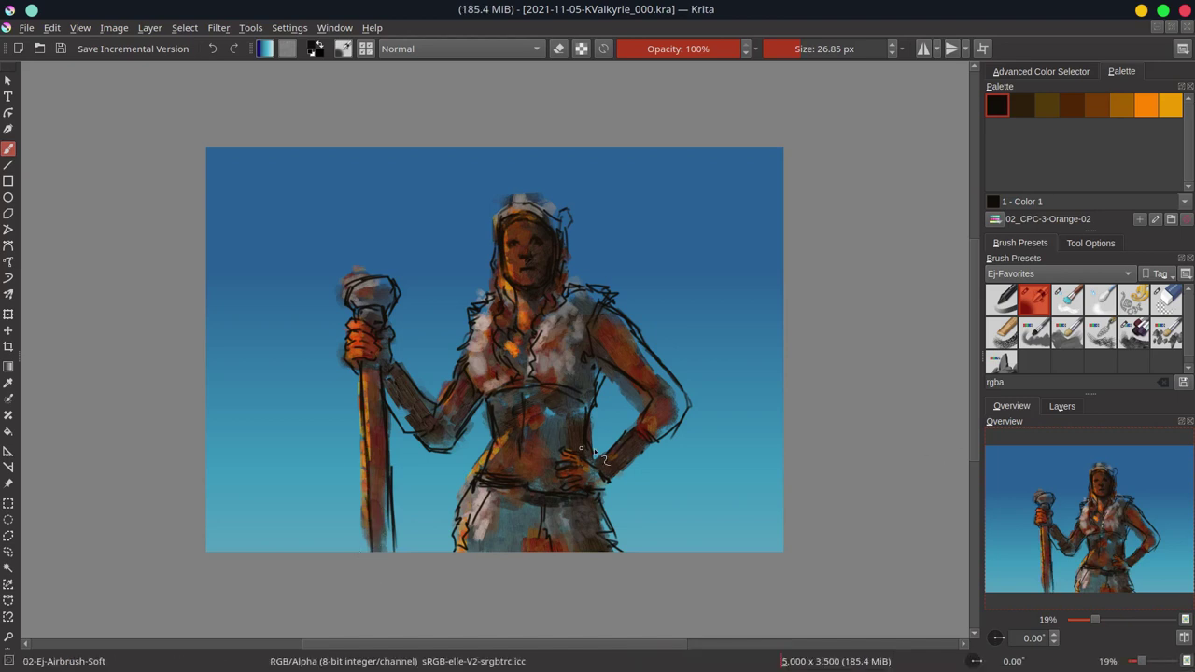
Step: Add collar marks and paint corset lacing in mirrored view, undoing a stray stroke
{"action": "left_click_drag", "start_coordinate": [515, 350], "coordinate": [509, 362]}
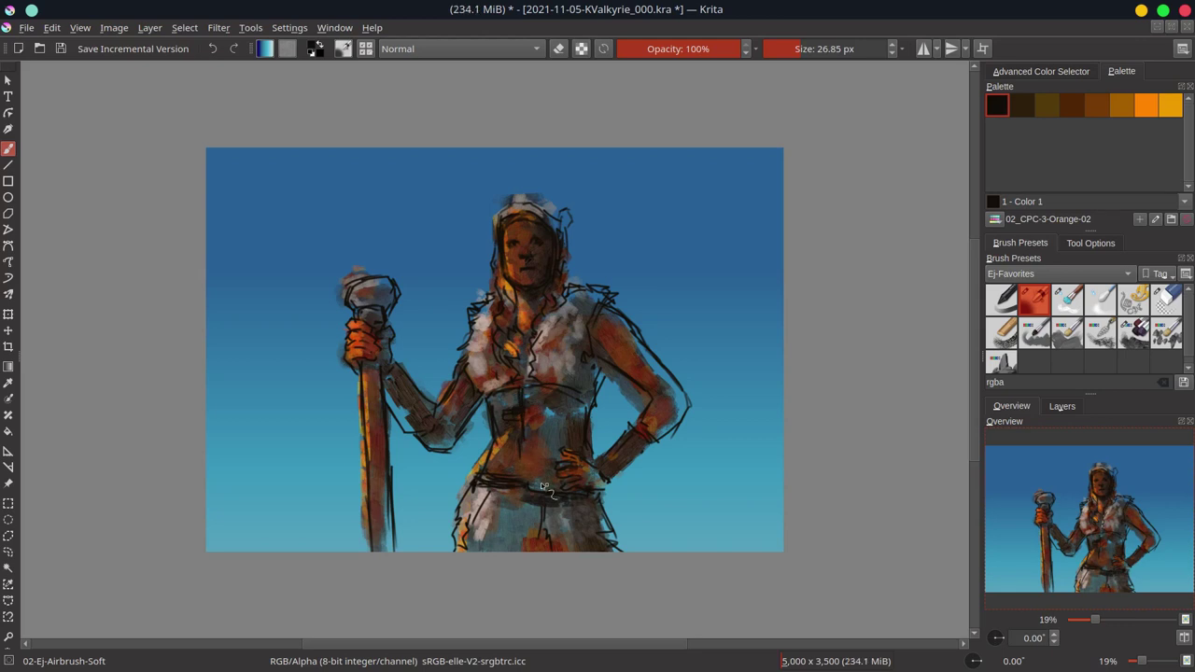
{"action": "key", "text": "m"}
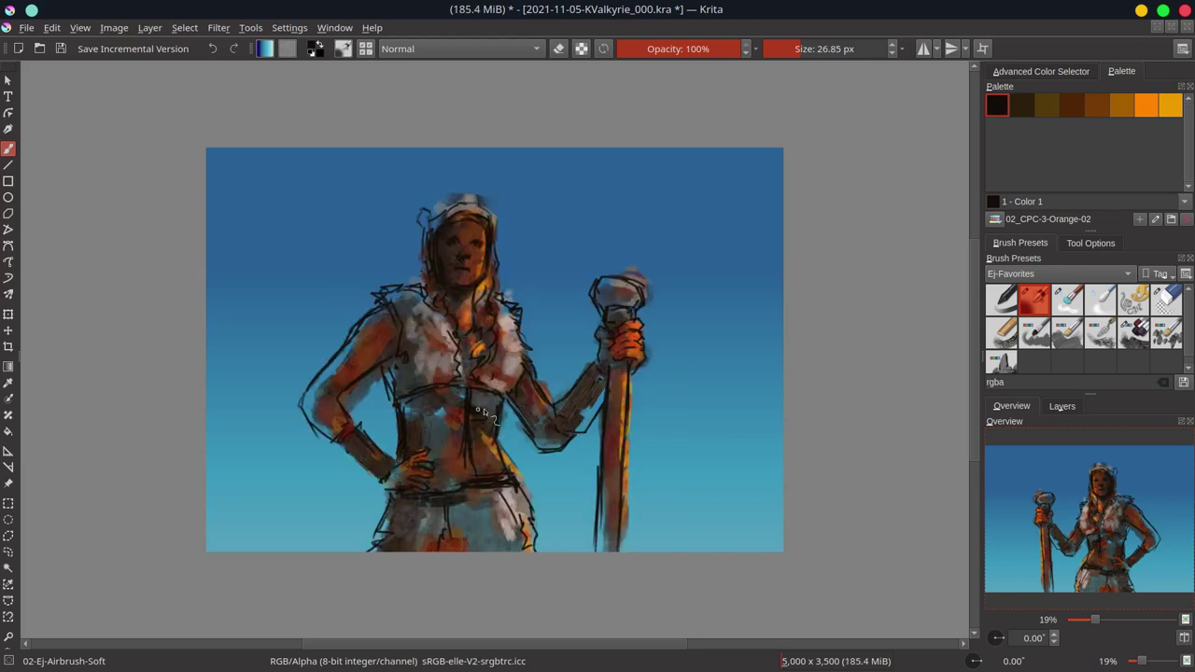
{"action": "mouse_move", "coordinate": [472, 478]}
{"action": "left_mouse_down"}
{"action": "mouse_move", "coordinate": [499, 439]}
{"action": "mouse_move", "coordinate": [496, 461]}
{"action": "left_mouse_up"}
{"action": "key", "text": "ctrl+z"}
{"action": "mouse_move", "coordinate": [425, 438]}
{"action": "left_mouse_down"}
{"action": "mouse_move", "coordinate": [437, 411]}
{"action": "mouse_move", "coordinate": [499, 401]}
{"action": "mouse_move", "coordinate": [397, 383]}
{"action": "mouse_move", "coordinate": [434, 439]}
{"action": "left_mouse_up"}
Step: With a smaller round eraser, clean stray marks along the shoulder, hair, forearm and staff edge
{"action": "key", "text": "e"}
{"action": "key", "text": "bracketleft"}
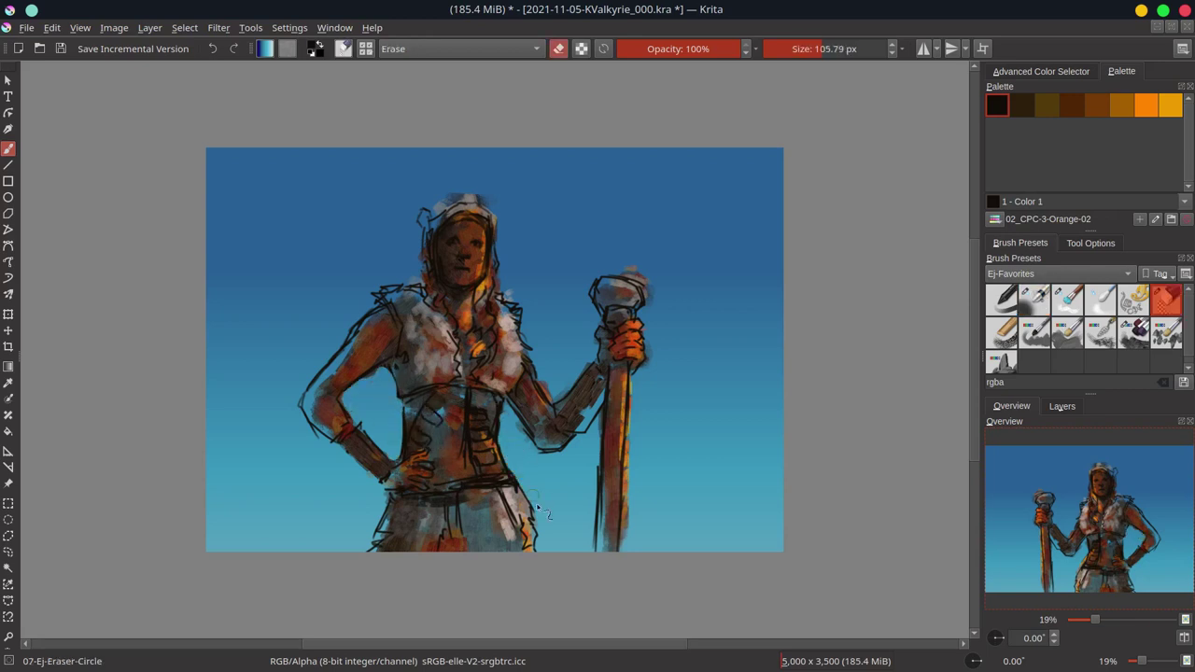
{"action": "left_click_drag", "start_coordinate": [354, 319], "coordinate": [429, 246]}
{"action": "left_click_drag", "start_coordinate": [525, 442], "coordinate": [557, 397]}
{"action": "left_click_drag", "start_coordinate": [639, 449], "coordinate": [628, 554]}
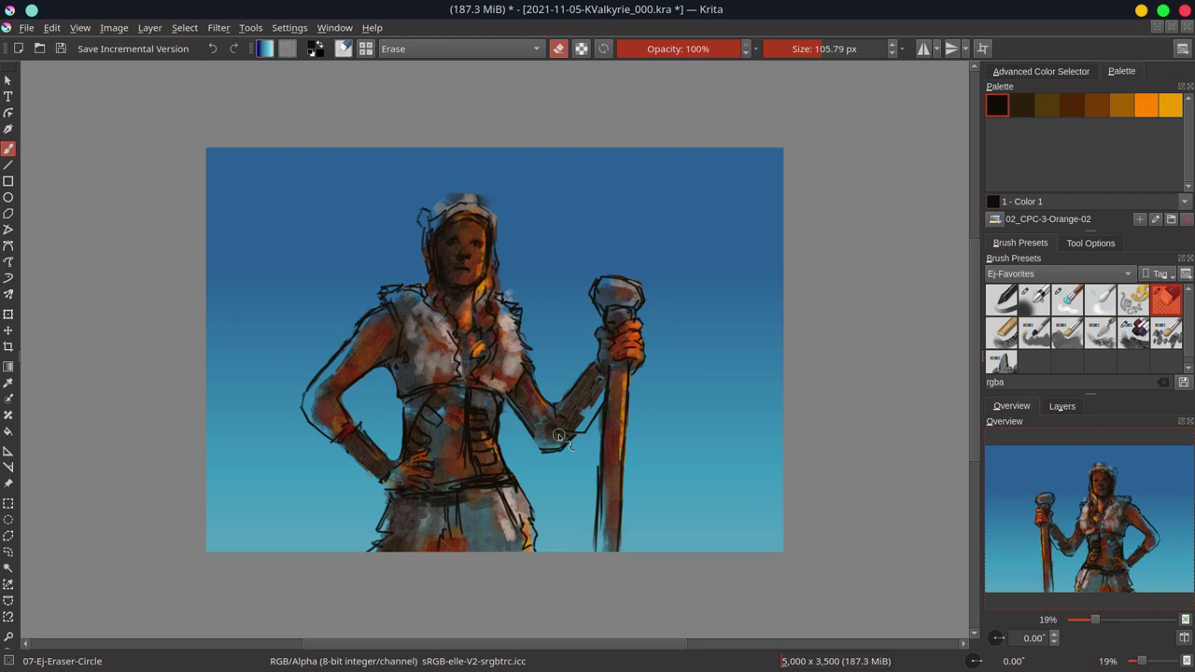
Step: Save the painting, check the layers, colour wheel and overview panels, and mirror the view
{"action": "key", "text": "ctrl+s"}
{"action": "left_click", "coordinate": [1061, 406]}
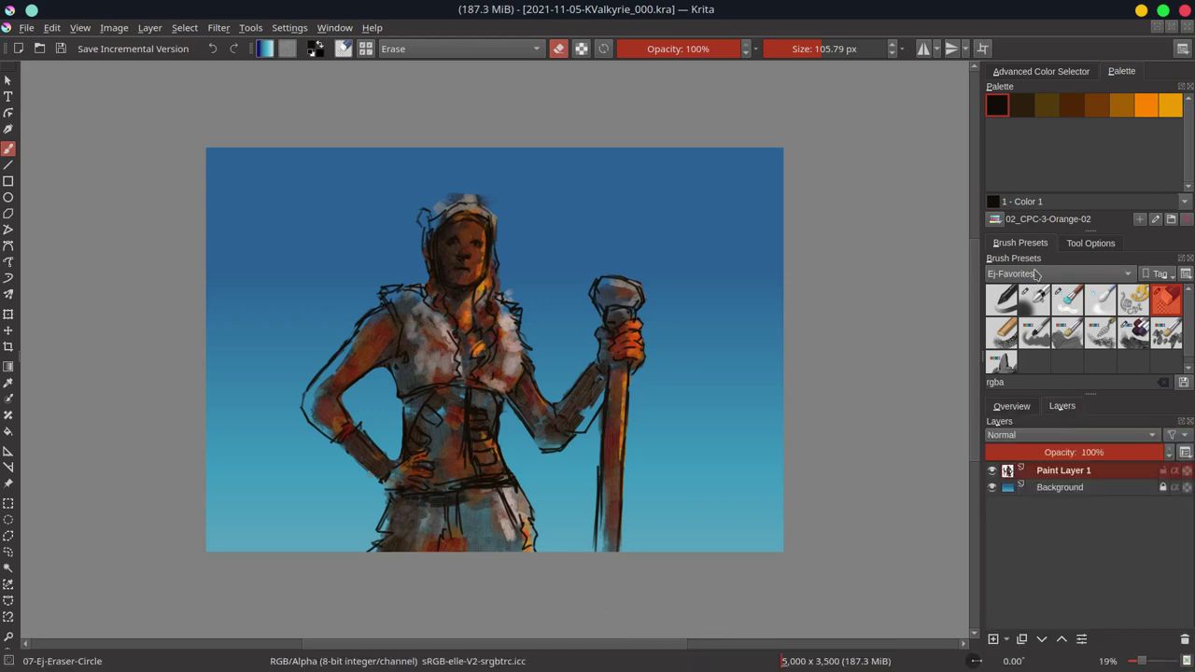
{"action": "left_click", "coordinate": [1035, 299]}
{"action": "left_click", "coordinate": [1041, 71]}
{"action": "left_click", "coordinate": [1011, 406]}
{"action": "key", "text": "m"}
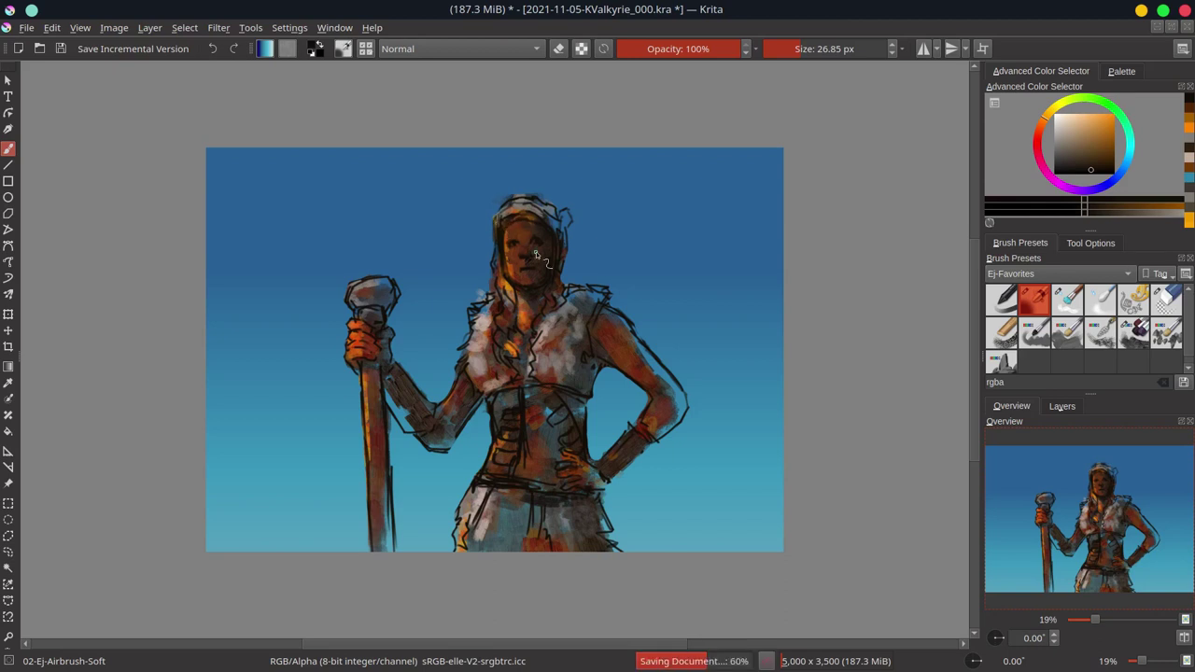
{"action": "key", "text": "slash"}
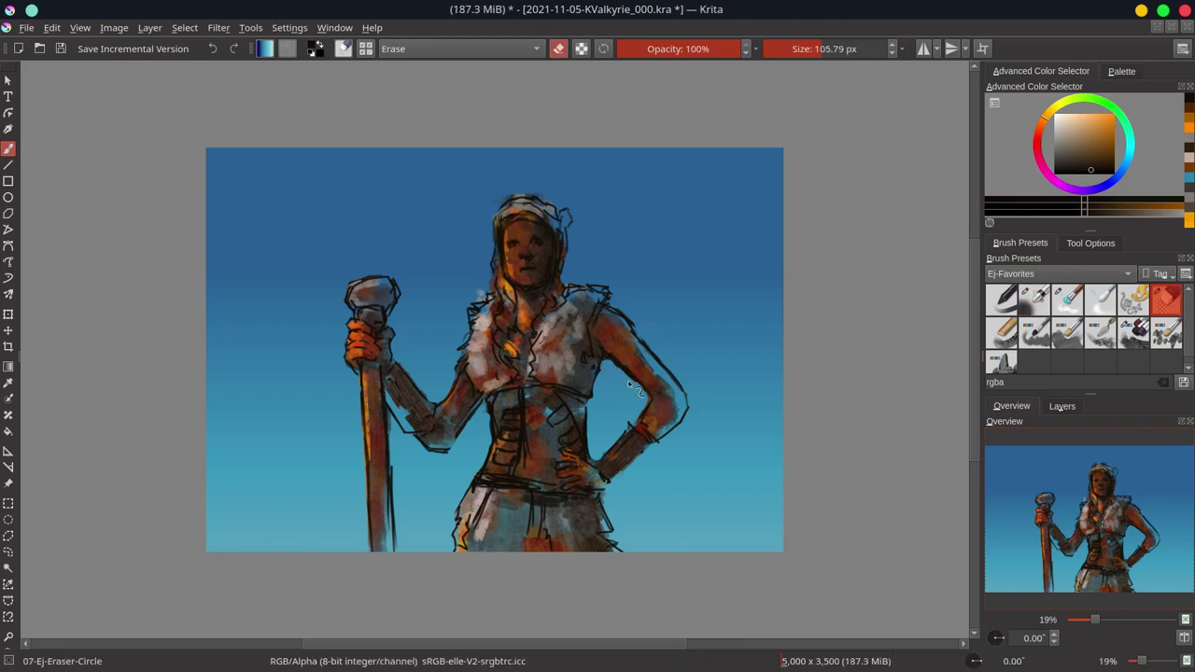
{"action": "key", "text": "slash"}
{"action": "key", "text": "ctrl+s"}
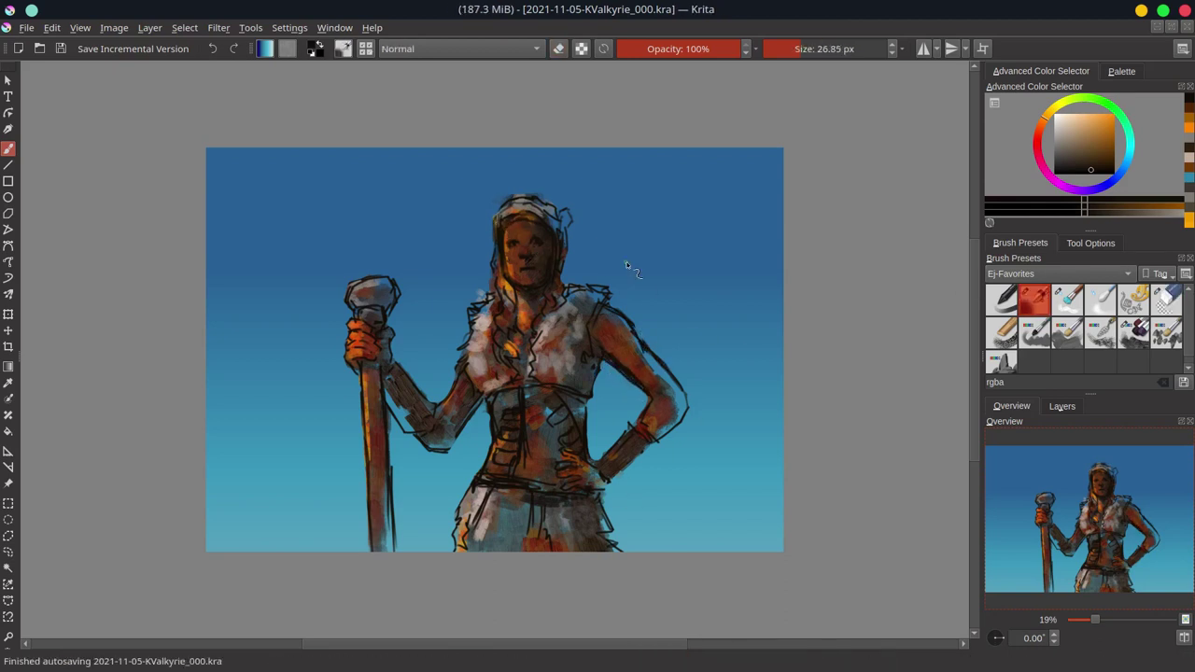
Step: Add Paint Layer 2 and ink dark outlines on the face, hood, fur collar and torso
{"action": "left_click", "coordinate": [1061, 406]}
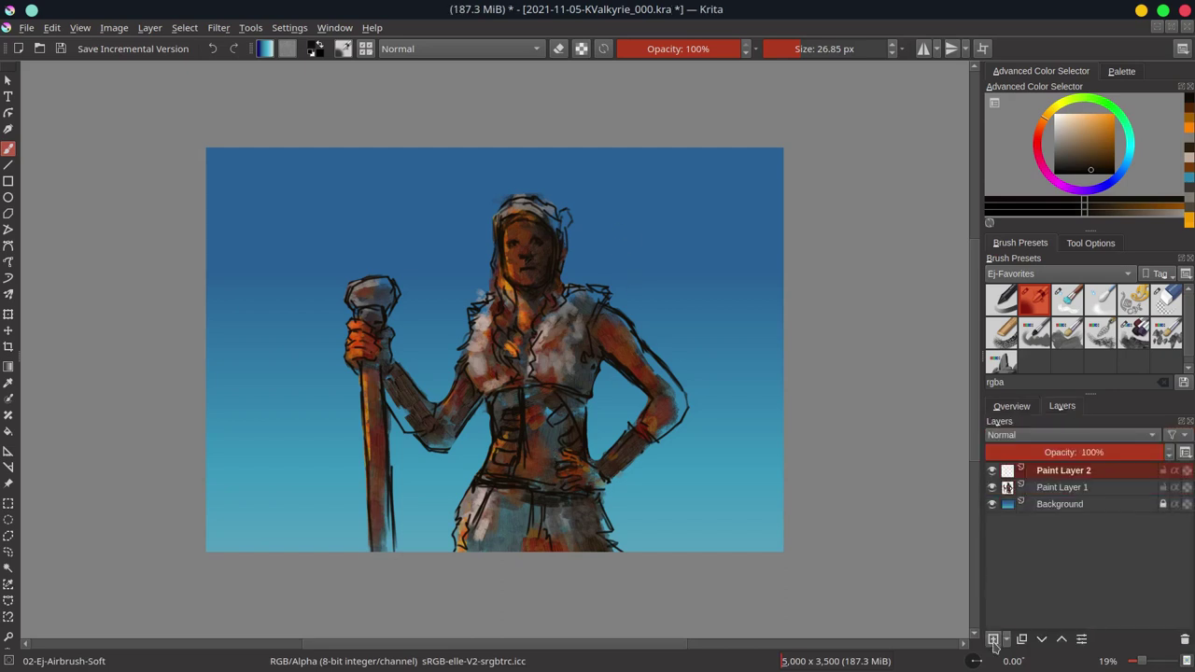
{"action": "left_click", "coordinate": [1088, 488]}
{"action": "left_click", "coordinate": [1087, 470]}
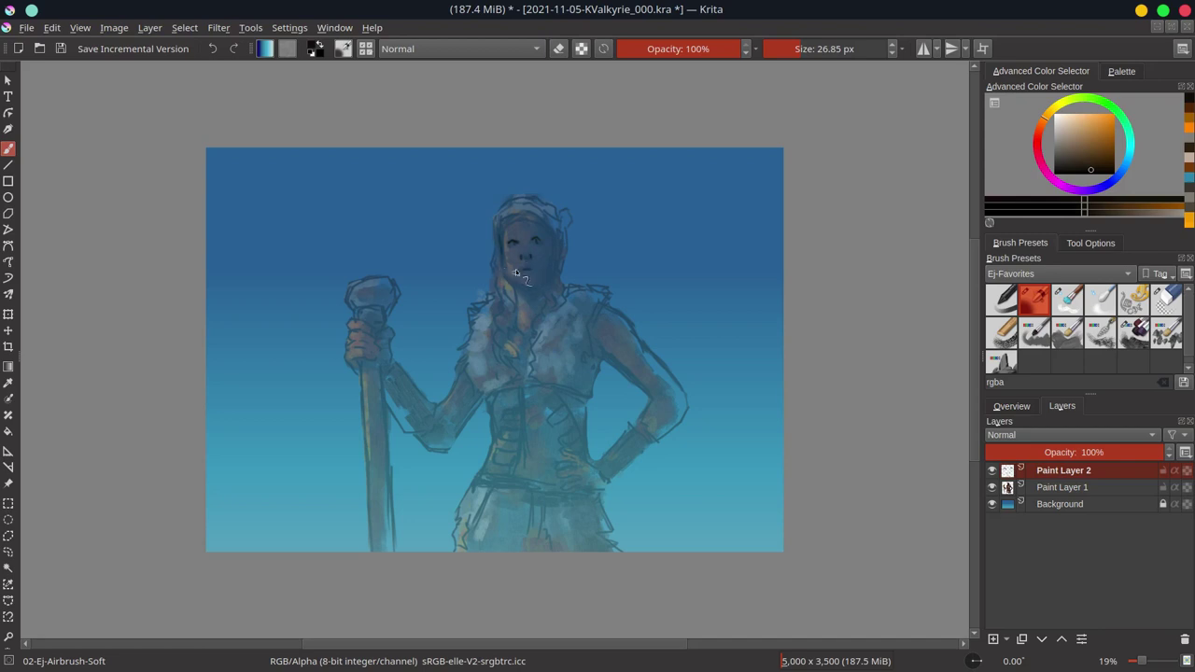
{"action": "left_click_drag", "start_coordinate": [560, 239], "coordinate": [555, 274]}
{"action": "mouse_move", "coordinate": [497, 230]}
{"action": "left_mouse_down"}
{"action": "mouse_move", "coordinate": [552, 201]}
{"action": "mouse_move", "coordinate": [569, 229]}
{"action": "left_mouse_up"}
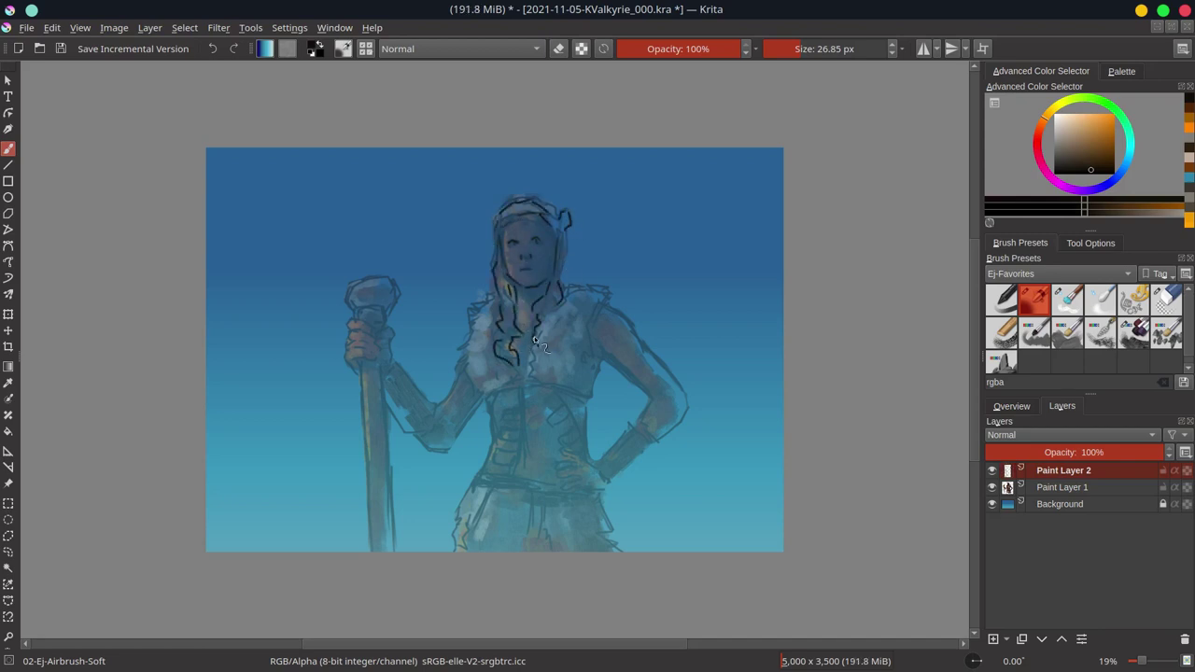
{"action": "left_click_drag", "start_coordinate": [464, 358], "coordinate": [584, 431]}
{"action": "left_click_drag", "start_coordinate": [546, 409], "coordinate": [560, 427]}
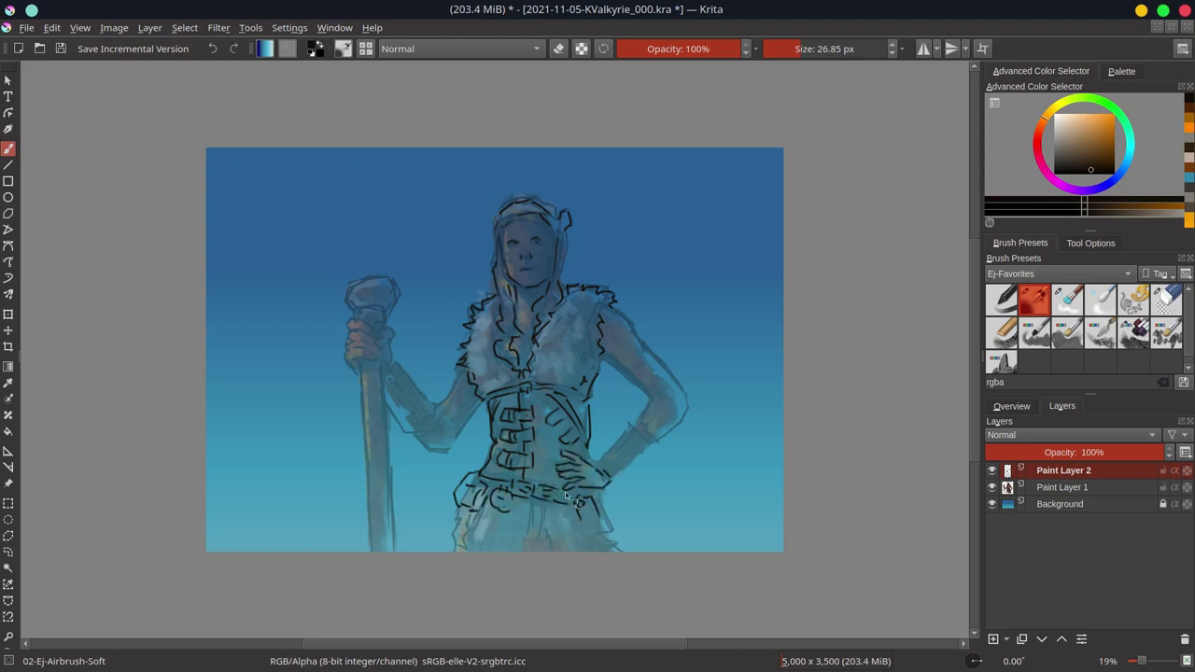
Step: Ink the hand on the hip, belt, legs, hair and right shoulder, checking without the colour layer
{"action": "mouse_move", "coordinate": [600, 529]}
{"action": "left_mouse_down"}
{"action": "mouse_move", "coordinate": [592, 495]}
{"action": "mouse_move", "coordinate": [553, 547]}
{"action": "left_mouse_up"}
{"action": "left_click_drag", "start_coordinate": [609, 532], "coordinate": [618, 553]}
{"action": "mouse_move", "coordinate": [472, 511]}
{"action": "left_mouse_down"}
{"action": "mouse_move", "coordinate": [488, 560]}
{"action": "mouse_move", "coordinate": [476, 560]}
{"action": "left_mouse_up"}
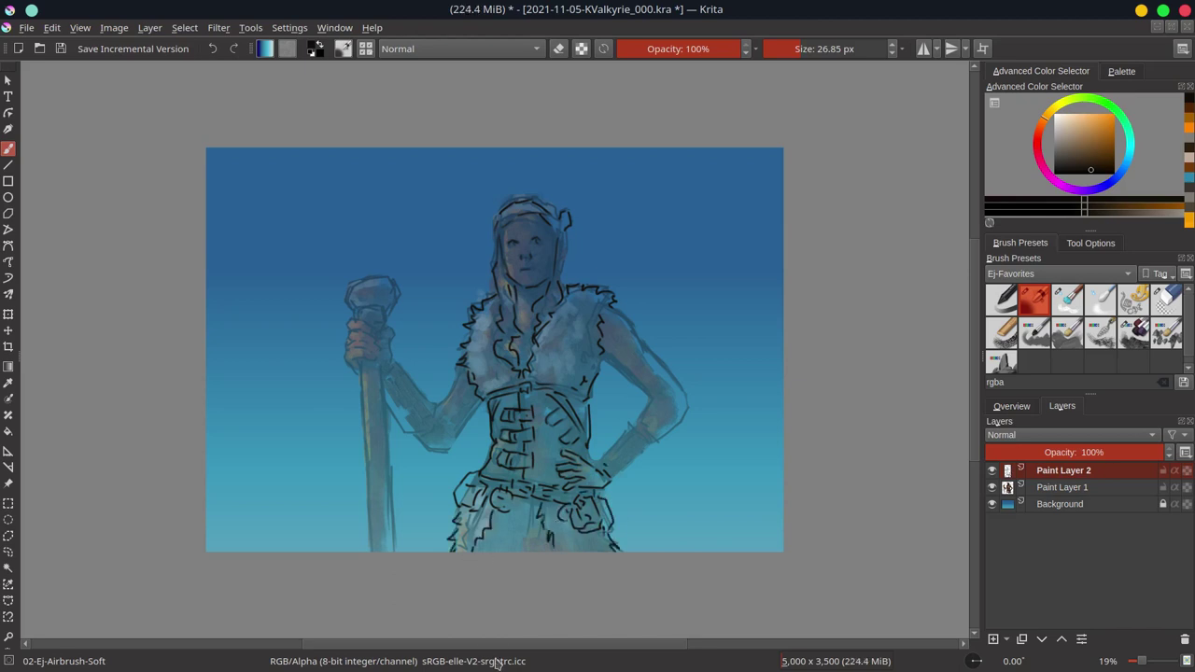
{"action": "left_click", "coordinate": [992, 487]}
{"action": "left_click", "coordinate": [992, 487]}
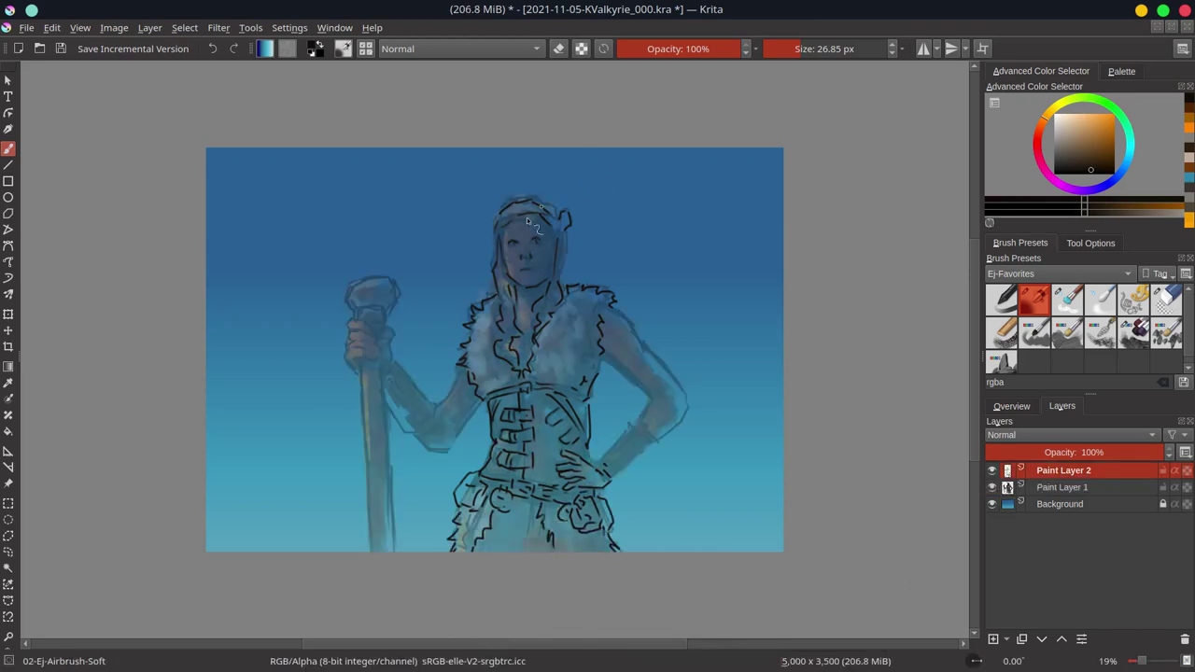
{"action": "left_click_drag", "start_coordinate": [528, 222], "coordinate": [556, 280]}
{"action": "left_click_drag", "start_coordinate": [613, 310], "coordinate": [680, 387]}
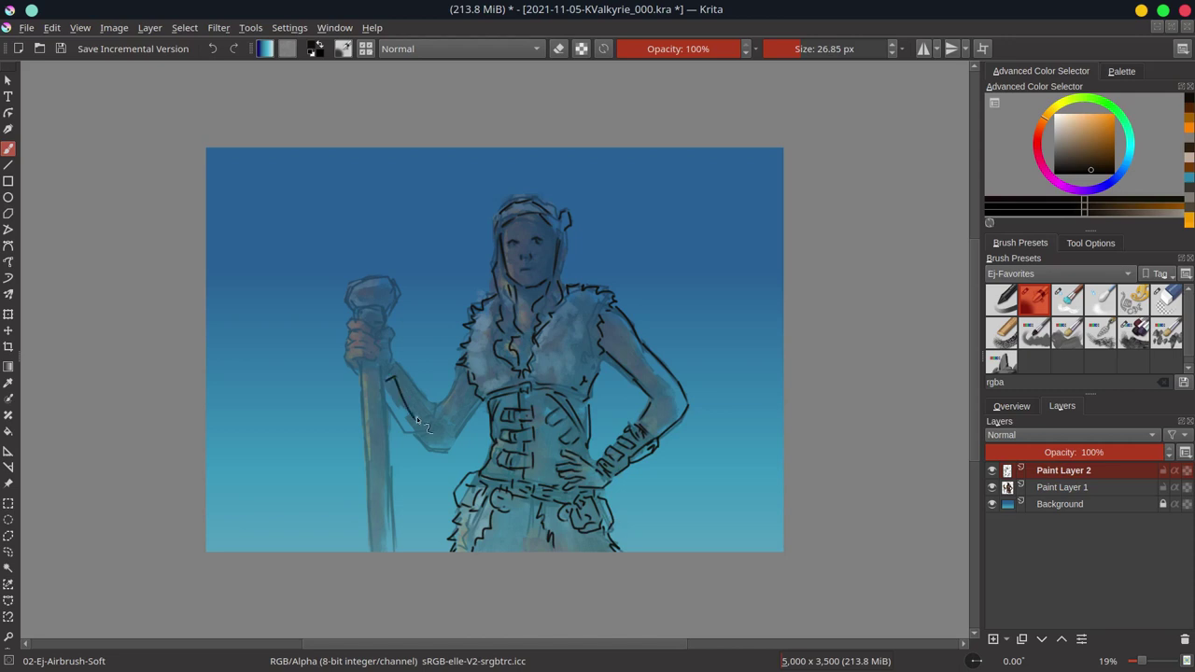
Step: Ink the raised arm, gripping fingers, both staff edges and the staff's knob
{"action": "left_click_drag", "start_coordinate": [411, 371], "coordinate": [435, 428]}
{"action": "left_click_drag", "start_coordinate": [454, 381], "coordinate": [471, 447]}
{"action": "mouse_move", "coordinate": [363, 323]}
{"action": "left_mouse_down"}
{"action": "mouse_move", "coordinate": [349, 334]}
{"action": "mouse_move", "coordinate": [373, 360]}
{"action": "mouse_move", "coordinate": [380, 333]}
{"action": "left_mouse_up"}
{"action": "left_click_drag", "start_coordinate": [391, 386], "coordinate": [398, 550]}
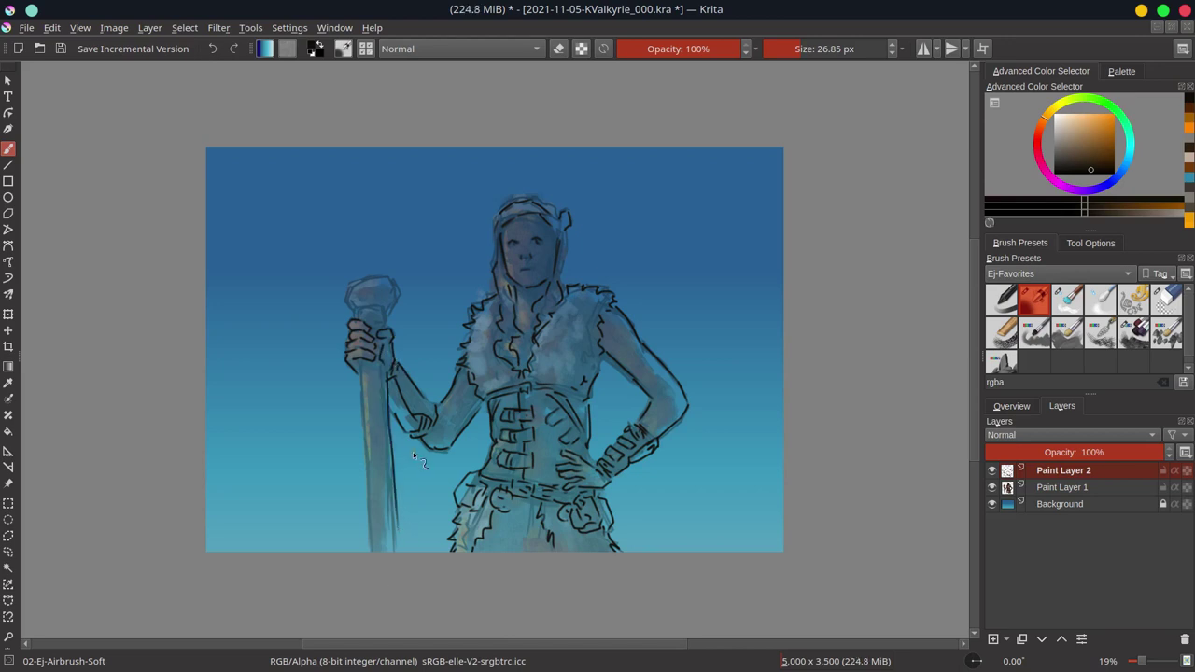
{"action": "key", "text": "ctrl+z"}
{"action": "left_click_drag", "start_coordinate": [391, 370], "coordinate": [396, 549]}
{"action": "left_click_drag", "start_coordinate": [364, 370], "coordinate": [371, 545]}
{"action": "left_click_drag", "start_coordinate": [355, 308], "coordinate": [378, 322]}
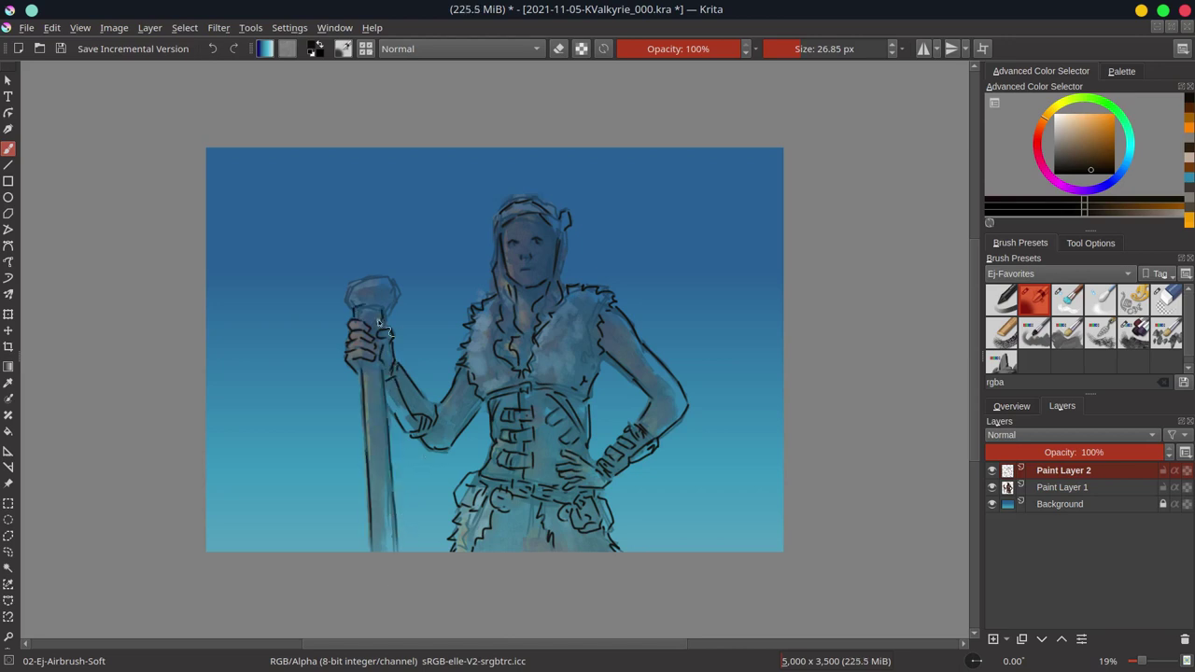
Step: Save, then lasso the head and start a transform on it
{"action": "key", "text": "ctrl+s"}
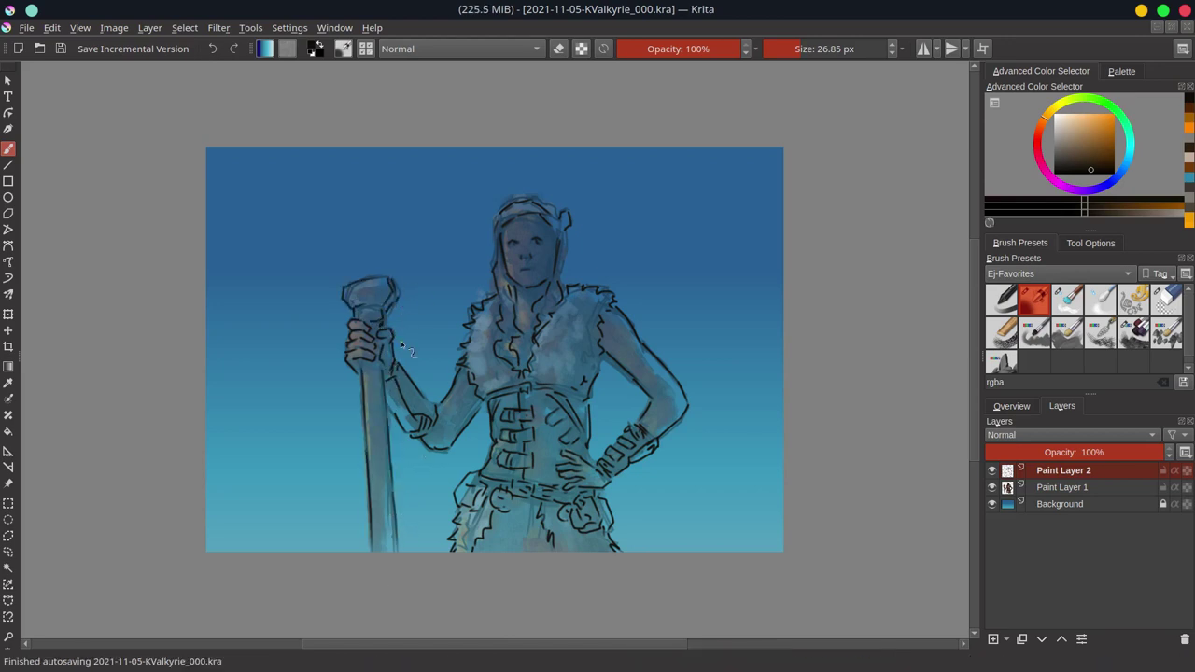
{"action": "left_click", "coordinate": [8, 535]}
{"action": "mouse_move", "coordinate": [586, 245]}
{"action": "left_mouse_down"}
{"action": "mouse_move", "coordinate": [583, 273]}
{"action": "mouse_move", "coordinate": [609, 190]}
{"action": "left_mouse_up"}
{"action": "key", "text": "ctrl+t"}
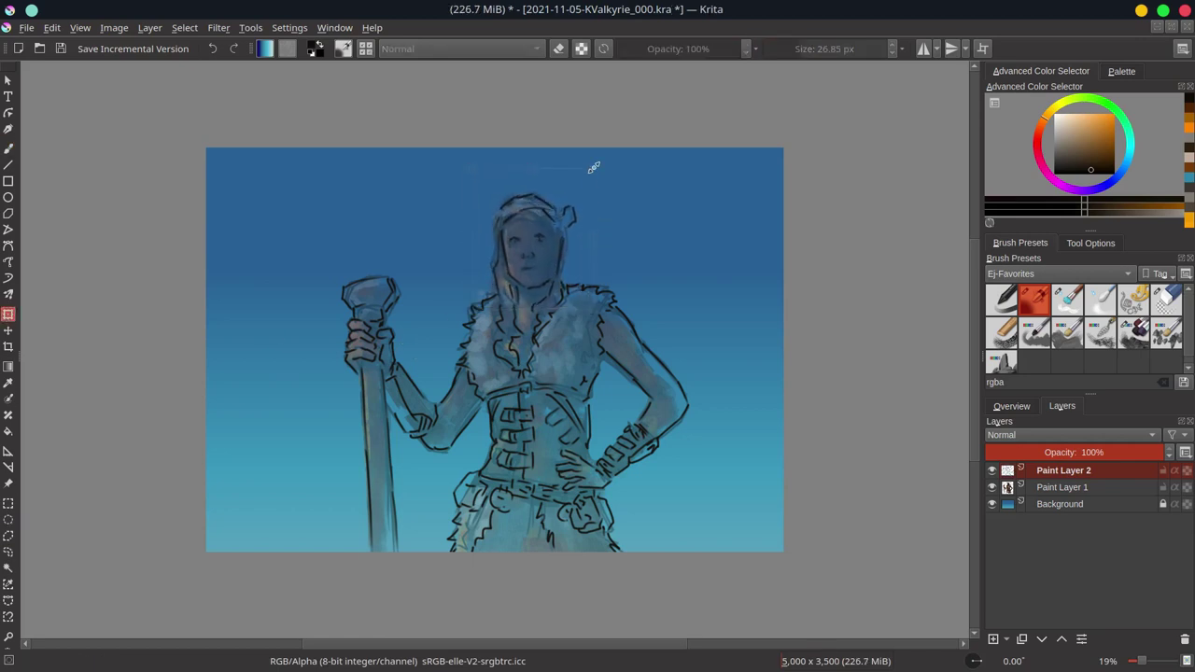
Step: Apply a slight head rotation, deselect, and flip the canvas to check the drawing
{"action": "key", "text": "Return"}
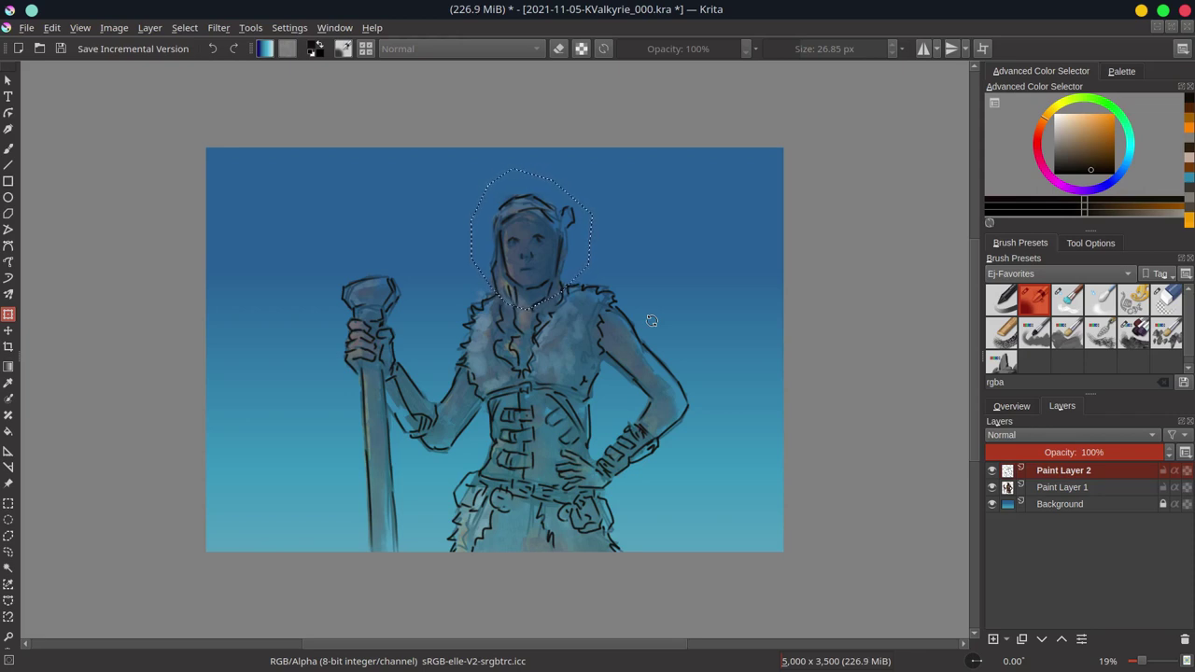
{"action": "key", "text": "ctrl+shift+a"}
{"action": "left_click", "coordinate": [1010, 406]}
{"action": "left_click", "coordinate": [1184, 637]}
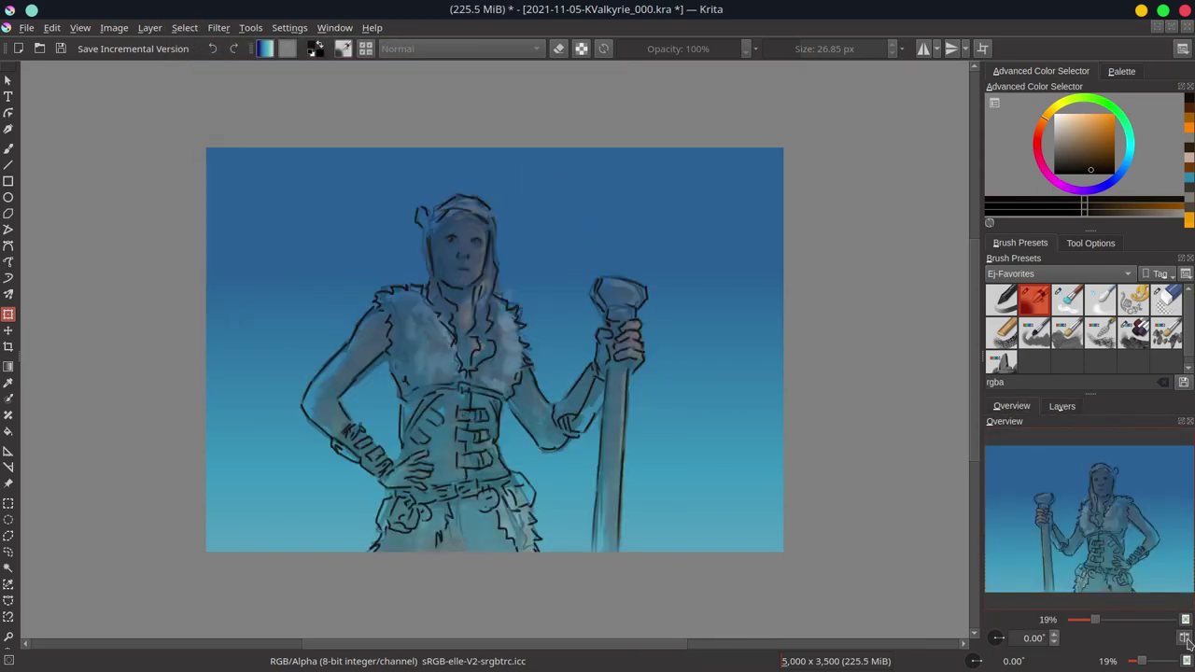
{"action": "left_click", "coordinate": [1184, 638]}
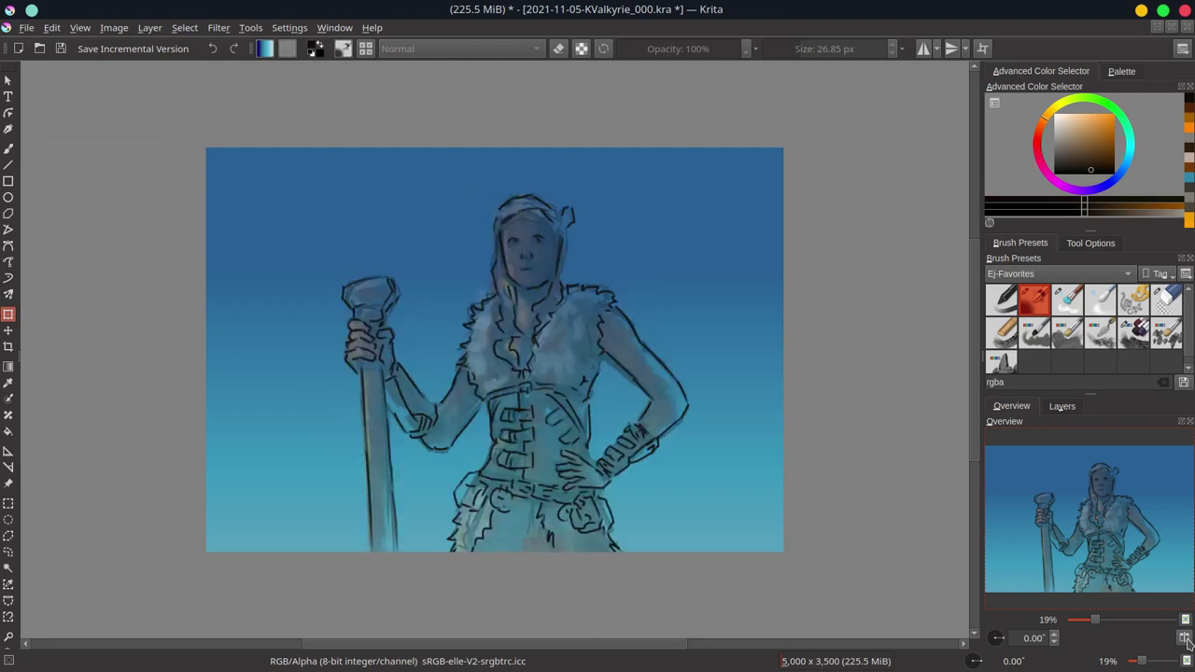
Step: Hatch the wrist bracer, then duplicate the line-art layer and merge into Paint Layer 2 Merged
{"action": "key", "text": "b"}
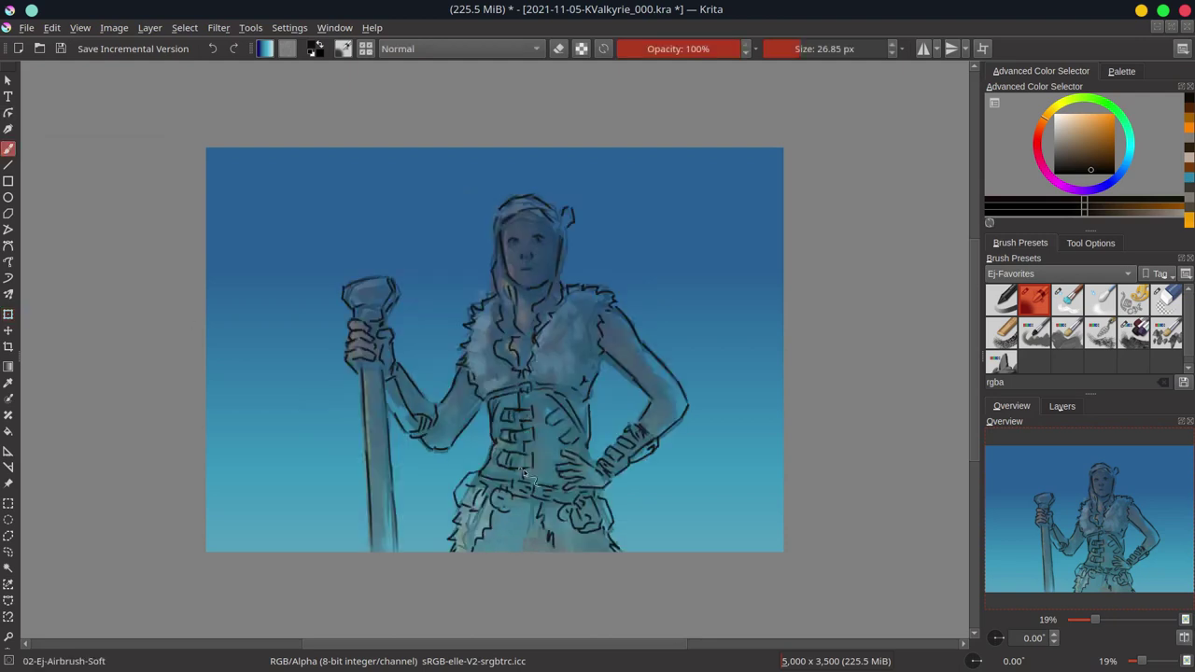
{"action": "left_click_drag", "start_coordinate": [604, 463], "coordinate": [635, 435]}
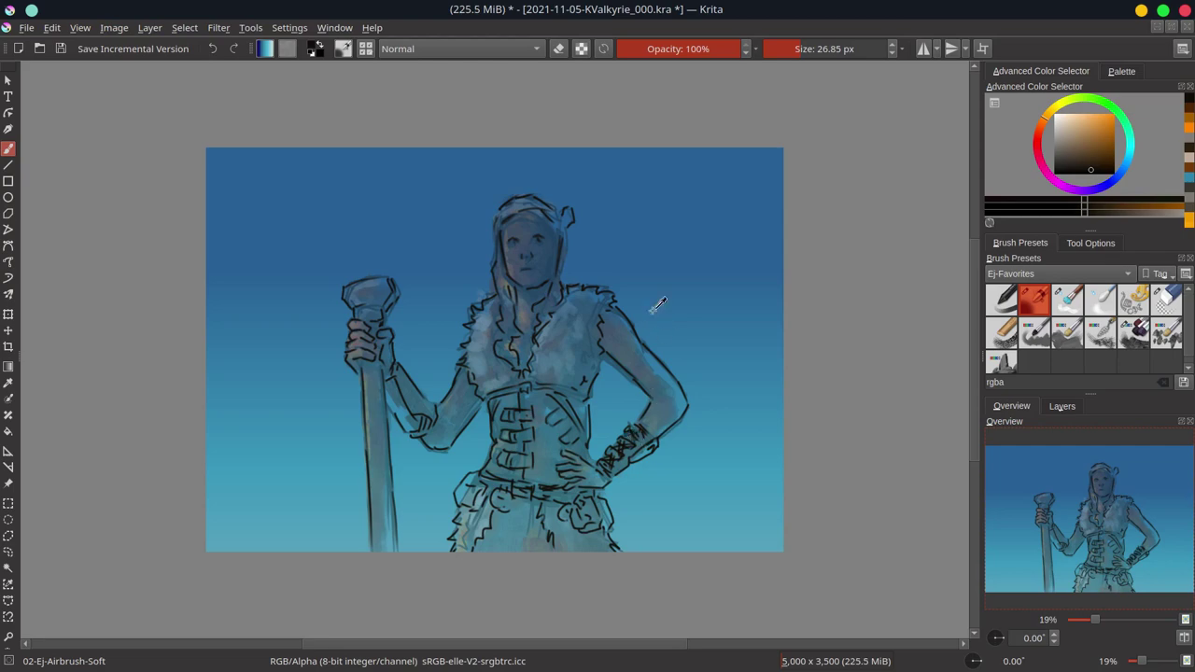
{"action": "left_click", "coordinate": [1062, 406]}
{"action": "key", "text": "ctrl+j"}
{"action": "key", "text": "ctrl+j"}
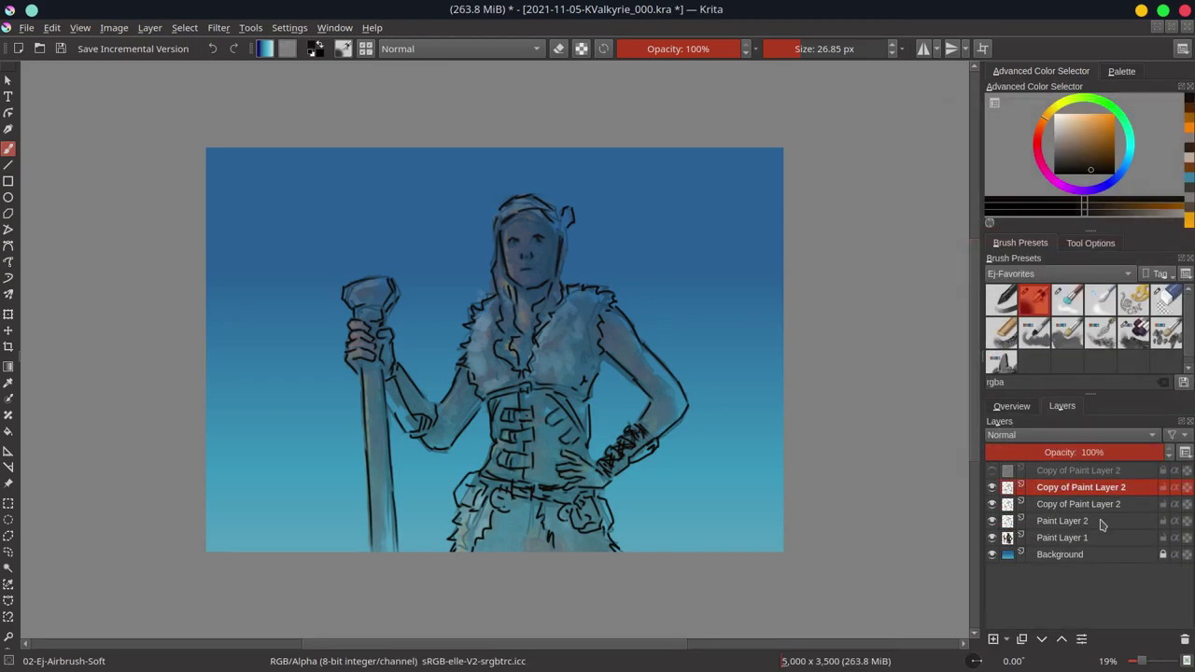
{"action": "key", "text": "ctrl+e"}
{"action": "key", "text": "ctrl+e"}
Step: Freehand-select along the staff and arm up to the shoulder, then refine the selection
{"action": "left_click", "coordinate": [8, 535]}
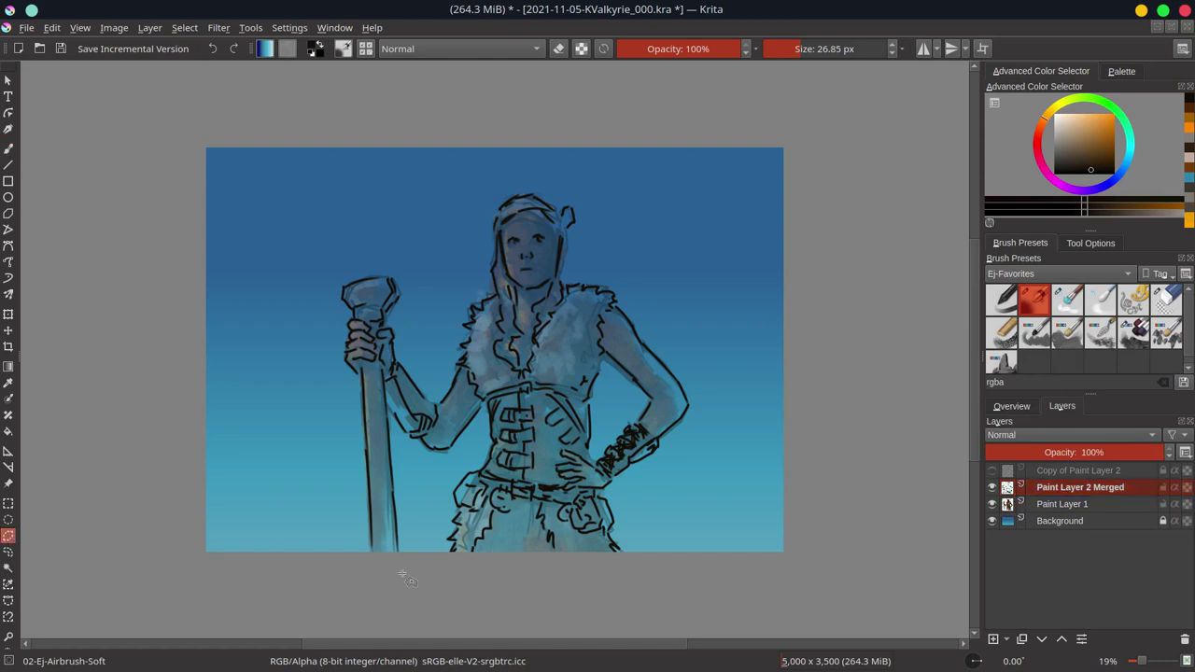
{"action": "left_click_drag", "start_coordinate": [395, 512], "coordinate": [398, 418]}
{"action": "mouse_move", "coordinate": [371, 545]}
{"action": "left_mouse_down"}
{"action": "mouse_move", "coordinate": [343, 299]}
{"action": "mouse_move", "coordinate": [376, 580]}
{"action": "left_mouse_up"}
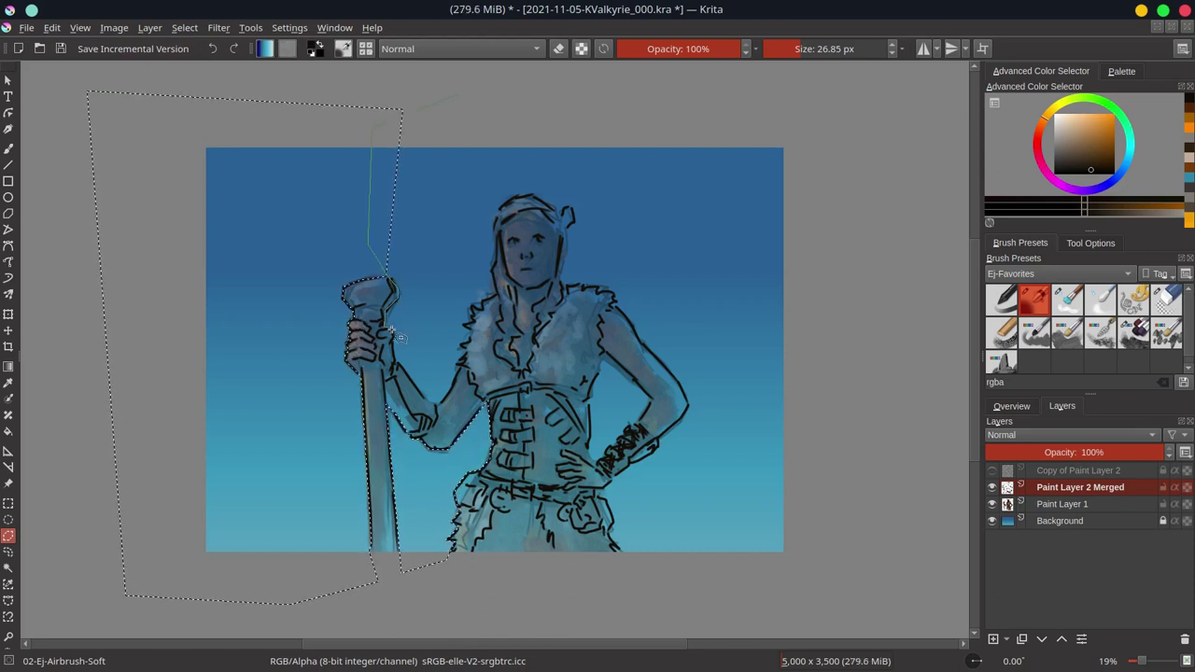
{"action": "mouse_move", "coordinate": [399, 337]}
{"action": "left_mouse_down"}
{"action": "mouse_move", "coordinate": [472, 332]}
{"action": "mouse_move", "coordinate": [555, 209]}
{"action": "mouse_move", "coordinate": [687, 427]}
{"action": "mouse_move", "coordinate": [609, 484]}
{"action": "mouse_move", "coordinate": [633, 561]}
{"action": "mouse_move", "coordinate": [834, 109]}
{"action": "left_mouse_up"}
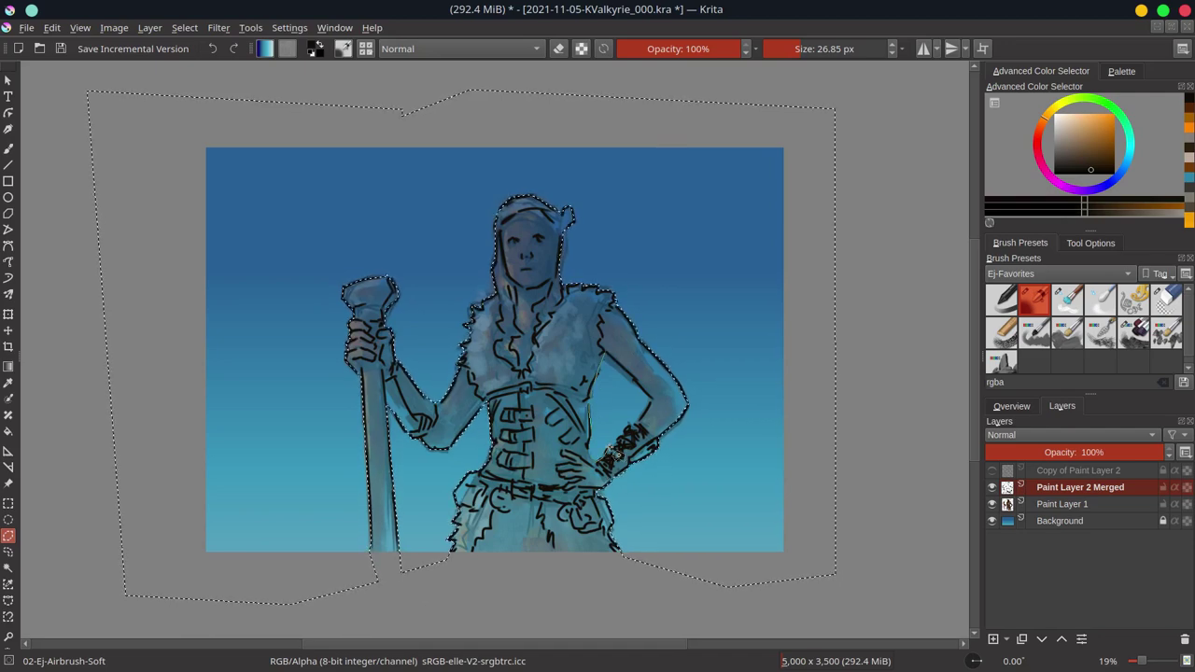
{"action": "left_click", "coordinate": [184, 27]}
{"action": "left_click", "coordinate": [201, 90]}
Step: Add a new layer, hide Paint Layer 3, and restore Paint Layer 1 to full opacity
{"action": "key", "text": "Insert"}
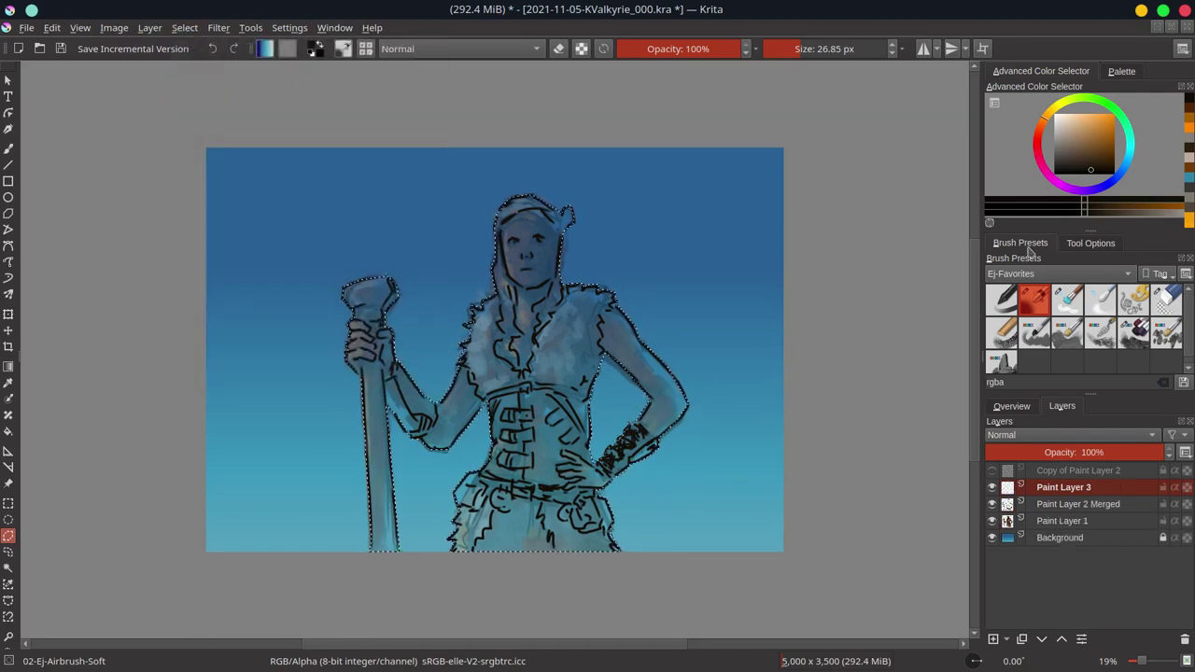
{"action": "key", "text": "f"}
{"action": "left_click", "coordinate": [991, 487]}
{"action": "left_click", "coordinate": [1074, 504]}
{"action": "left_click", "coordinate": [1062, 521]}
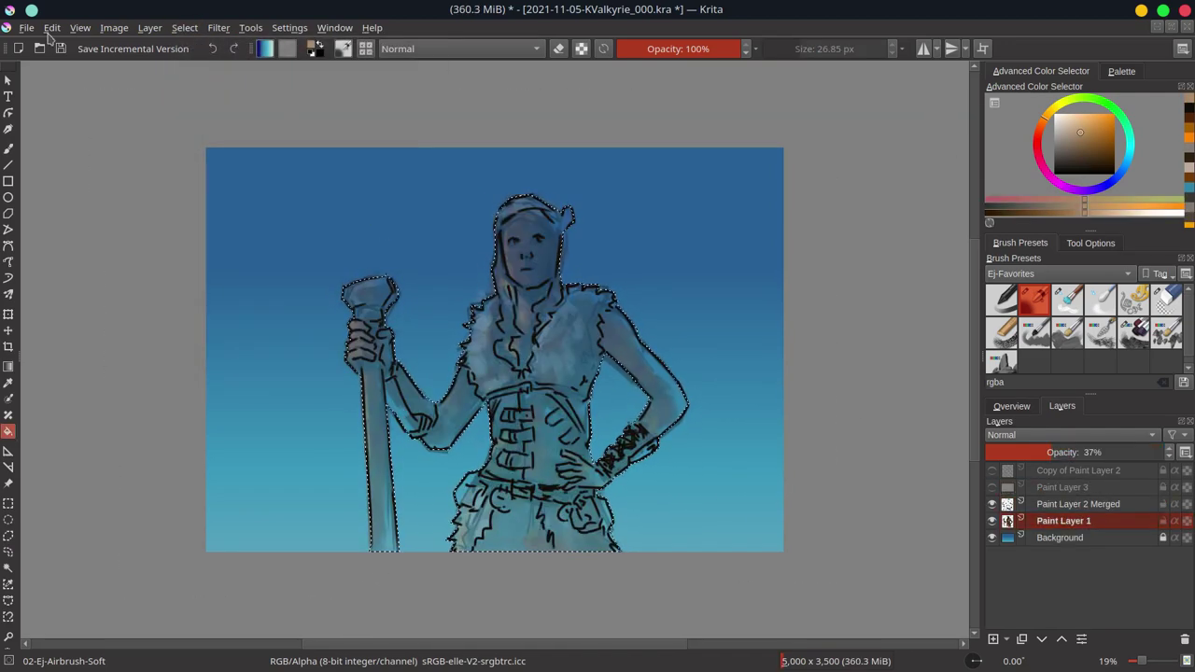
{"action": "left_click", "coordinate": [52, 27]}
{"action": "left_click", "coordinate": [73, 46]}
{"action": "key", "text": "ctrl+z"}
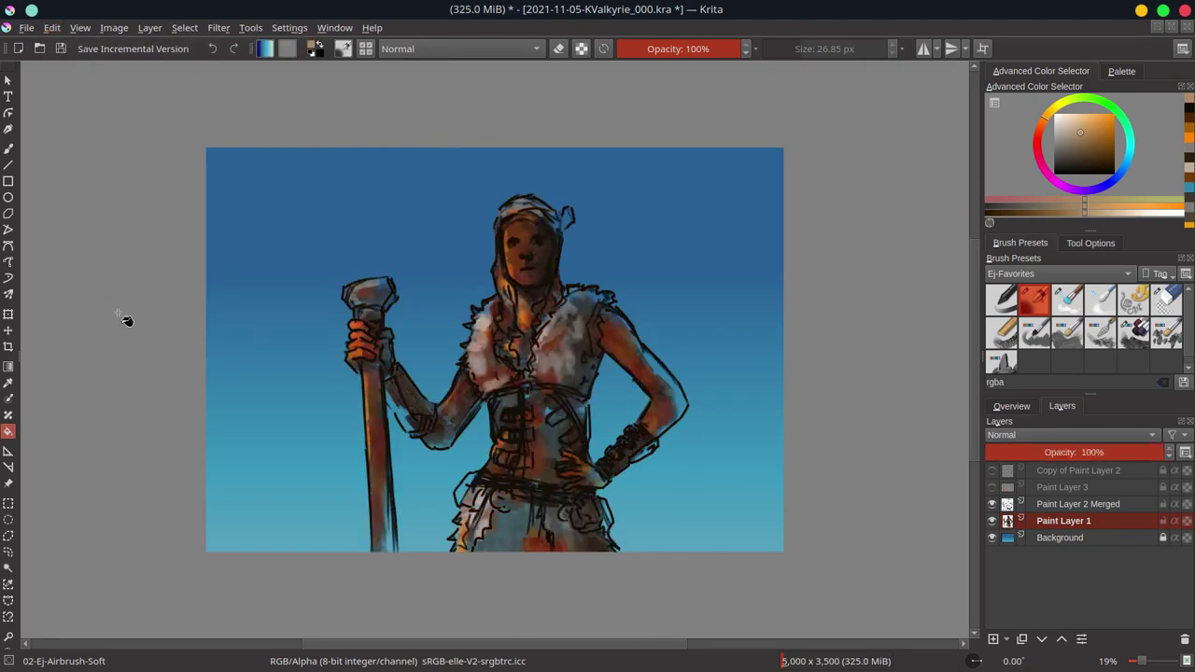
Step: Invert the selection, paste the figure onto a new layer, and clear the selection
{"action": "left_click", "coordinate": [184, 27]}
{"action": "left_click", "coordinate": [215, 101]}
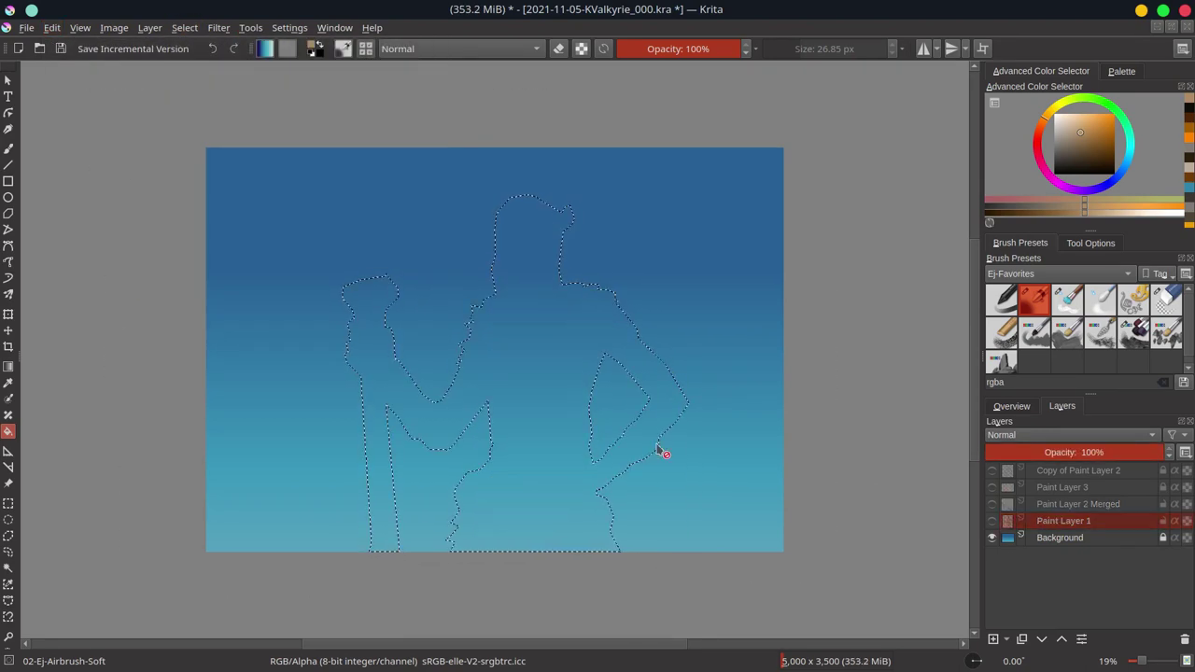
{"action": "left_click", "coordinate": [53, 27]}
{"action": "left_click", "coordinate": [84, 175]}
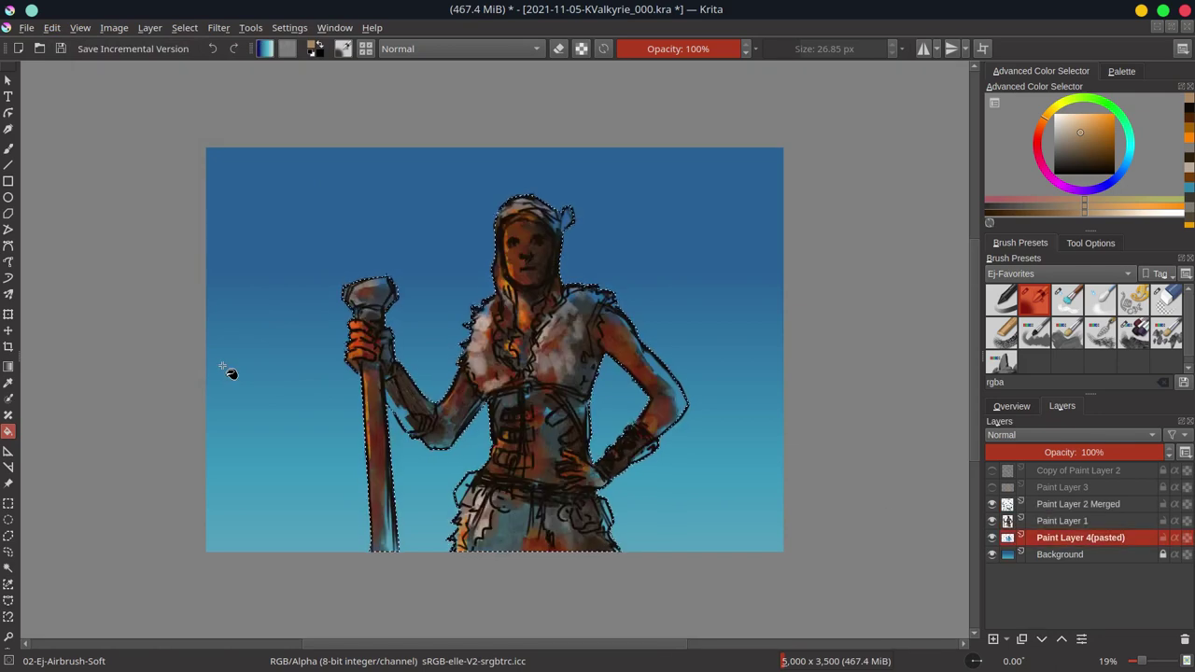
{"action": "left_click", "coordinate": [184, 27]}
{"action": "left_click", "coordinate": [198, 63]}
Step: On Paint Layer 1, paint bright orange with an impasto brush on the arm, staff top and face
{"action": "left_click", "coordinate": [1083, 522]}
{"action": "left_click", "coordinate": [1132, 332]}
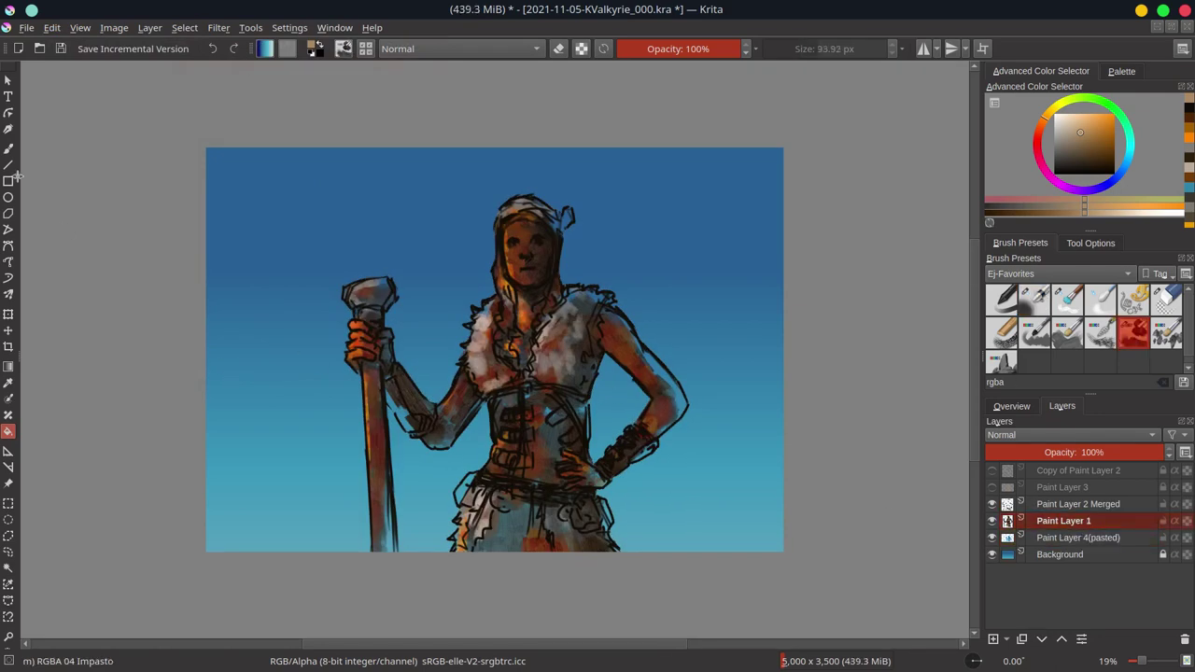
{"action": "left_click", "coordinate": [1121, 71]}
{"action": "left_click", "coordinate": [1070, 104]}
{"action": "left_click", "coordinate": [1170, 105]}
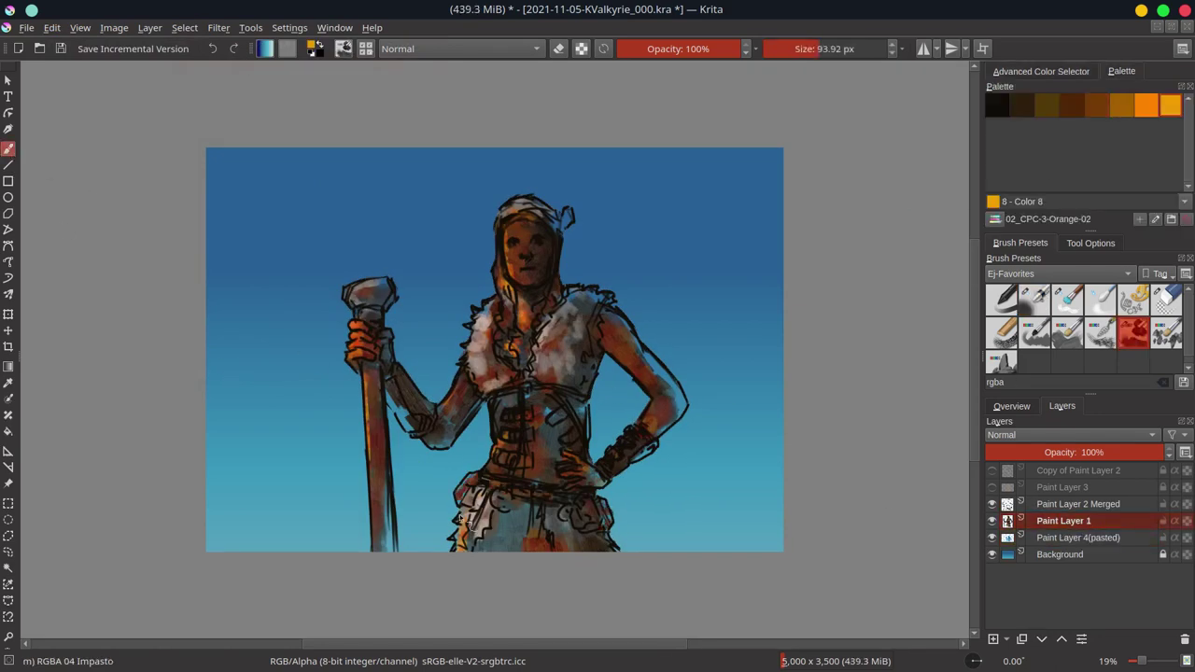
{"action": "left_click_drag", "start_coordinate": [462, 378], "coordinate": [439, 415]}
{"action": "left_click_drag", "start_coordinate": [360, 318], "coordinate": [392, 279]}
{"action": "mouse_move", "coordinate": [519, 266]}
{"action": "left_mouse_down"}
{"action": "mouse_move", "coordinate": [513, 233]}
{"action": "mouse_move", "coordinate": [534, 338]}
{"action": "mouse_move", "coordinate": [529, 373]}
{"action": "mouse_move", "coordinate": [495, 347]}
{"action": "left_mouse_up"}
Step: Pick a darker red-orange colour and save the painting
{"action": "left_click", "coordinate": [1011, 407]}
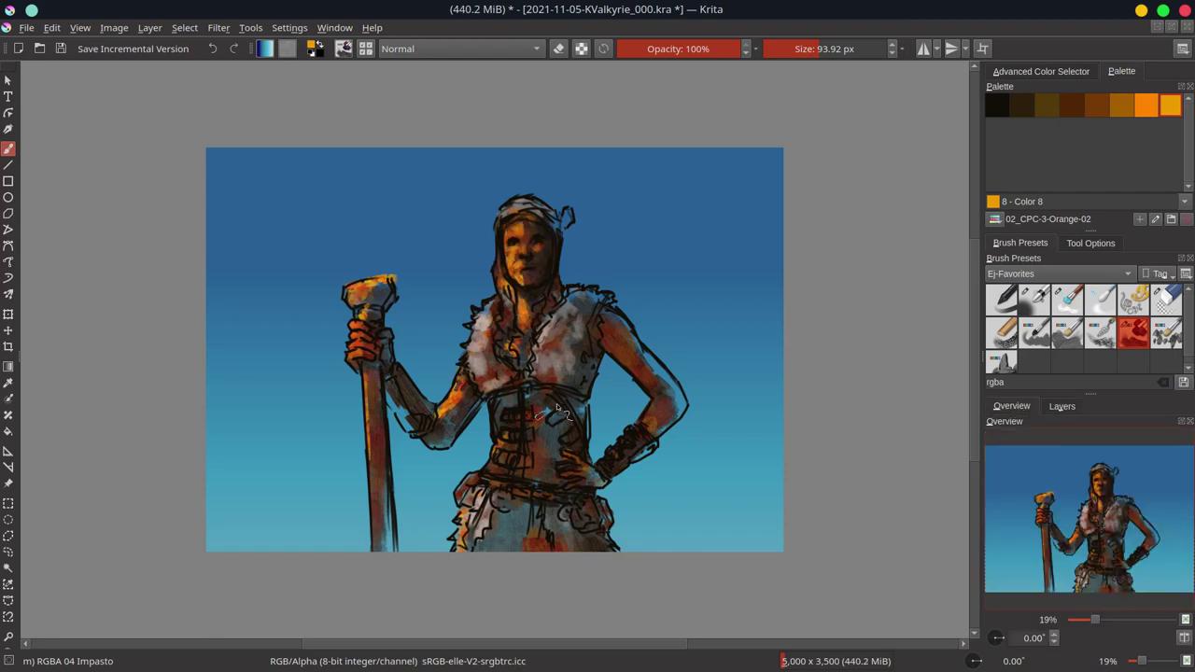
{"action": "key", "text": "Left"}
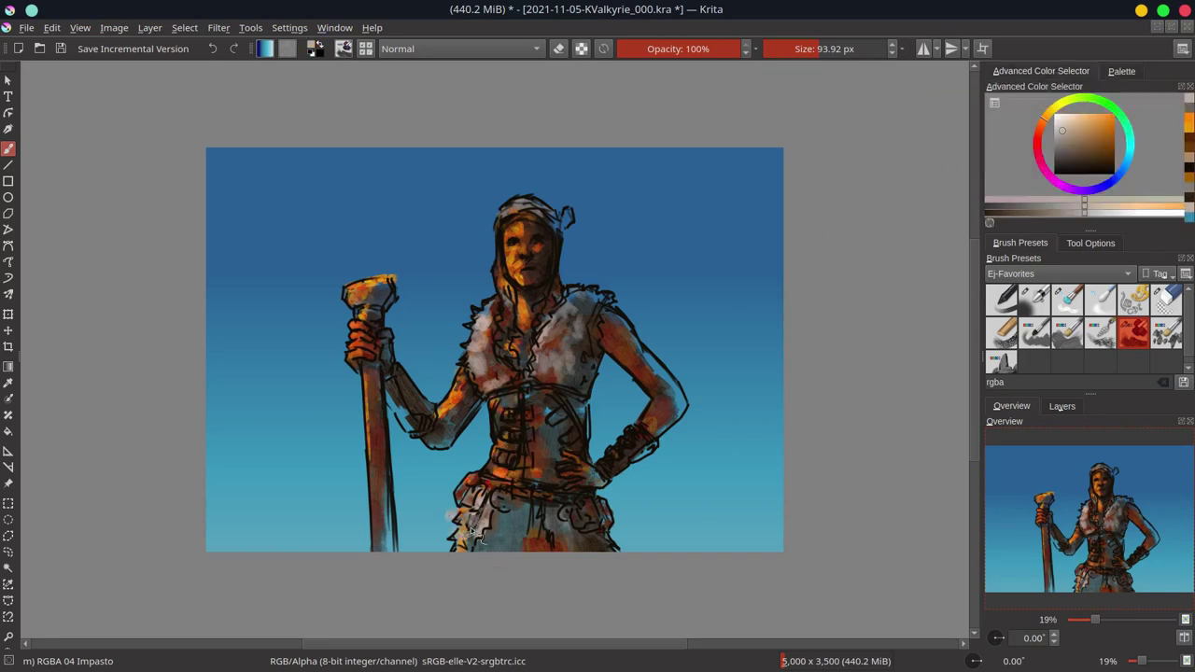
{"action": "left_click", "coordinate": [634, 359], "text": "ctrl"}
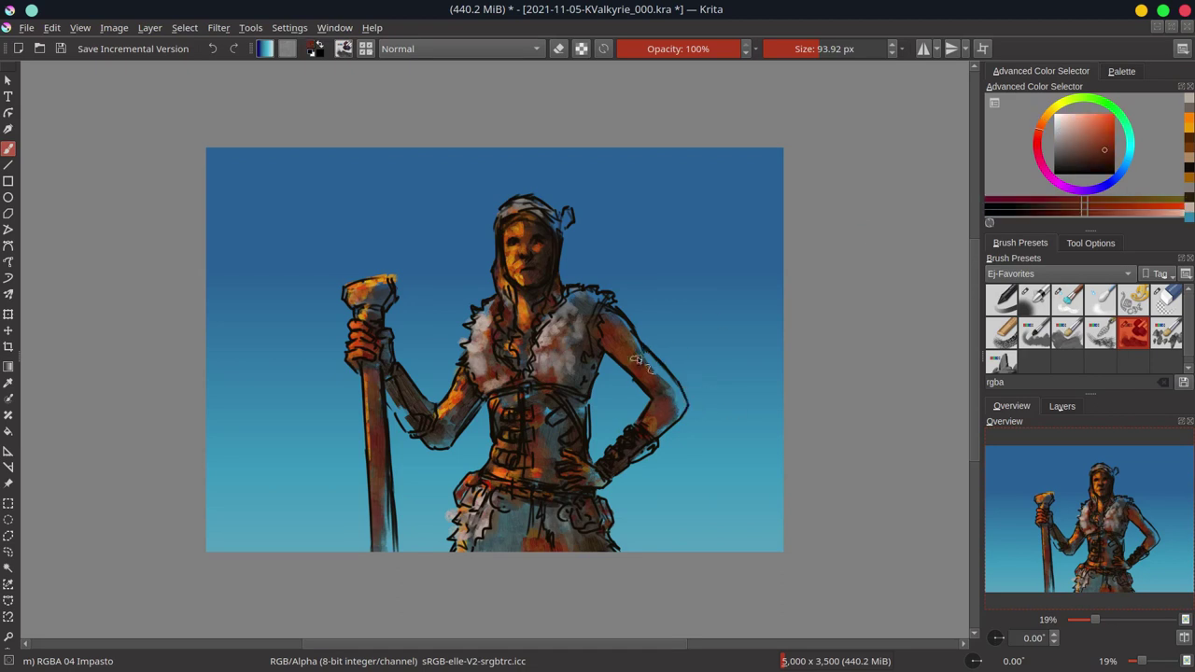
{"action": "key", "text": "ctrl+s"}
Step: Delete Paint Layer 1 from the layer list
{"action": "left_click", "coordinate": [1062, 406]}
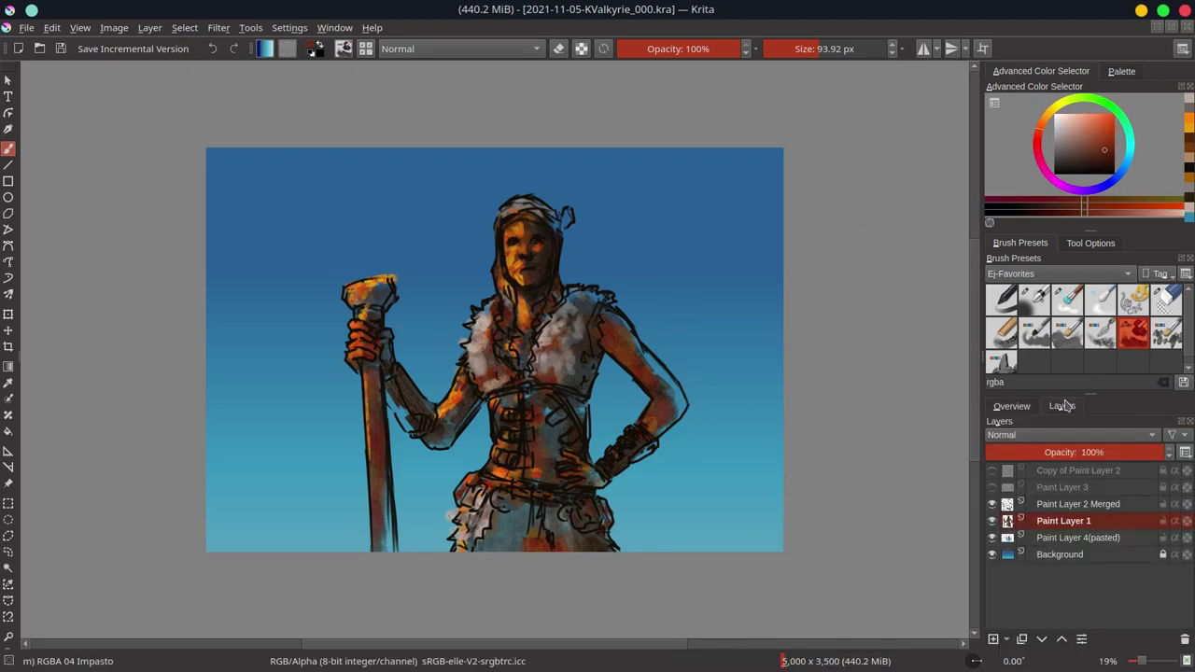
{"action": "left_click", "coordinate": [221, 28]}
{"action": "right_click", "coordinate": [1063, 520]}
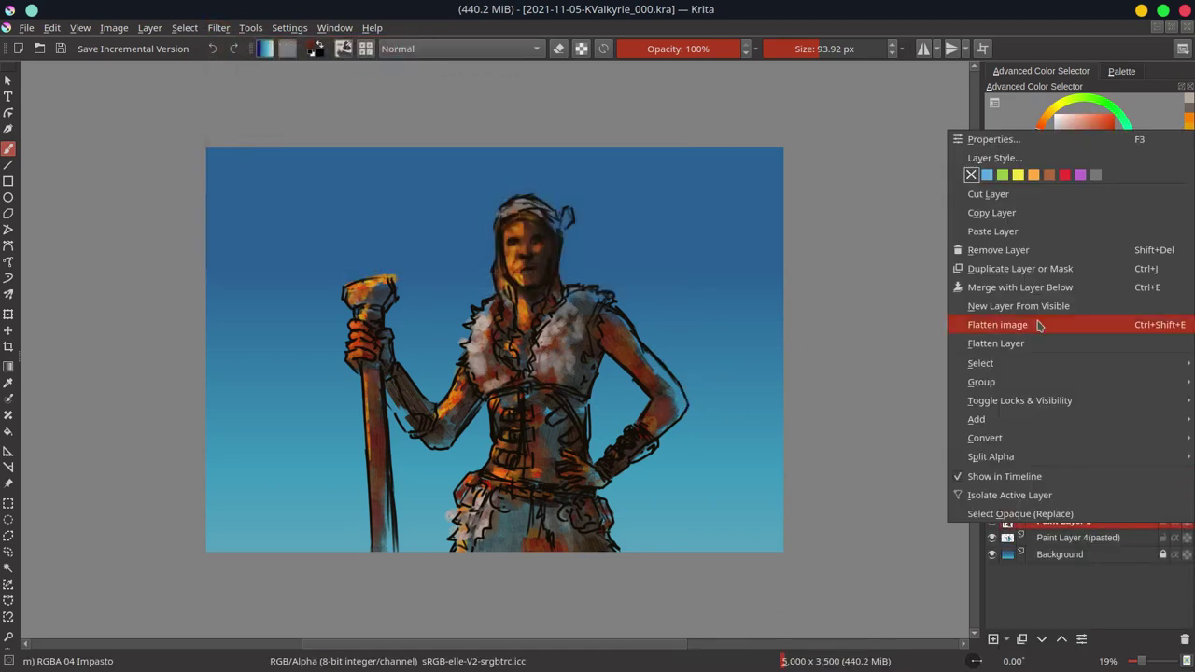
{"action": "left_click", "coordinate": [1027, 321]}
Step: Apply a Color Adjustment curves filter bent into an S-shape to darken the tones
{"action": "left_click", "coordinate": [219, 28]}
{"action": "left_click", "coordinate": [504, 269]}
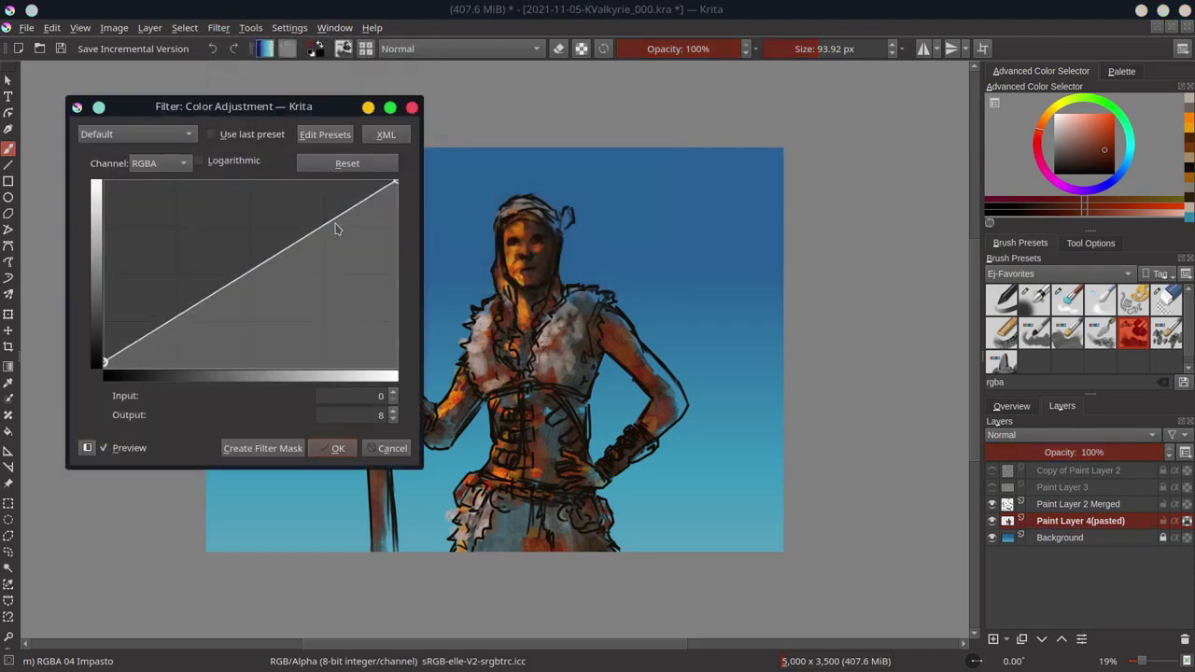
{"action": "left_click_drag", "start_coordinate": [397, 182], "coordinate": [395, 230]}
{"action": "left_click_drag", "start_coordinate": [181, 326], "coordinate": [184, 337]}
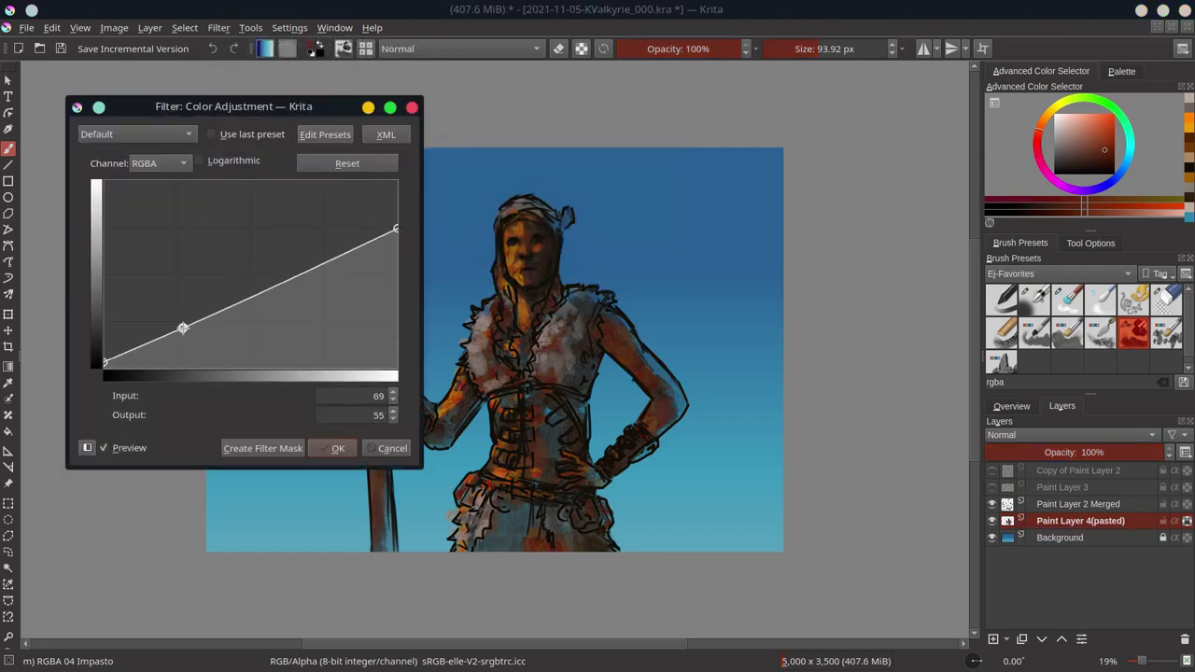
{"action": "left_click_drag", "start_coordinate": [354, 248], "coordinate": [349, 251]}
{"action": "left_click", "coordinate": [338, 449]}
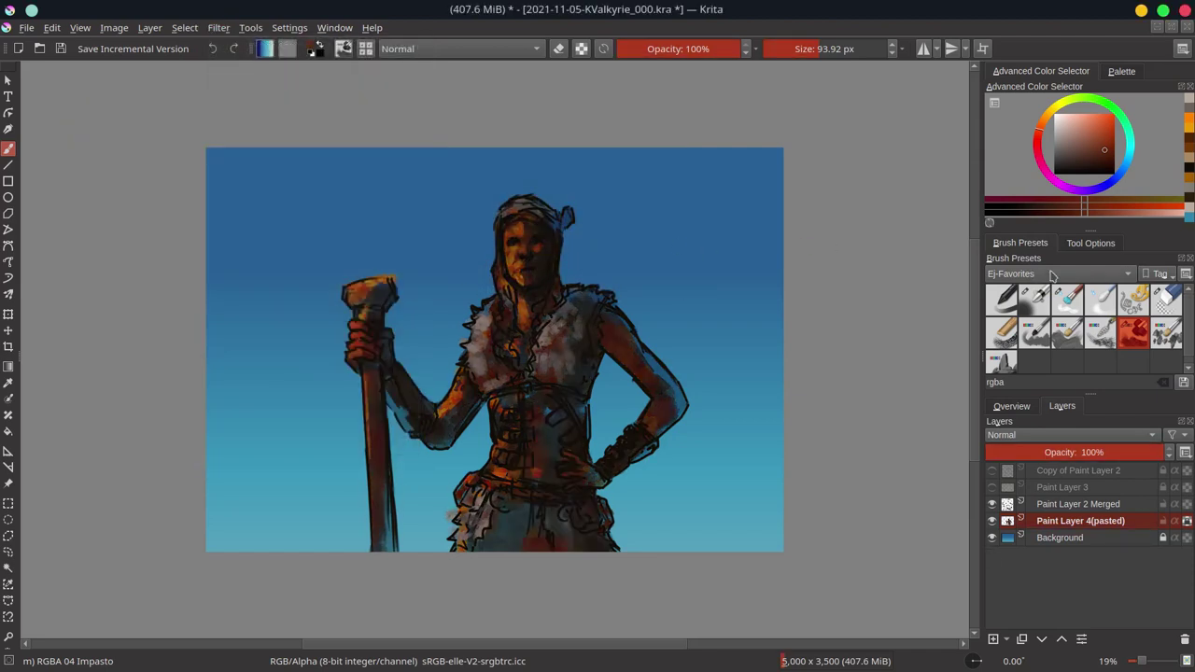
Step: Paint cyan Color Dodge highlights with Thickpaint on the face, chest, arm, hand and staff
{"action": "left_click", "coordinate": [1067, 331]}
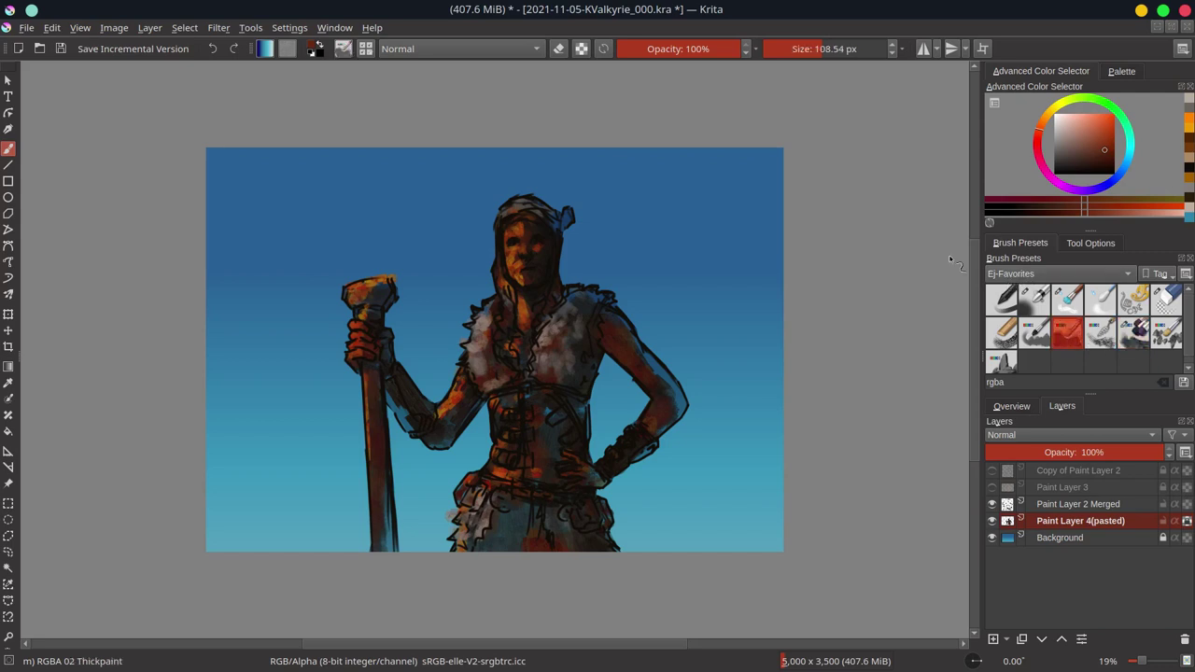
{"action": "left_click_drag", "start_coordinate": [1104, 149], "coordinate": [1125, 170]}
{"action": "left_click", "coordinate": [509, 48]}
{"action": "left_click", "coordinate": [408, 34]}
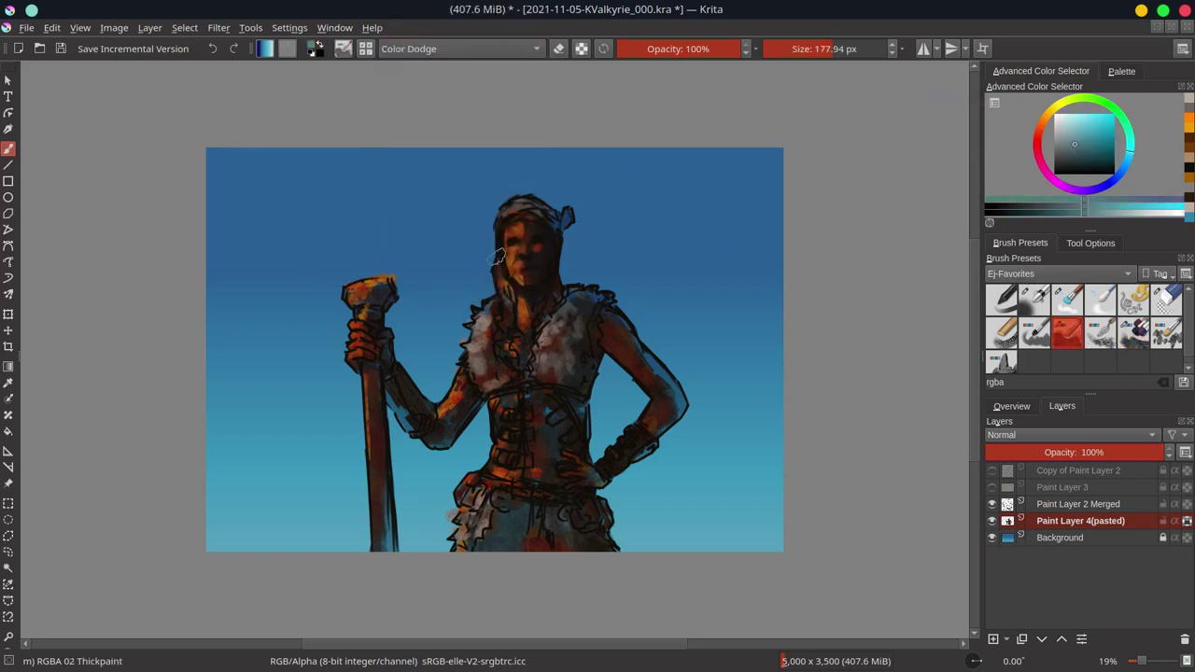
{"action": "mouse_move", "coordinate": [495, 228]}
{"action": "left_mouse_down"}
{"action": "mouse_move", "coordinate": [509, 294]}
{"action": "mouse_move", "coordinate": [584, 294]}
{"action": "mouse_move", "coordinate": [673, 392]}
{"action": "left_mouse_up"}
{"action": "left_click_drag", "start_coordinate": [467, 373], "coordinate": [439, 425]}
{"action": "mouse_move", "coordinate": [382, 340]}
{"action": "left_mouse_down"}
{"action": "mouse_move", "coordinate": [369, 285]}
{"action": "mouse_move", "coordinate": [373, 485]}
{"action": "left_mouse_up"}
{"action": "left_click_drag", "start_coordinate": [452, 392], "coordinate": [420, 411]}
{"action": "left_click_drag", "start_coordinate": [537, 261], "coordinate": [563, 355]}
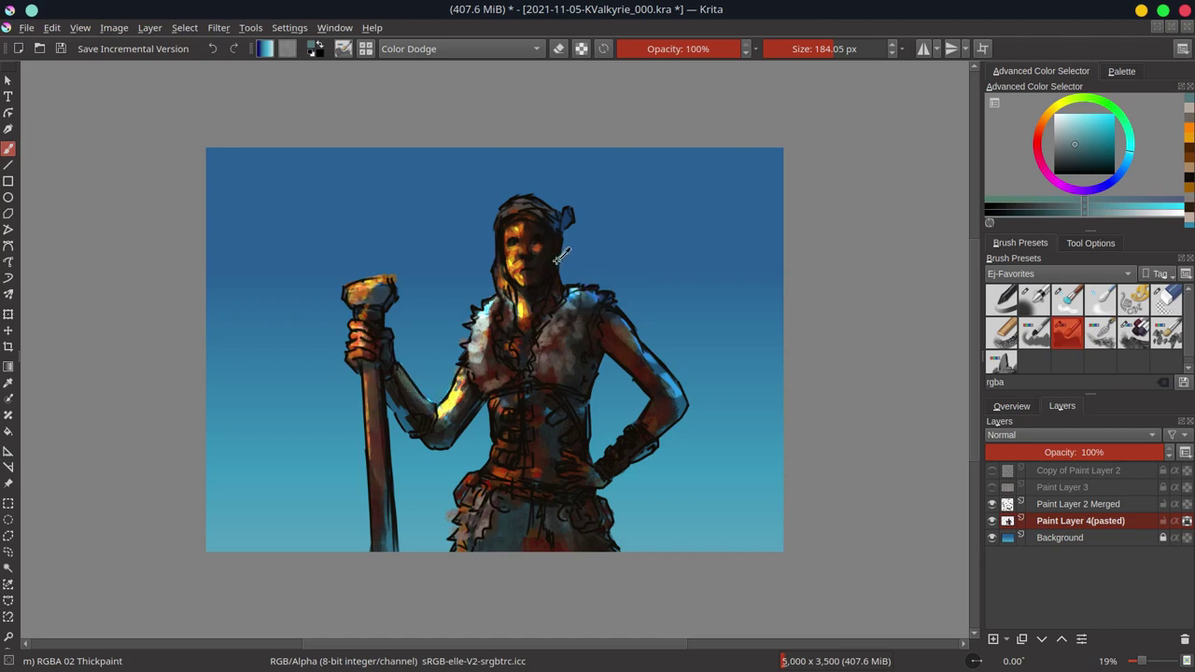
Step: Try Color then Multiply mode with a darker colour, undo the eye band, and save
{"action": "left_click", "coordinate": [1011, 406]}
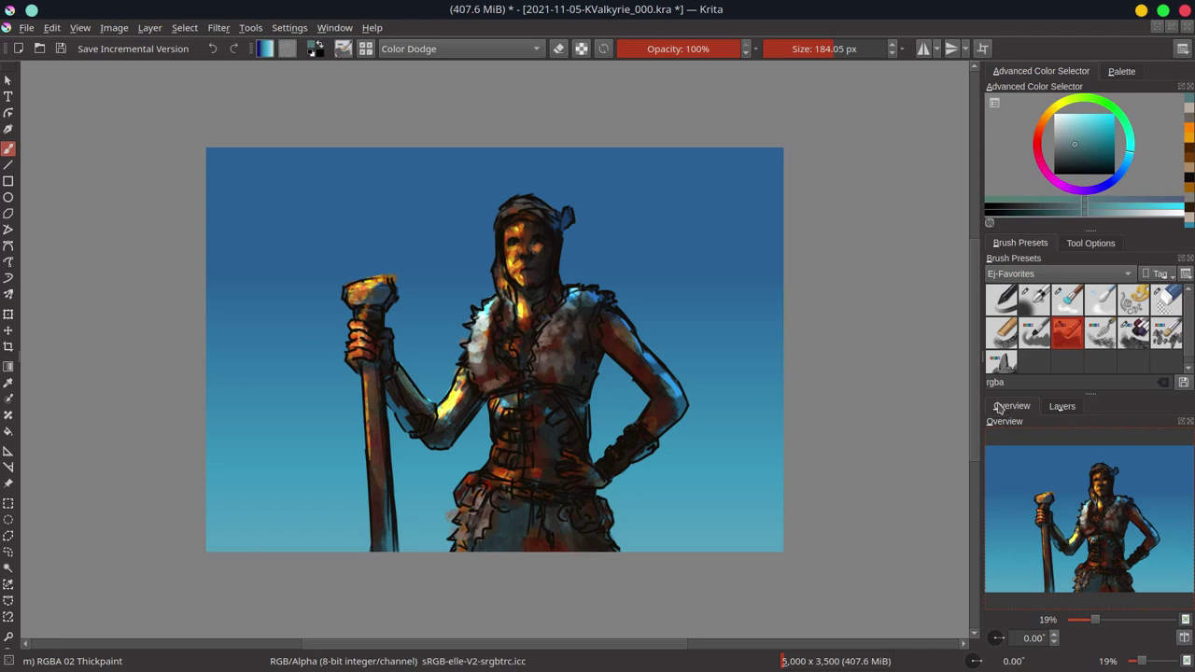
{"action": "left_click", "coordinate": [441, 52]}
{"action": "left_click", "coordinate": [429, 140]}
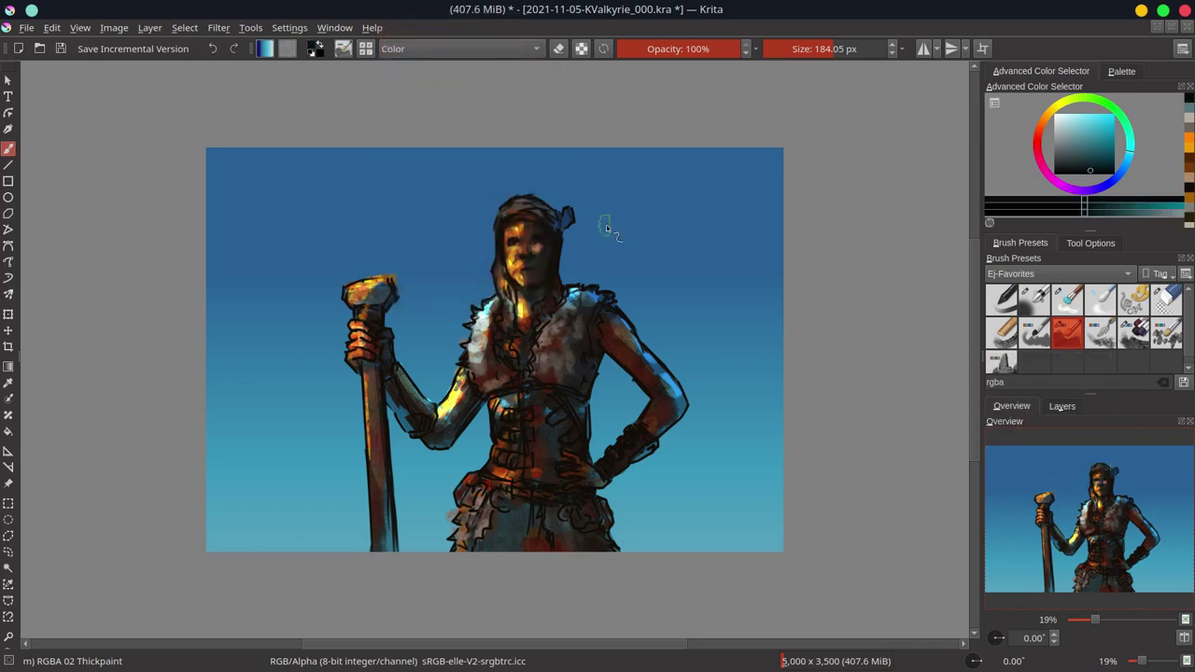
{"action": "left_click", "coordinate": [547, 247], "text": "ctrl"}
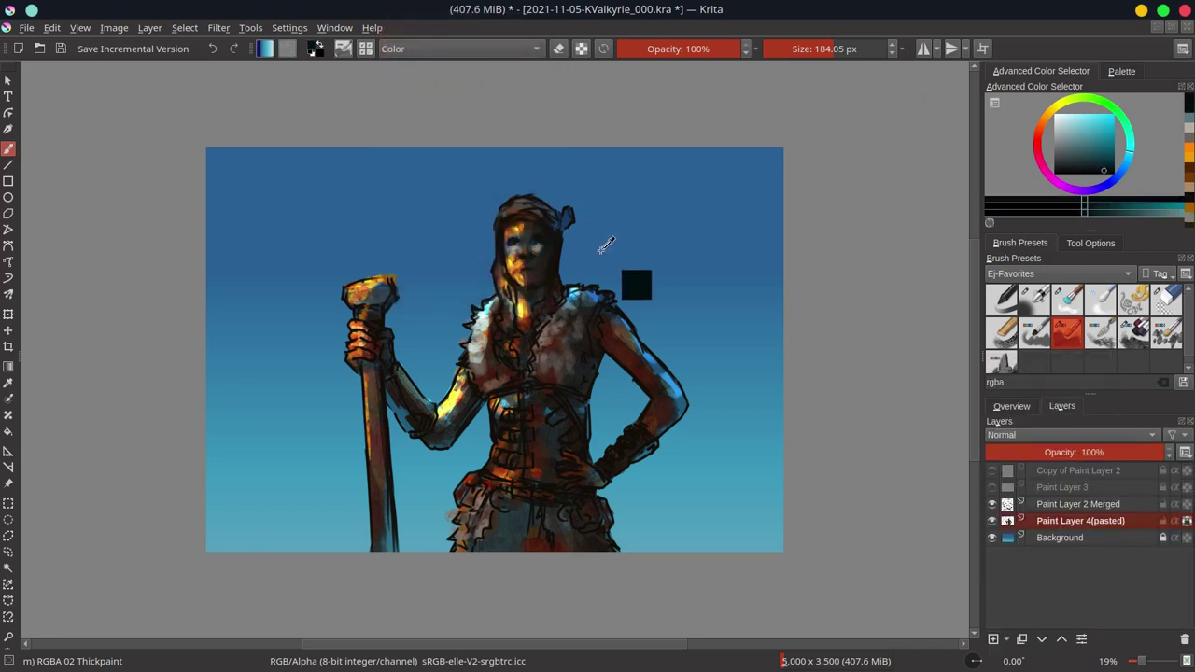
{"action": "left_click", "coordinate": [458, 49]}
{"action": "left_click", "coordinate": [420, 187]}
{"action": "mouse_move", "coordinate": [508, 241]}
{"action": "left_mouse_down"}
{"action": "mouse_move", "coordinate": [560, 241]}
{"action": "mouse_move", "coordinate": [543, 258]}
{"action": "left_mouse_up"}
{"action": "key", "text": "ctrl+z"}
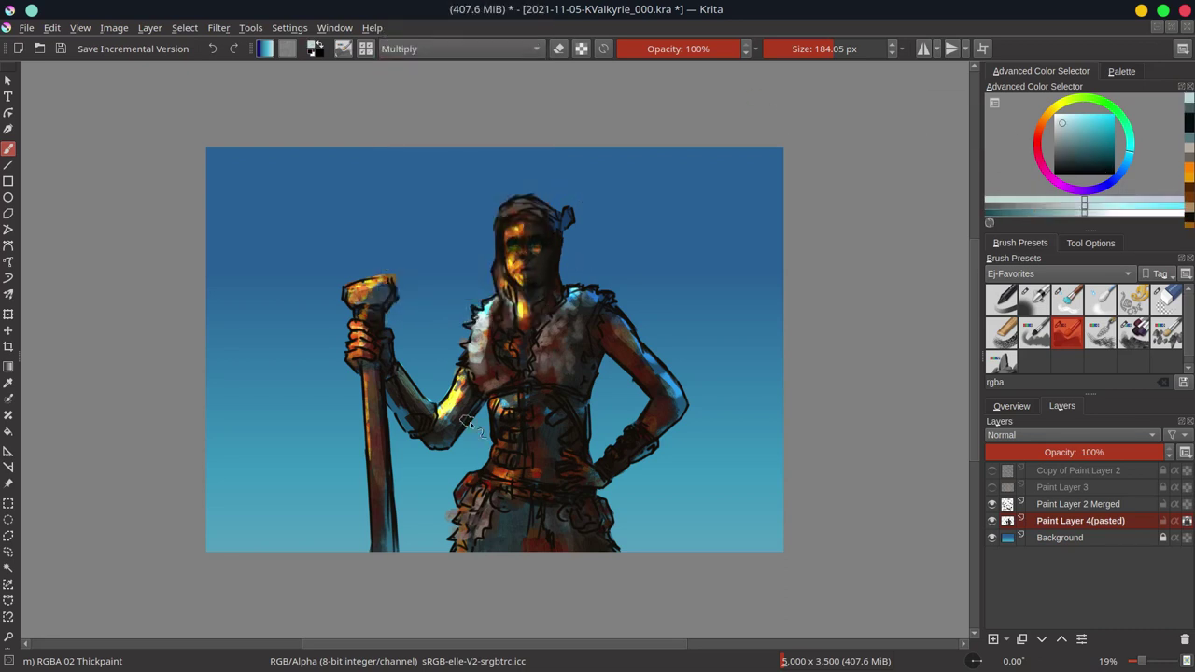
{"action": "key", "text": "ctrl+s"}
Step: Merge Paint Layer 2 Merged down into Paint Layer 4(pasted) and select the 04-Ej-Blender-Textured brush
{"action": "right_click", "coordinate": [1107, 509]}
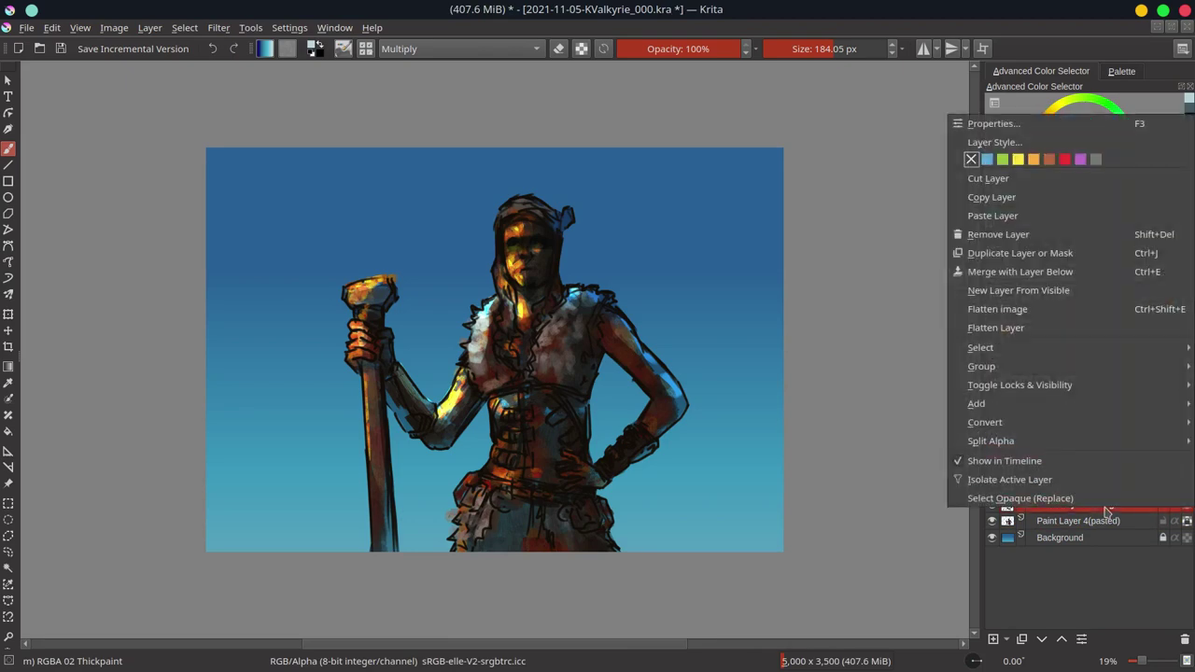
{"action": "left_click", "coordinate": [1018, 309]}
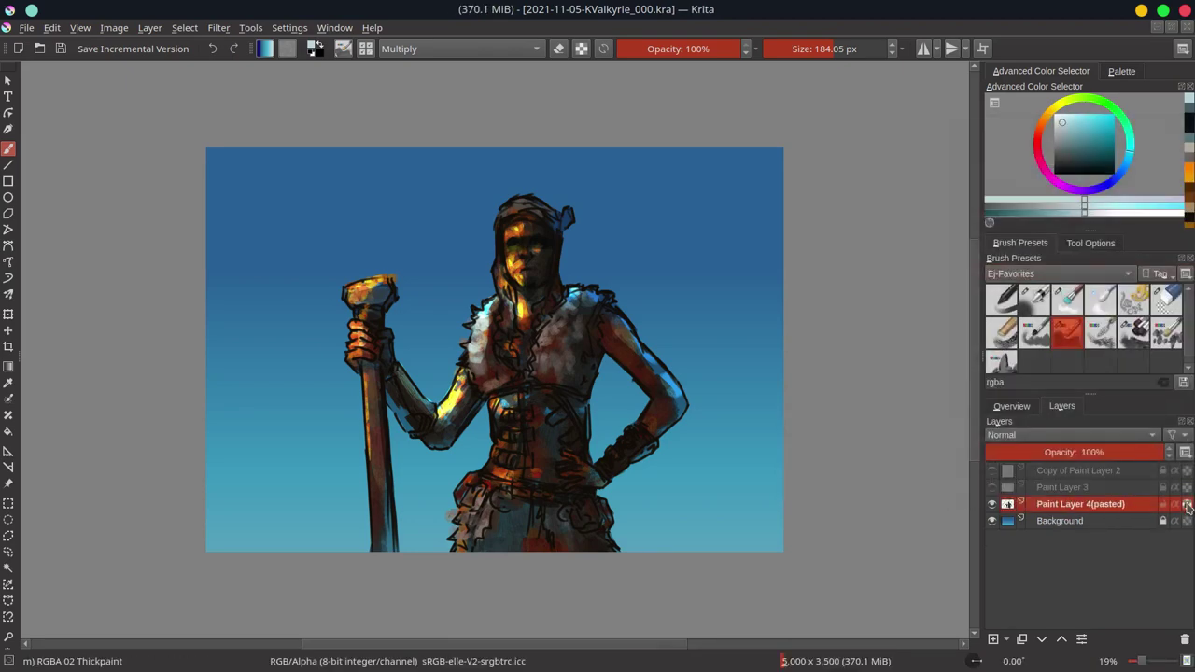
{"action": "left_click", "coordinate": [1067, 298]}
{"action": "scroll", "coordinate": [536, 278], "scroll_direction": "up", "scroll_amount": 3, "text": "ctrl"}
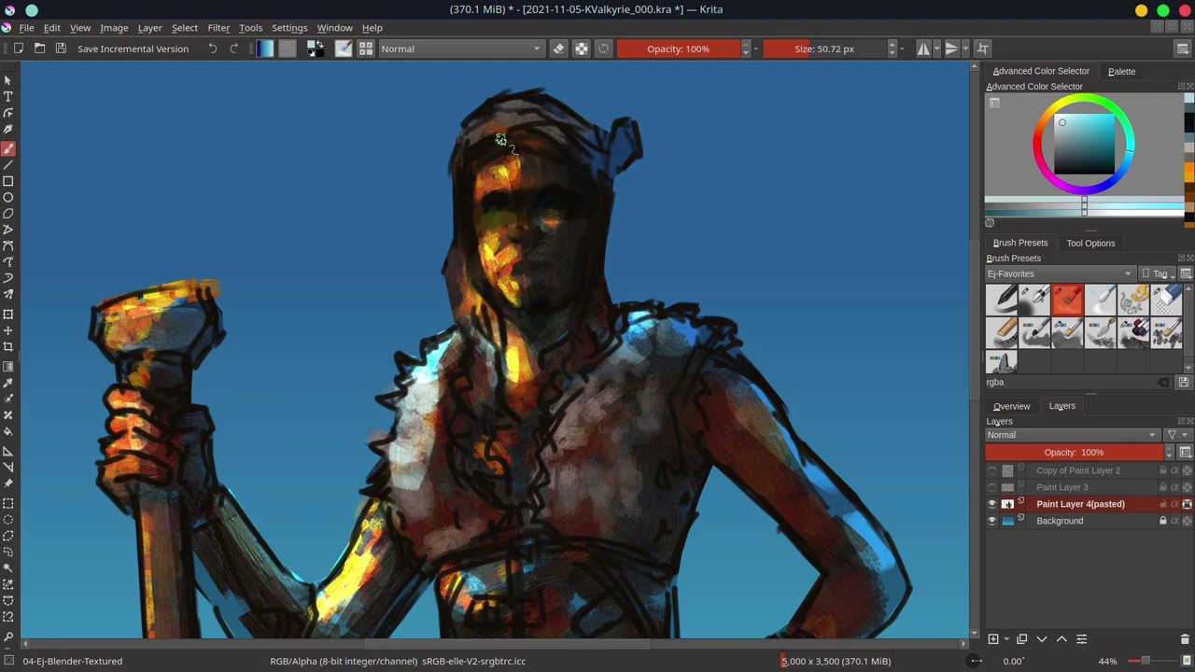
{"action": "left_click", "coordinate": [1011, 406]}
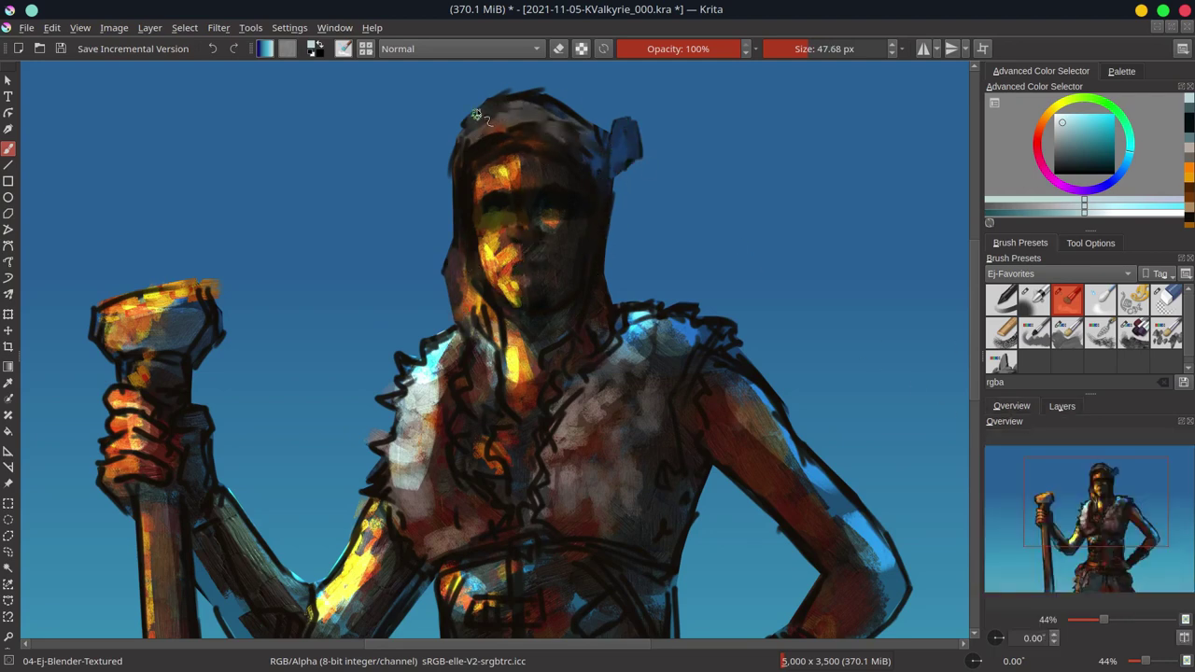
{"action": "left_click", "coordinate": [1061, 406]}
{"action": "key", "text": "e"}
{"action": "key", "text": "slash"}
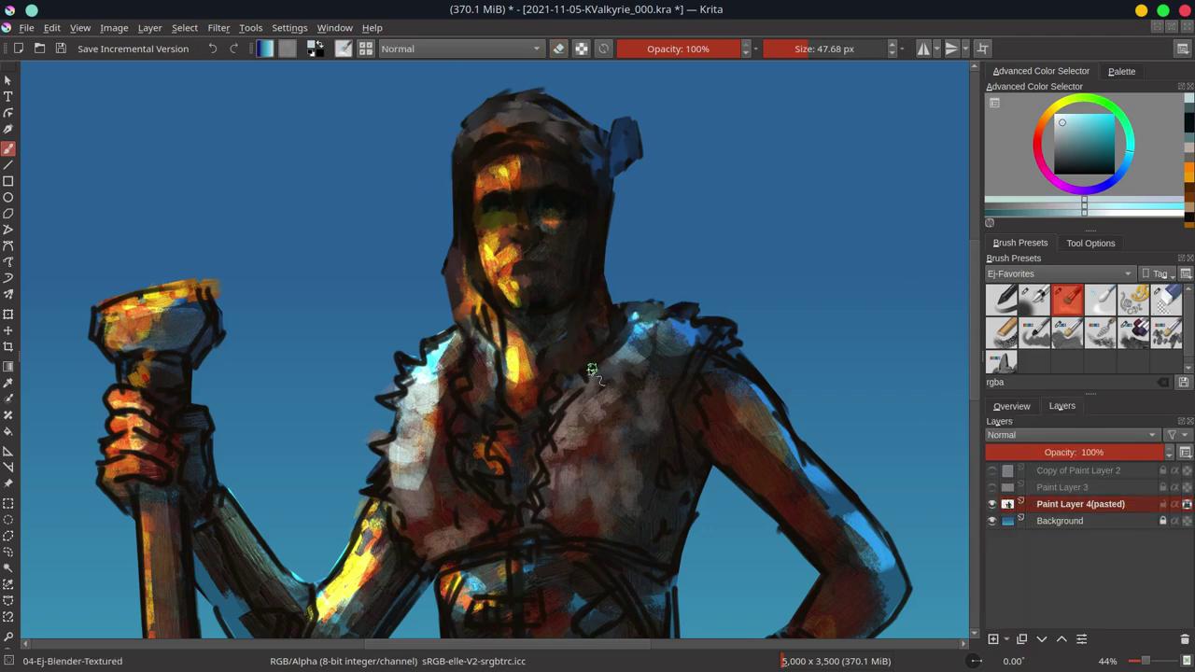
Step: Blend the left shoulder and fur collar edge, smoothing up the neck
{"action": "left_click_drag", "start_coordinate": [483, 350], "coordinate": [462, 388]}
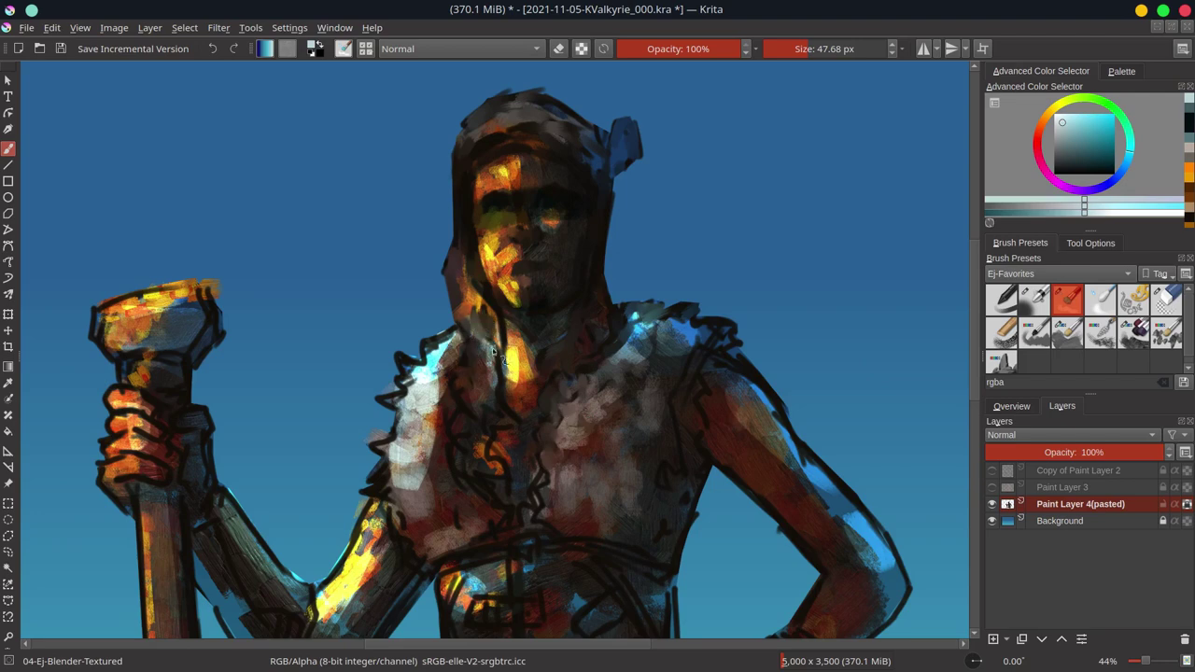
{"action": "mouse_move", "coordinate": [495, 317]}
{"action": "left_mouse_down"}
{"action": "mouse_move", "coordinate": [411, 373]}
{"action": "mouse_move", "coordinate": [382, 500]}
{"action": "left_mouse_up"}
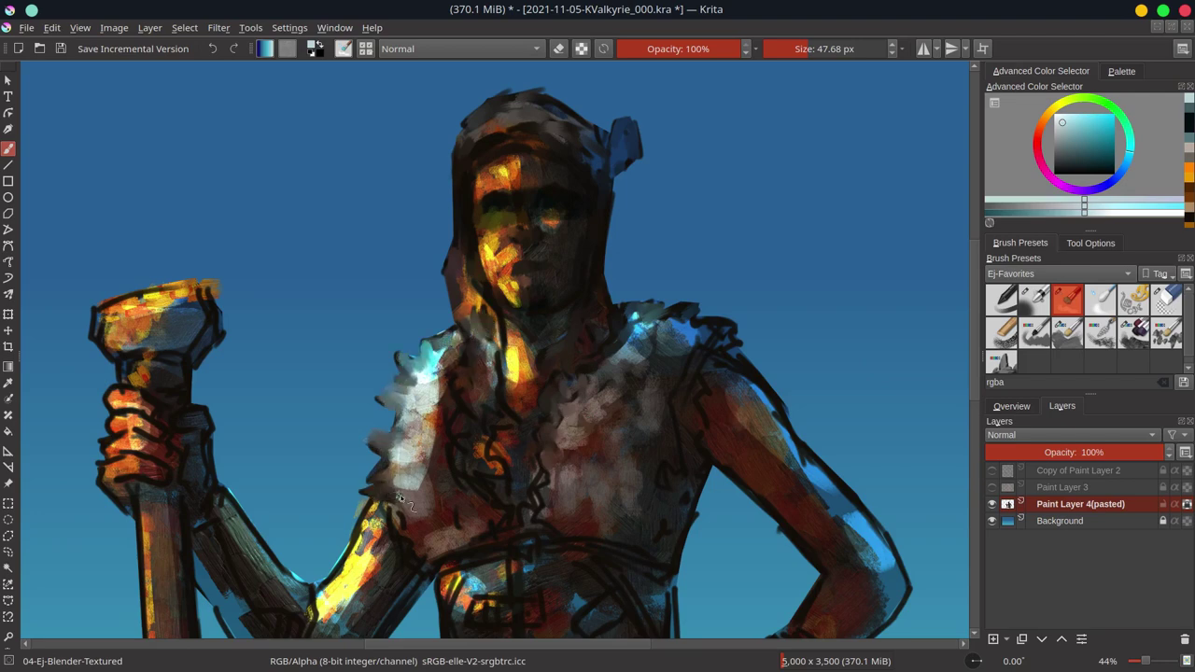
{"action": "left_click_drag", "start_coordinate": [485, 387], "coordinate": [494, 308]}
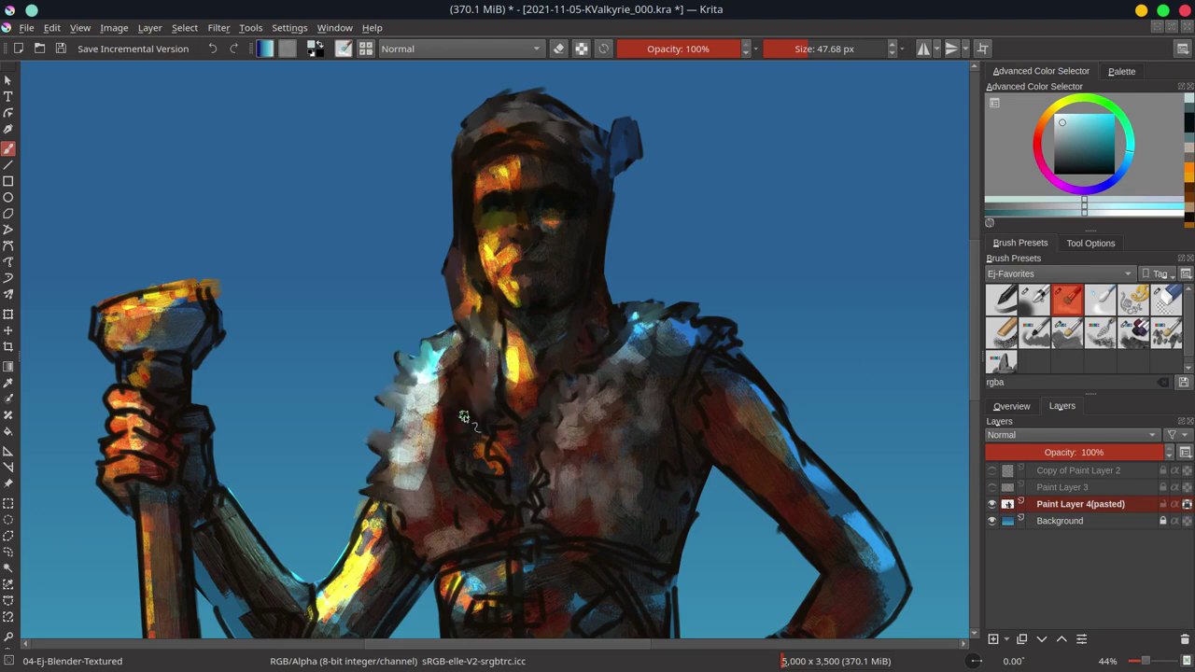
{"action": "left_click", "coordinate": [1011, 406]}
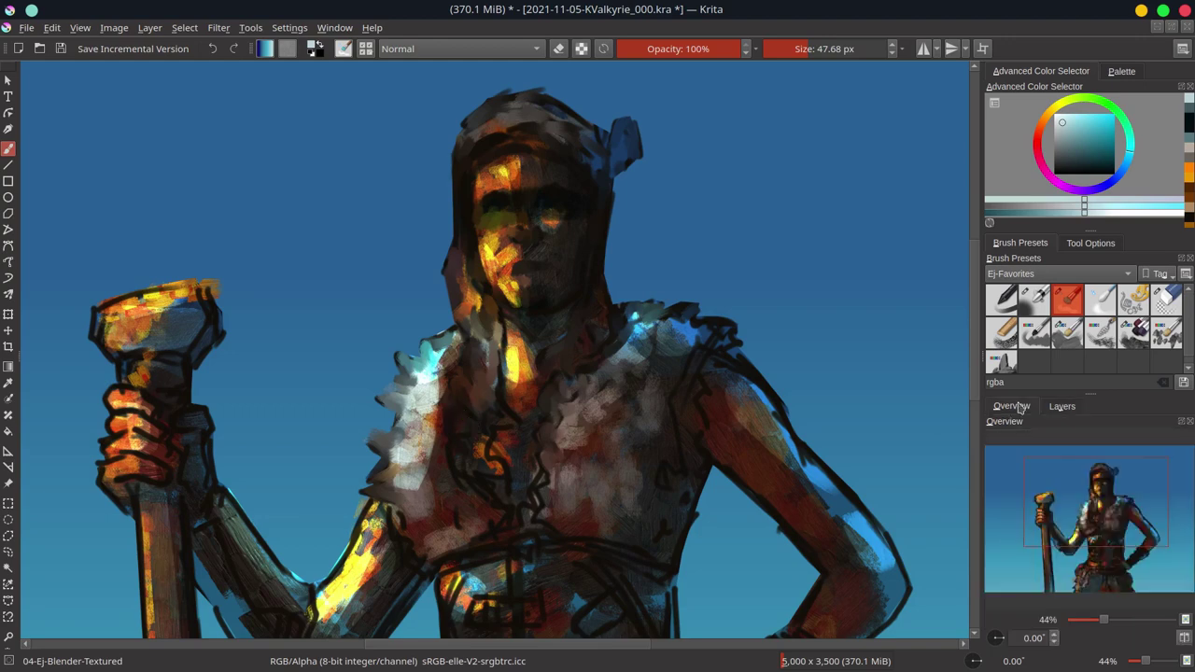
Step: Darken the central and lower chest in brown and add light-blue highlights on the right shoulder
{"action": "left_click_drag", "start_coordinate": [501, 472], "coordinate": [499, 359]}
{"action": "mouse_move", "coordinate": [514, 401]}
{"action": "left_mouse_down"}
{"action": "mouse_move", "coordinate": [551, 476]}
{"action": "mouse_move", "coordinate": [500, 516]}
{"action": "mouse_move", "coordinate": [416, 551]}
{"action": "mouse_move", "coordinate": [485, 565]}
{"action": "mouse_move", "coordinate": [537, 546]}
{"action": "left_mouse_up"}
{"action": "left_click_drag", "start_coordinate": [457, 541], "coordinate": [546, 518]}
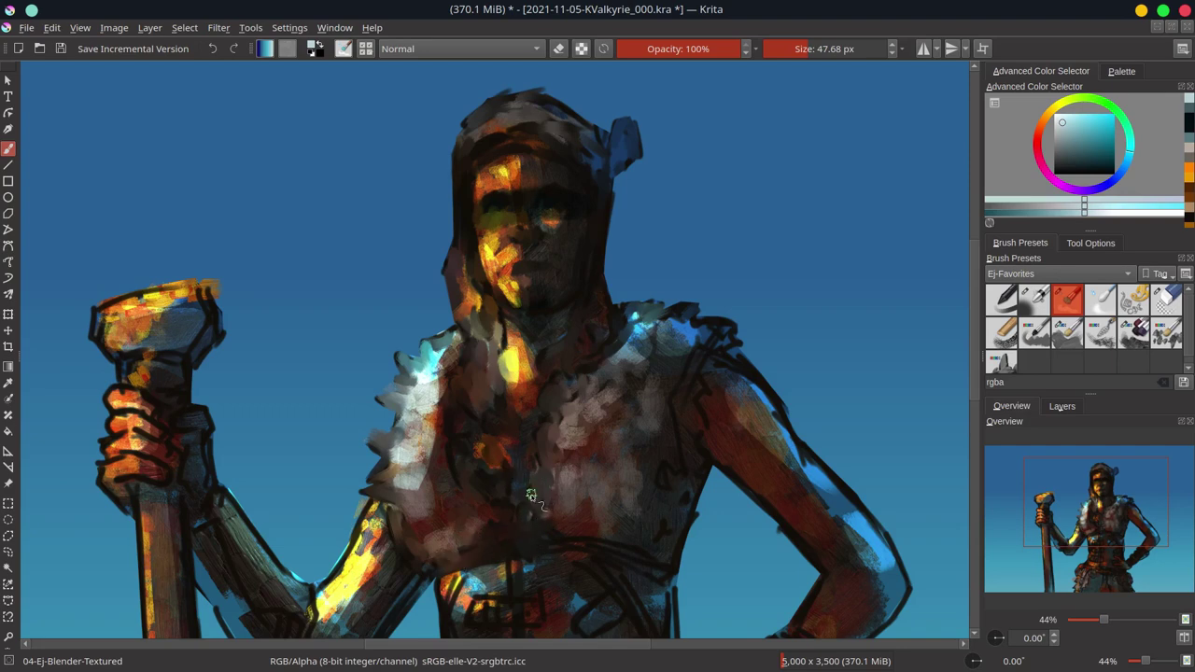
{"action": "mouse_move", "coordinate": [638, 315]}
{"action": "left_mouse_down"}
{"action": "mouse_move", "coordinate": [714, 332]}
{"action": "mouse_move", "coordinate": [688, 369]}
{"action": "mouse_move", "coordinate": [782, 401]}
{"action": "left_mouse_up"}
{"action": "scroll", "coordinate": [778, 378], "scroll_direction": "down", "scroll_amount": 2}
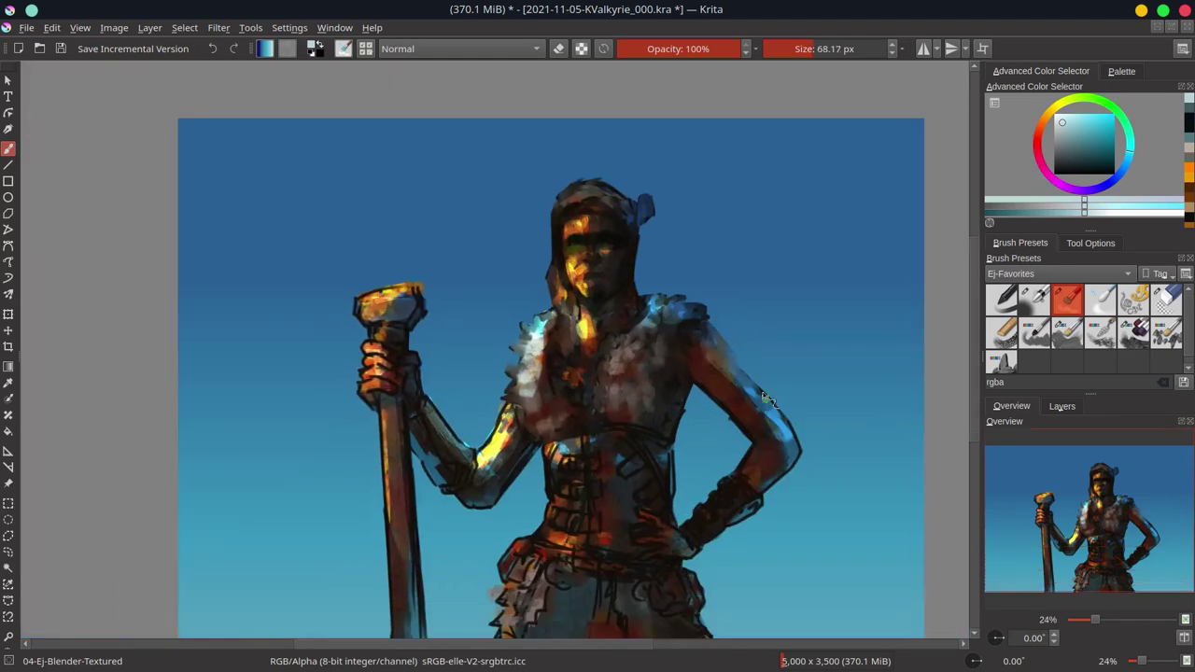
{"action": "scroll", "coordinate": [751, 457], "scroll_direction": "up", "scroll_amount": 2}
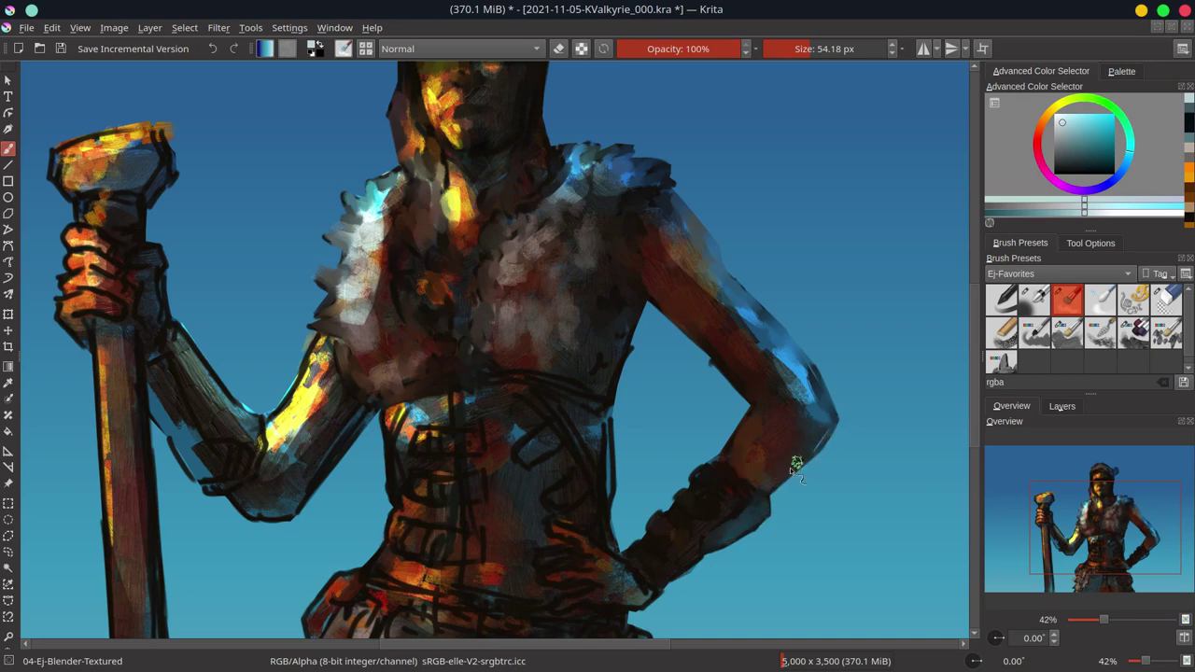
Step: Darken the upper arm with strokes and soften the lower-arm edge with blue
{"action": "left_click", "coordinate": [1062, 406]}
{"action": "left_click", "coordinate": [1011, 406]}
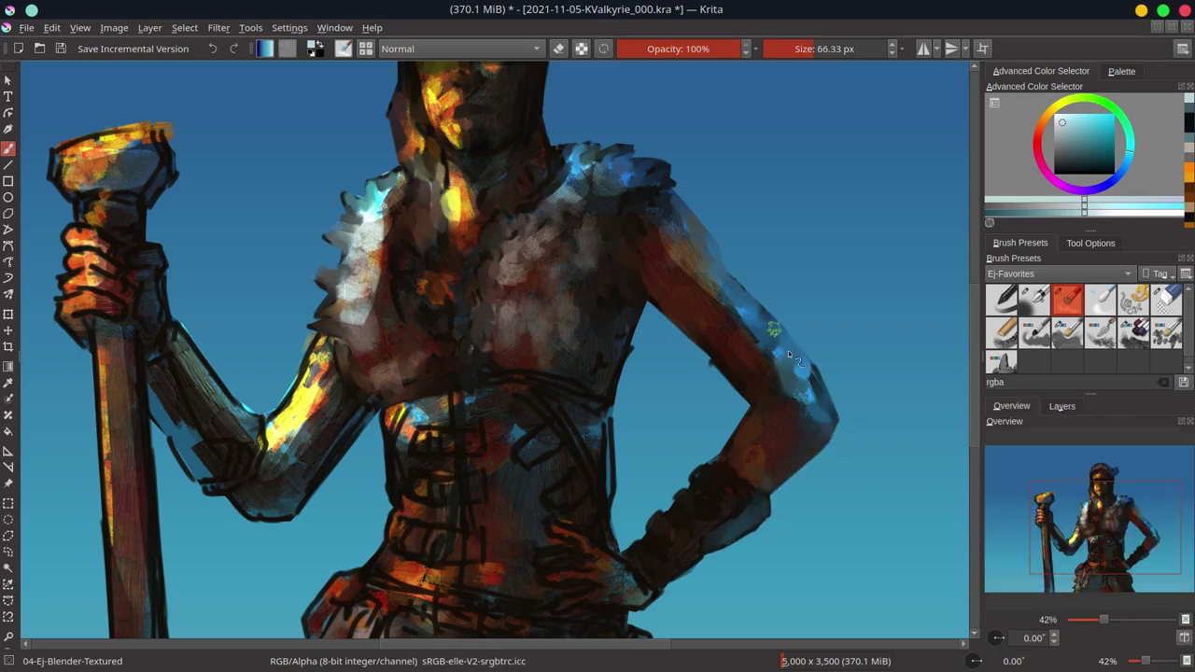
{"action": "scroll", "coordinate": [808, 545], "scroll_direction": "down", "scroll_amount": 3}
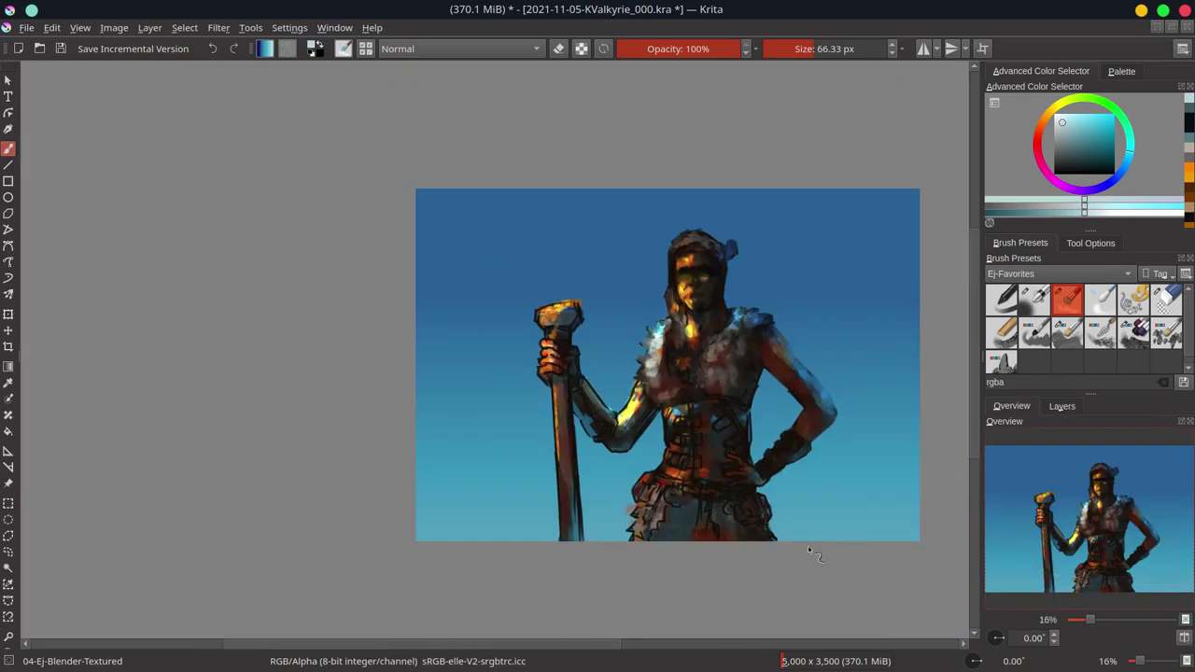
{"action": "scroll", "coordinate": [735, 460], "scroll_direction": "up", "scroll_amount": 3}
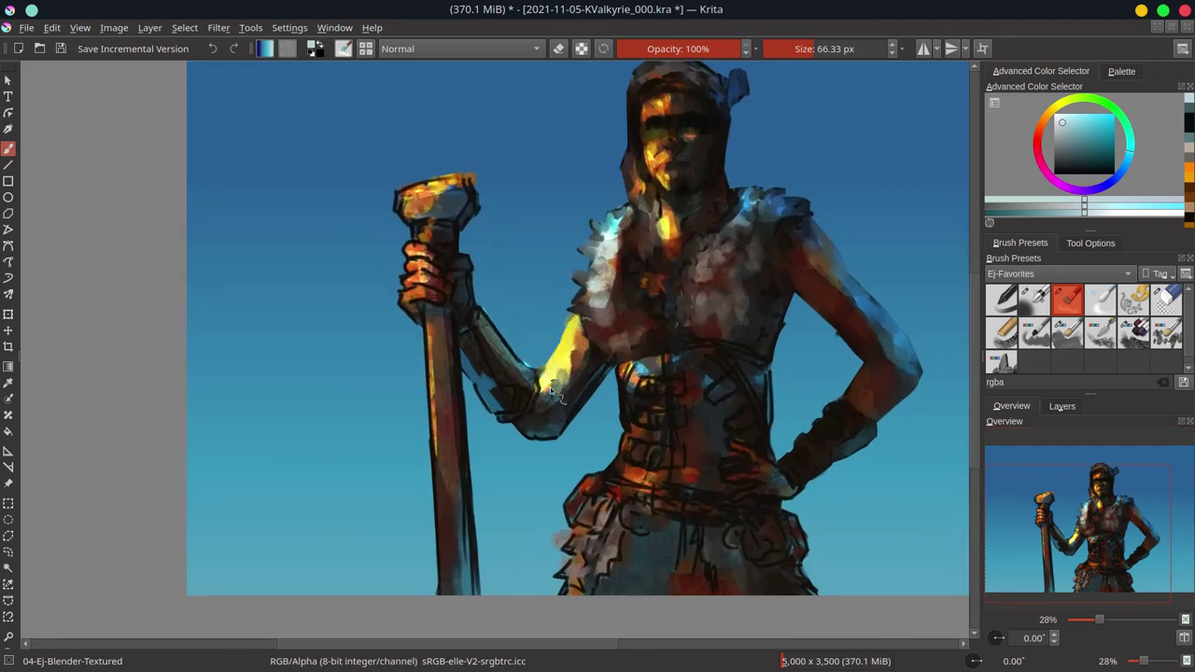
{"action": "scroll", "coordinate": [596, 384], "scroll_direction": "up", "scroll_amount": 2}
{"action": "left_click_drag", "start_coordinate": [503, 328], "coordinate": [439, 257]}
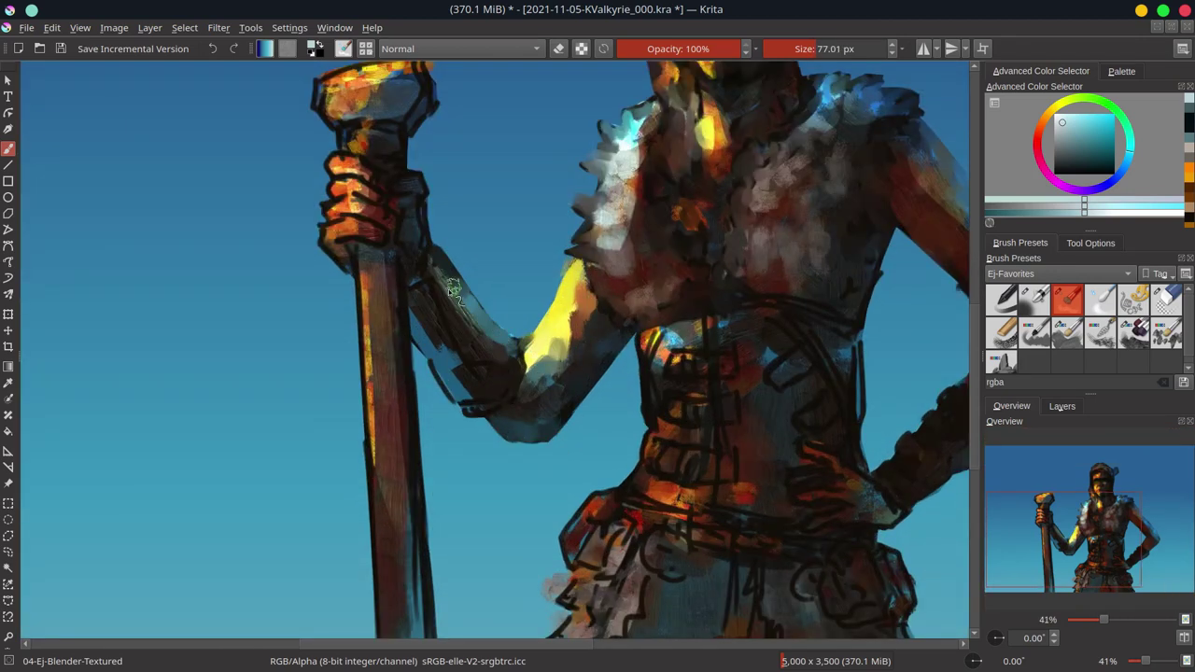
{"action": "left_click_drag", "start_coordinate": [438, 364], "coordinate": [476, 410]}
Step: Paint long vertical strokes down the length of the staff
{"action": "left_click_drag", "start_coordinate": [364, 299], "coordinate": [373, 495]}
{"action": "left_click_drag", "start_coordinate": [392, 252], "coordinate": [408, 411]}
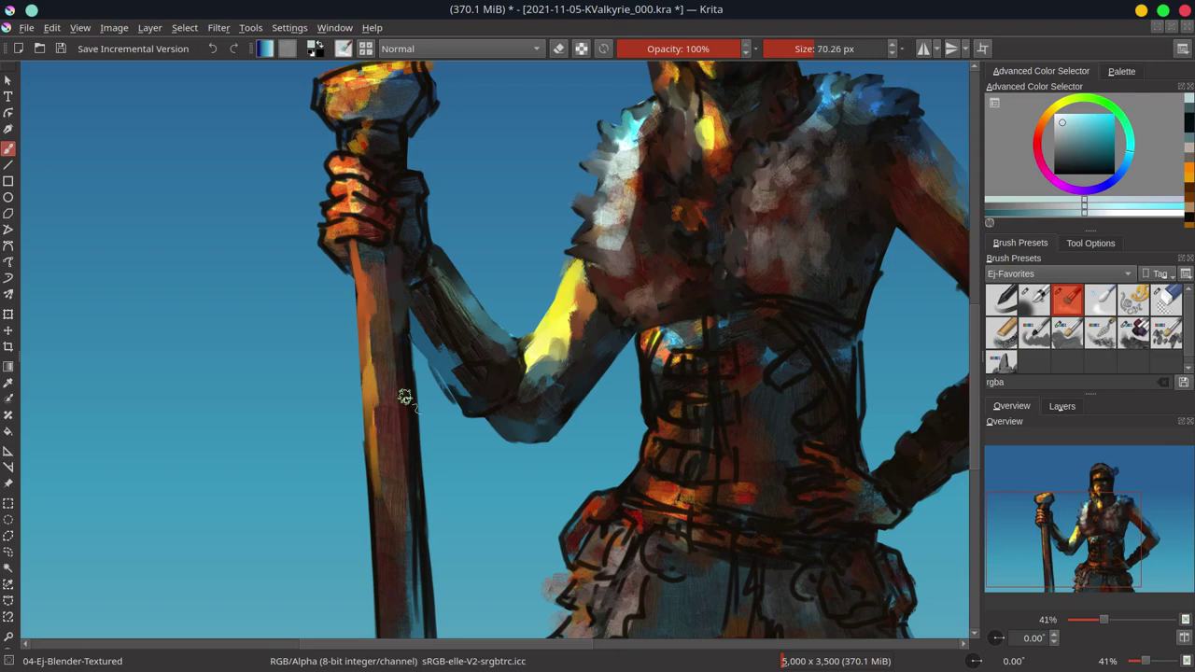
{"action": "left_click_drag", "start_coordinate": [411, 350], "coordinate": [420, 481]}
{"action": "scroll", "coordinate": [407, 419], "scroll_direction": "down", "scroll_amount": 1}
{"action": "left_click_drag", "start_coordinate": [415, 424], "coordinate": [420, 511]}
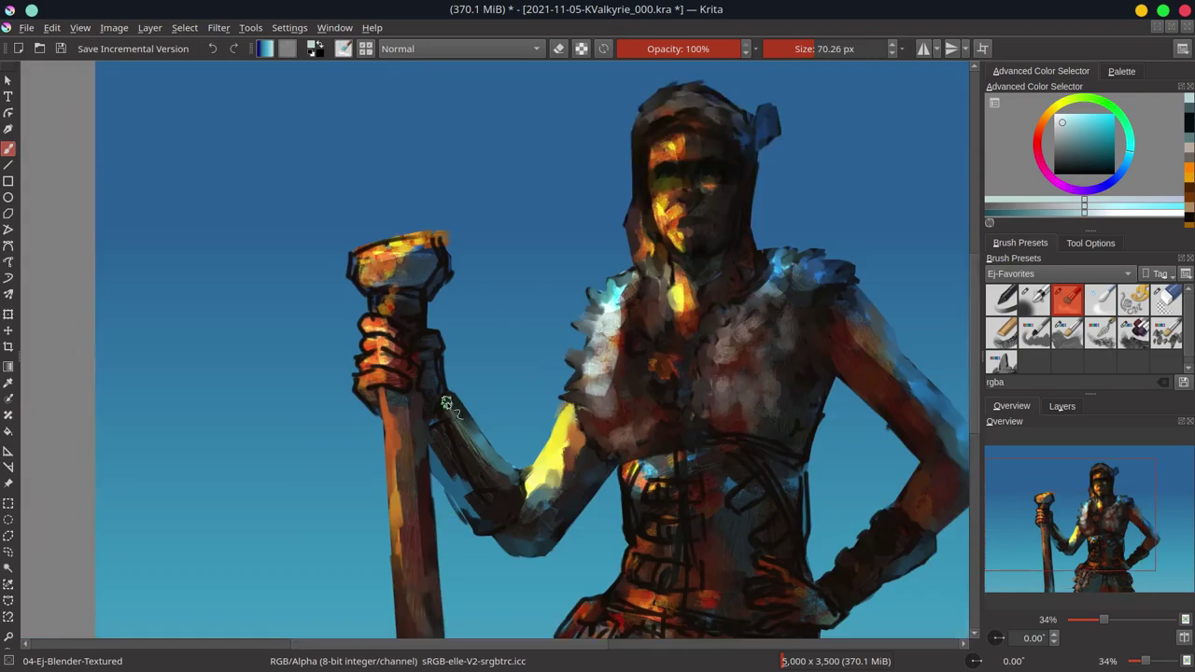
{"action": "left_click_drag", "start_coordinate": [467, 564], "coordinate": [480, 390]}
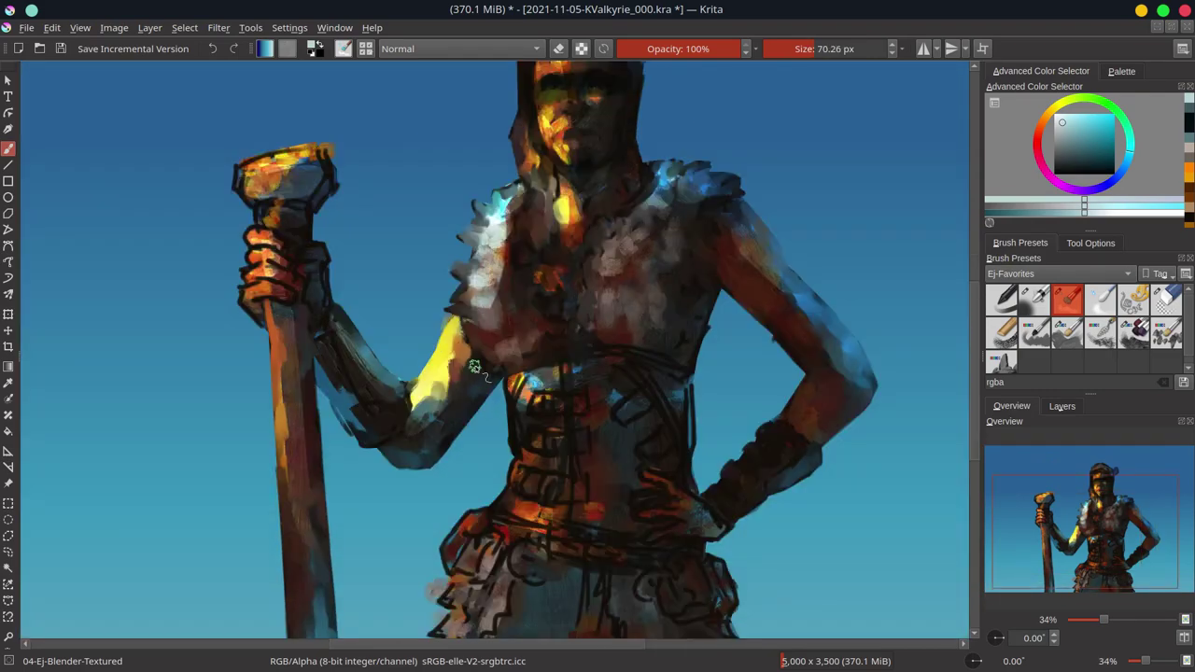
Step: Smooth the upper corset with warm and dark strokes using a smaller brush
{"action": "mouse_move", "coordinate": [547, 373]}
{"action": "left_mouse_down"}
{"action": "mouse_move", "coordinate": [519, 406]}
{"action": "mouse_move", "coordinate": [565, 411]}
{"action": "left_mouse_up"}
{"action": "key", "text": "["}
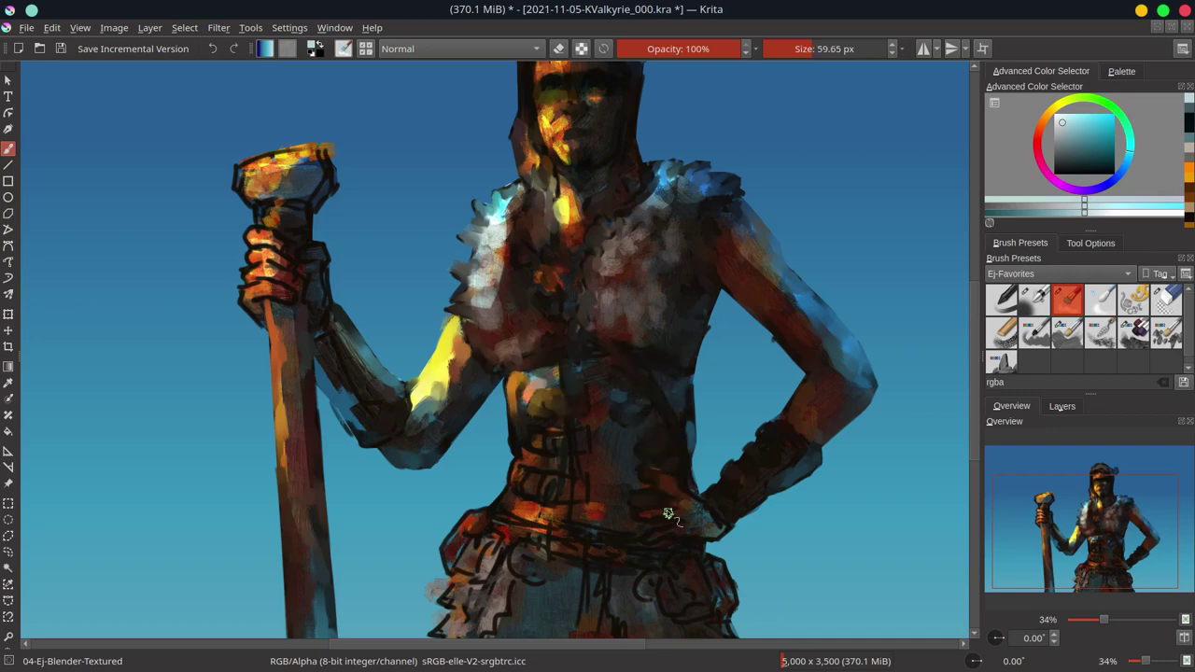
{"action": "mouse_move", "coordinate": [566, 478]}
{"action": "left_mouse_down"}
{"action": "mouse_move", "coordinate": [518, 443]}
{"action": "mouse_move", "coordinate": [556, 426]}
{"action": "left_mouse_up"}
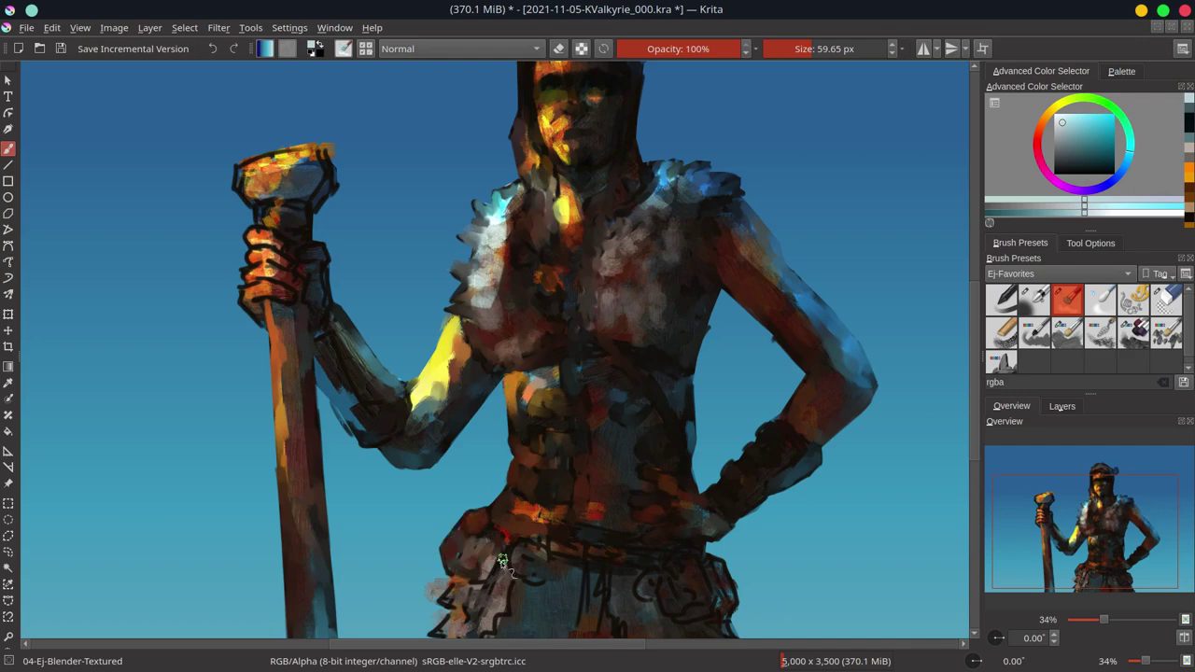
Step: Darken the belt and abdomen, repaint the staff hand in orange and dark, then save
{"action": "key", "text": "minus"}
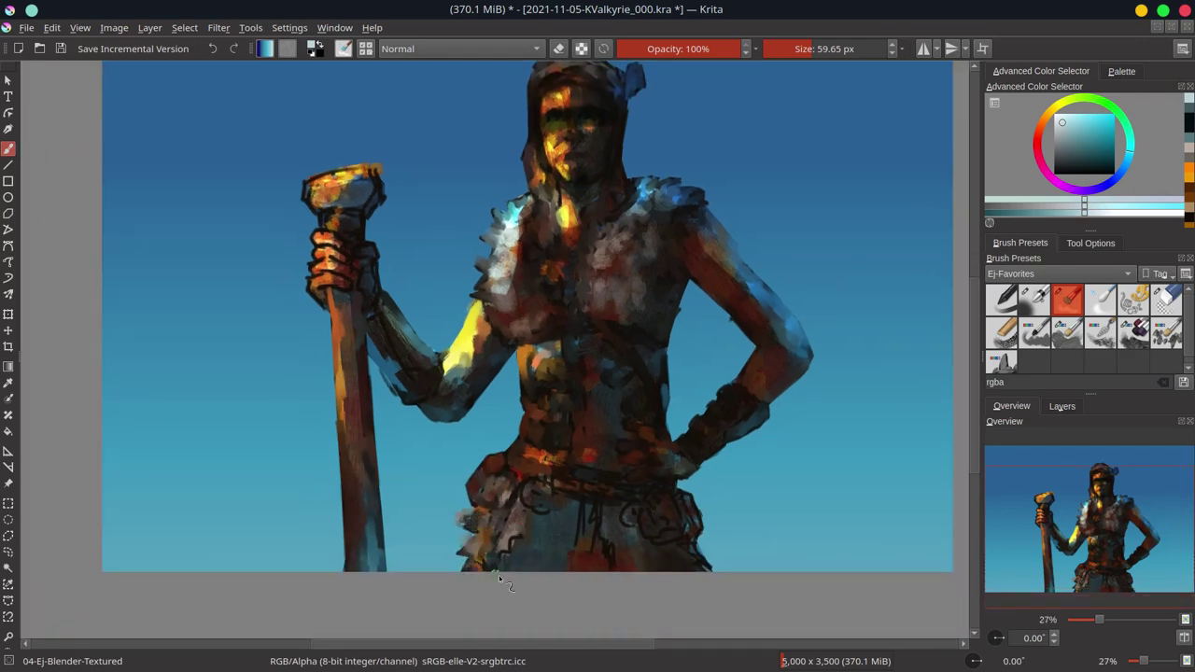
{"action": "mouse_move", "coordinate": [525, 513]}
{"action": "left_mouse_down"}
{"action": "mouse_move", "coordinate": [627, 490]}
{"action": "mouse_move", "coordinate": [655, 523]}
{"action": "left_mouse_up"}
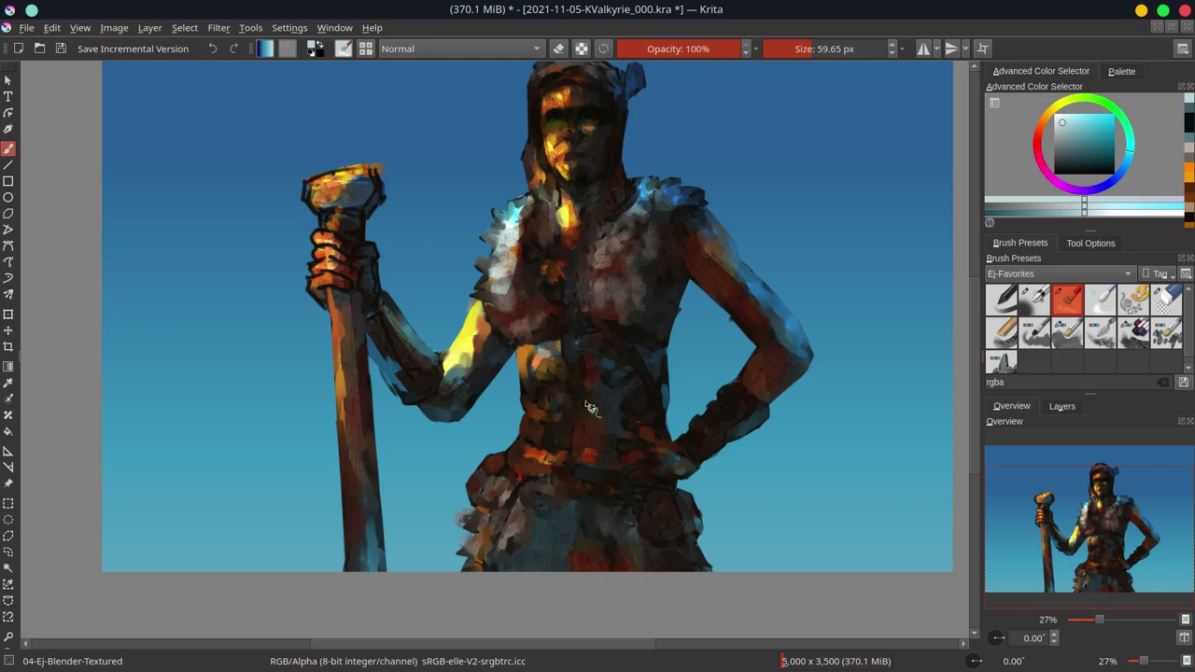
{"action": "mouse_move", "coordinate": [329, 282]}
{"action": "left_mouse_down"}
{"action": "mouse_move", "coordinate": [353, 278]}
{"action": "mouse_move", "coordinate": [325, 236]}
{"action": "mouse_move", "coordinate": [346, 179]}
{"action": "mouse_move", "coordinate": [361, 216]}
{"action": "left_mouse_up"}
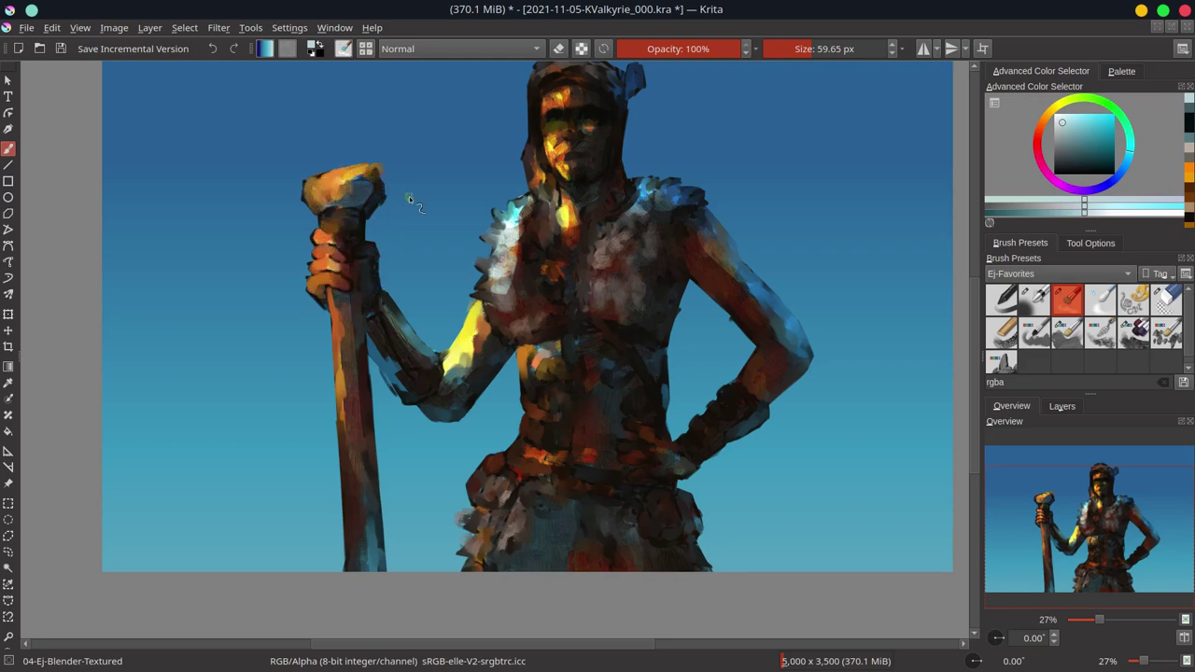
{"action": "key", "text": "minus"}
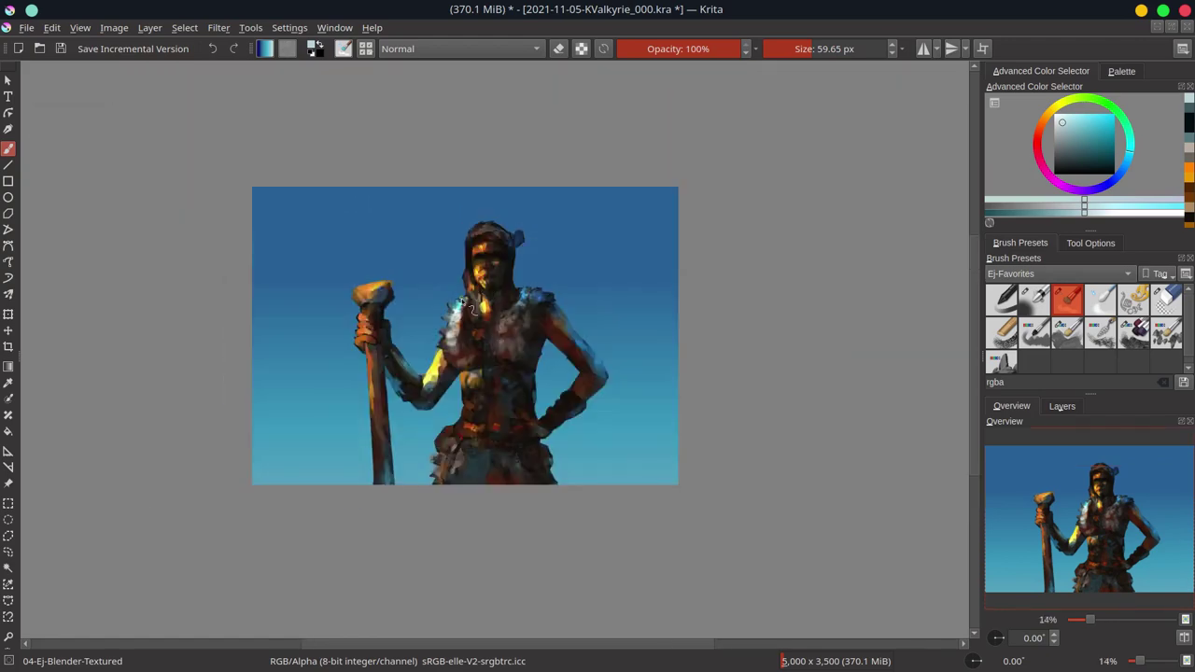
{"action": "key", "text": "ctrl+s"}
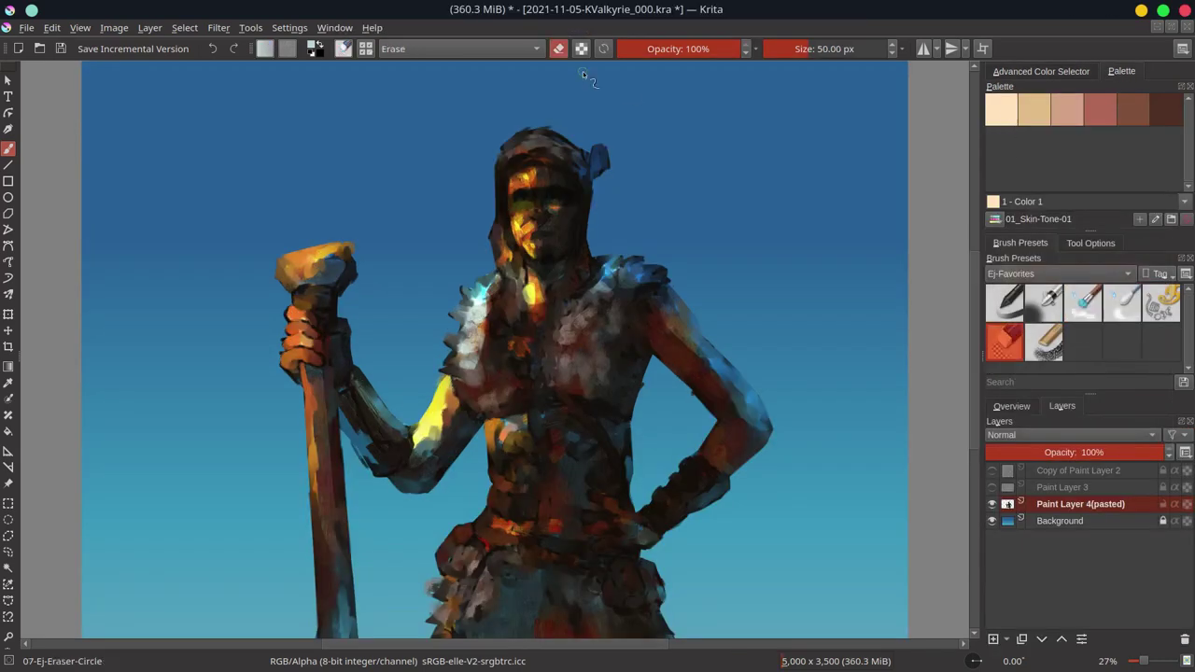
Step: On a new paint layer with a ~181 px brush, dab three palette skin tones in a column
{"action": "left_click_drag", "start_coordinate": [665, 120], "coordinate": [840, 192]}
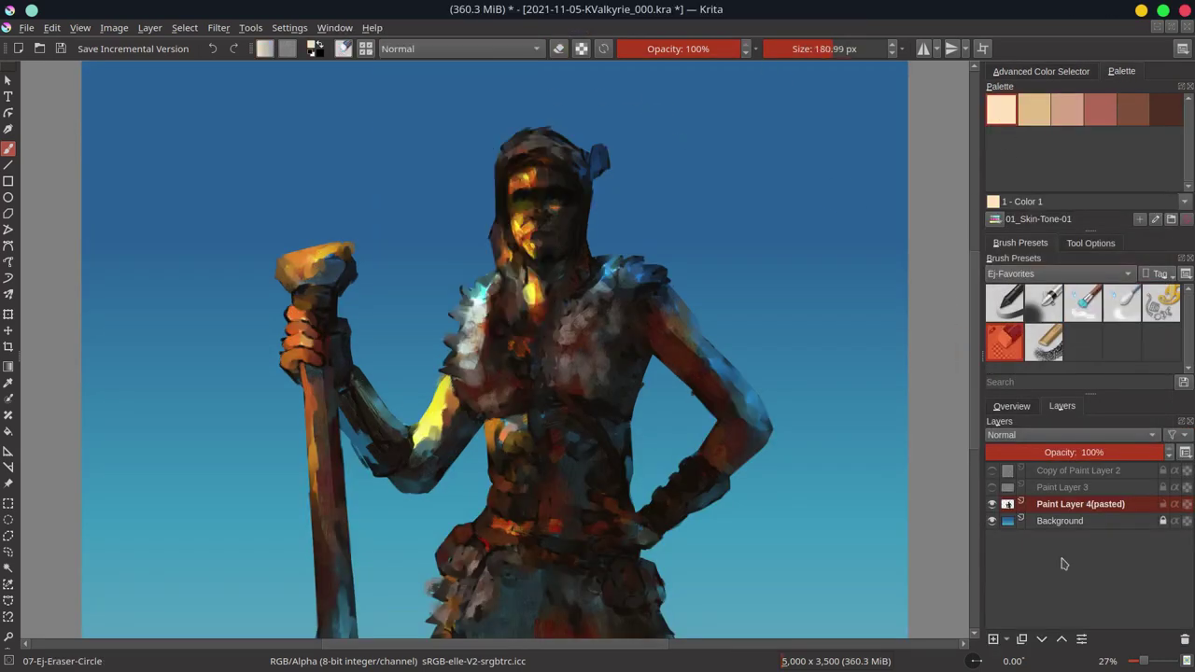
{"action": "key", "text": "Insert"}
{"action": "left_click", "coordinate": [1034, 109]}
{"action": "left_click", "coordinate": [684, 147]}
{"action": "left_click", "coordinate": [1067, 109]}
{"action": "left_click", "coordinate": [701, 176]}
{"action": "left_click", "coordinate": [702, 206]}
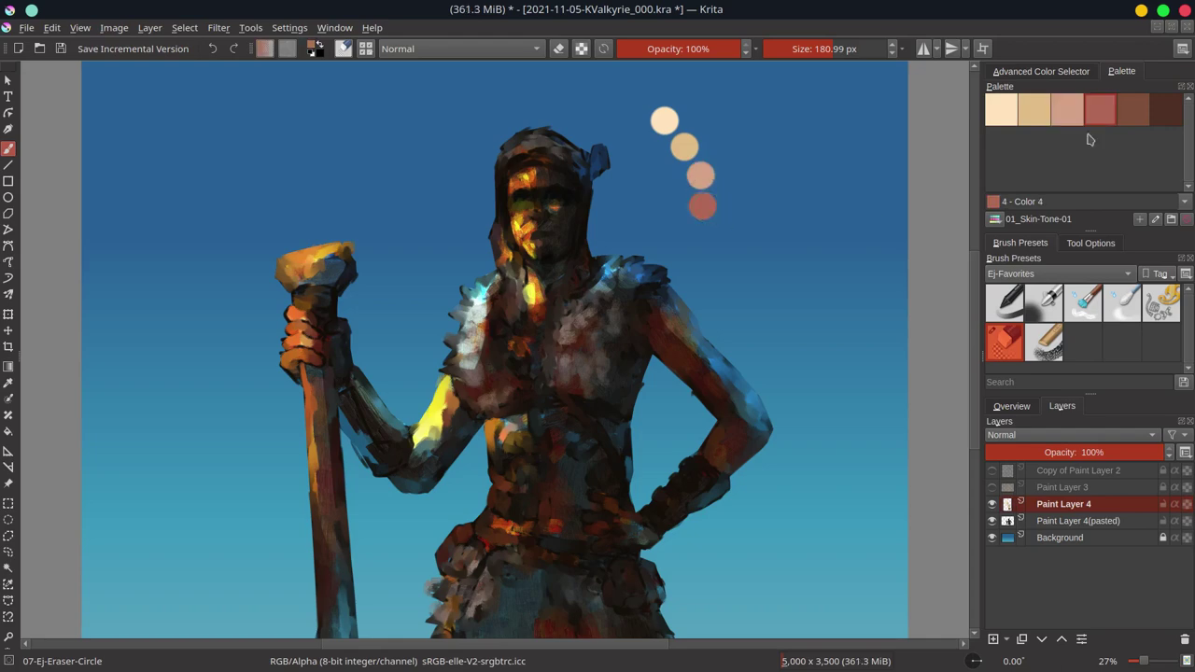
Step: Add dark red, dark brown, black and dark grey dabs beside the skin tones
{"action": "left_click", "coordinate": [706, 239]}
{"action": "left_click", "coordinate": [707, 278]}
{"action": "left_click", "coordinate": [597, 230], "text": "ctrl"}
{"action": "left_click", "coordinate": [724, 131]}
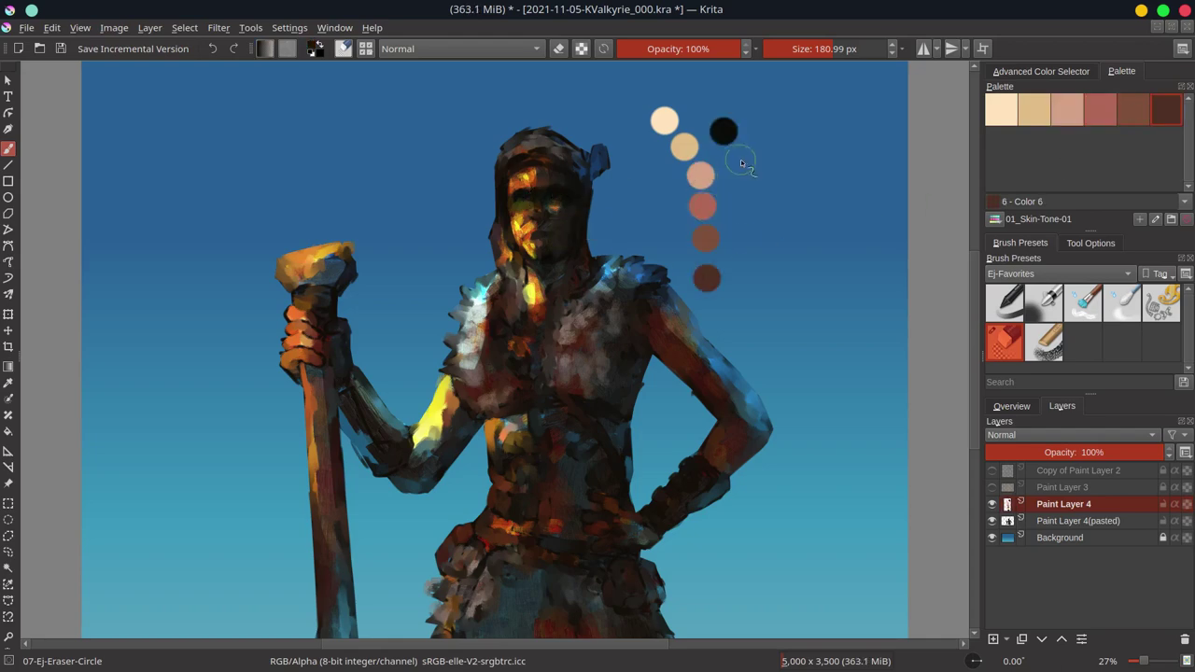
{"action": "left_click", "coordinate": [739, 156]}
{"action": "left_click", "coordinate": [756, 131]}
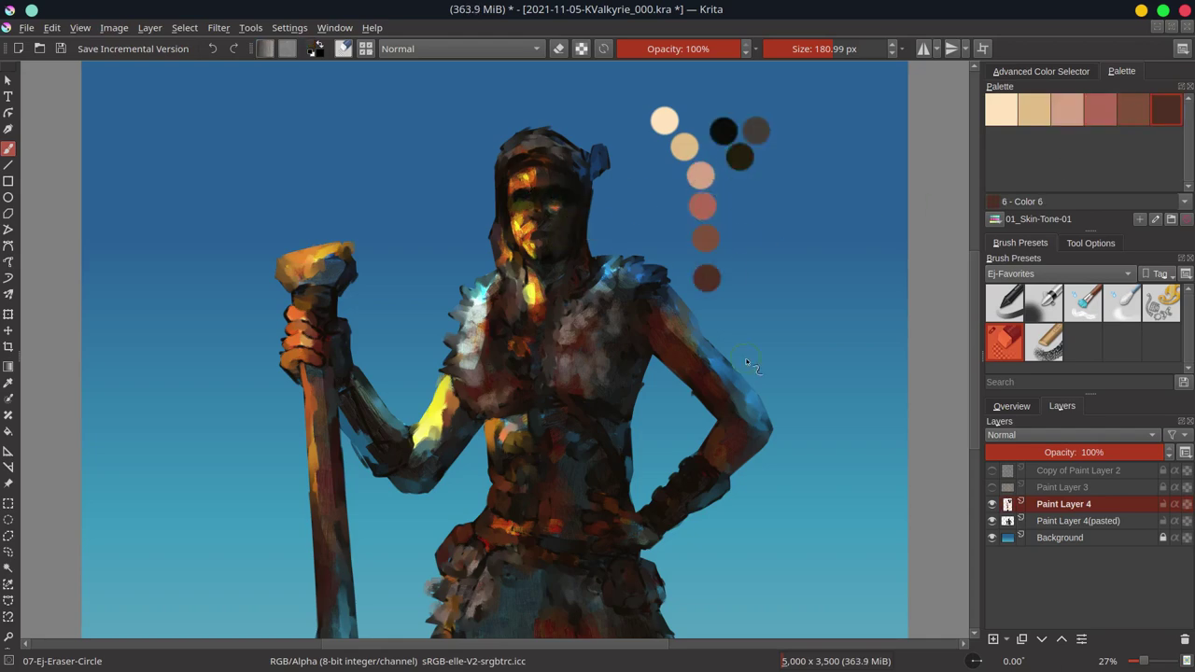
Step: Shrink the colour dabs with Transform, move them left, and return to the brush
{"action": "key", "text": "ctrl+t"}
{"action": "left_click_drag", "start_coordinate": [779, 299], "coordinate": [691, 243]}
{"action": "key", "text": "Page_Down"}
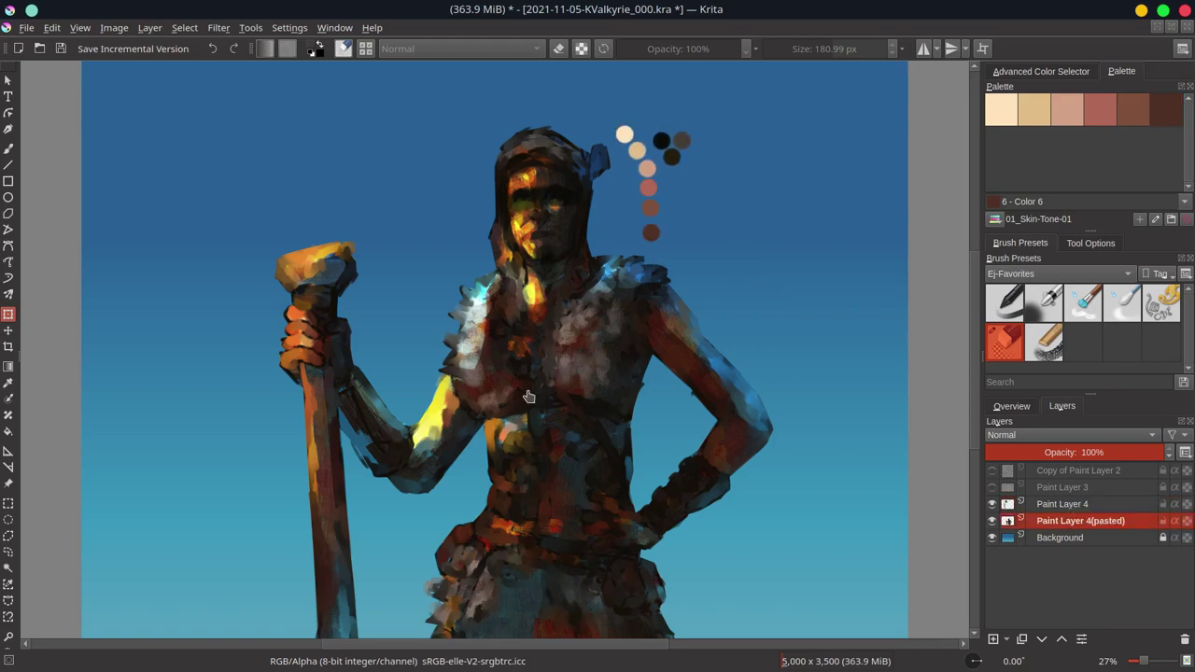
{"action": "key", "text": "b"}
Step: Search the brush presets for 'rgba' and select the RGBA 02 Thickpaint preset
{"action": "left_click", "coordinate": [457, 49]}
{"action": "left_click", "coordinate": [1043, 301]}
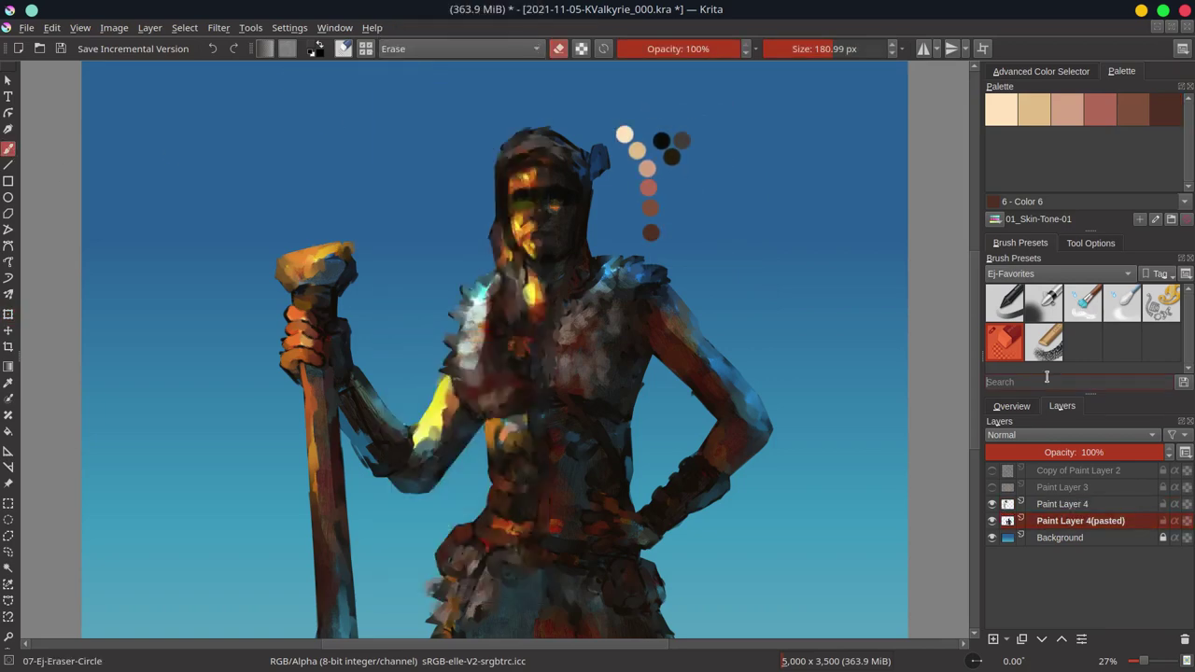
{"action": "type", "text": "rgba"}
{"action": "left_click", "coordinate": [1036, 332]}
{"action": "left_click_drag", "start_coordinate": [748, 243], "coordinate": [816, 284]}
{"action": "key", "text": "ctrl+z"}
{"action": "left_click", "coordinate": [1067, 332]}
{"action": "key", "text": "ctrl+z"}
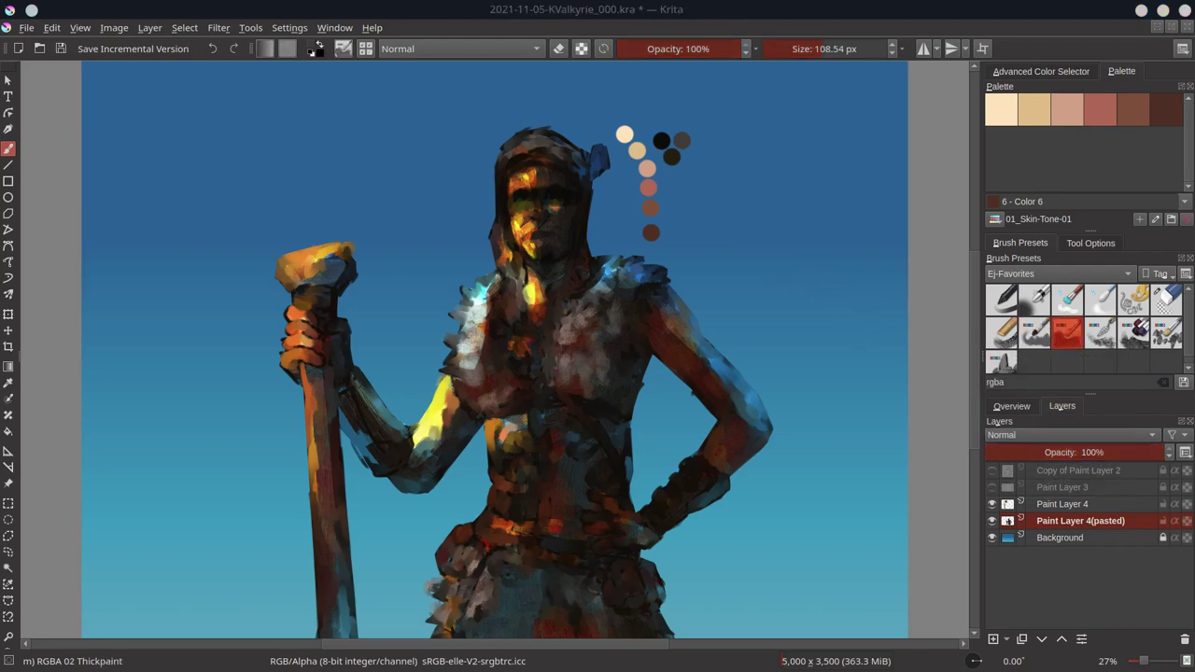
{"action": "left_click", "coordinate": [1042, 75]}
Step: Paint light pink skin strokes across the forehead and cheek
{"action": "left_click", "coordinate": [1017, 408]}
{"action": "scroll", "coordinate": [536, 336], "scroll_direction": "up", "scroll_amount": 5}
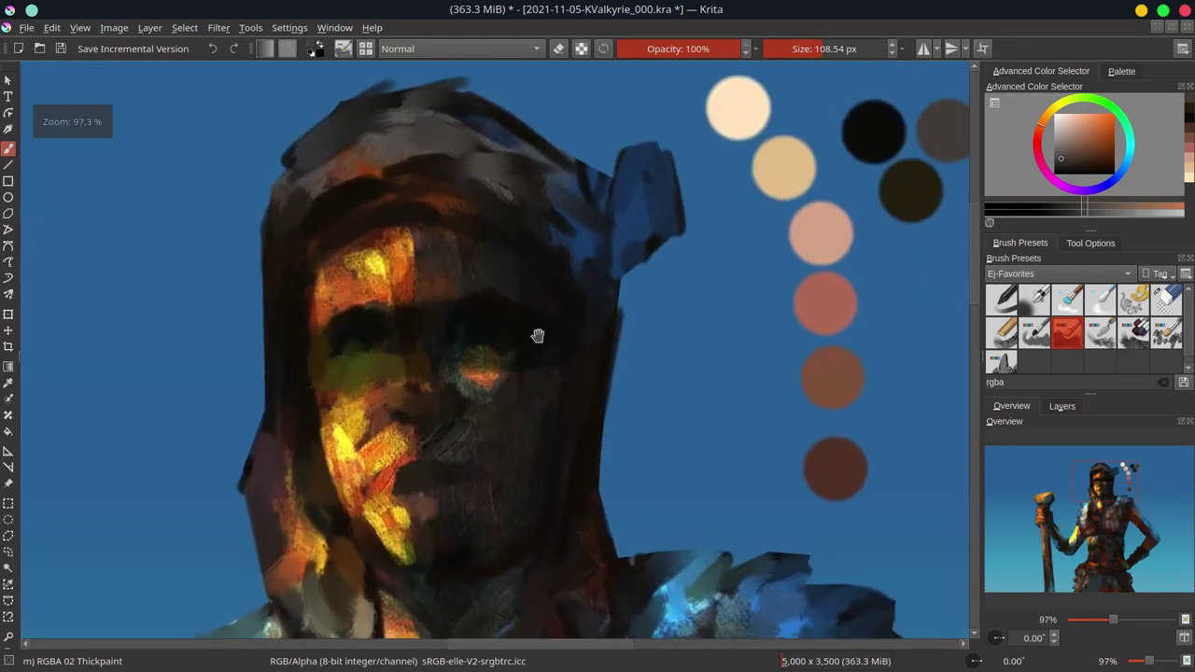
{"action": "left_click", "coordinate": [761, 159], "text": "ctrl"}
{"action": "left_click_drag", "start_coordinate": [382, 268], "coordinate": [300, 322]}
{"action": "left_click_drag", "start_coordinate": [347, 280], "coordinate": [449, 248]}
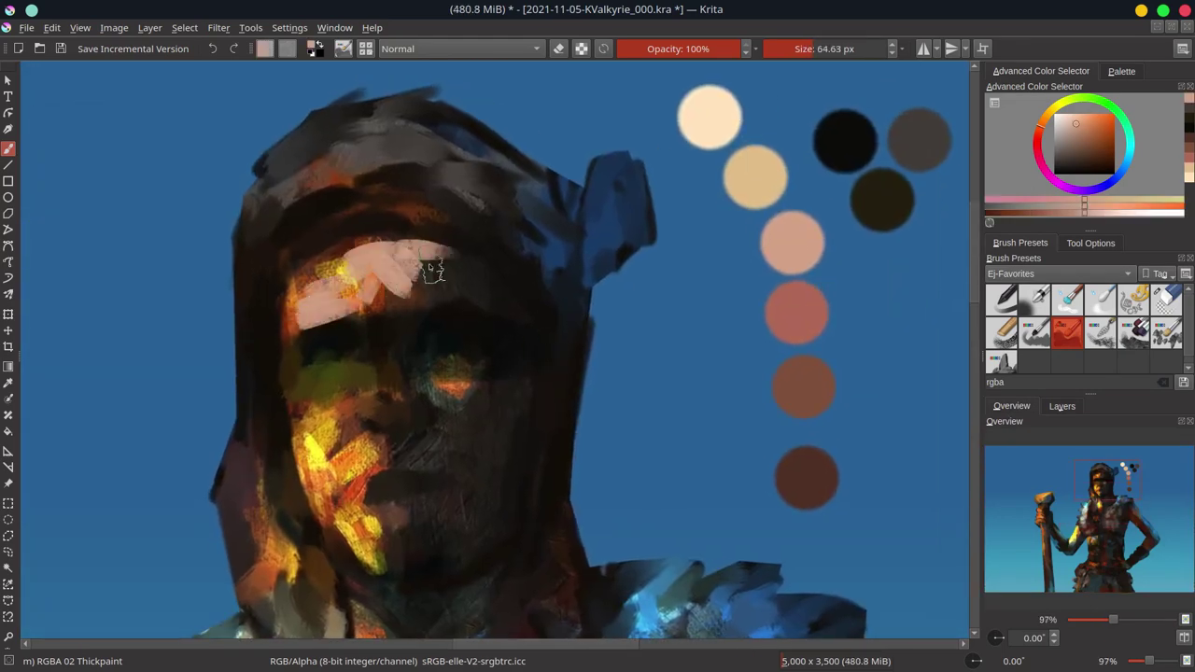
{"action": "left_click_drag", "start_coordinate": [397, 415], "coordinate": [373, 411]}
Step: At 85% opacity, add dark cheek strokes and a light beige stroke on the lower cheek
{"action": "left_click", "coordinate": [387, 410], "text": "ctrl"}
{"action": "left_click", "coordinate": [393, 408], "text": "ctrl"}
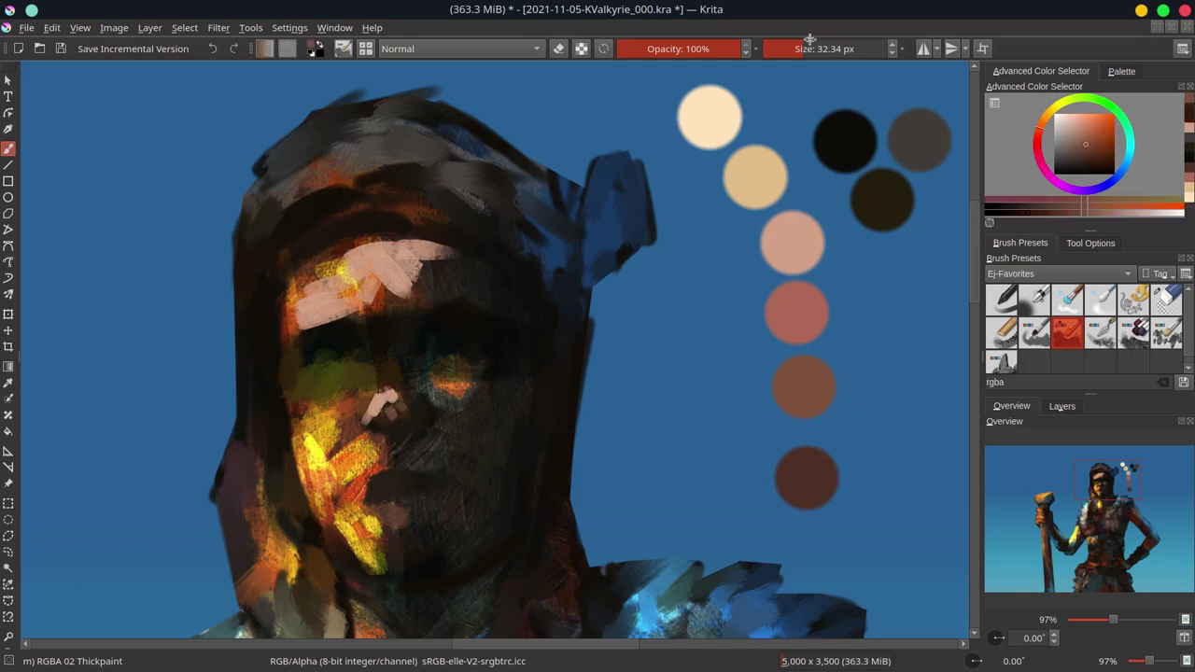
{"action": "key", "text": "o"}
{"action": "key", "text": "o"}
{"action": "key", "text": "o"}
{"action": "left_click", "coordinate": [403, 399], "text": "ctrl"}
{"action": "mouse_move", "coordinate": [401, 410]}
{"action": "left_mouse_down"}
{"action": "mouse_move", "coordinate": [378, 422]}
{"action": "mouse_move", "coordinate": [438, 406]}
{"action": "left_mouse_up"}
{"action": "left_click", "coordinate": [751, 166], "text": "ctrl"}
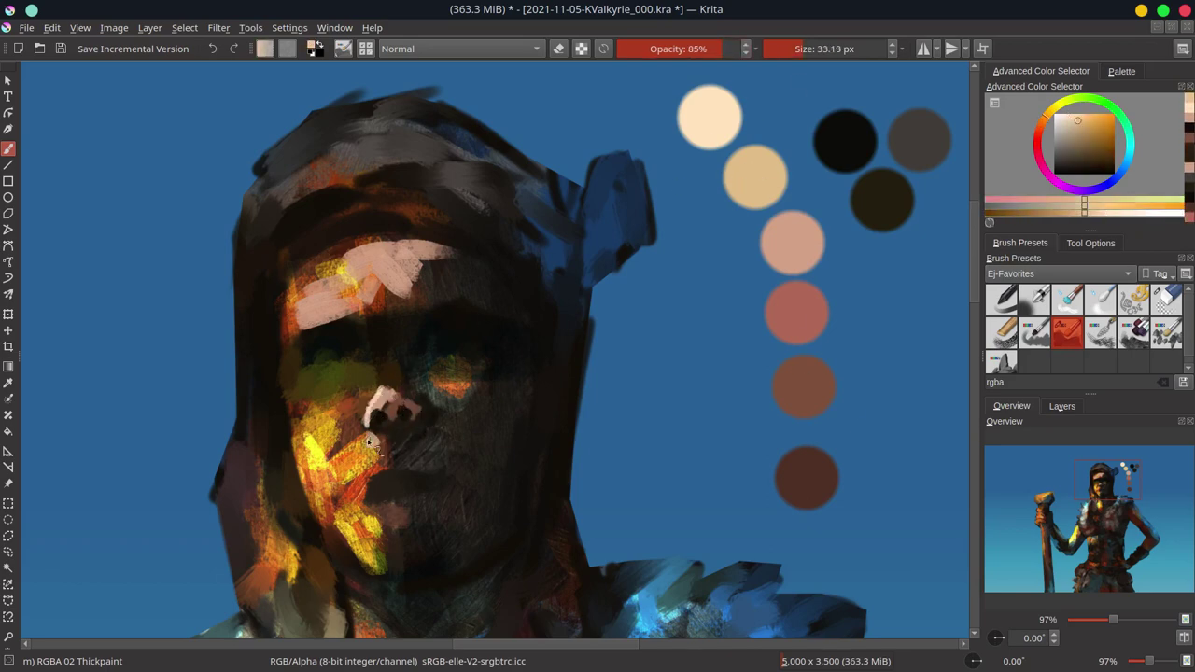
{"action": "left_click_drag", "start_coordinate": [372, 437], "coordinate": [353, 481]}
Step: Paint light skin strokes across the forehead after tuning an orange-brown tone
{"action": "left_click", "coordinate": [800, 305], "text": "ctrl"}
{"action": "left_click", "coordinate": [373, 387], "text": "ctrl"}
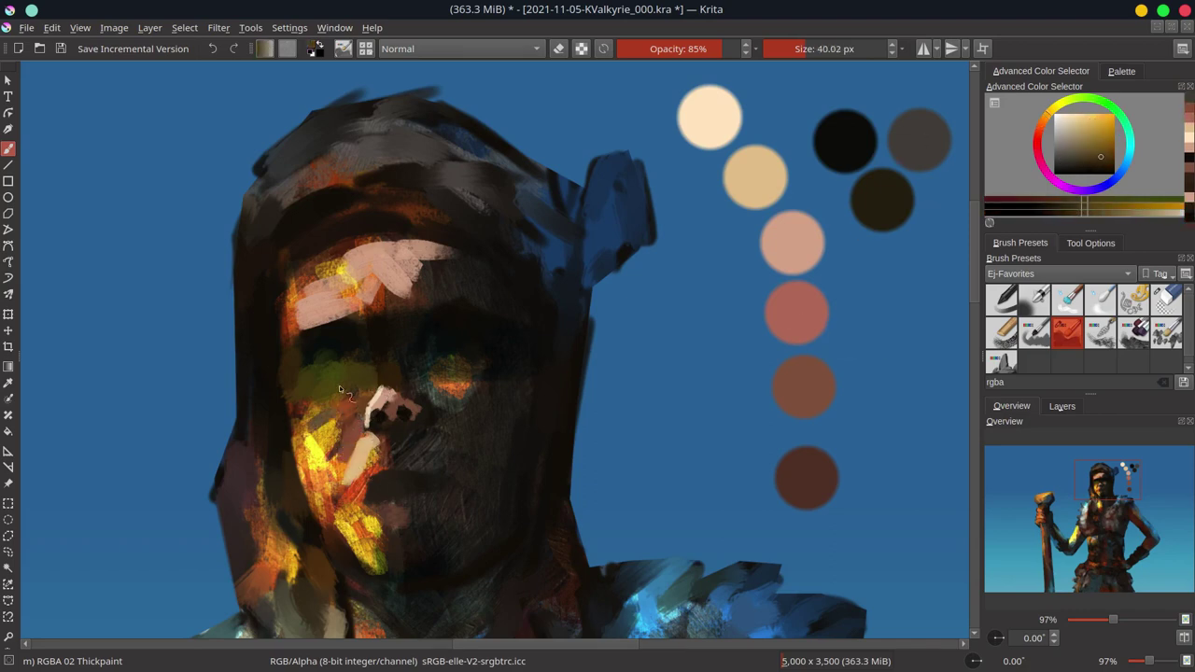
{"action": "left_click", "coordinate": [285, 366], "text": "ctrl"}
{"action": "left_click", "coordinate": [302, 315], "text": "ctrl"}
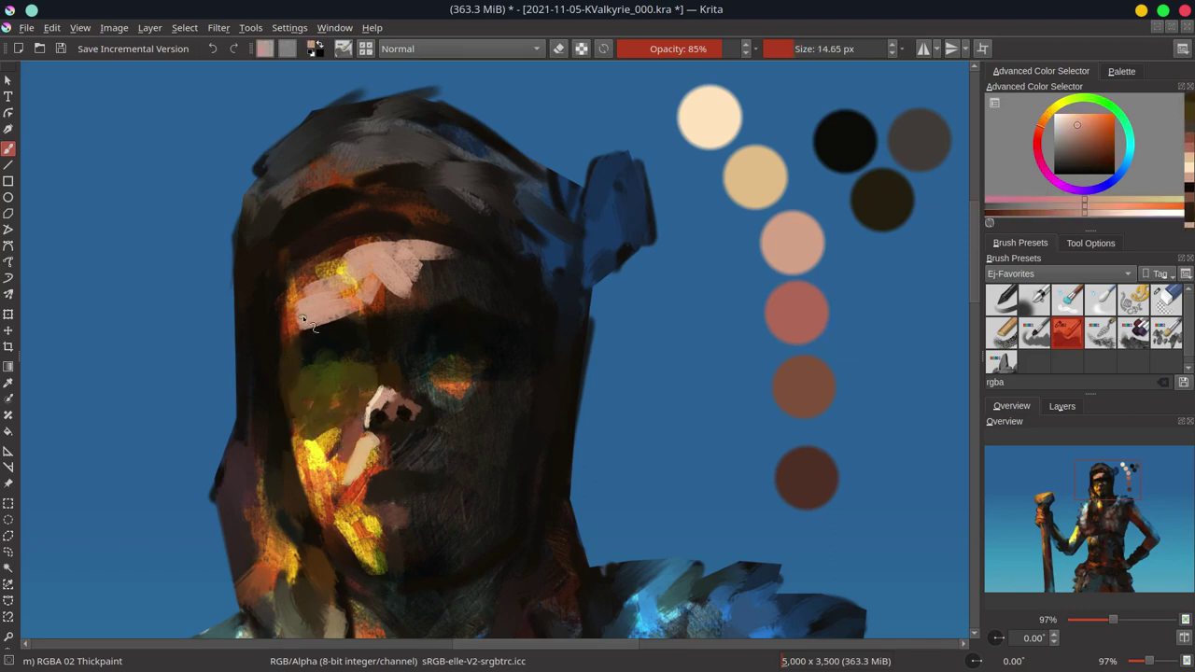
{"action": "mouse_move", "coordinate": [289, 285]}
{"action": "left_mouse_down"}
{"action": "mouse_move", "coordinate": [310, 257]}
{"action": "mouse_move", "coordinate": [364, 234]}
{"action": "mouse_move", "coordinate": [464, 244]}
{"action": "mouse_move", "coordinate": [354, 254]}
{"action": "left_mouse_up"}
Step: Extend the forehead highlight with near-white, pink and cream strokes
{"action": "left_click", "coordinate": [709, 117], "text": "ctrl"}
{"action": "left_click", "coordinate": [457, 266], "text": "ctrl"}
{"action": "left_click_drag", "start_coordinate": [443, 271], "coordinate": [462, 262]}
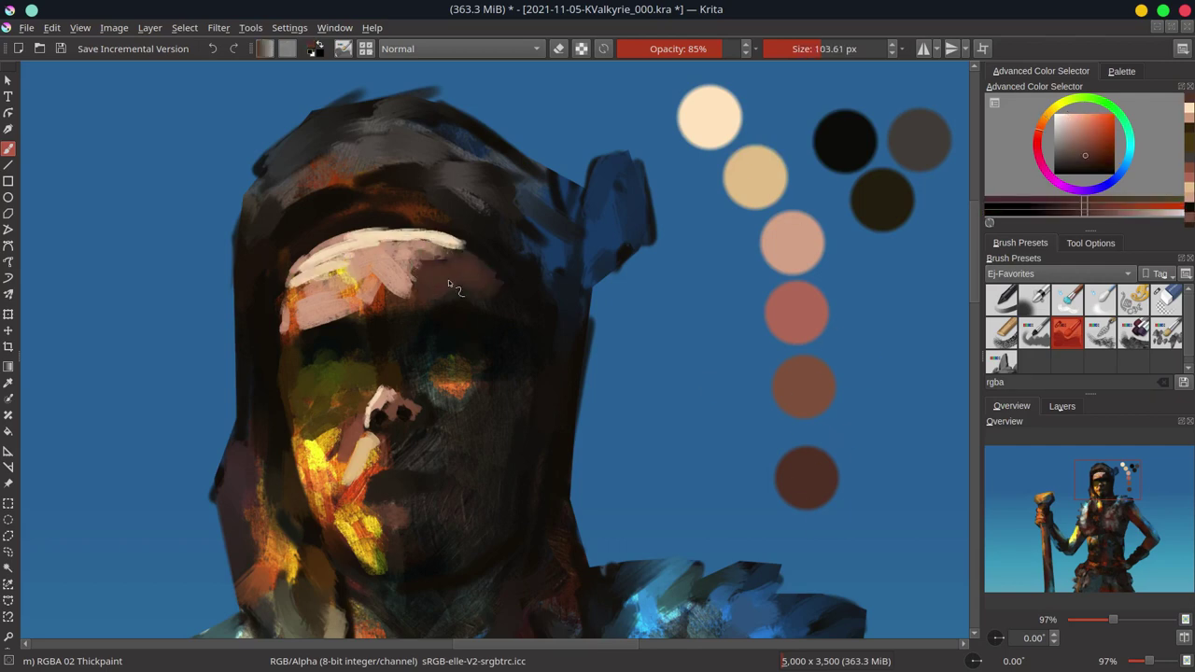
{"action": "left_click", "coordinate": [448, 279], "text": "ctrl"}
{"action": "mouse_move", "coordinate": [401, 289]}
{"action": "left_mouse_down"}
{"action": "mouse_move", "coordinate": [346, 270]}
{"action": "mouse_move", "coordinate": [297, 315]}
{"action": "mouse_move", "coordinate": [350, 245]}
{"action": "left_mouse_up"}
{"action": "key", "text": "bracketleft"}
{"action": "key", "text": "bracketleft"}
{"action": "left_click", "coordinate": [308, 266], "text": "ctrl"}
{"action": "key", "text": "bracketright"}
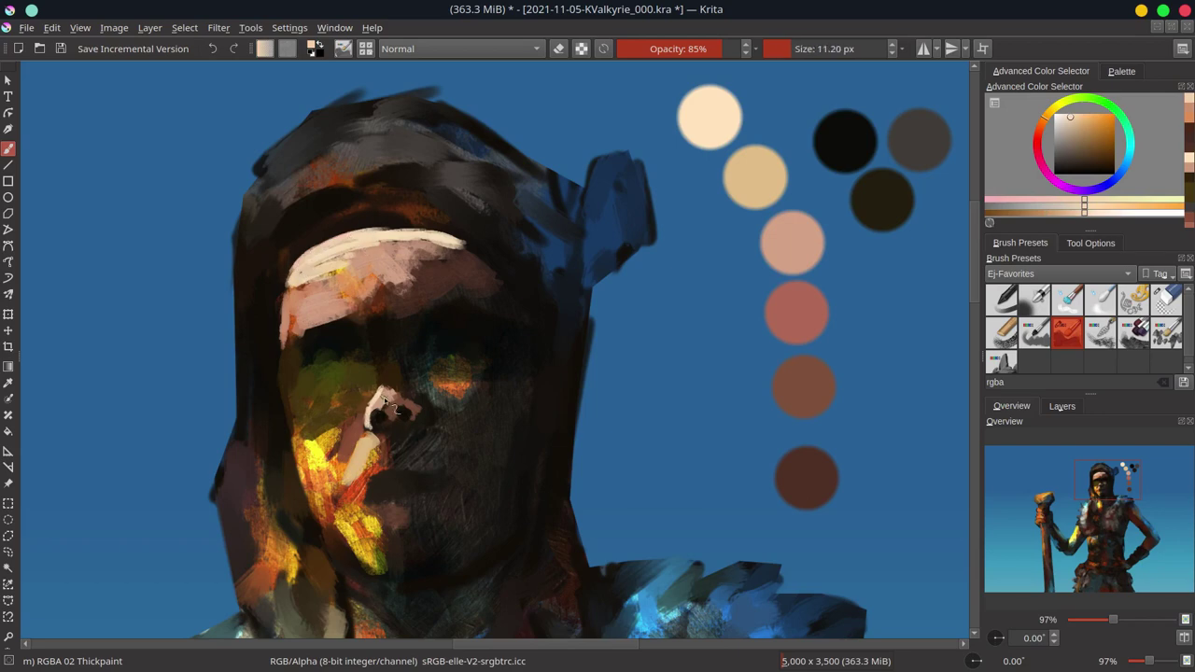
{"action": "left_click", "coordinate": [870, 136], "text": "ctrl"}
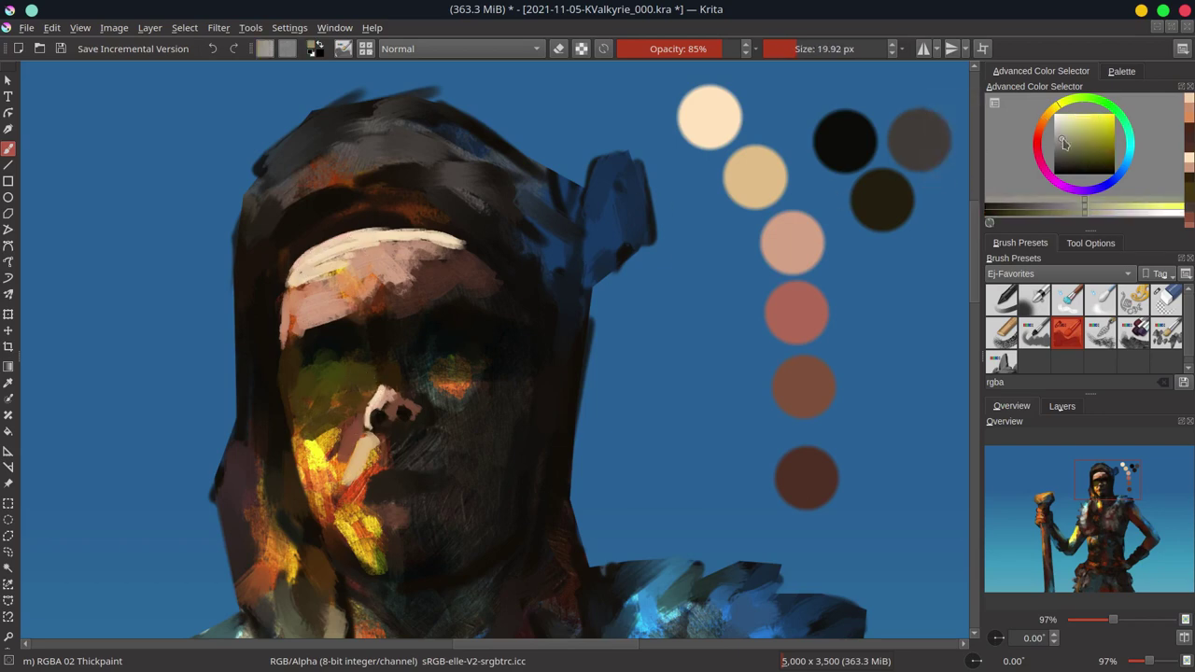
Step: Add light grey highlight dabs in both eyes
{"action": "left_click", "coordinate": [1059, 137]}
{"action": "mouse_move", "coordinate": [328, 359]}
{"action": "left_mouse_down"}
{"action": "mouse_move", "coordinate": [333, 346]}
{"action": "mouse_move", "coordinate": [322, 347]}
{"action": "mouse_move", "coordinate": [357, 351]}
{"action": "left_mouse_up"}
{"action": "key", "text": "bracketright"}
{"action": "left_click_drag", "start_coordinate": [431, 345], "coordinate": [438, 334]}
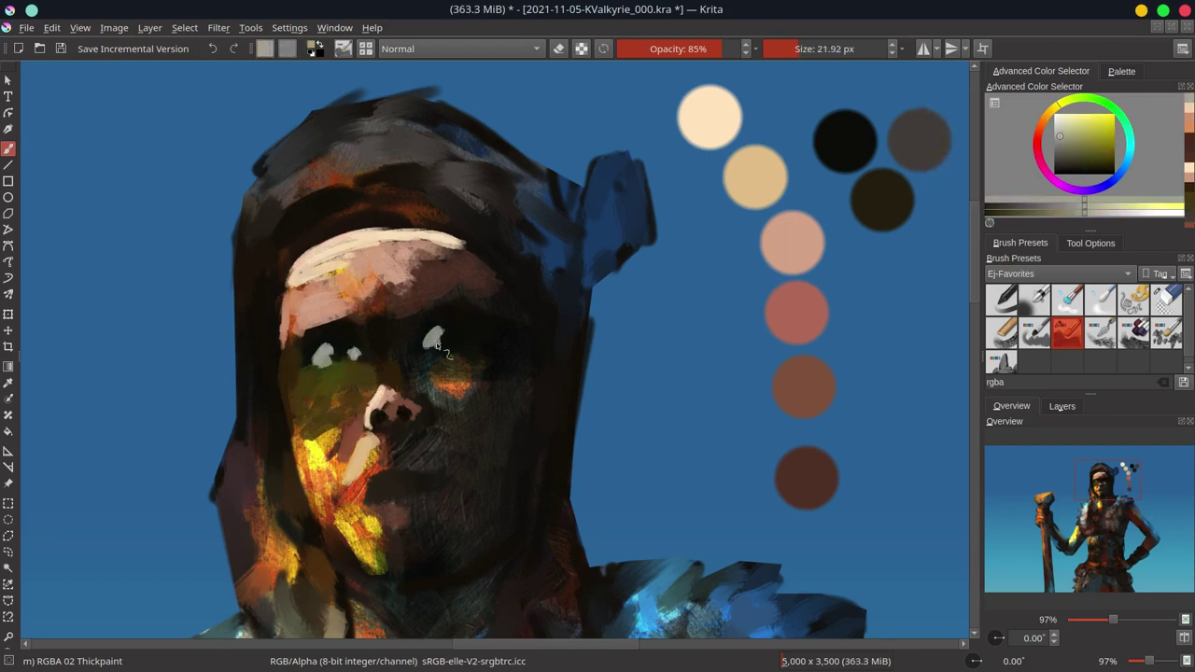
{"action": "key", "text": "bracketleft"}
{"action": "key", "text": "bracketleft"}
Step: Paint light peach strokes over the yellow cheek
{"action": "left_click", "coordinate": [362, 369], "text": "ctrl"}
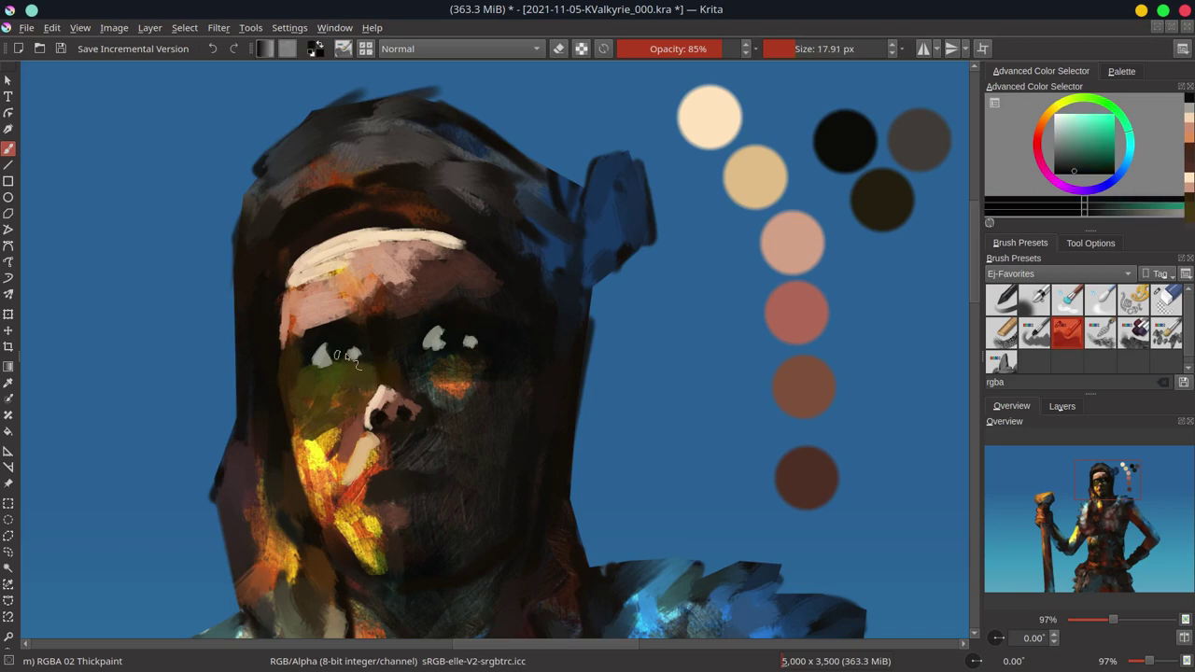
{"action": "left_click", "coordinate": [365, 384], "text": "ctrl"}
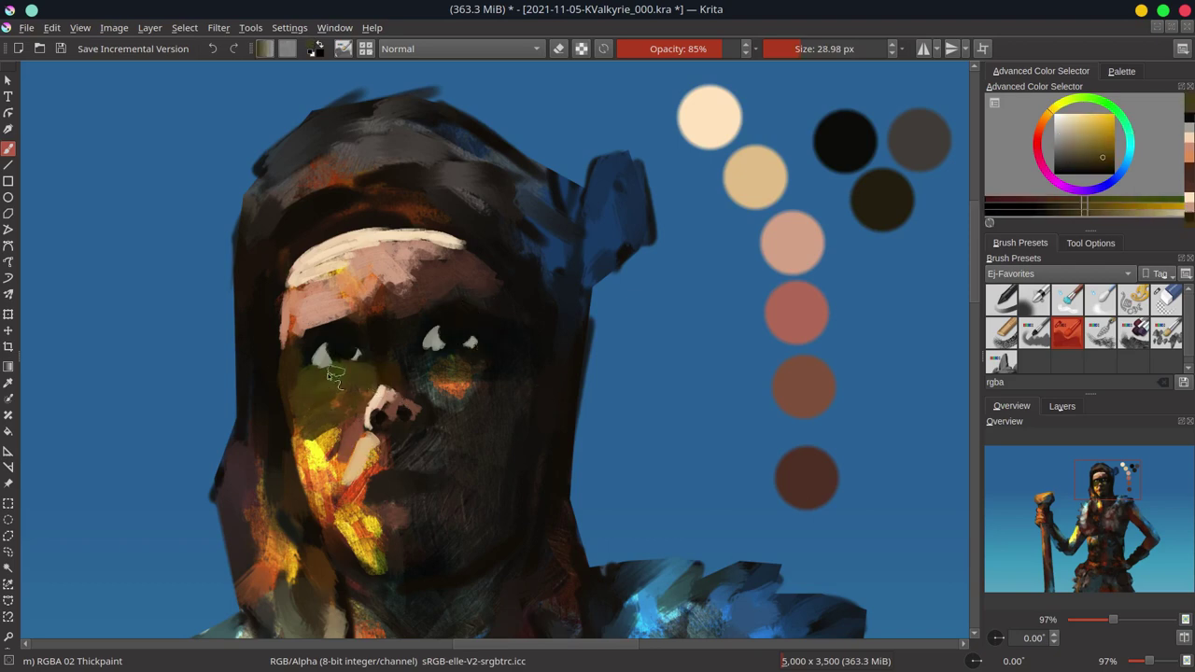
{"action": "left_click", "coordinate": [304, 340], "text": "ctrl"}
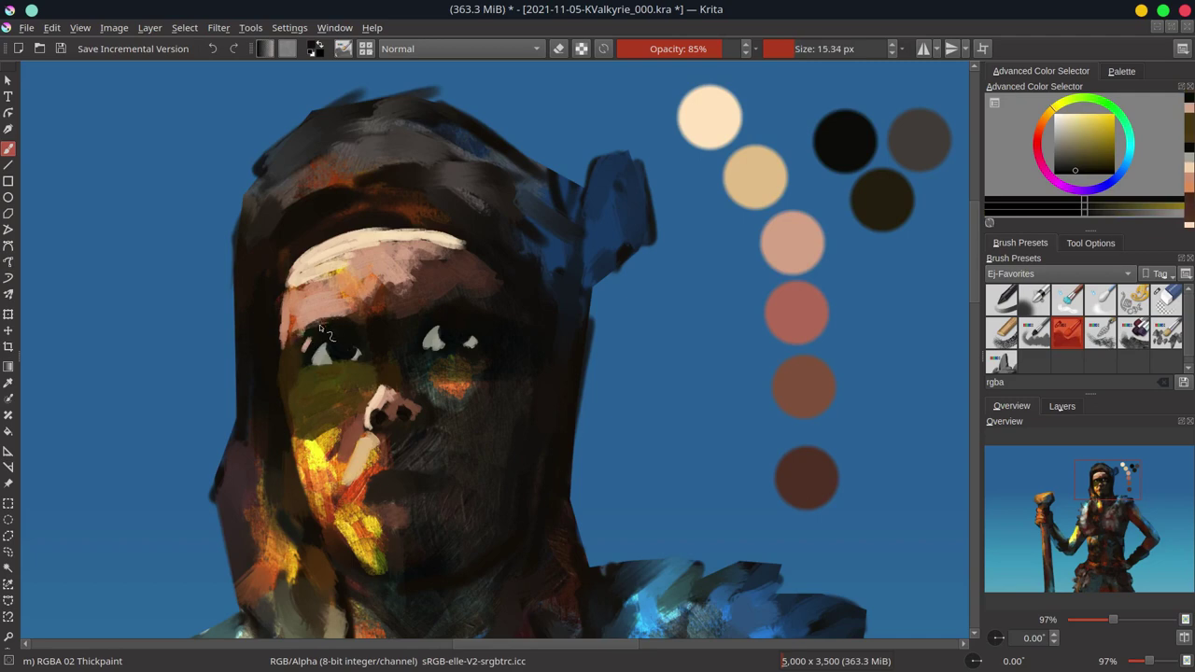
{"action": "left_click", "coordinate": [352, 327], "text": "ctrl"}
{"action": "left_click", "coordinate": [307, 402], "text": "ctrl"}
{"action": "left_click", "coordinate": [347, 432], "text": "ctrl"}
{"action": "mouse_move", "coordinate": [347, 432]}
{"action": "left_mouse_down"}
{"action": "mouse_move", "coordinate": [312, 476]}
{"action": "mouse_move", "coordinate": [315, 504]}
{"action": "left_mouse_up"}
{"action": "left_click_drag", "start_coordinate": [308, 448], "coordinate": [322, 513]}
Step: Extend the dark olive patch toward the nose and mix a red-brown colour
{"action": "left_click", "coordinate": [321, 416], "text": "ctrl"}
{"action": "left_click_drag", "start_coordinate": [321, 417], "coordinate": [378, 369]}
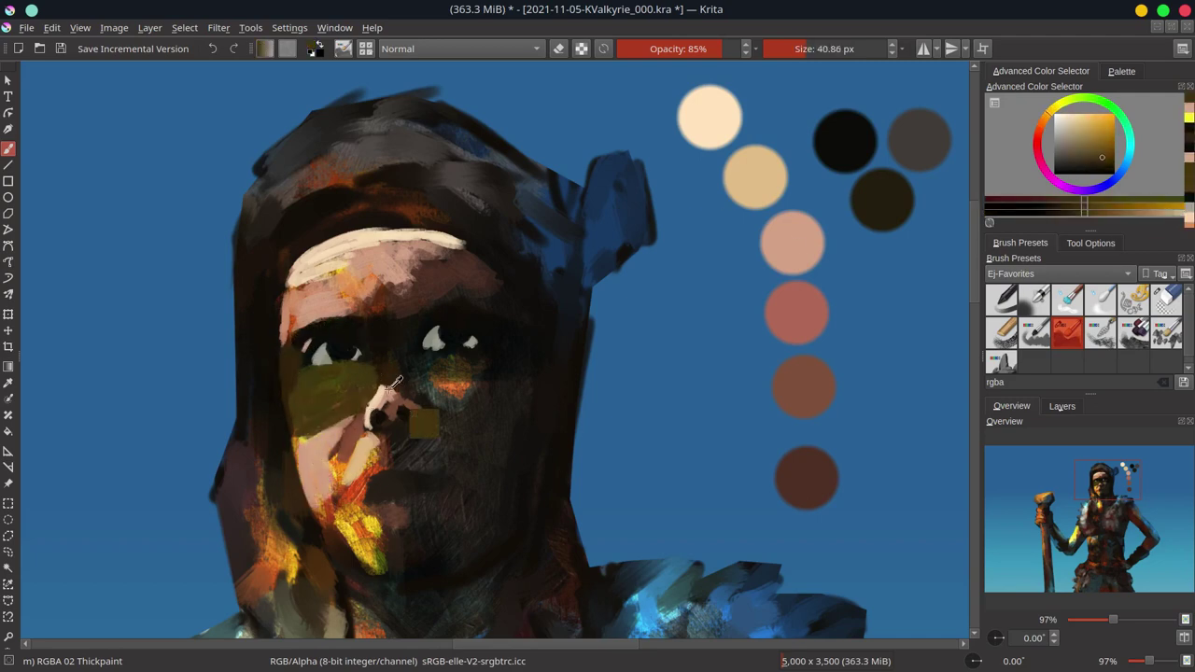
{"action": "left_click", "coordinate": [392, 383], "text": "ctrl"}
{"action": "left_click", "coordinate": [399, 388], "text": "ctrl"}
{"action": "left_click", "coordinate": [430, 400], "text": "ctrl"}
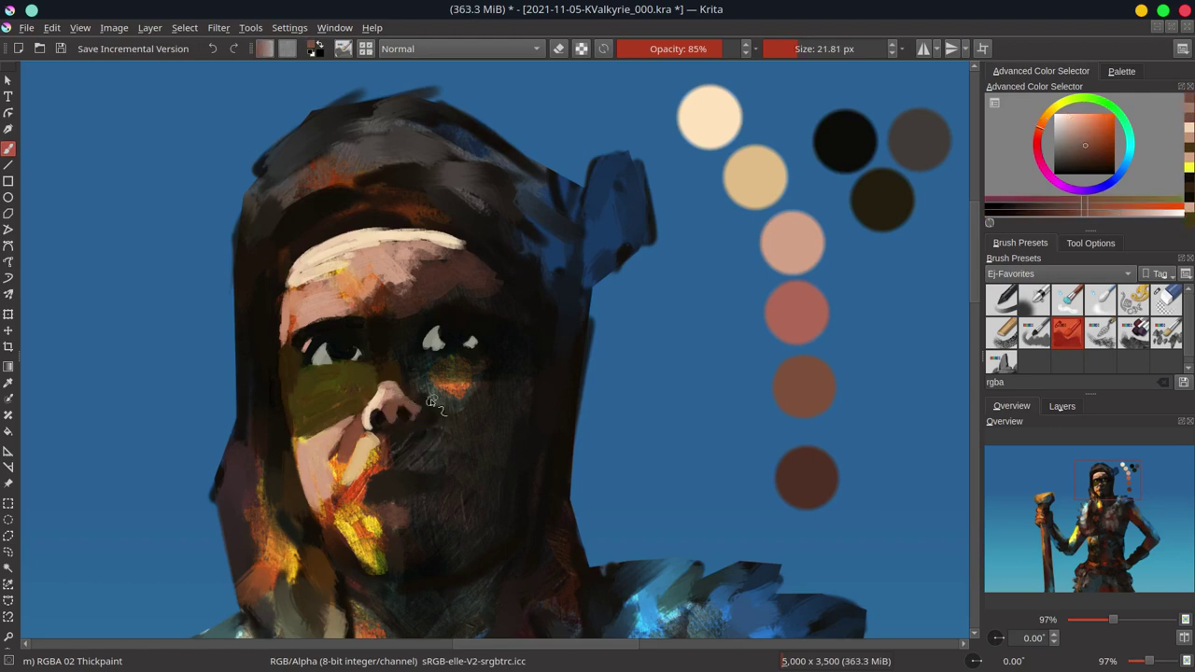
{"action": "left_click_drag", "start_coordinate": [425, 403], "coordinate": [466, 444], "text": "shift"}
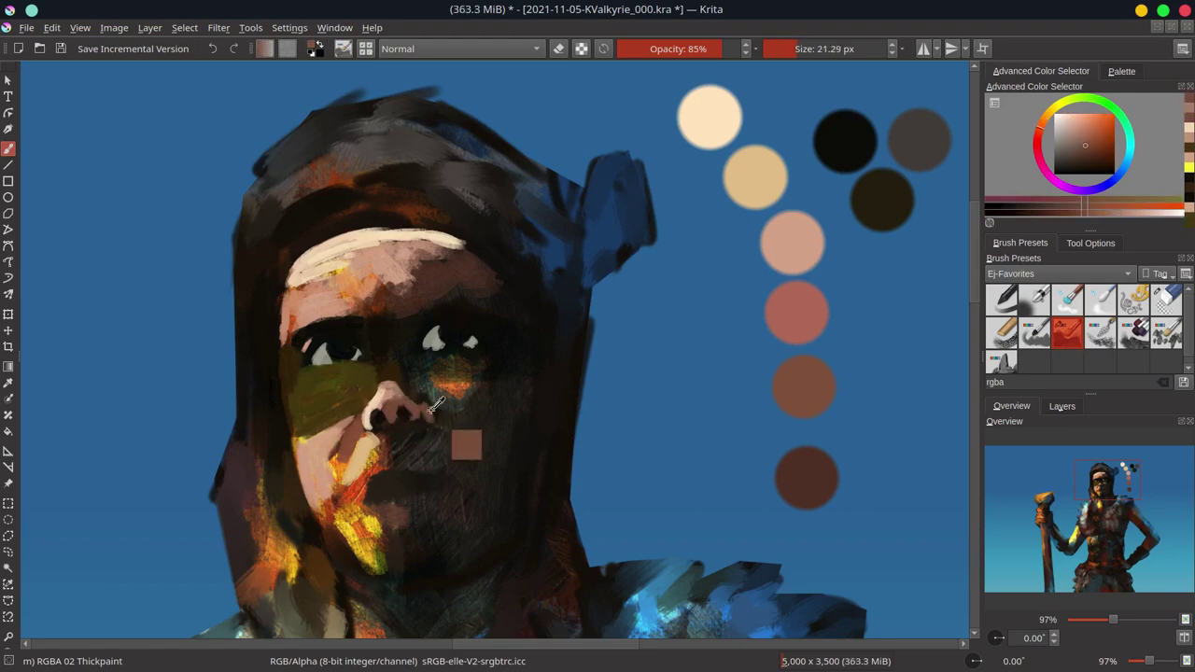
Step: Touch up the chin and left cheek, then darken the face's left edge with orange-brown
{"action": "left_click", "coordinate": [355, 411], "text": "ctrl"}
{"action": "left_click_drag", "start_coordinate": [364, 450], "coordinate": [381, 487]}
{"action": "left_click", "coordinate": [336, 432], "text": "ctrl"}
{"action": "left_click_drag", "start_coordinate": [297, 400], "coordinate": [305, 445]}
{"action": "left_click", "coordinate": [299, 374], "text": "ctrl"}
{"action": "left_click_drag", "start_coordinate": [299, 354], "coordinate": [278, 339], "text": "shift"}
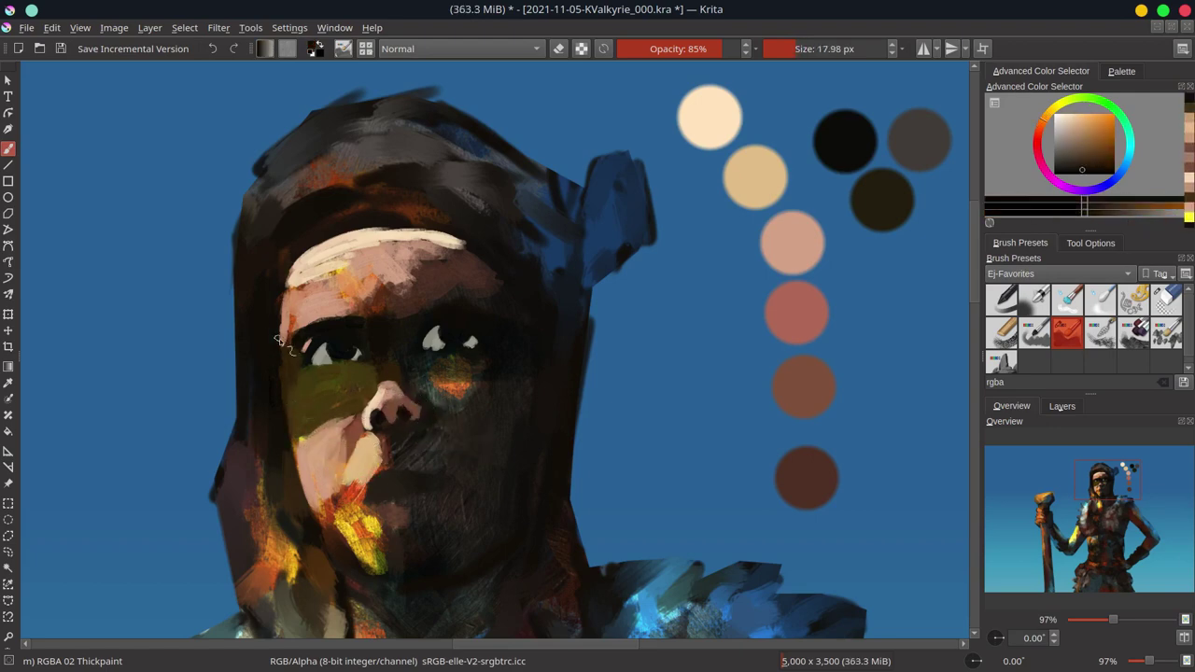
{"action": "left_click", "coordinate": [278, 338], "text": "ctrl"}
{"action": "left_click_drag", "start_coordinate": [280, 296], "coordinate": [280, 472]}
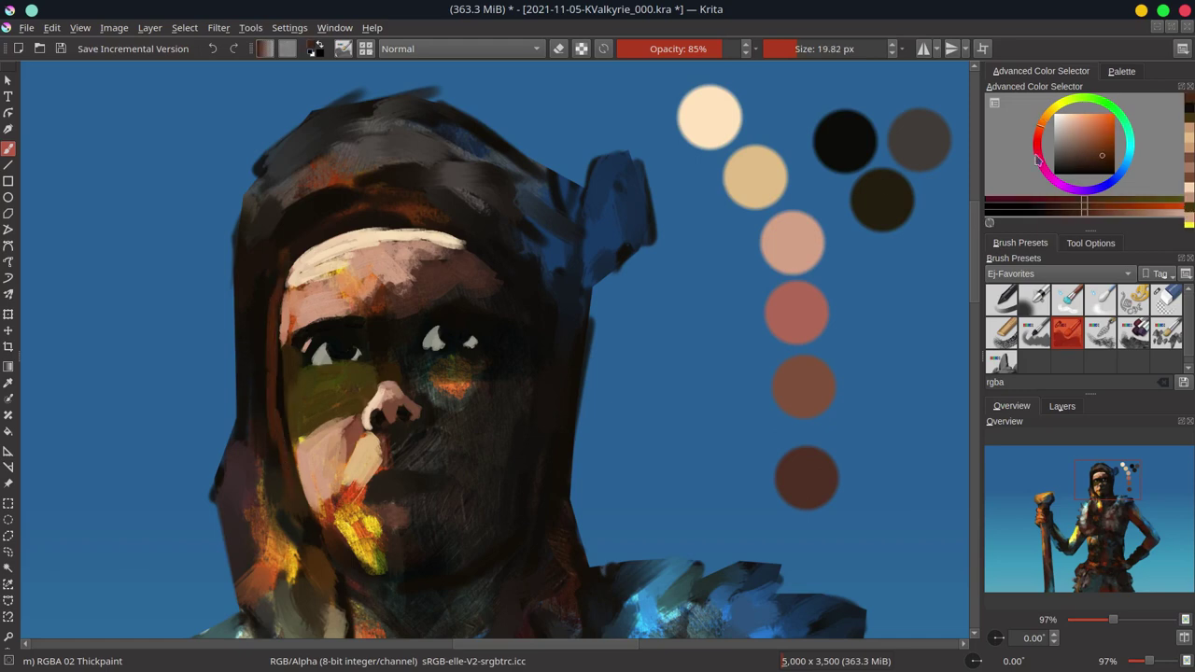
Step: Paint red and dark-red hair strands down the left edge of the face
{"action": "left_click", "coordinate": [1036, 160]}
{"action": "left_click_drag", "start_coordinate": [263, 382], "coordinate": [252, 382], "text": "shift"}
{"action": "mouse_move", "coordinate": [276, 351]}
{"action": "left_mouse_down"}
{"action": "mouse_move", "coordinate": [280, 504]}
{"action": "mouse_move", "coordinate": [265, 579]}
{"action": "left_mouse_up"}
{"action": "left_click_drag", "start_coordinate": [280, 513], "coordinate": [285, 602]}
{"action": "left_click_drag", "start_coordinate": [291, 481], "coordinate": [313, 598]}
{"action": "left_click_drag", "start_coordinate": [510, 312], "coordinate": [479, 271], "text": "shift"}
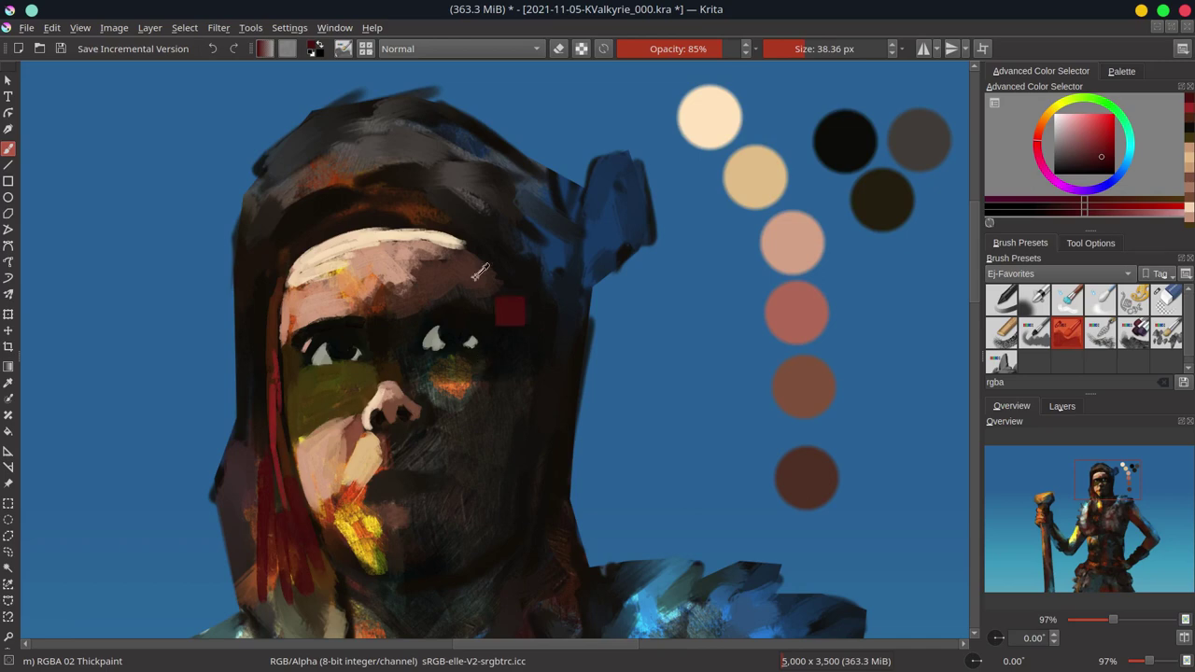
{"action": "left_click", "coordinate": [479, 272], "text": "ctrl"}
{"action": "mouse_move", "coordinate": [373, 571]}
{"action": "left_mouse_down", "text": "shift"}
{"action": "mouse_move", "coordinate": [430, 574]}
{"action": "mouse_move", "coordinate": [428, 504]}
{"action": "mouse_move", "coordinate": [429, 579]}
{"action": "left_mouse_up", "text": "shift"}
Step: Shrink the brush and paint light peach highlights on the left cheek
{"action": "scroll", "coordinate": [428, 504], "scroll_direction": "down", "scroll_amount": 1}
{"action": "left_click", "coordinate": [408, 280], "text": "ctrl"}
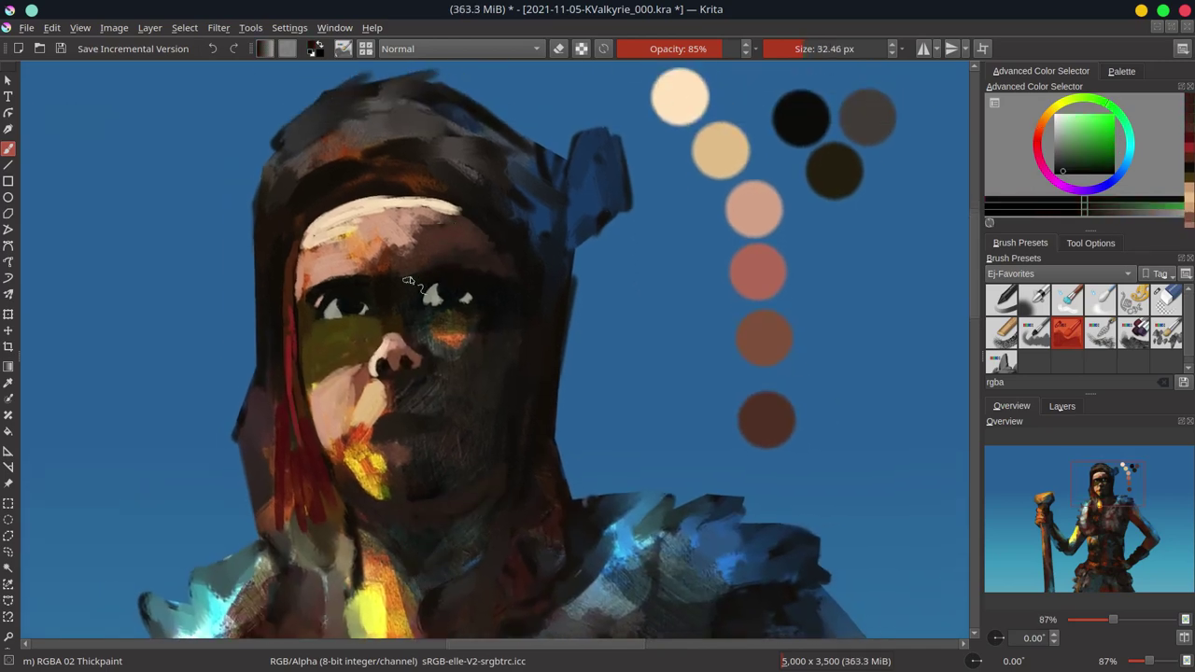
{"action": "left_click_drag", "start_coordinate": [408, 280], "coordinate": [388, 282], "text": "shift"}
{"action": "left_click", "coordinate": [321, 326], "text": "ctrl"}
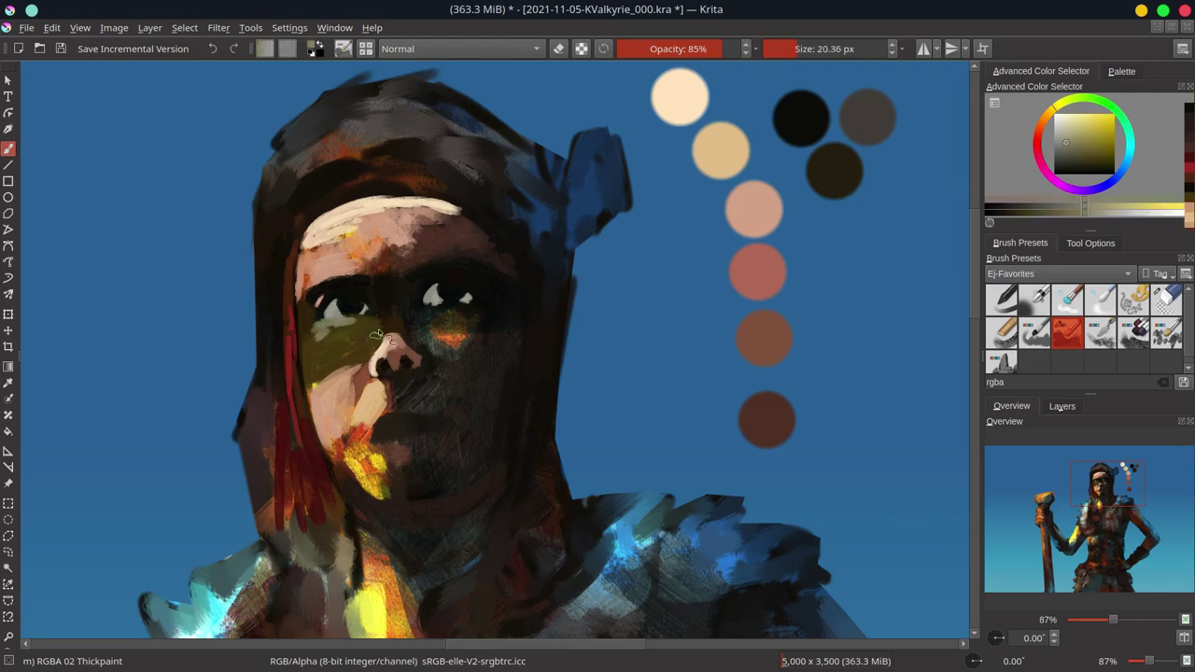
{"action": "left_click_drag", "start_coordinate": [378, 336], "coordinate": [388, 334], "text": "shift"}
{"action": "left_click", "coordinate": [752, 196], "text": "ctrl"}
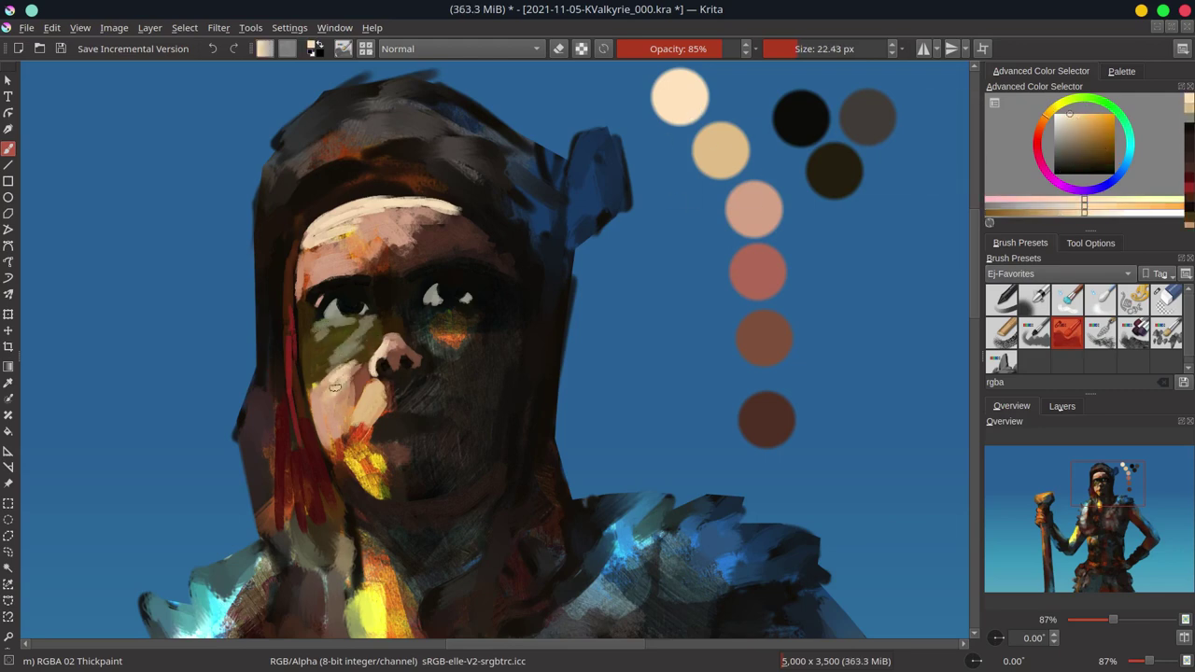
{"action": "left_click_drag", "start_coordinate": [333, 387], "coordinate": [317, 388], "text": "shift"}
{"action": "left_click_drag", "start_coordinate": [322, 397], "coordinate": [347, 369]}
{"action": "left_click_drag", "start_coordinate": [360, 410], "coordinate": [383, 378]}
Step: Sample a dark olive-yellow from the face and paint it into the upper face
{"action": "left_click", "coordinate": [388, 364], "text": "ctrl"}
{"action": "left_click", "coordinate": [392, 346], "text": "ctrl"}
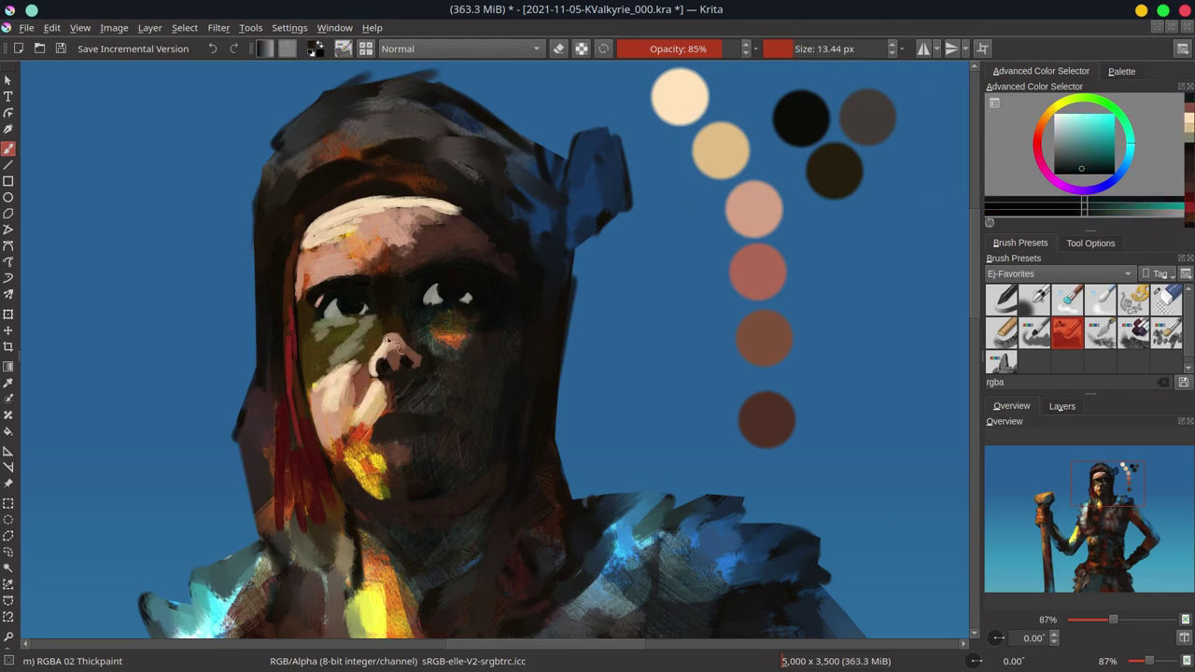
{"action": "left_click", "coordinate": [402, 327], "text": "ctrl"}
{"action": "left_click", "coordinate": [415, 317], "text": "ctrl"}
{"action": "left_click_drag", "start_coordinate": [410, 313], "coordinate": [429, 312], "text": "shift"}
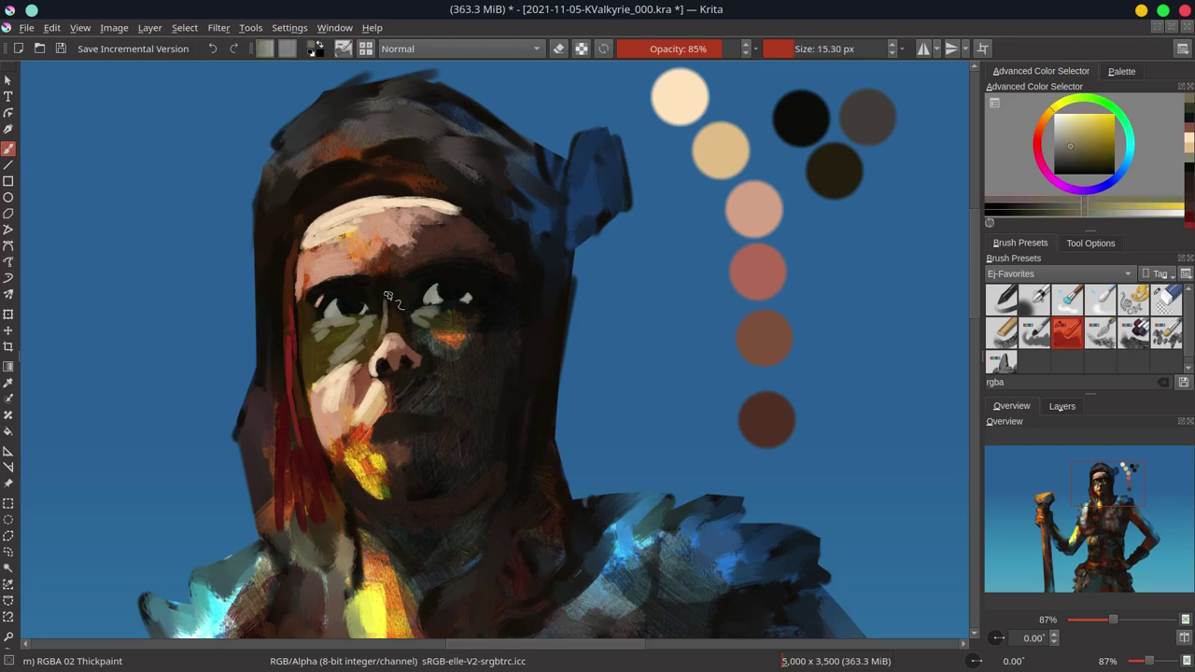
Step: Paint light peach strokes over the lower face and the yellow-orange chin
{"action": "left_click", "coordinate": [390, 338], "text": "ctrl"}
{"action": "left_click", "coordinate": [383, 352], "text": "ctrl"}
{"action": "left_click_drag", "start_coordinate": [383, 353], "coordinate": [368, 352], "text": "shift"}
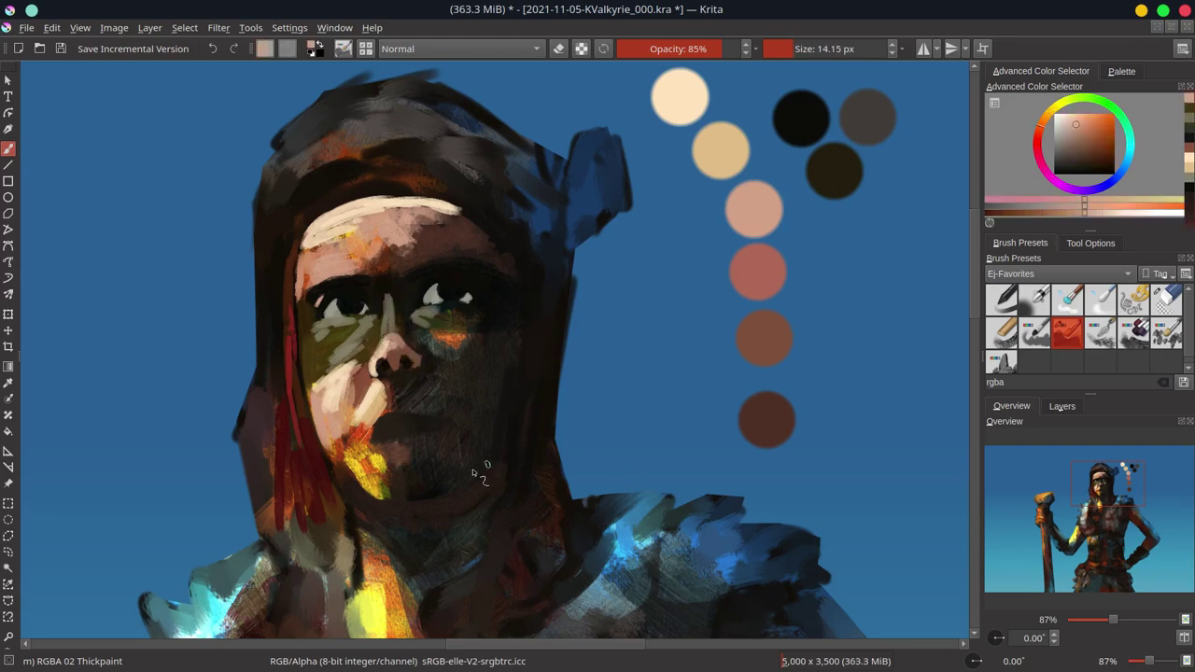
{"action": "mouse_move", "coordinate": [328, 442]}
{"action": "left_mouse_down"}
{"action": "mouse_move", "coordinate": [392, 493]}
{"action": "mouse_move", "coordinate": [373, 439]}
{"action": "left_mouse_up"}
{"action": "left_click", "coordinate": [354, 438], "text": "ctrl"}
{"action": "left_click_drag", "start_coordinate": [347, 428], "coordinate": [374, 485]}
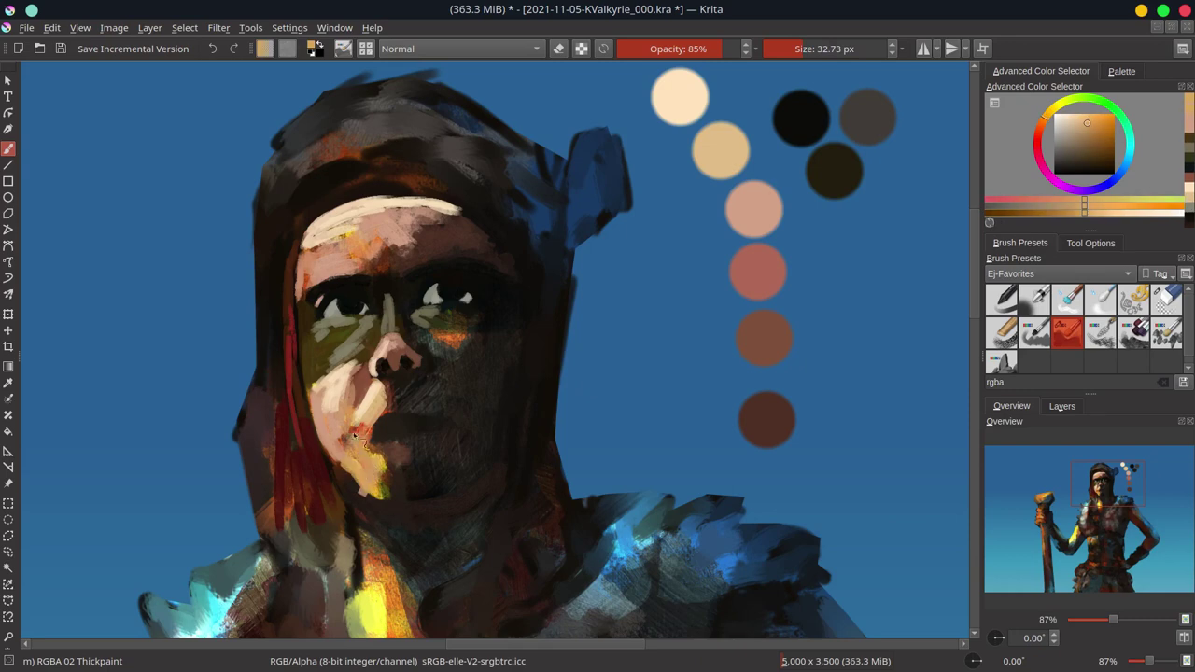
{"action": "left_click", "coordinate": [354, 435], "text": "ctrl"}
{"action": "left_click_drag", "start_coordinate": [354, 437], "coordinate": [334, 453], "text": "shift"}
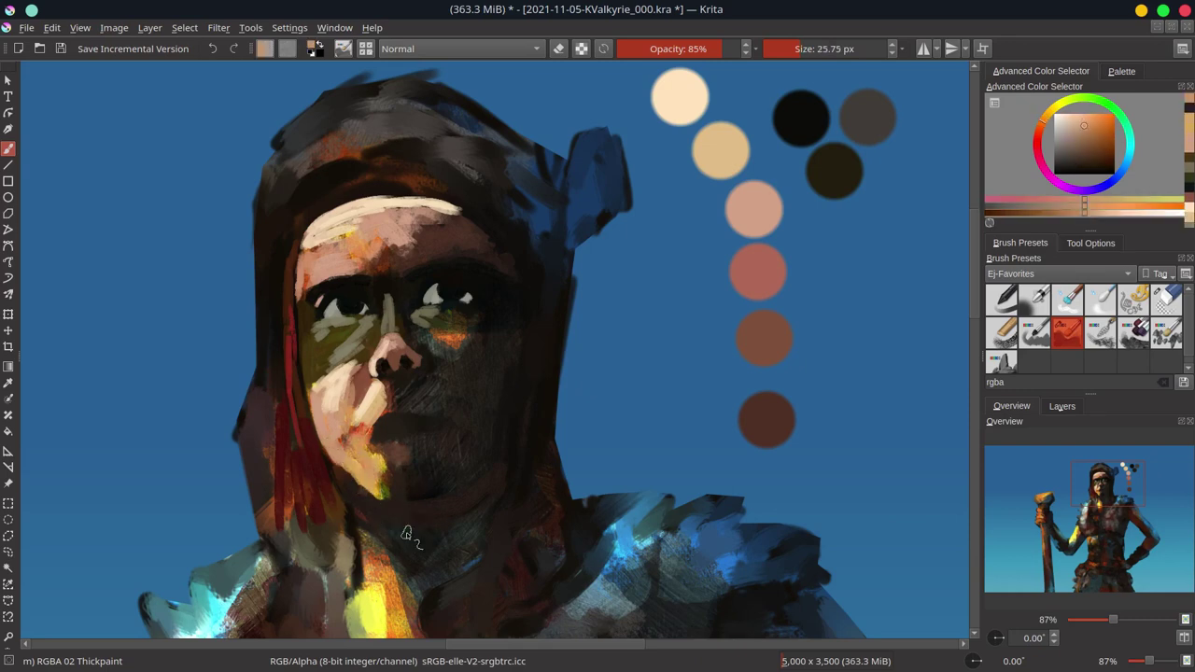
Step: Add dark olive shadow and light pink shading to the right cheek, then save with Ctrl+S
{"action": "left_click", "coordinate": [443, 338], "text": "ctrl"}
{"action": "mouse_move", "coordinate": [457, 338]}
{"action": "left_mouse_down", "text": "shift"}
{"action": "mouse_move", "coordinate": [443, 338]}
{"action": "mouse_move", "coordinate": [435, 371]}
{"action": "mouse_move", "coordinate": [457, 409]}
{"action": "mouse_move", "coordinate": [428, 409]}
{"action": "left_mouse_up", "text": "shift"}
{"action": "left_click", "coordinate": [448, 367], "text": "ctrl"}
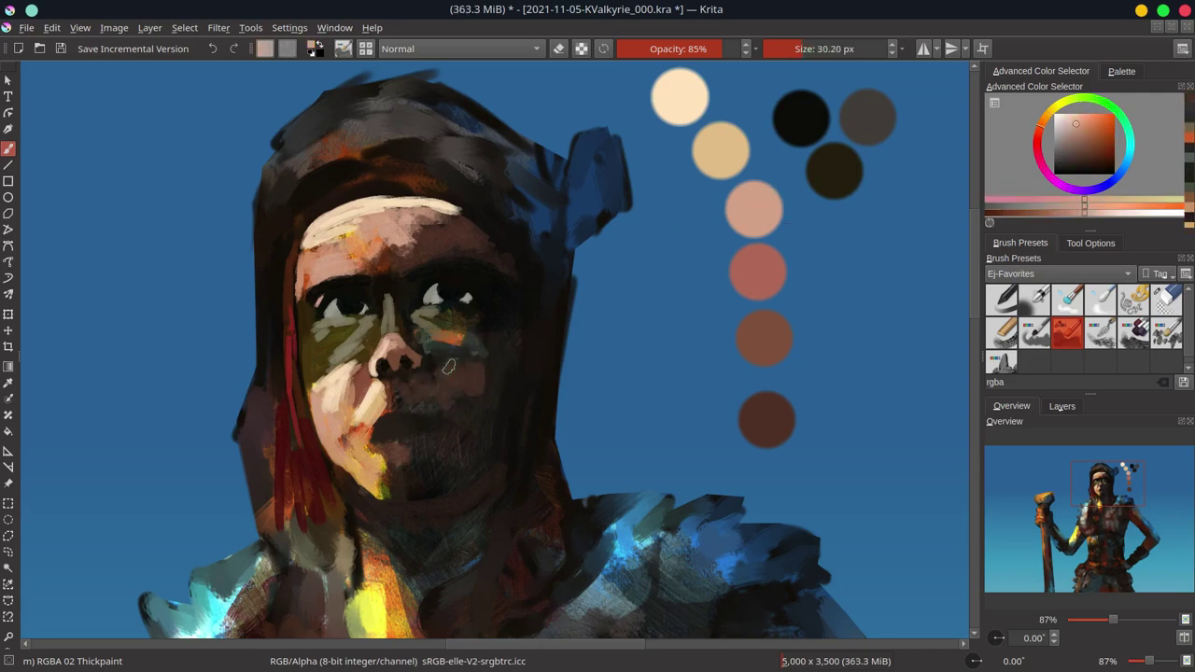
{"action": "left_click_drag", "start_coordinate": [448, 368], "coordinate": [465, 400], "text": "shift"}
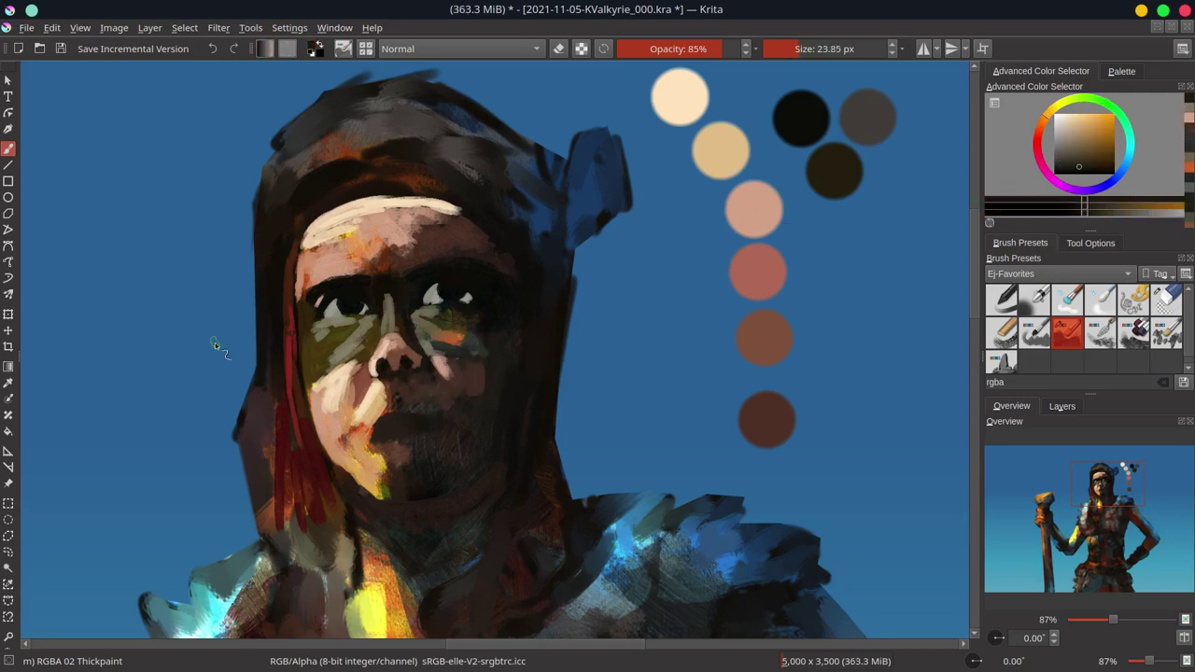
{"action": "key", "text": "ctrl+s"}
Step: Sample skin tones, shrink the brush to about 35 px and paint a light chin stroke
{"action": "left_click", "coordinate": [362, 410], "text": "ctrl"}
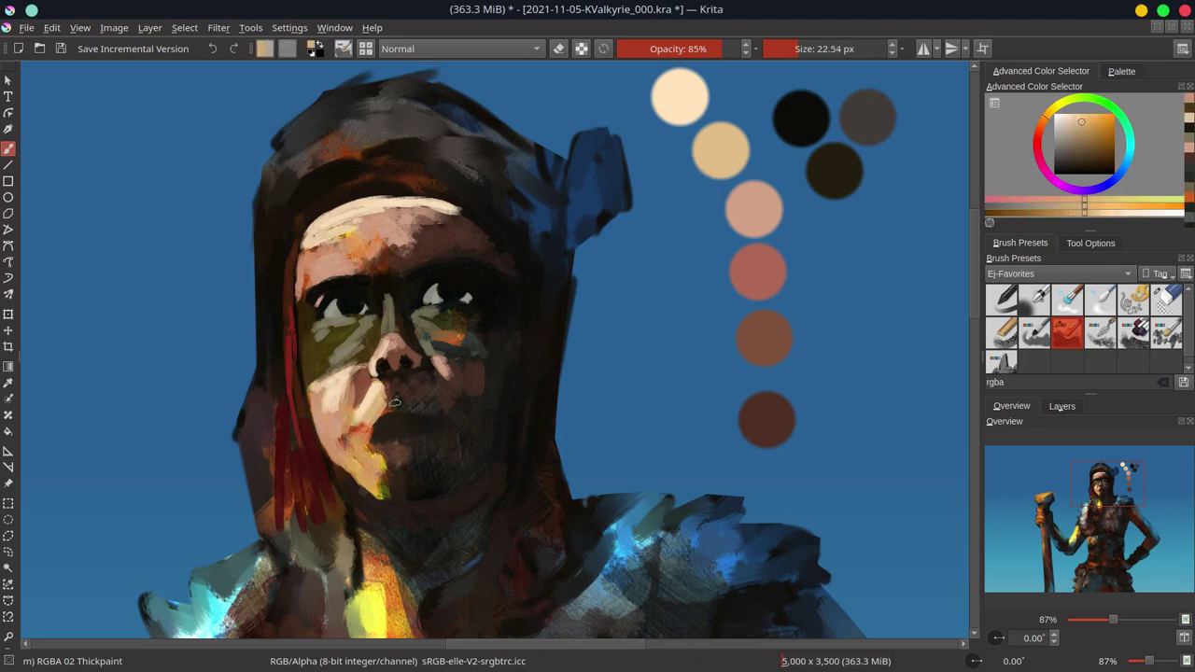
{"action": "left_click", "coordinate": [411, 415], "text": "ctrl"}
{"action": "left_click", "coordinate": [495, 386], "text": "ctrl"}
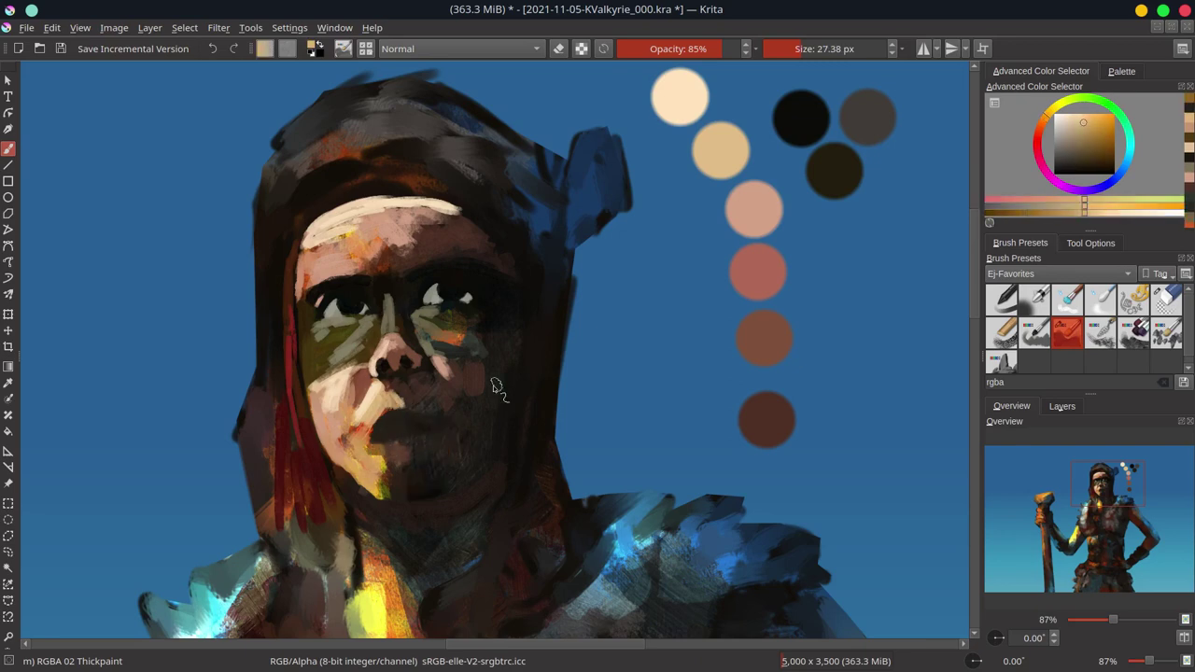
{"action": "left_click", "coordinate": [392, 458], "text": "ctrl"}
{"action": "left_click", "coordinate": [397, 467], "text": "ctrl"}
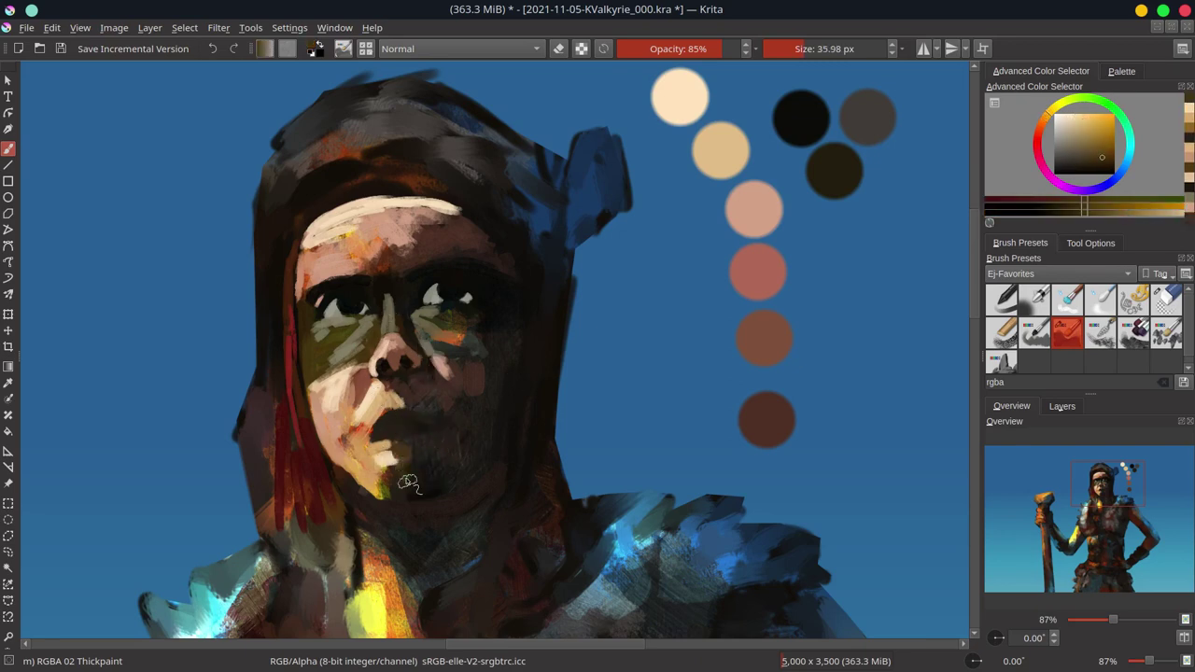
{"action": "left_click", "coordinate": [435, 427], "text": "ctrl"}
{"action": "left_click", "coordinate": [353, 372], "text": "ctrl"}
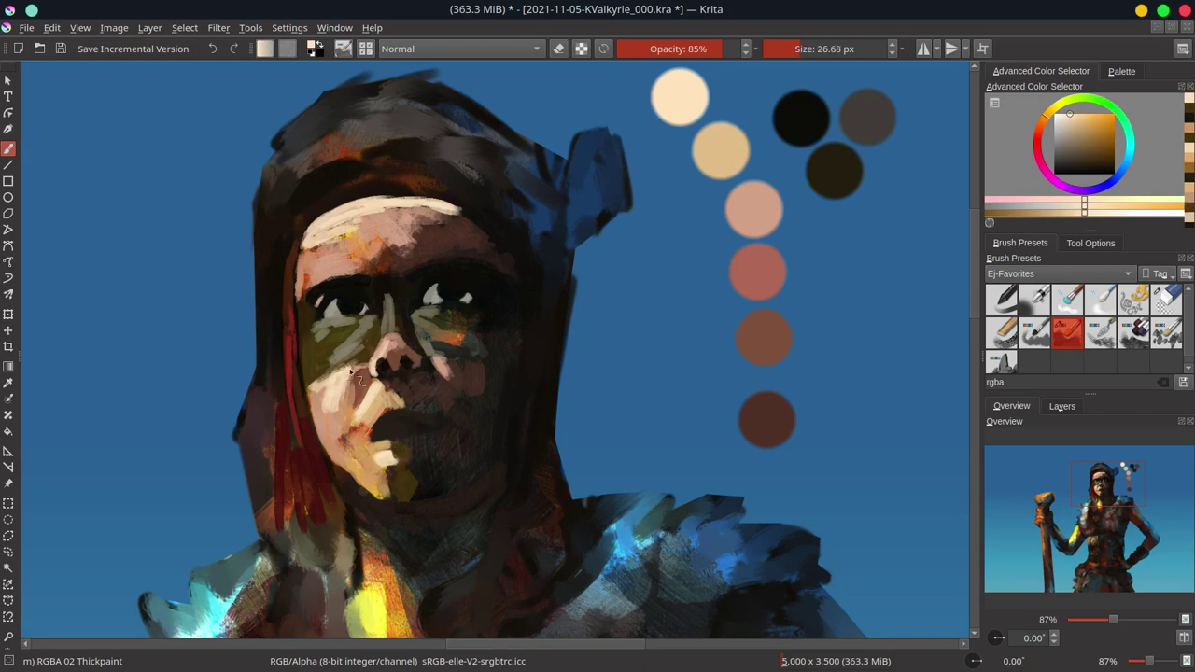
{"action": "left_click", "coordinate": [387, 254], "text": "ctrl"}
{"action": "left_click", "coordinate": [476, 429], "text": "ctrl"}
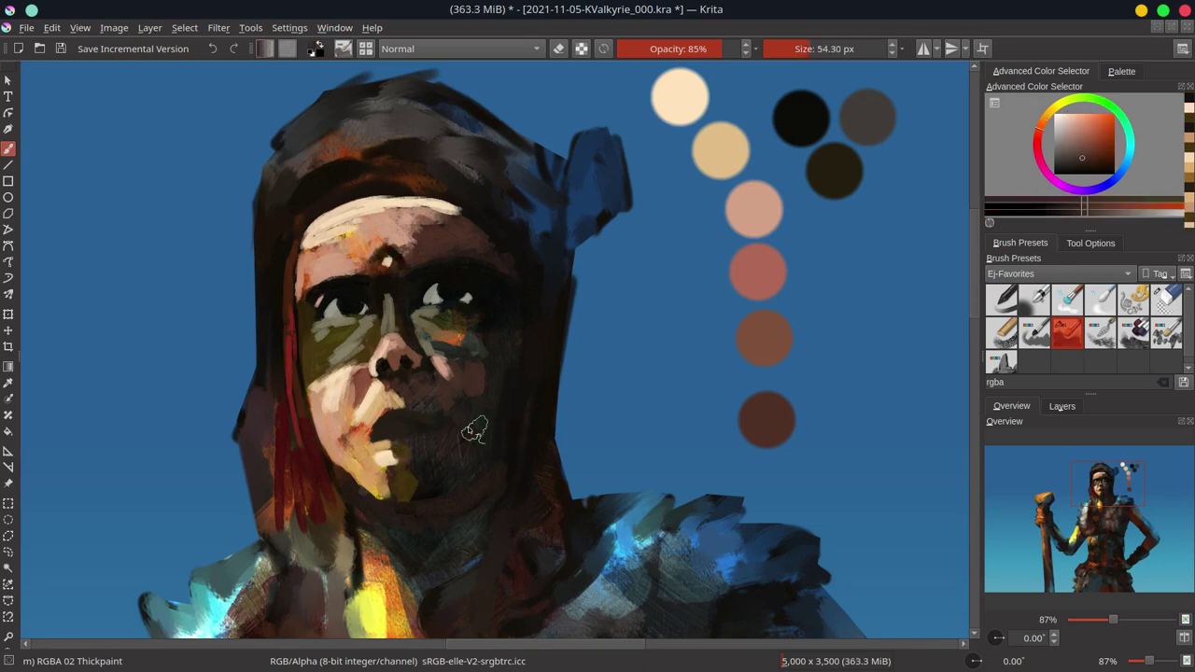
{"action": "left_click_drag", "start_coordinate": [464, 486], "coordinate": [420, 453], "text": "shift"}
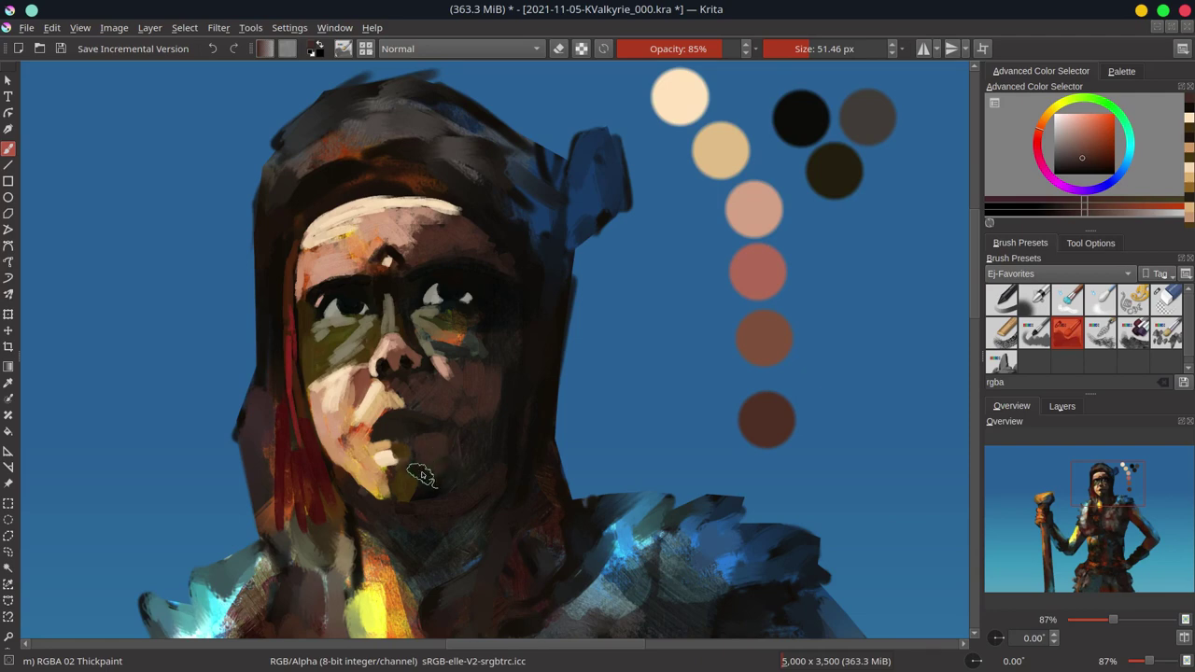
{"action": "left_click_drag", "start_coordinate": [432, 459], "coordinate": [364, 467]}
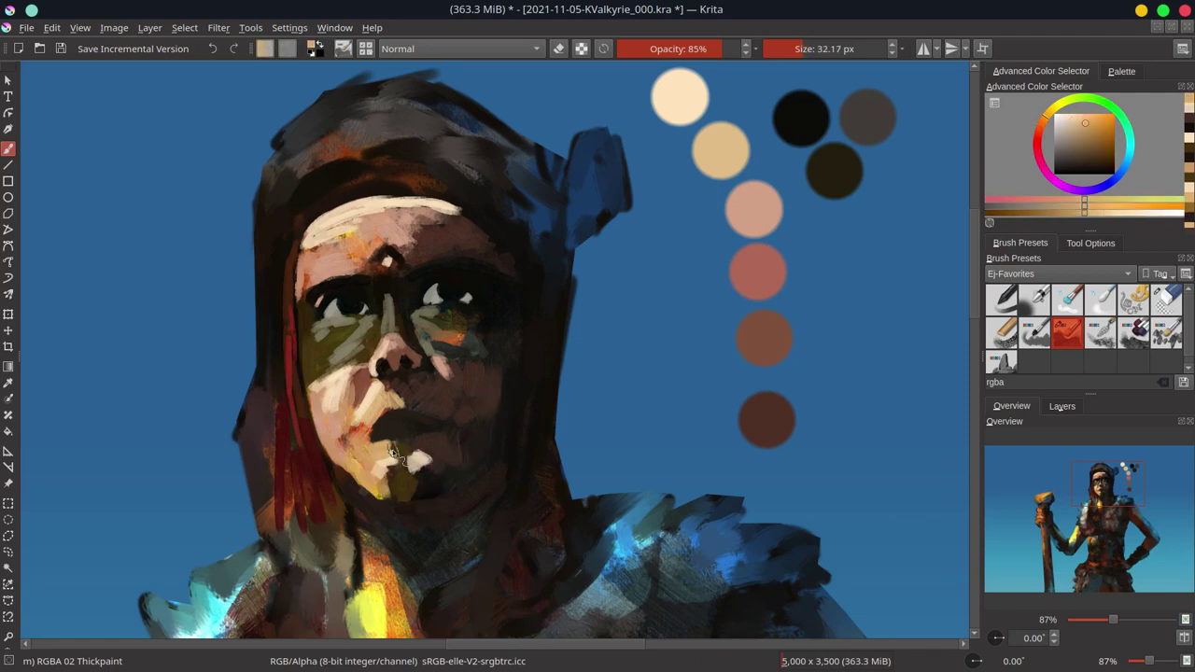
Step: Repaint the chin with sampled orange-brown and reddish-brown tones
{"action": "left_click", "coordinate": [396, 501], "text": "ctrl"}
{"action": "left_click", "coordinate": [396, 502], "text": "ctrl"}
{"action": "left_click_drag", "start_coordinate": [462, 504], "coordinate": [450, 527]}
{"action": "left_click", "coordinate": [430, 481], "text": "ctrl"}
{"action": "mouse_move", "coordinate": [410, 457]}
{"action": "left_mouse_down", "text": "shift"}
{"action": "mouse_move", "coordinate": [467, 457]}
{"action": "mouse_move", "coordinate": [429, 485]}
{"action": "mouse_move", "coordinate": [419, 469]}
{"action": "left_mouse_up", "text": "shift"}
{"action": "left_click", "coordinate": [458, 457], "text": "ctrl"}
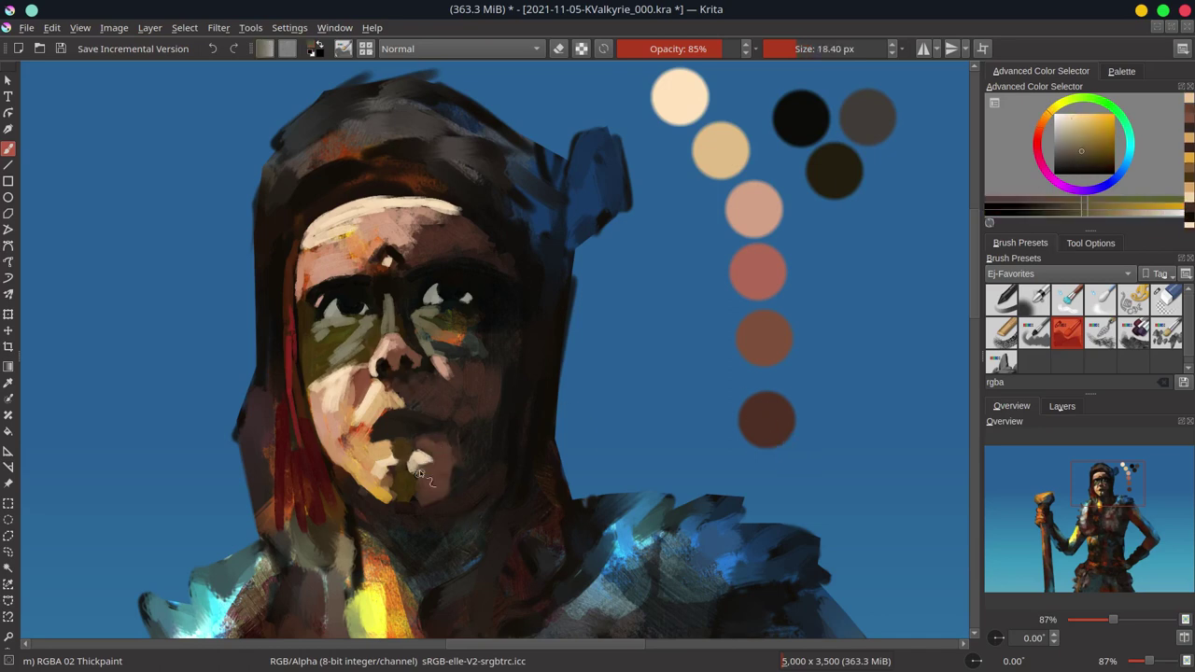
{"action": "left_click", "coordinate": [429, 463], "text": "ctrl"}
Step: Paint reddish brown around the mouth and a darker brown shadow on the cheek
{"action": "left_click", "coordinate": [435, 414], "text": "ctrl"}
{"action": "left_click_drag", "start_coordinate": [384, 390], "coordinate": [436, 383], "text": "shift"}
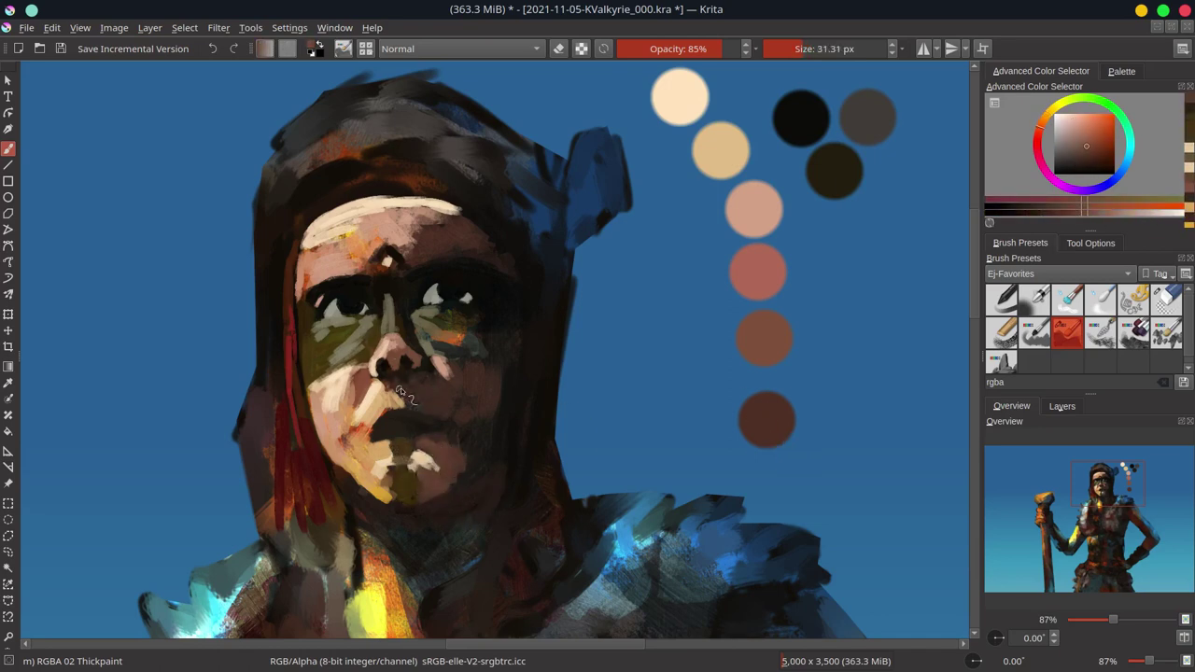
{"action": "left_click", "coordinate": [467, 379], "text": "ctrl"}
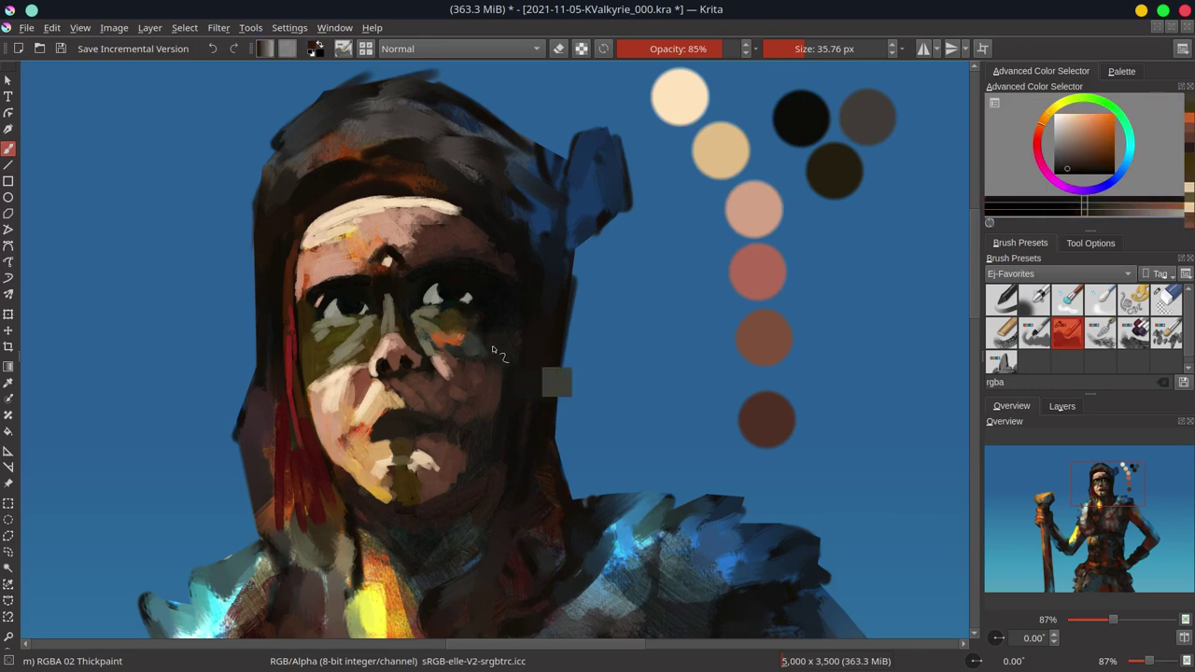
{"action": "mouse_move", "coordinate": [492, 432]}
{"action": "left_mouse_down", "text": "shift"}
{"action": "mouse_move", "coordinate": [460, 427]}
{"action": "mouse_move", "coordinate": [532, 430]}
{"action": "left_mouse_up", "text": "shift"}
{"action": "left_click", "coordinate": [480, 435], "text": "ctrl"}
Step: Add near-white catchlights in the eyes and a dark brown line down the nose
{"action": "left_click", "coordinate": [1058, 121]}
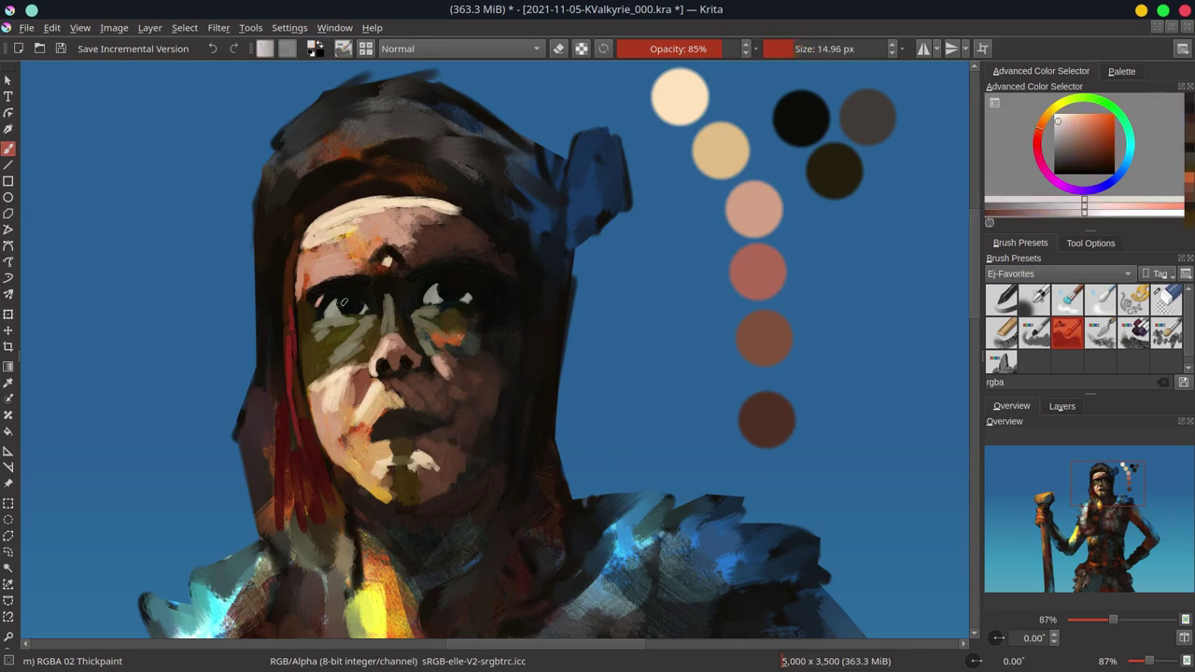
{"action": "left_click_drag", "start_coordinate": [523, 266], "coordinate": [449, 264], "text": "shift"}
{"action": "left_click", "coordinate": [397, 364], "text": "ctrl"}
{"action": "left_click_drag", "start_coordinate": [411, 359], "coordinate": [401, 360], "text": "shift"}
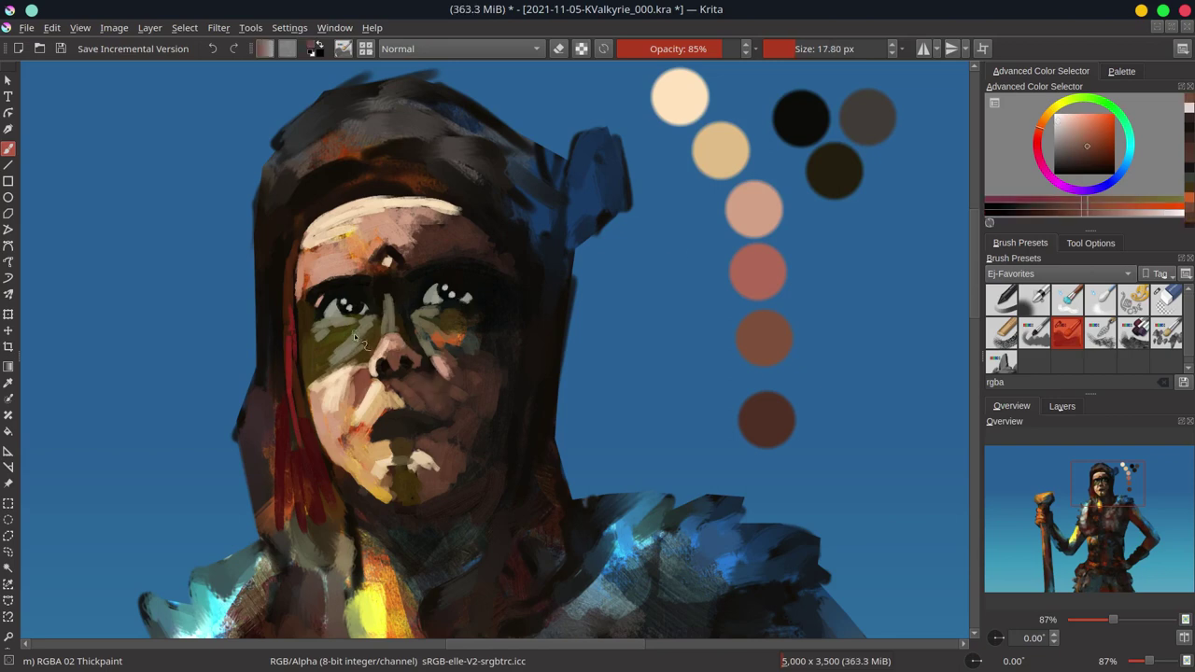
{"action": "left_click", "coordinate": [458, 336], "text": "ctrl"}
{"action": "left_click", "coordinate": [403, 425], "text": "ctrl"}
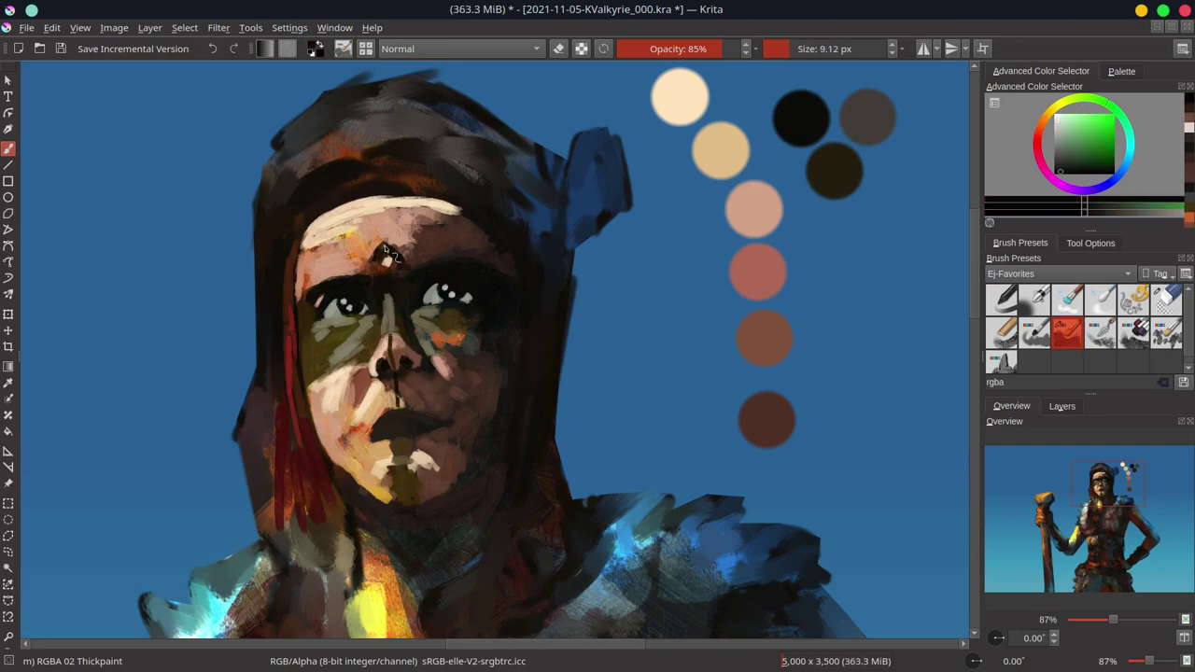
{"action": "scroll", "coordinate": [505, 407], "scroll_direction": "down", "scroll_amount": 6}
Step: Save the painting and add a thin dark red hair strand right of the face
{"action": "key", "text": "ctrl+s"}
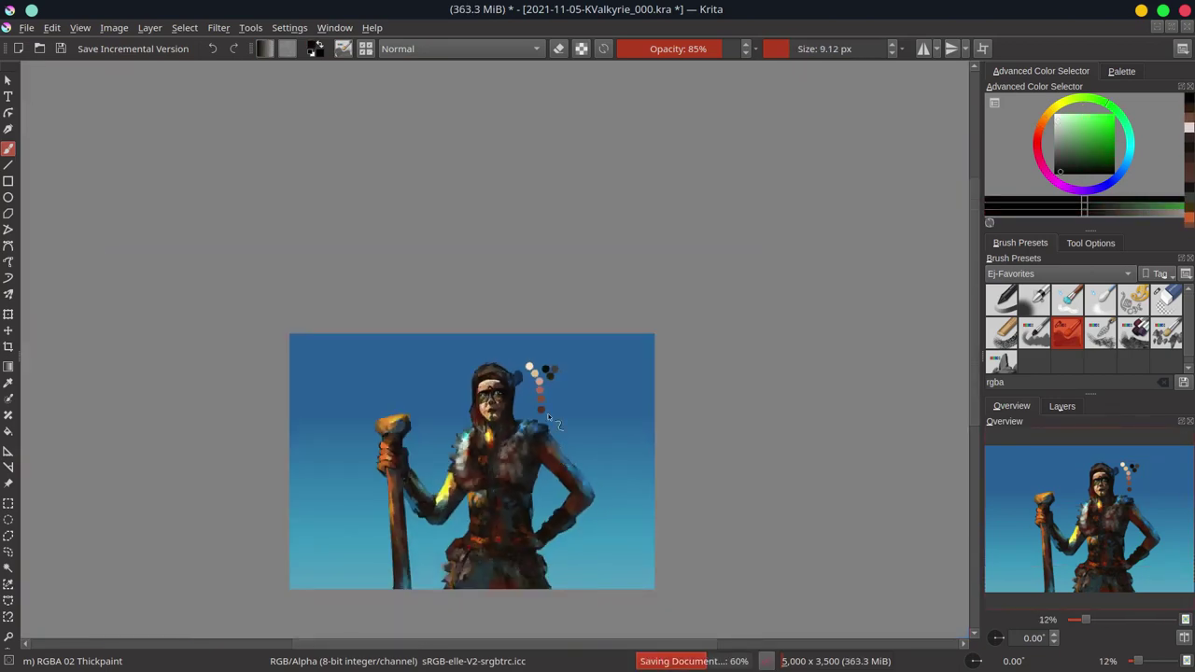
{"action": "scroll", "coordinate": [490, 442], "scroll_direction": "up", "scroll_amount": 6}
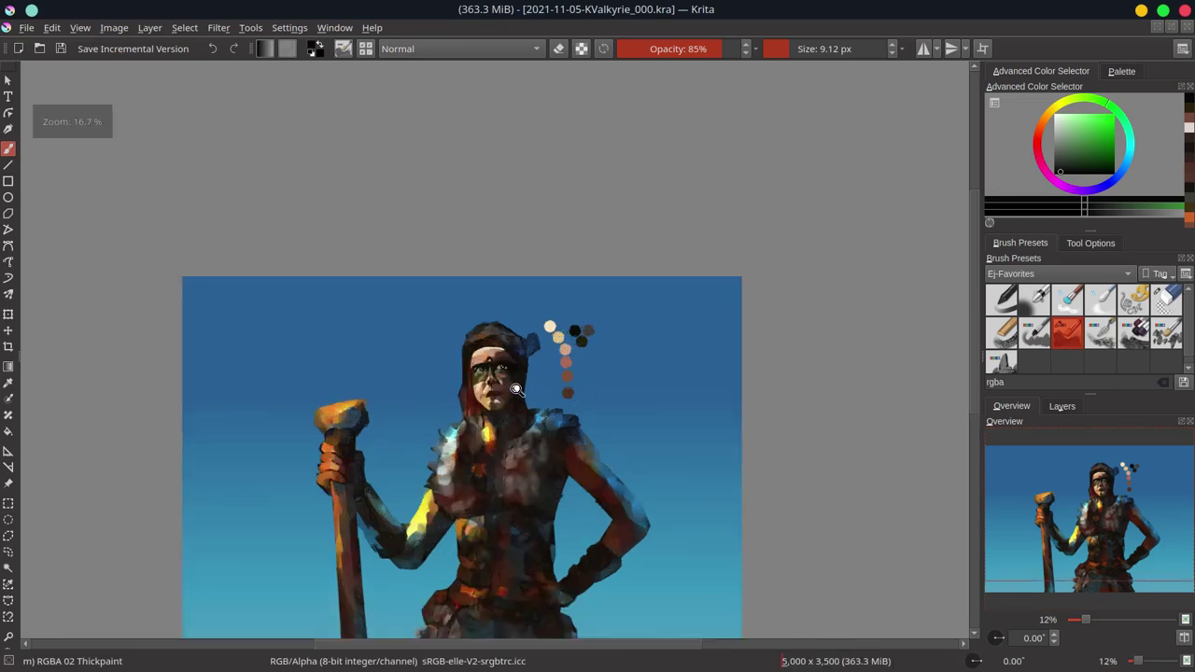
{"action": "left_click", "coordinate": [467, 457], "text": "ctrl"}
{"action": "left_click_drag", "start_coordinate": [530, 285], "coordinate": [540, 319]}
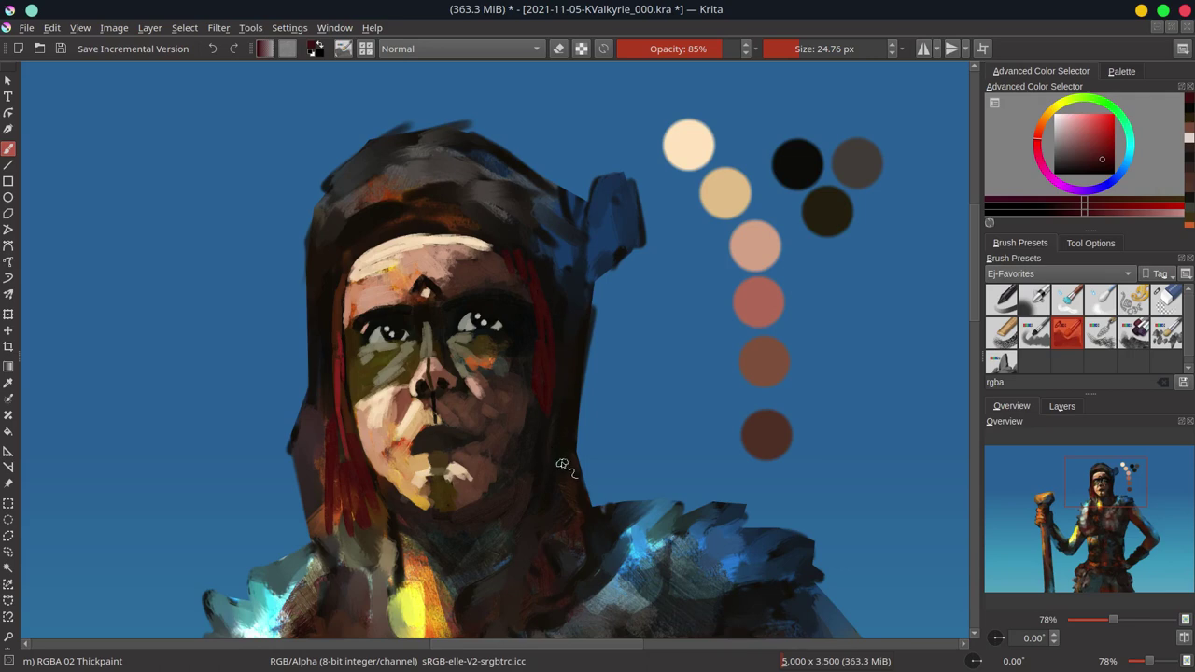
Step: Rework the hood above the forehead, erasing its top and left edge and repainting a light edge stroke
{"action": "left_click", "coordinate": [494, 187], "text": "ctrl"}
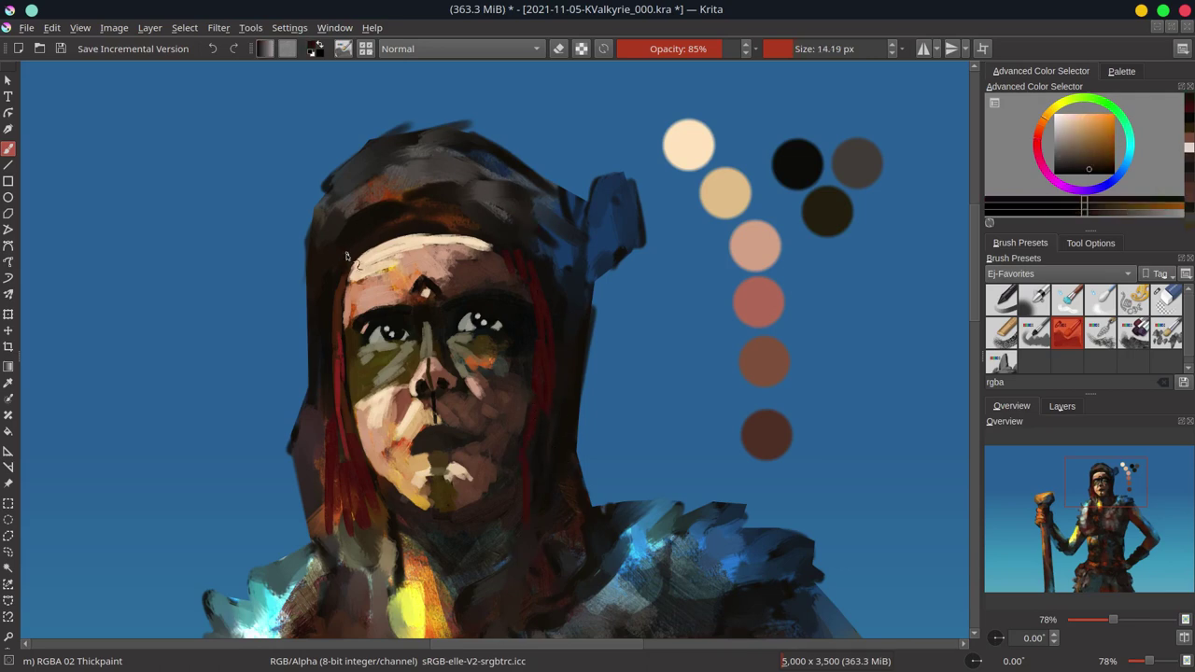
{"action": "left_click_drag", "start_coordinate": [494, 187], "coordinate": [357, 207]}
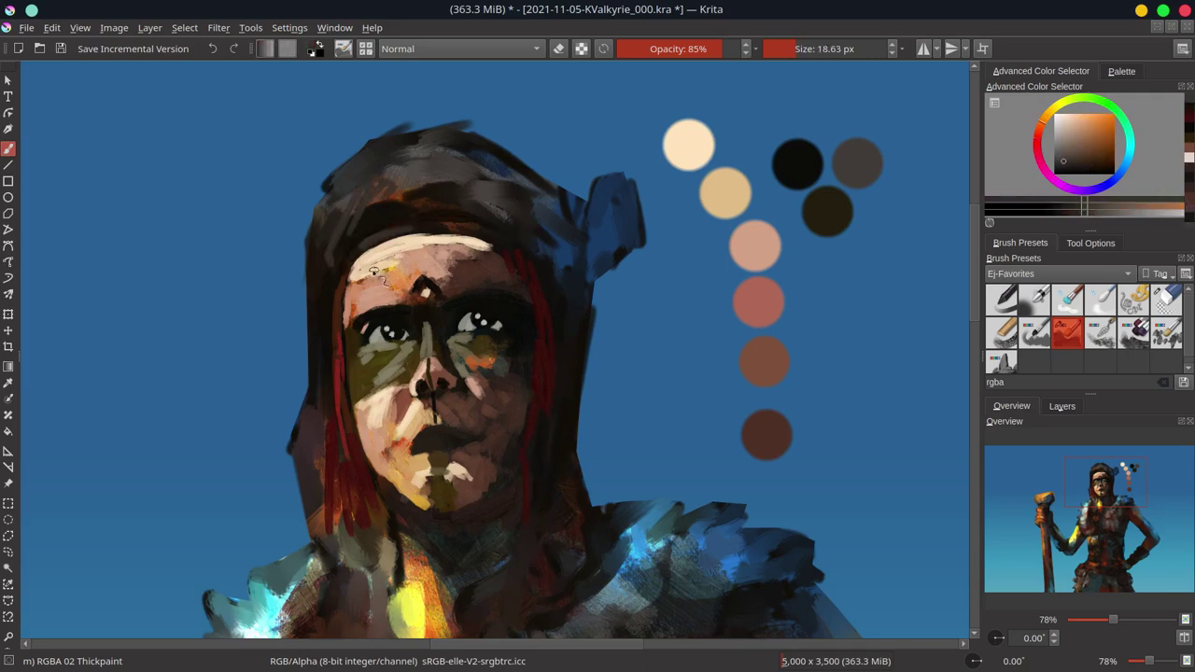
{"action": "key", "text": "e"}
{"action": "mouse_move", "coordinate": [275, 200]}
{"action": "left_mouse_down"}
{"action": "mouse_move", "coordinate": [461, 144]}
{"action": "mouse_move", "coordinate": [508, 173]}
{"action": "left_mouse_up"}
{"action": "key", "text": "e"}
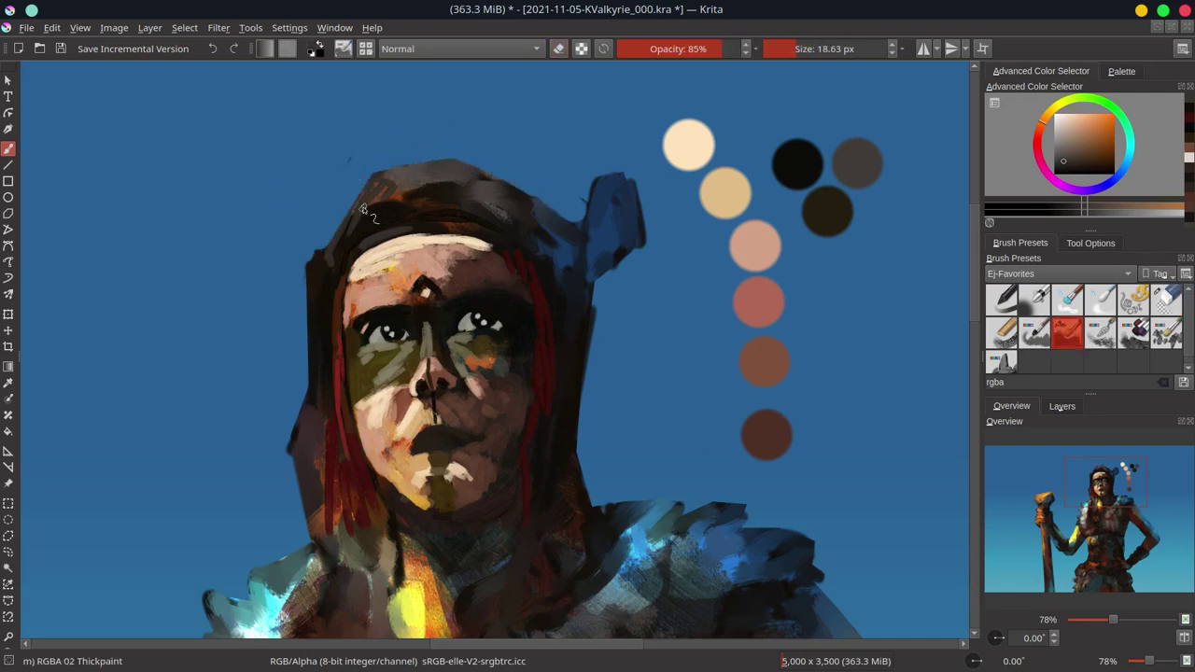
{"action": "left_click", "coordinate": [410, 261], "text": "ctrl"}
{"action": "mouse_move", "coordinate": [411, 177]}
{"action": "left_mouse_down"}
{"action": "mouse_move", "coordinate": [313, 271]}
{"action": "mouse_move", "coordinate": [318, 364]}
{"action": "mouse_move", "coordinate": [288, 448]}
{"action": "left_mouse_up"}
Step: Paint dark red along the hood's top-left edge
{"action": "left_click", "coordinate": [322, 262], "text": "ctrl"}
{"action": "left_click", "coordinate": [366, 287], "text": "ctrl"}
{"action": "left_click", "coordinate": [549, 338], "text": "ctrl"}
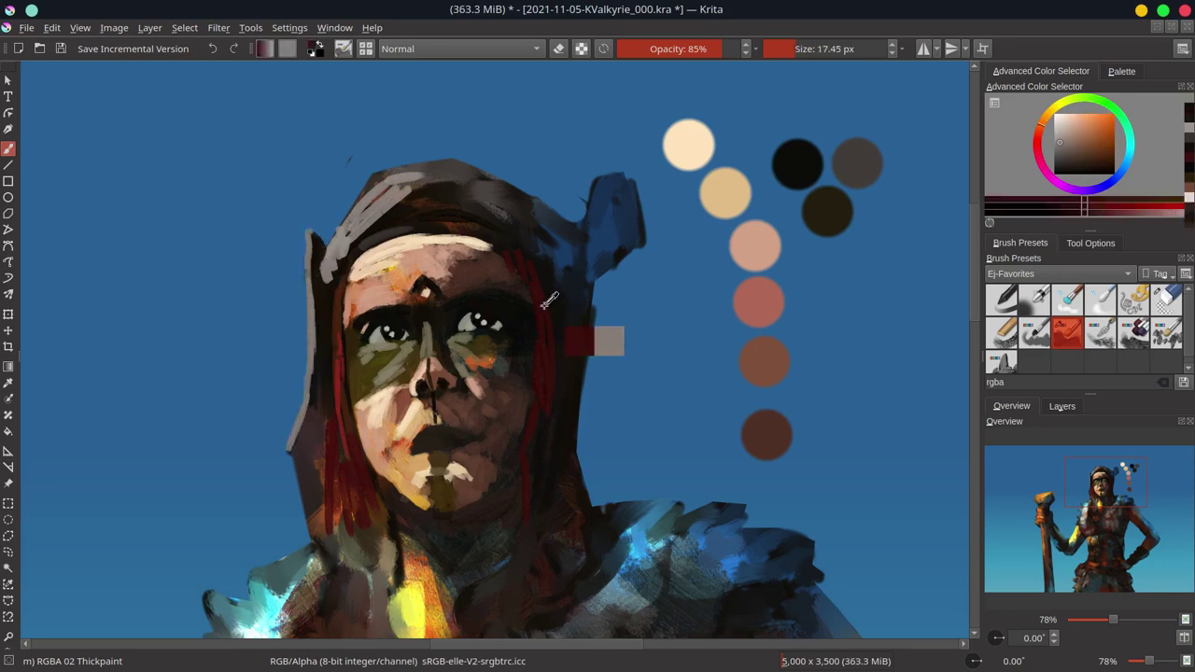
{"action": "mouse_move", "coordinate": [340, 212]}
{"action": "left_mouse_down"}
{"action": "mouse_move", "coordinate": [411, 161]}
{"action": "mouse_move", "coordinate": [513, 178]}
{"action": "left_mouse_up"}
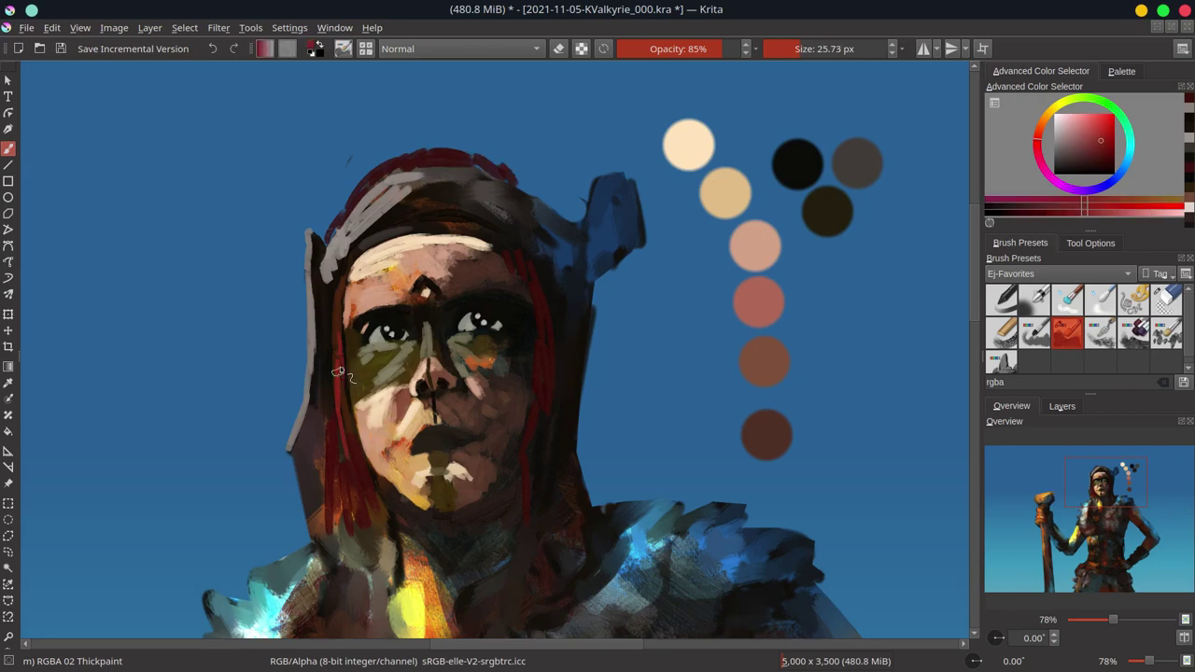
Step: Add a light grey stroke along the hood top and red at its right edge, then save
{"action": "key", "text": "slash"}
{"action": "key", "text": "slash"}
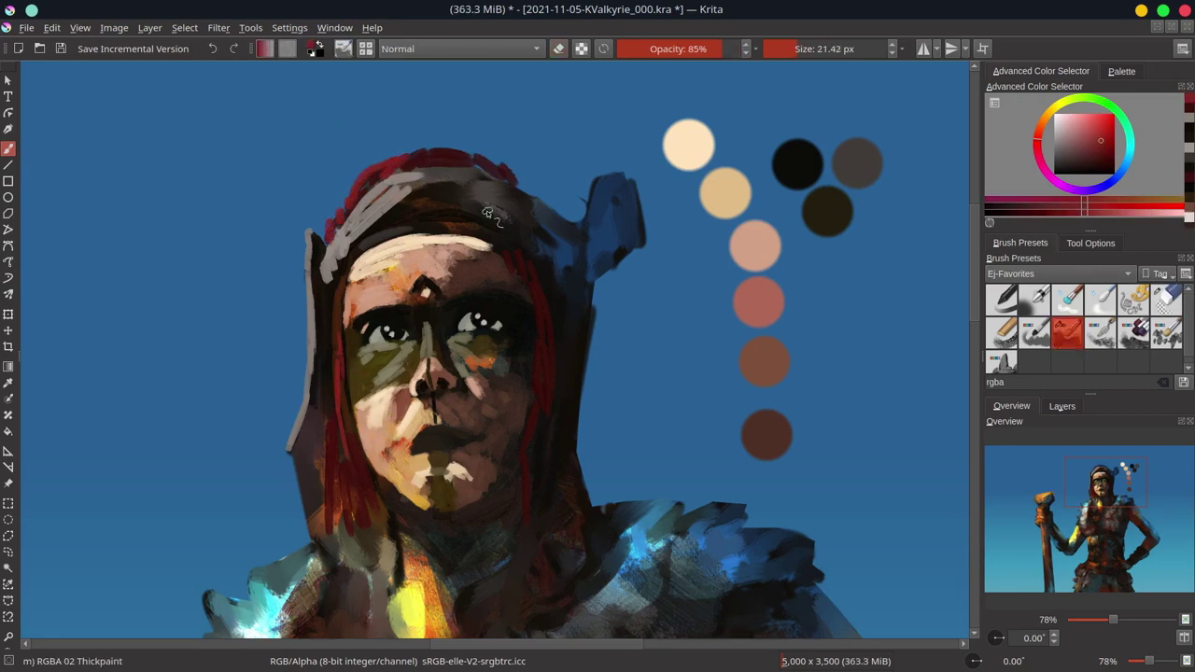
{"action": "left_click", "coordinate": [405, 175], "text": "ctrl"}
{"action": "left_click", "coordinate": [504, 187], "text": "ctrl"}
{"action": "mouse_move", "coordinate": [405, 175]}
{"action": "left_mouse_down"}
{"action": "mouse_move", "coordinate": [487, 166]}
{"action": "mouse_move", "coordinate": [515, 209]}
{"action": "left_mouse_up"}
{"action": "left_click", "coordinate": [490, 166], "text": "ctrl"}
{"action": "left_click_drag", "start_coordinate": [490, 166], "coordinate": [512, 176]}
{"action": "key", "text": "slash"}
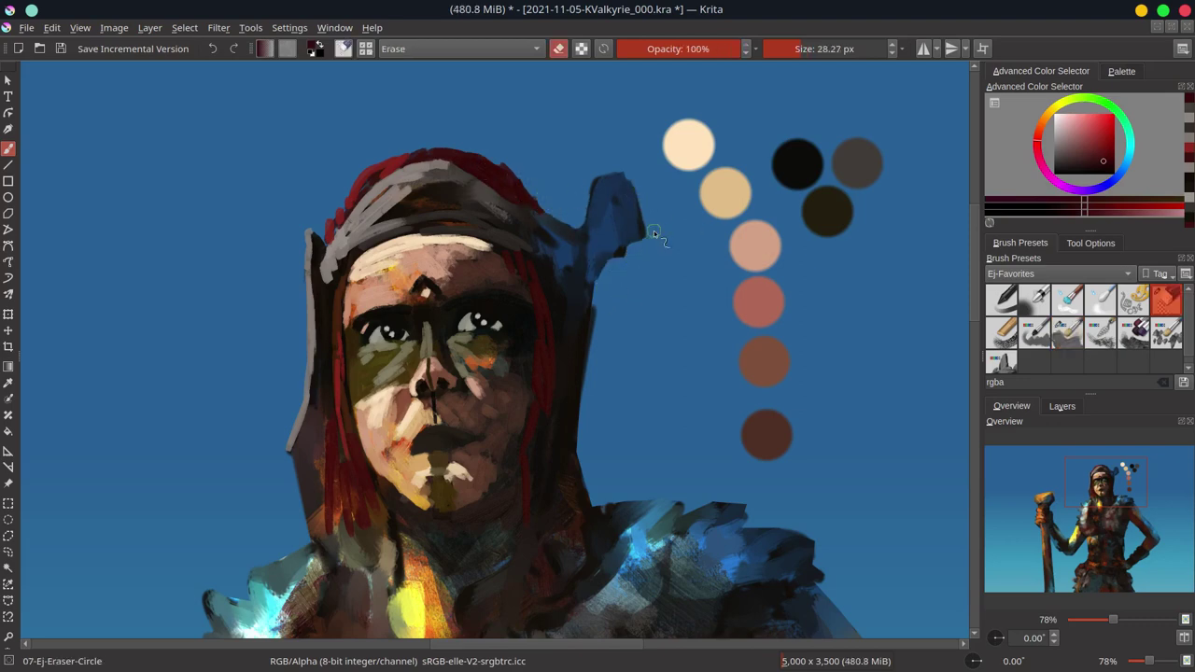
{"action": "key", "text": "ctrl+s"}
Step: Paint a tan patch on the nose and cover it with darker sampled tones
{"action": "left_click", "coordinate": [520, 301], "text": "ctrl"}
{"action": "key", "text": "slash"}
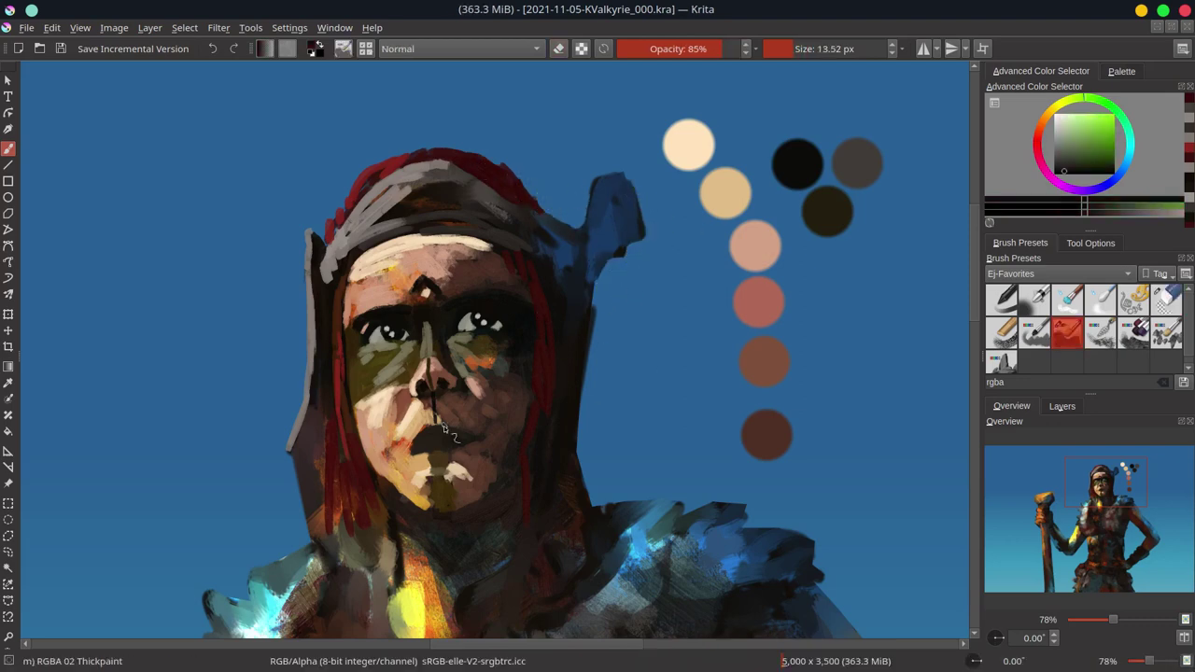
{"action": "left_click", "coordinate": [466, 475], "text": "ctrl"}
{"action": "left_click_drag", "start_coordinate": [431, 407], "coordinate": [427, 384]}
{"action": "left_click", "coordinate": [397, 352], "text": "ctrl"}
{"action": "left_click", "coordinate": [476, 325], "text": "ctrl"}
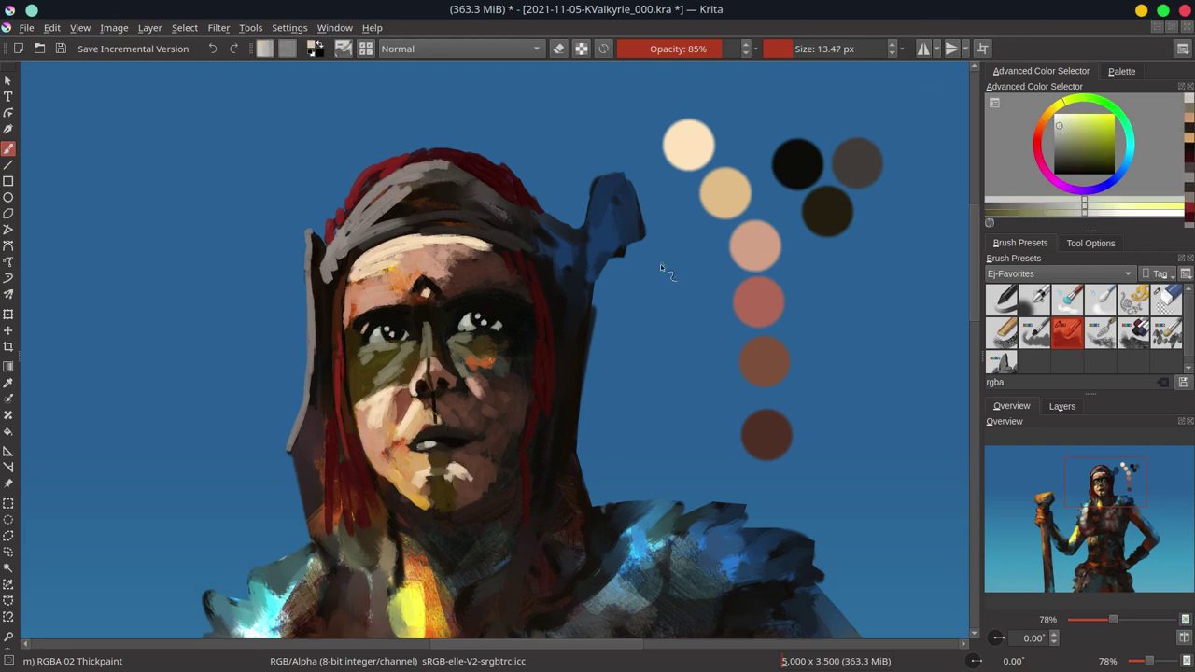
Step: Cover the helmet top in grey-brown and dab pale grey rivets along its rim
{"action": "left_click", "coordinate": [531, 238], "text": "ctrl"}
{"action": "mouse_move", "coordinate": [412, 178]}
{"action": "left_mouse_down"}
{"action": "mouse_move", "coordinate": [374, 221]}
{"action": "mouse_move", "coordinate": [394, 190]}
{"action": "left_mouse_up"}
{"action": "left_click", "coordinate": [392, 203], "text": "ctrl"}
{"action": "left_click", "coordinate": [355, 257], "text": "ctrl"}
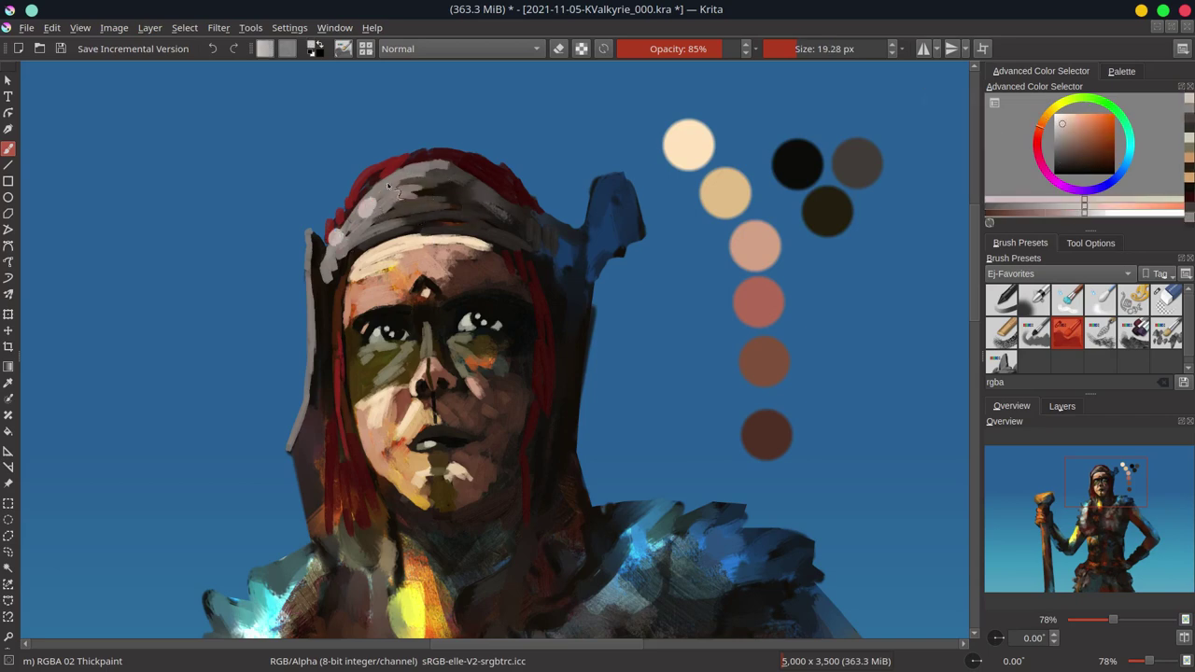
{"action": "left_click", "coordinate": [530, 211], "text": "ctrl"}
{"action": "left_click", "coordinate": [1062, 126]}
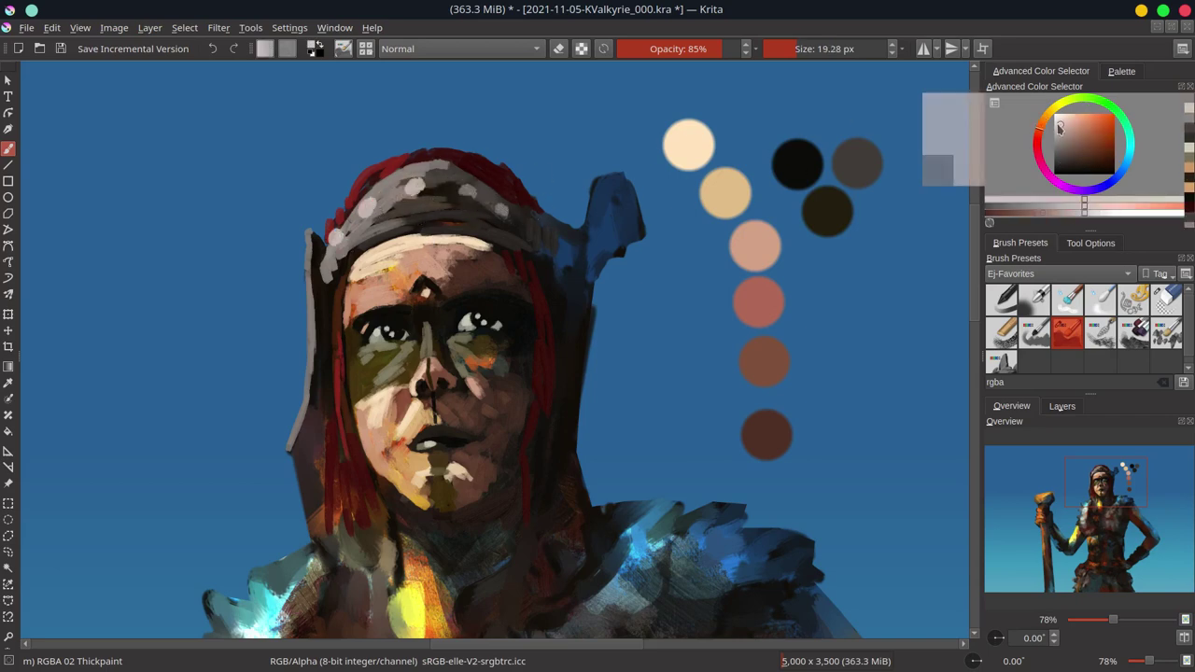
{"action": "left_click", "coordinate": [465, 191]}
{"action": "left_click_drag", "start_coordinate": [327, 269], "coordinate": [375, 201]}
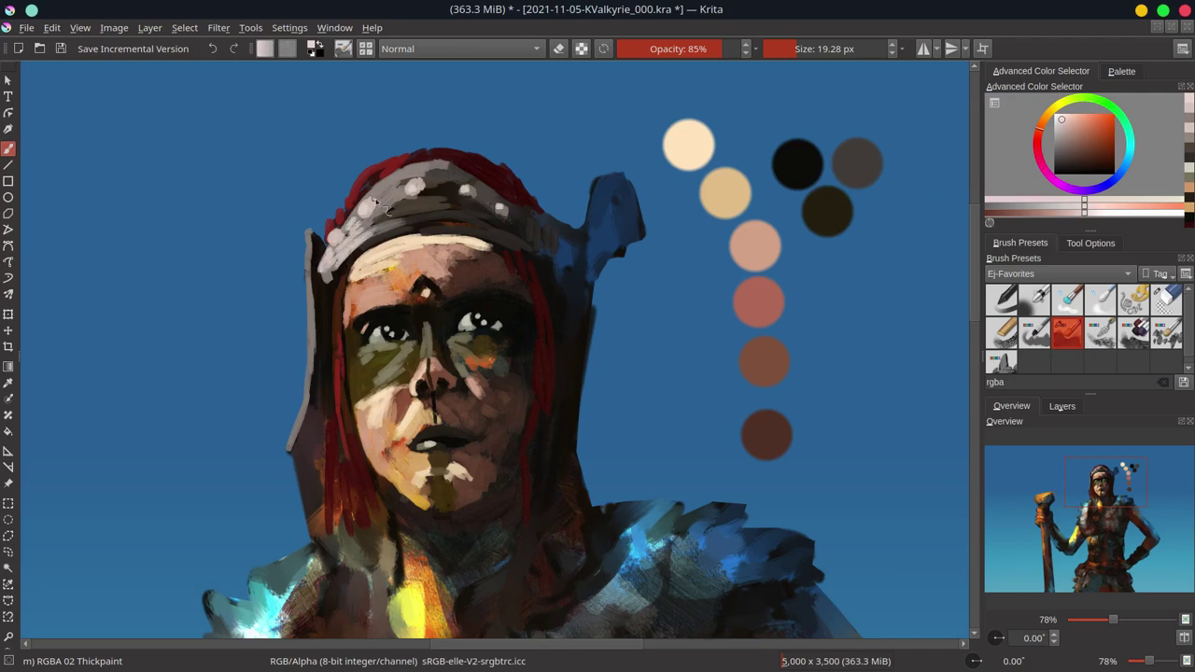
Step: Paint a light stroke and dark blue accent down the helmet's left edge
{"action": "left_click_drag", "start_coordinate": [312, 280], "coordinate": [285, 450]}
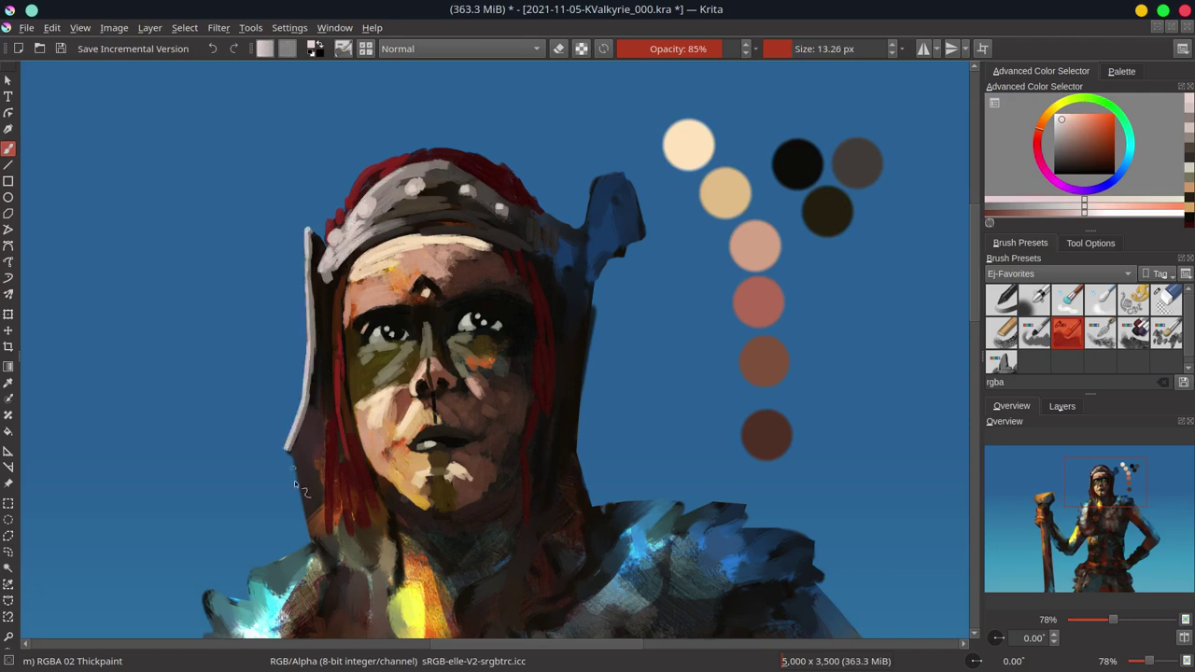
{"action": "left_click", "coordinate": [322, 297], "text": "ctrl"}
{"action": "mouse_move", "coordinate": [318, 290]}
{"action": "left_mouse_down"}
{"action": "mouse_move", "coordinate": [328, 290]}
{"action": "mouse_move", "coordinate": [323, 401]}
{"action": "left_mouse_up"}
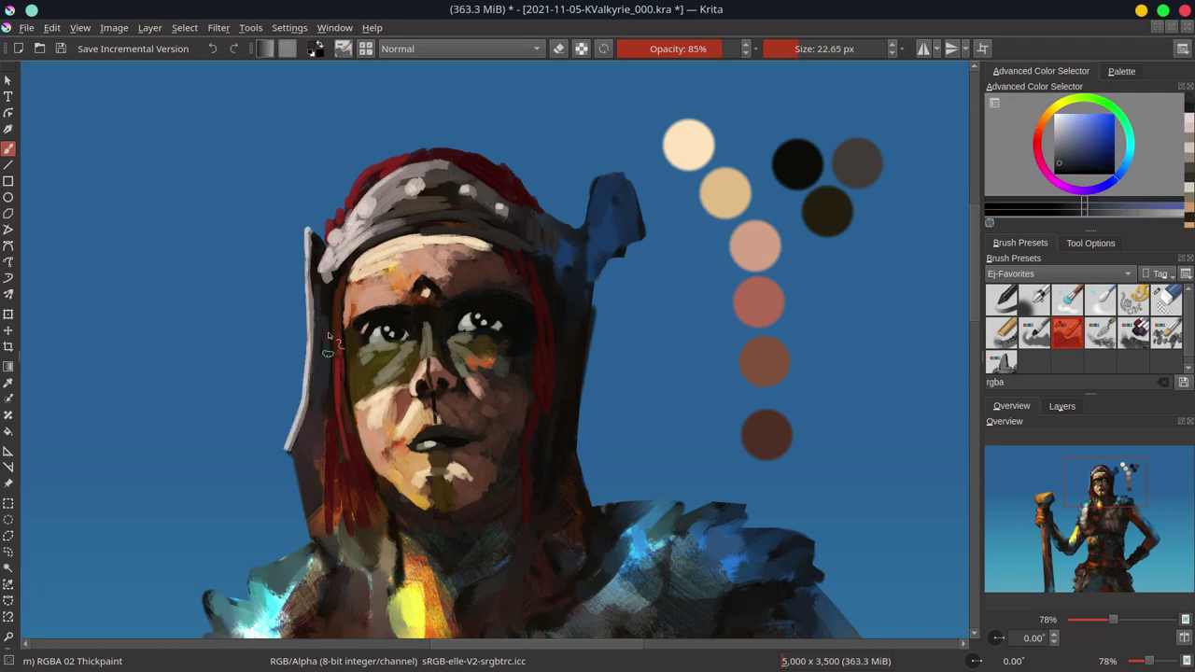
{"action": "left_click", "coordinate": [328, 375], "text": "ctrl"}
{"action": "left_click_drag", "start_coordinate": [334, 350], "coordinate": [322, 316]}
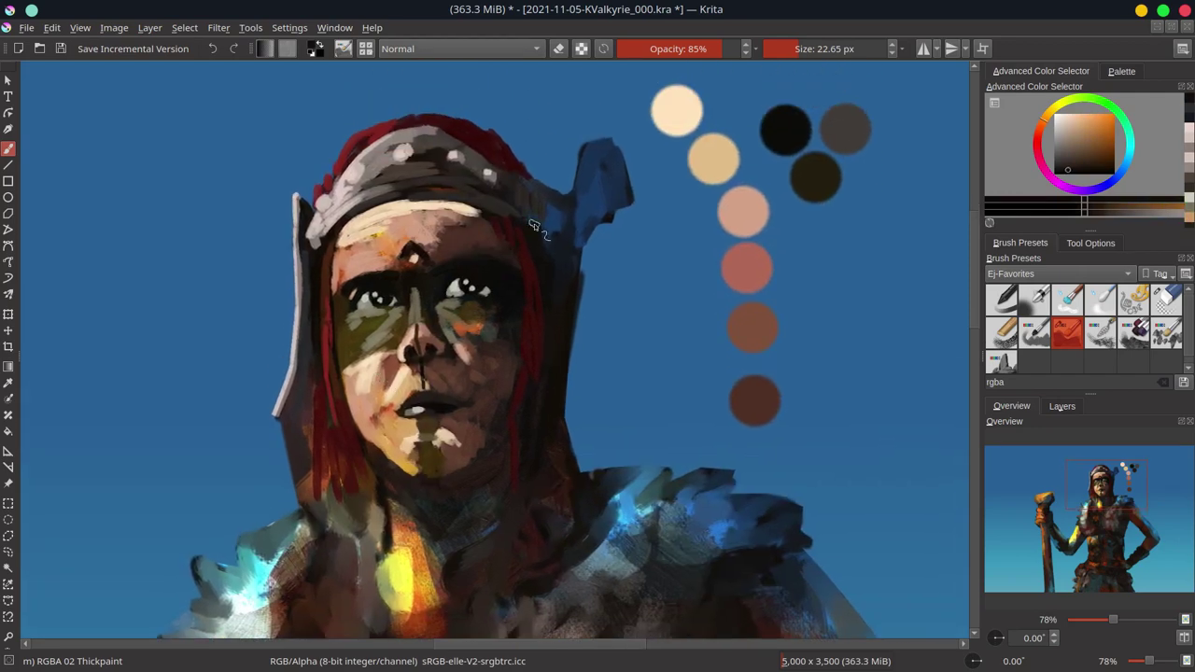
{"action": "left_click", "coordinate": [543, 202], "text": "ctrl"}
Step: Save the painting and zoom out to see the whole figure
{"action": "key", "text": "bracketleft"}
{"action": "key", "text": "e"}
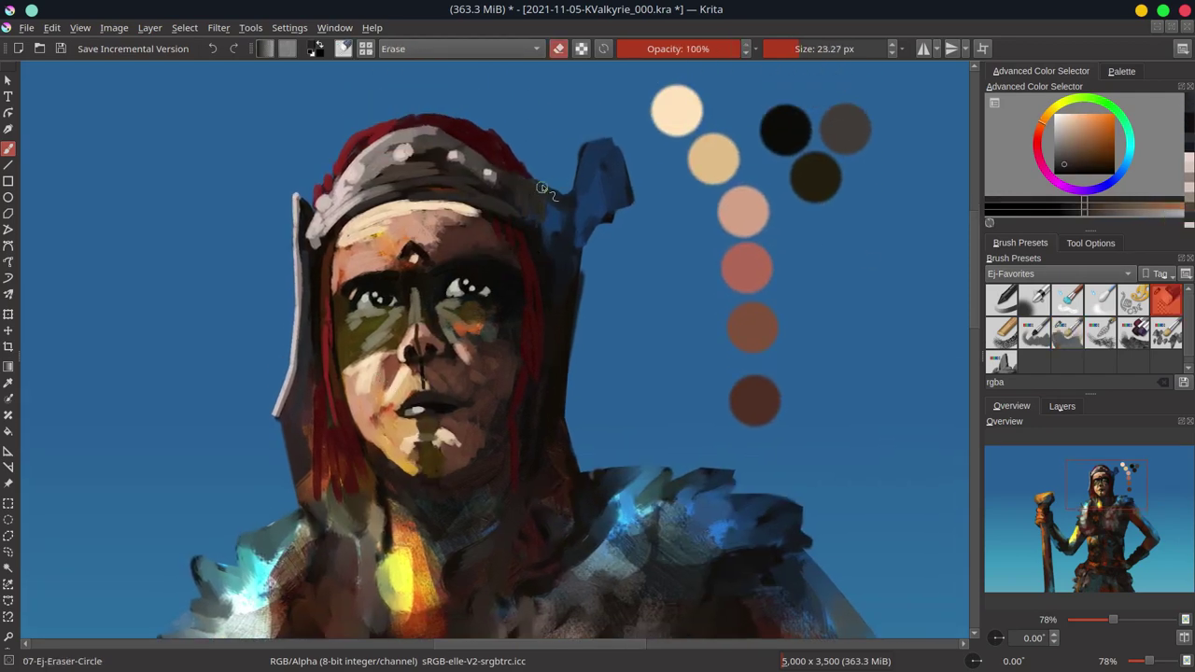
{"action": "key", "text": "ctrl+s"}
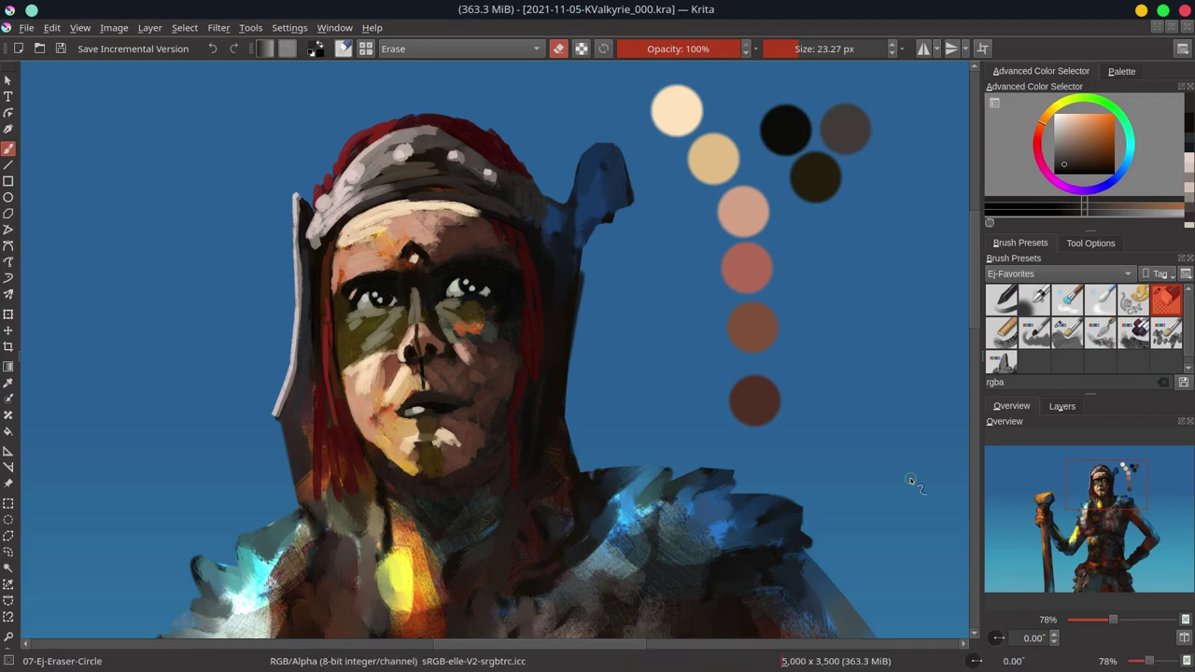
{"action": "key", "text": "minus"}
{"action": "key", "text": "minus"}
{"action": "key", "text": "minus"}
{"action": "scroll", "coordinate": [714, 350], "scroll_direction": "up", "scroll_amount": 10}
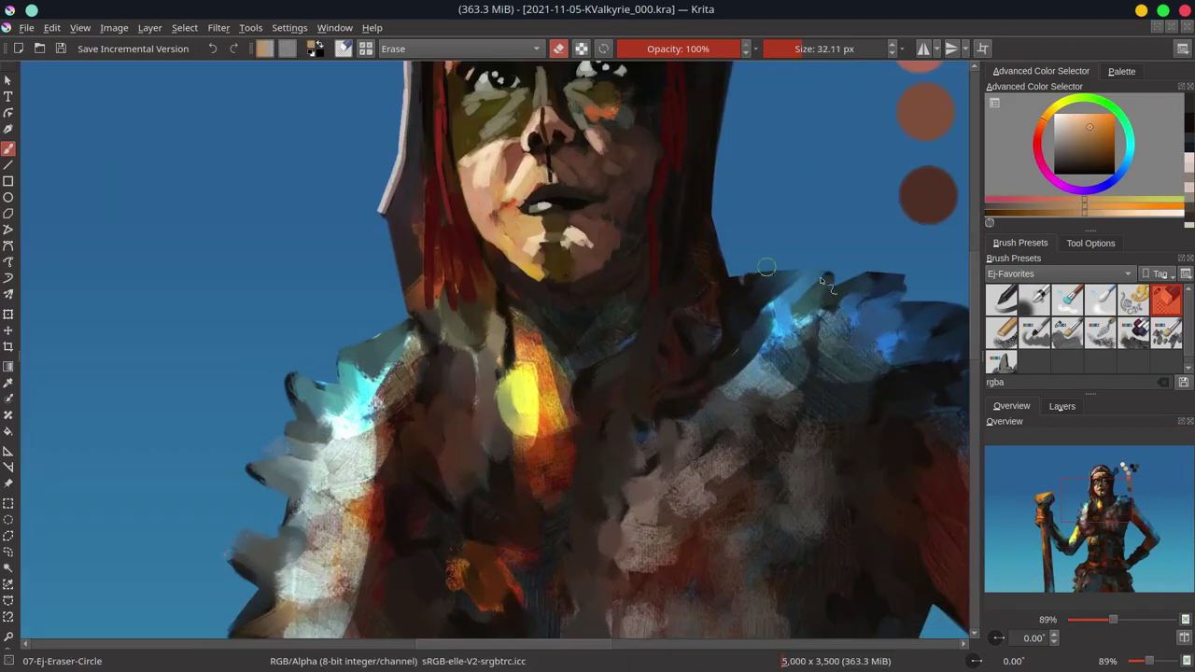
Step: Return to the brush, pick a light skin colour, zoom out and save the painting
{"action": "key", "text": "e"}
{"action": "left_click", "coordinate": [501, 207], "text": "ctrl"}
{"action": "key", "text": "minus"}
{"action": "key", "text": "minus"}
{"action": "key", "text": "minus"}
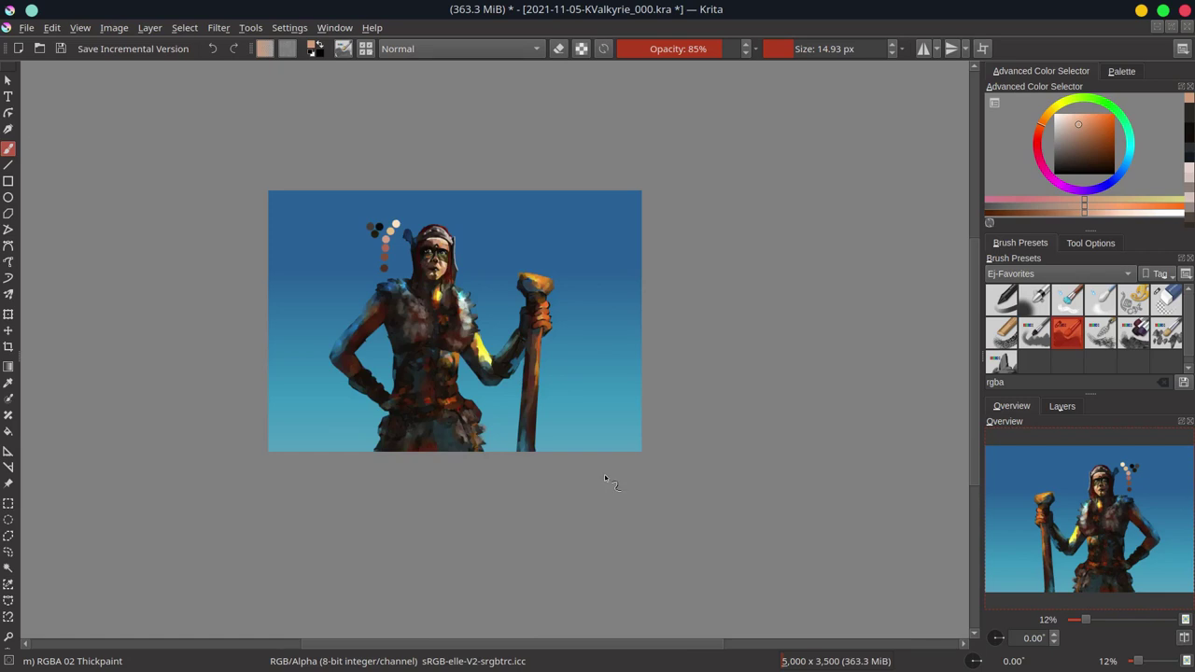
{"action": "key", "text": "ctrl+s"}
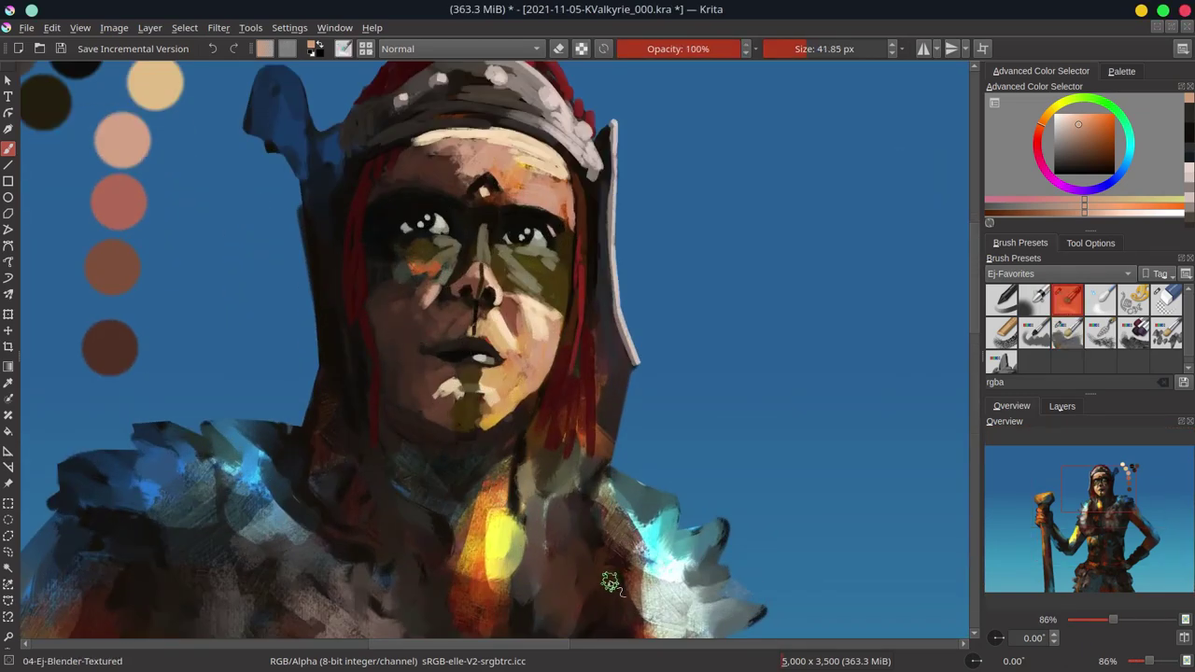
Step: Paint darker and lighter skin tones onto the neck with the Thickpaint brush
{"action": "key", "text": "/"}
{"action": "left_click", "coordinate": [418, 316], "text": "ctrl"}
{"action": "left_click", "coordinate": [415, 344], "text": "ctrl"}
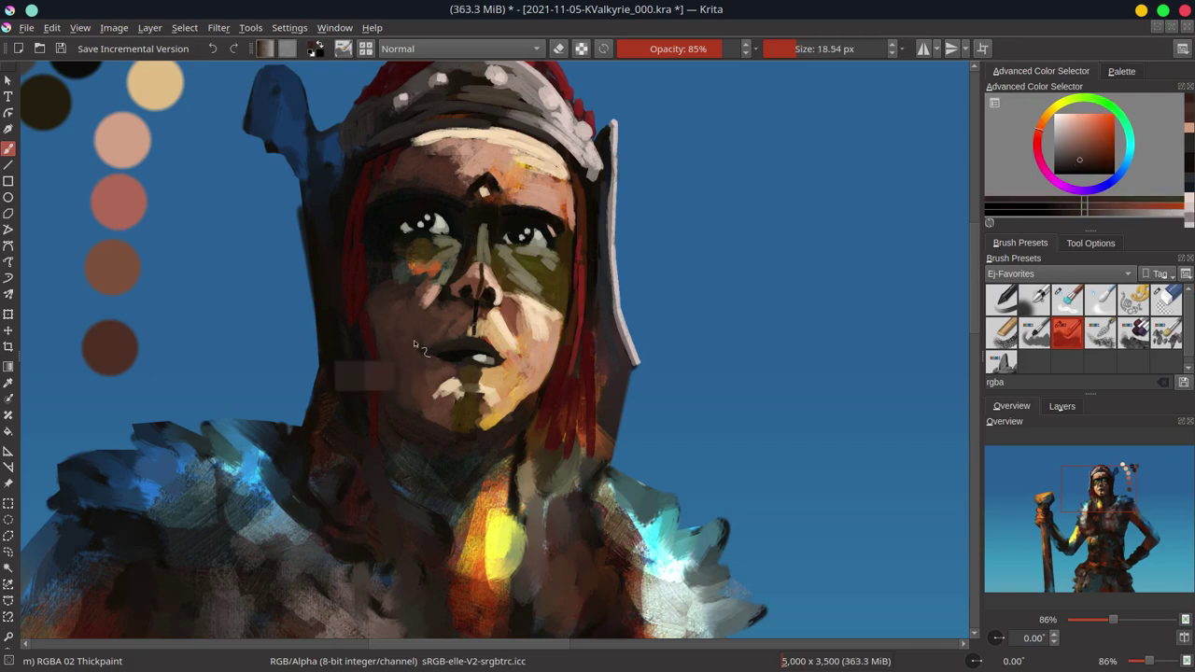
{"action": "left_click_drag", "start_coordinate": [416, 345], "coordinate": [422, 372]}
{"action": "left_click", "coordinate": [497, 461], "text": "ctrl"}
{"action": "left_click_drag", "start_coordinate": [497, 461], "coordinate": [466, 485]}
Step: Build up the neck with peach strokes, dark red shading and light highlights
{"action": "left_click", "coordinate": [230, 119], "text": "ctrl"}
{"action": "left_click_drag", "start_coordinate": [489, 399], "coordinate": [474, 536]}
{"action": "left_click_drag", "start_coordinate": [483, 455], "coordinate": [482, 523]}
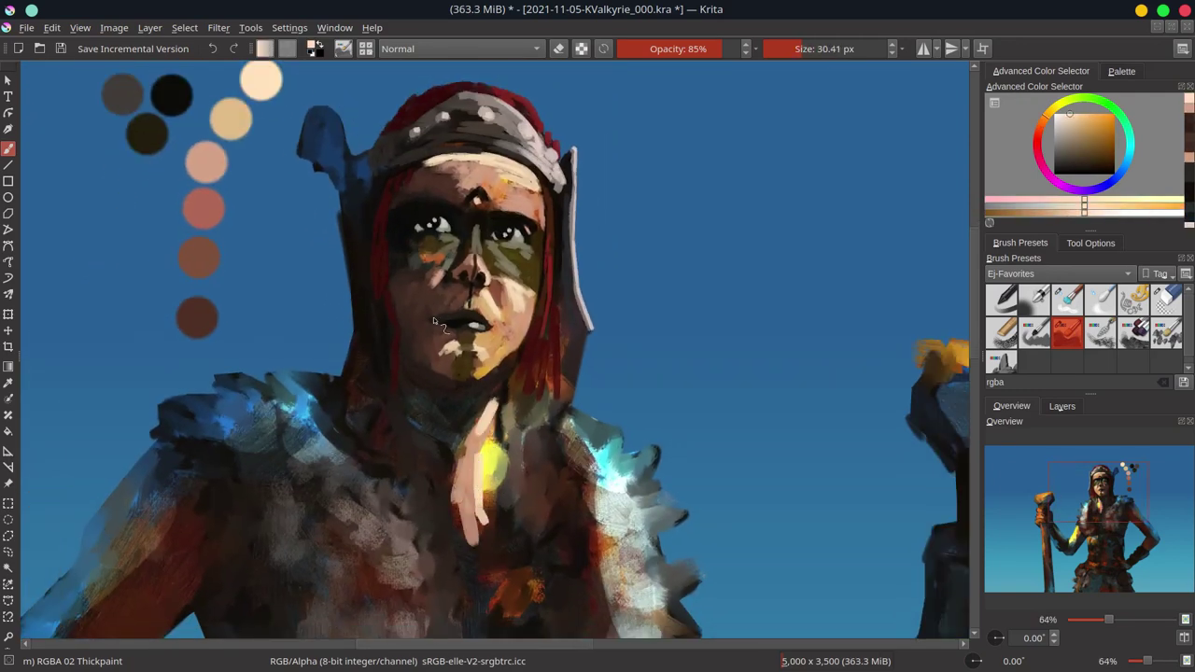
{"action": "left_click", "coordinate": [433, 316], "text": "ctrl"}
{"action": "mouse_move", "coordinate": [492, 431]}
{"action": "left_mouse_down"}
{"action": "mouse_move", "coordinate": [491, 504]}
{"action": "mouse_move", "coordinate": [467, 574]}
{"action": "left_mouse_up"}
{"action": "left_click_drag", "start_coordinate": [509, 369], "coordinate": [521, 417]}
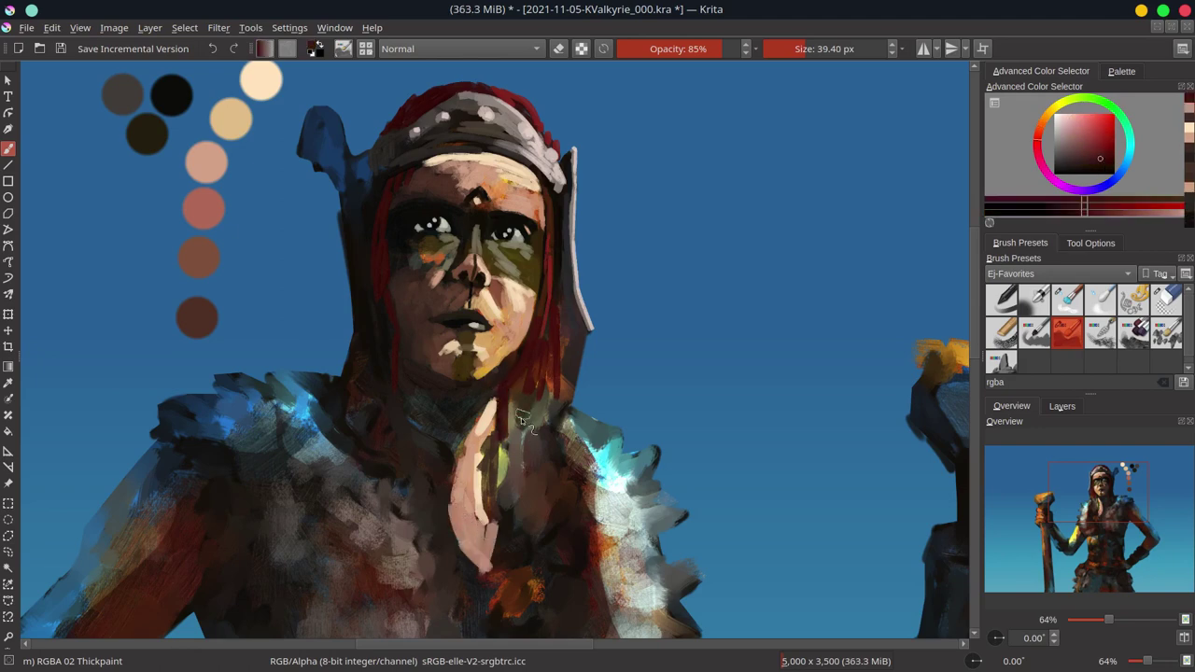
{"action": "scroll", "coordinate": [536, 425], "scroll_direction": "up", "scroll_amount": 3}
Step: Erase a stray patch near the jaw and darken the hair along the helmet edge in orange-brown
{"action": "key", "text": "e"}
{"action": "left_click_drag", "start_coordinate": [630, 453], "coordinate": [608, 512]}
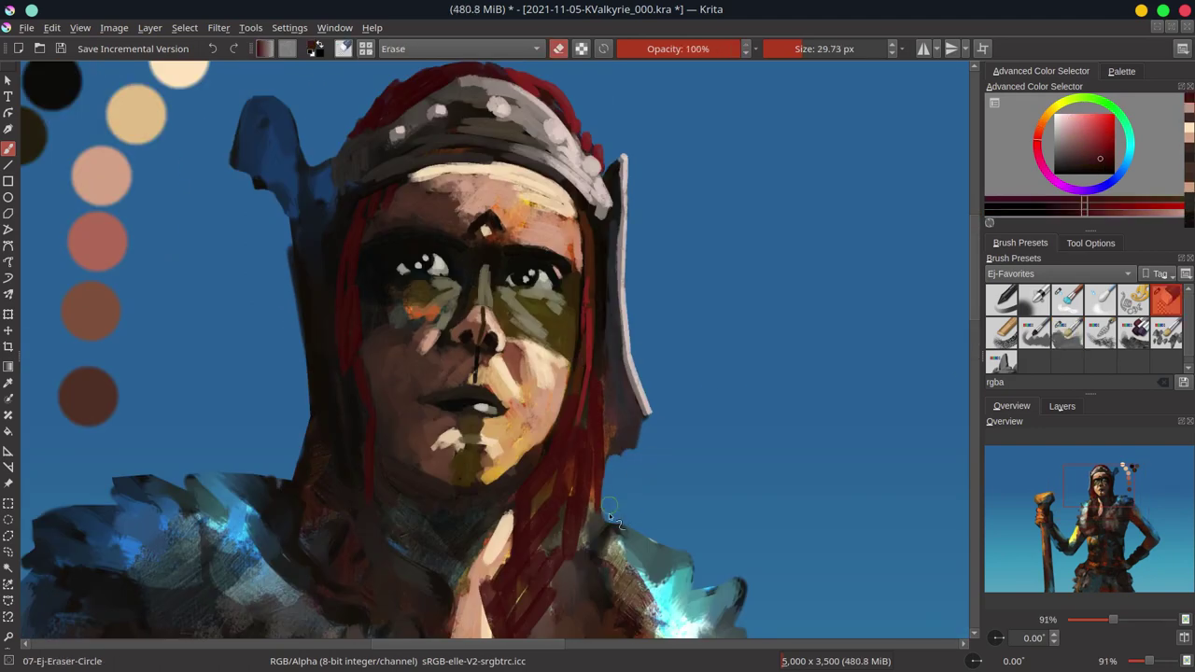
{"action": "key", "text": "e"}
{"action": "left_click", "coordinate": [554, 372], "text": "ctrl"}
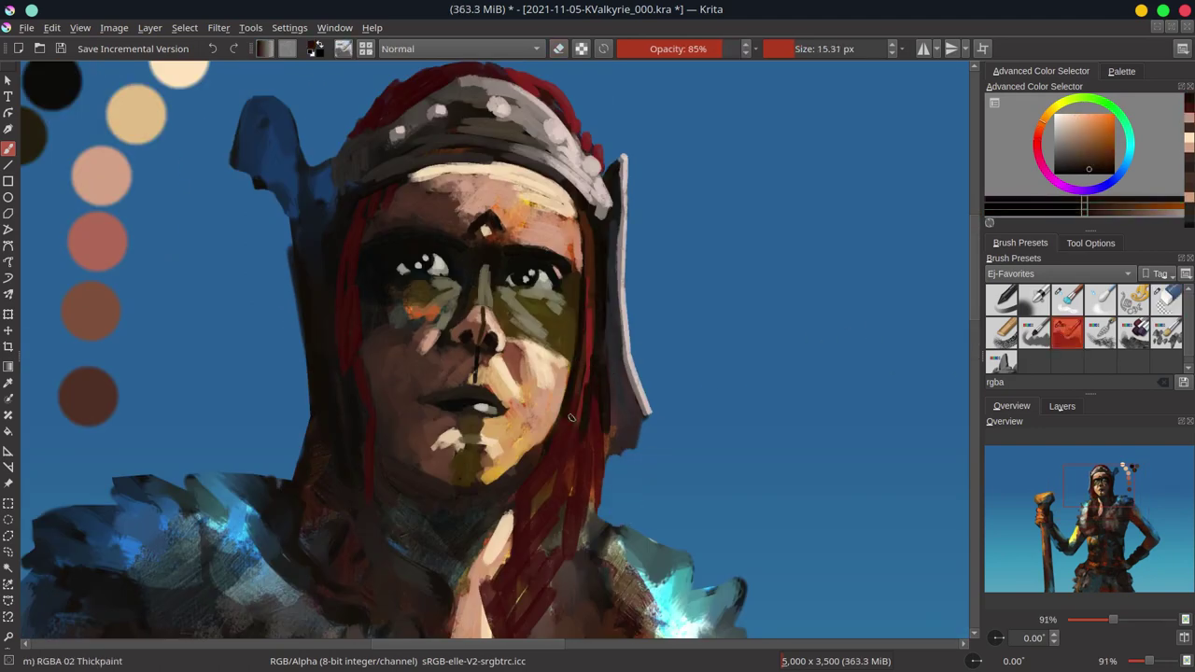
{"action": "mouse_move", "coordinate": [571, 416]}
{"action": "left_mouse_down"}
{"action": "mouse_move", "coordinate": [556, 440]}
{"action": "mouse_move", "coordinate": [644, 448]}
{"action": "mouse_move", "coordinate": [642, 427]}
{"action": "left_mouse_up"}
{"action": "left_click", "coordinate": [566, 420], "text": "ctrl"}
{"action": "left_click", "coordinate": [647, 414], "text": "ctrl"}
{"action": "key", "text": "["}
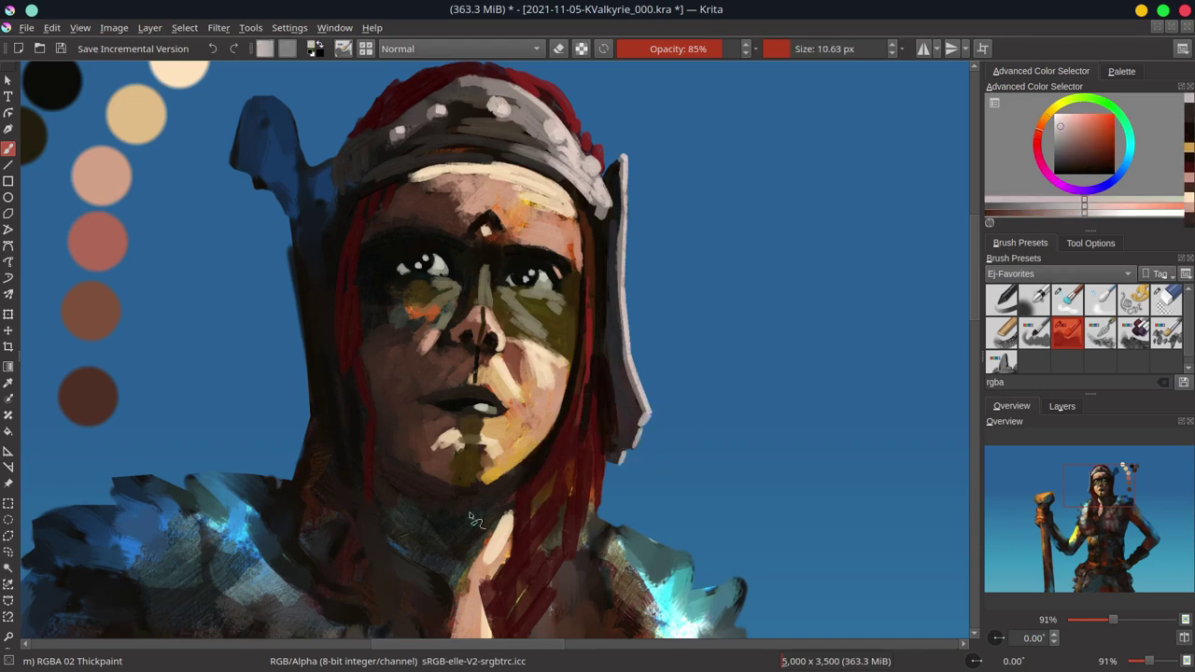
Step: Darken the hair beside and left of the face with near-black brown strokes
{"action": "left_click", "coordinate": [353, 282], "text": "ctrl"}
{"action": "key", "text": "]"}
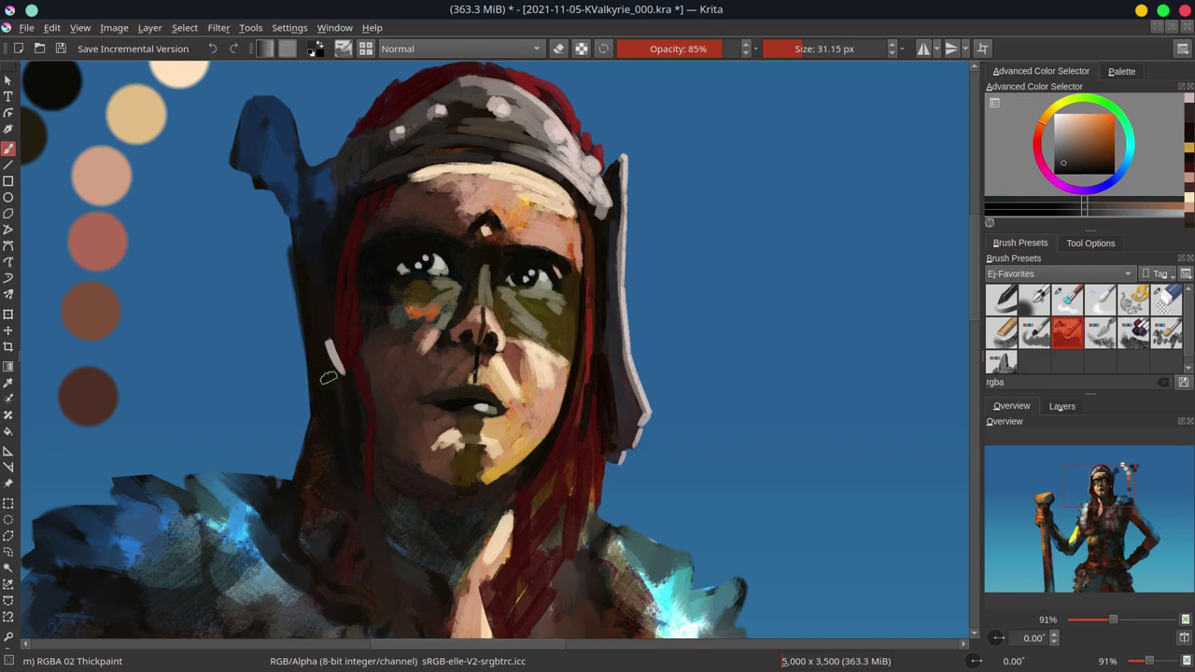
{"action": "left_click_drag", "start_coordinate": [338, 395], "coordinate": [353, 436]}
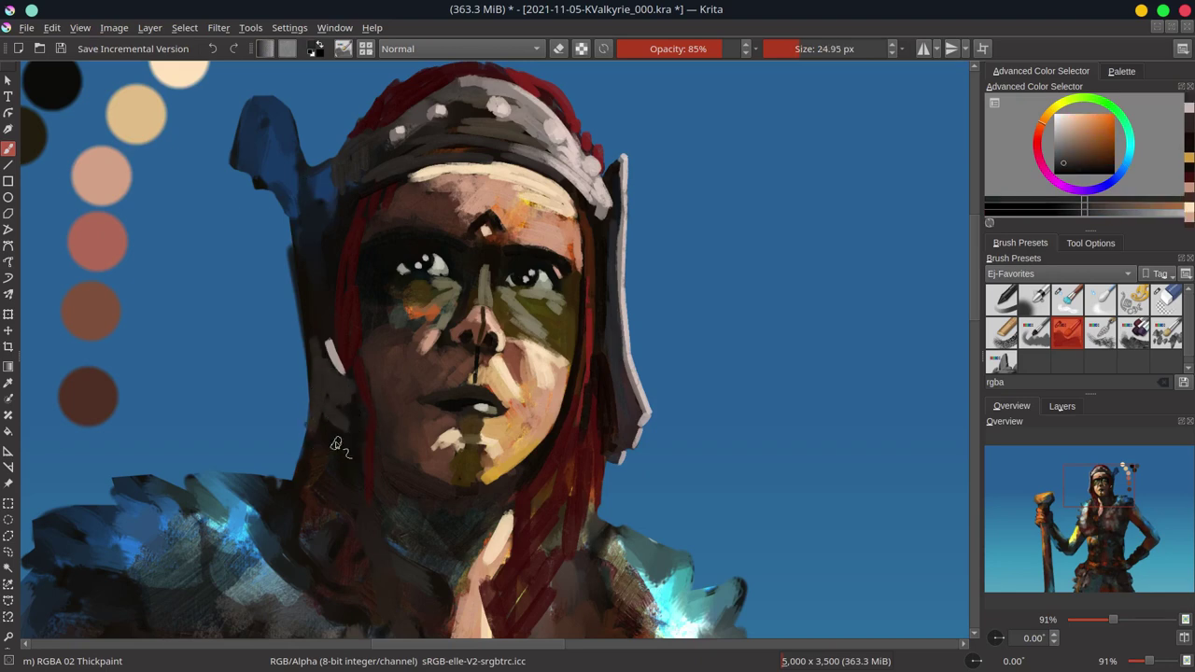
{"action": "left_click_drag", "start_coordinate": [318, 336], "coordinate": [298, 241]}
{"action": "left_click_drag", "start_coordinate": [312, 290], "coordinate": [266, 215]}
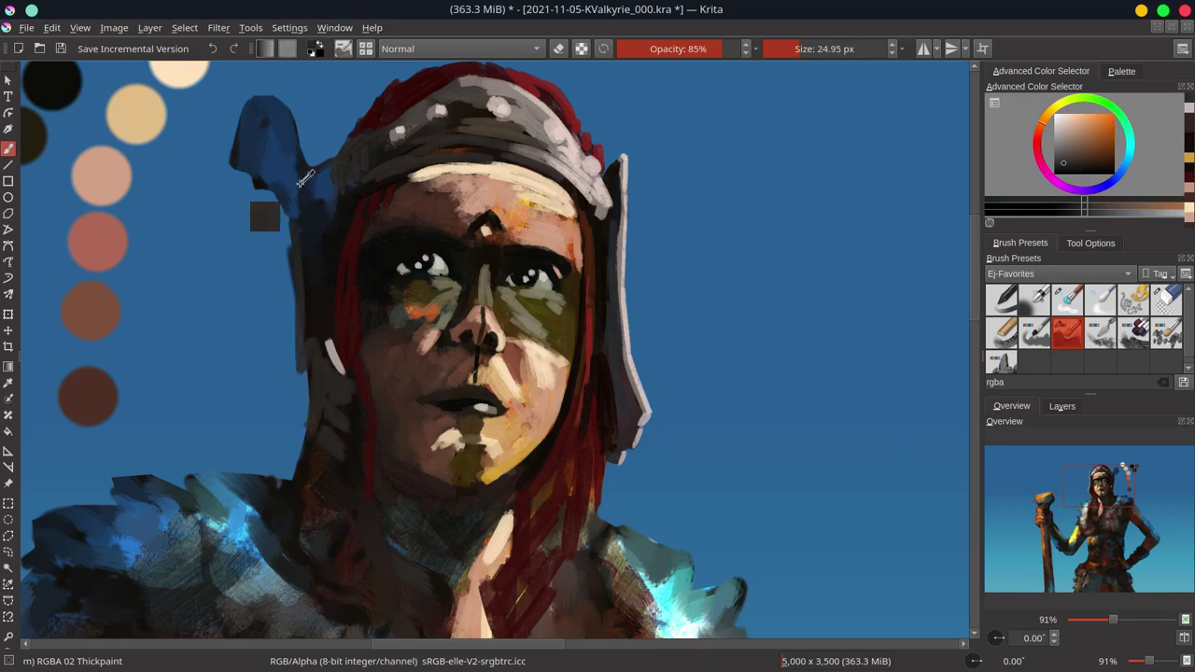
{"action": "left_click", "coordinate": [334, 234], "text": "ctrl"}
{"action": "key", "text": "["}
{"action": "key", "text": "e"}
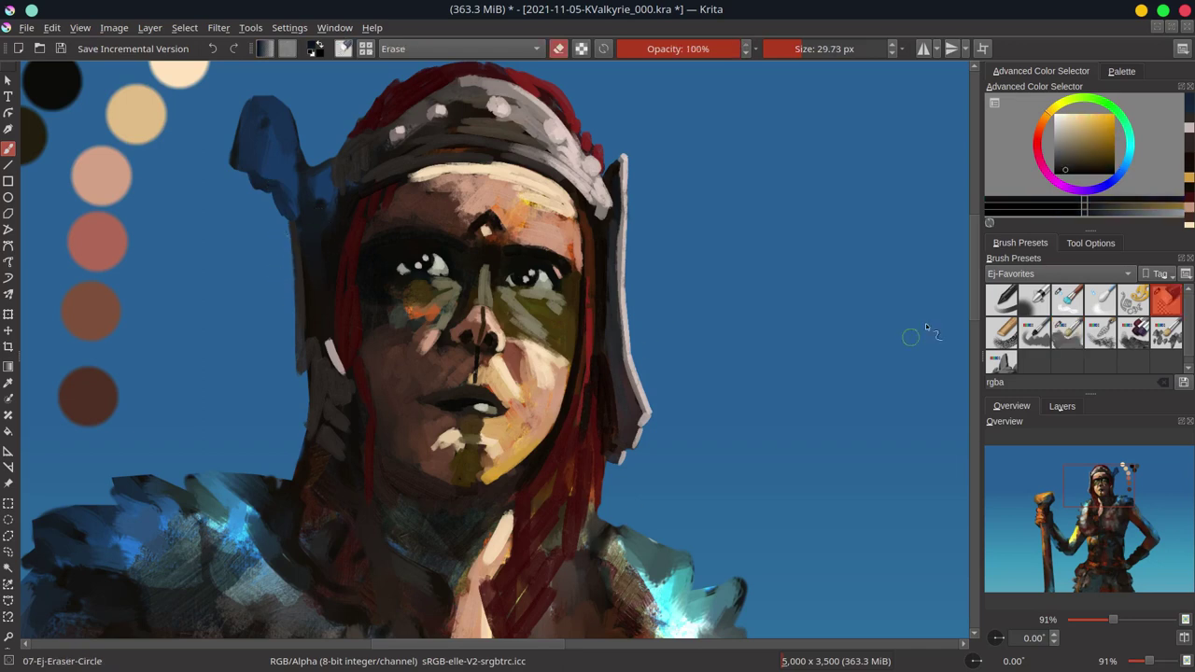
{"action": "left_click", "coordinate": [1065, 340]}
Step: Repaint the left helmet wing in dark tones with light brown at its top
{"action": "mouse_move", "coordinate": [248, 122]}
{"action": "left_mouse_down"}
{"action": "mouse_move", "coordinate": [298, 173]}
{"action": "mouse_move", "coordinate": [289, 196]}
{"action": "left_mouse_up"}
{"action": "left_click", "coordinate": [425, 147], "text": "ctrl"}
{"action": "left_click", "coordinate": [488, 159], "text": "ctrl"}
{"action": "left_click_drag", "start_coordinate": [242, 118], "coordinate": [276, 104]}
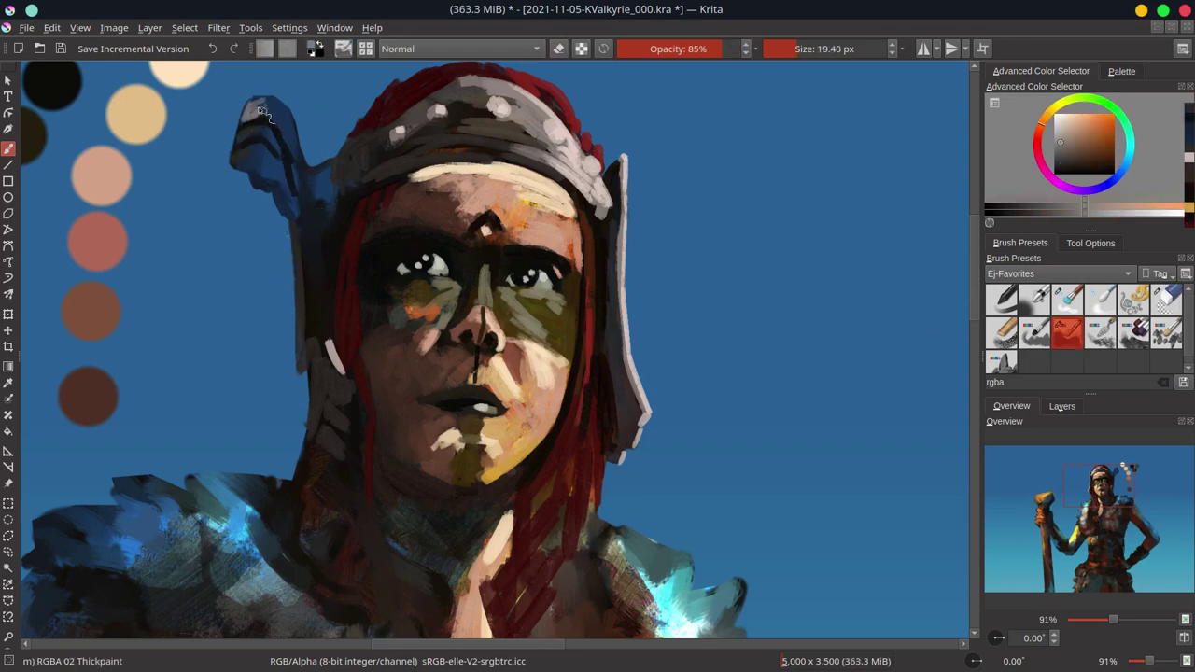
{"action": "left_click", "coordinate": [280, 178], "text": "ctrl"}
{"action": "left_click_drag", "start_coordinate": [284, 160], "coordinate": [304, 224]}
{"action": "left_click_drag", "start_coordinate": [303, 294], "coordinate": [322, 312]}
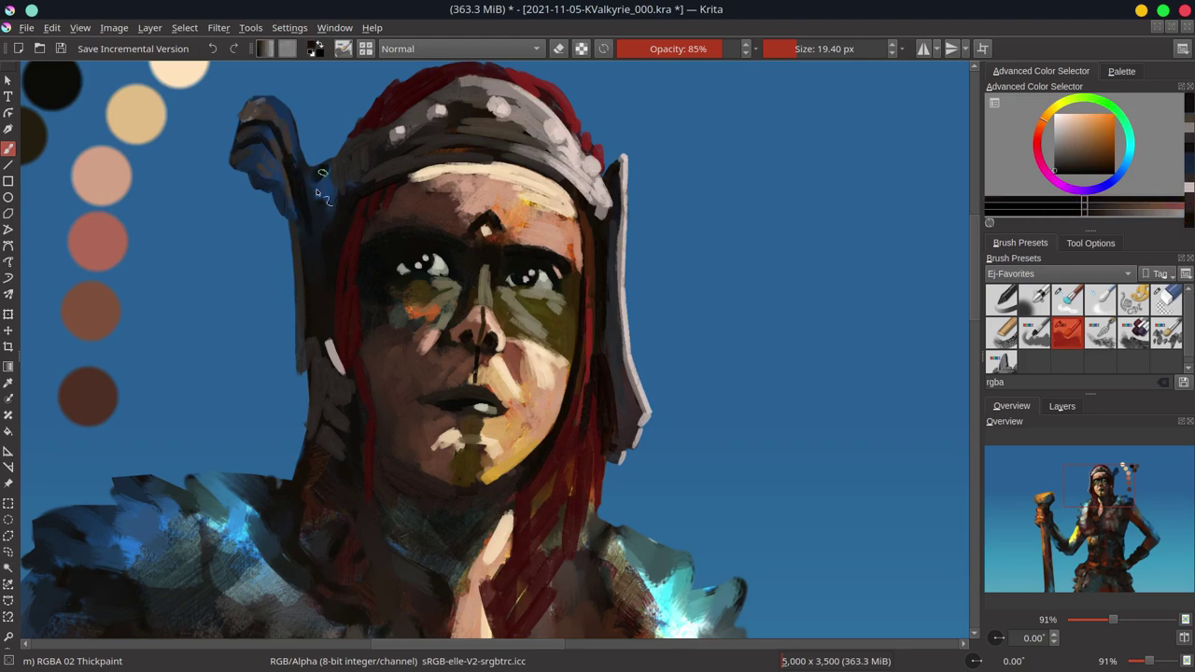
{"action": "key", "text": "bracketright"}
{"action": "left_click_drag", "start_coordinate": [317, 173], "coordinate": [364, 201]}
Step: Add a pale highlight along the left wing's edge with a smaller brush
{"action": "left_click", "coordinate": [528, 168], "text": "ctrl"}
{"action": "key", "text": "bracketleft"}
{"action": "mouse_move", "coordinate": [250, 97]}
{"action": "left_mouse_down"}
{"action": "mouse_move", "coordinate": [280, 103]}
{"action": "mouse_move", "coordinate": [308, 195]}
{"action": "left_mouse_up"}
{"action": "scroll", "coordinate": [483, 377], "scroll_direction": "down", "scroll_amount": 5}
{"action": "key", "text": "slash"}
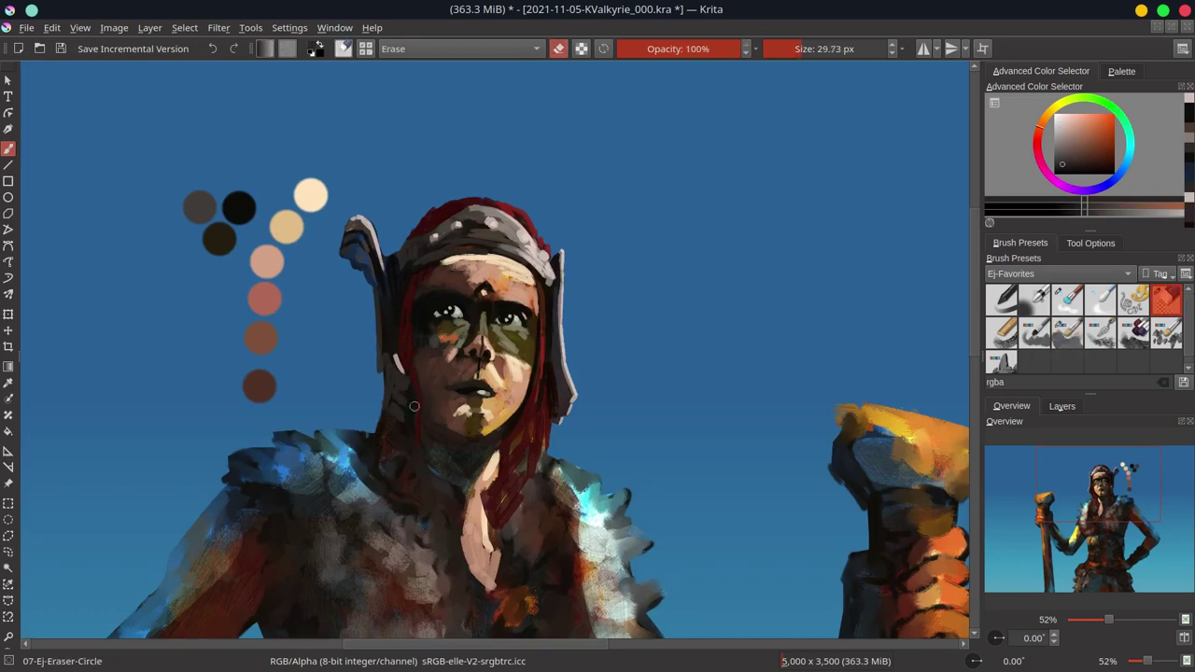
{"action": "key", "text": "slash"}
{"action": "left_click_drag", "start_coordinate": [403, 411], "coordinate": [418, 375]}
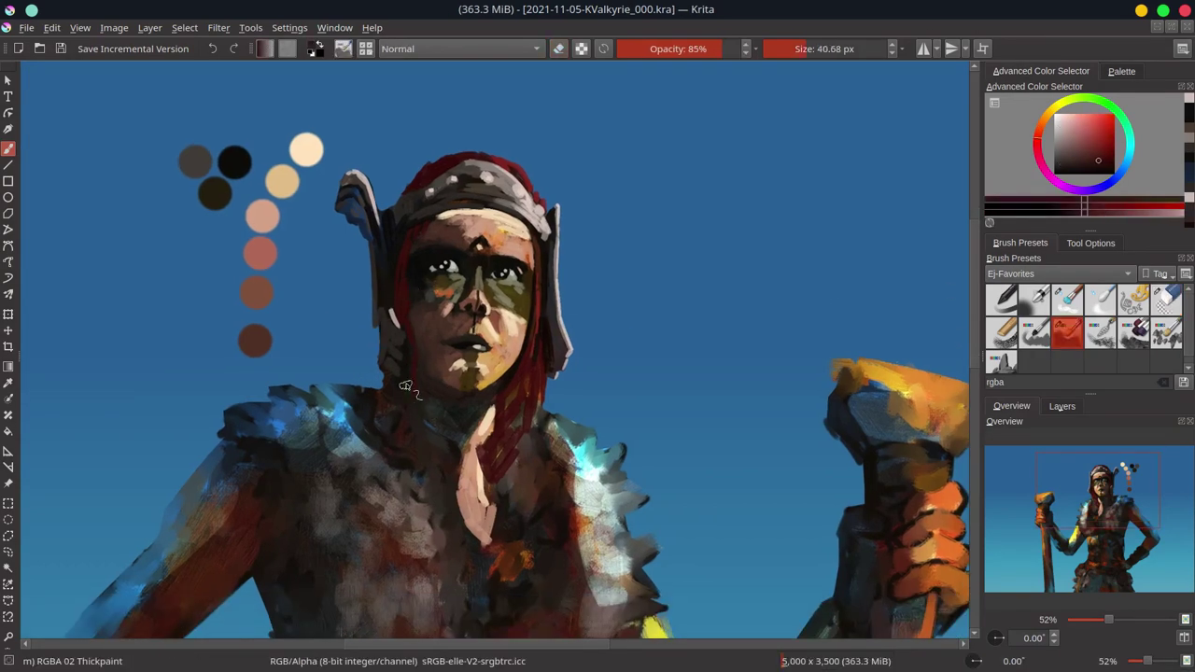
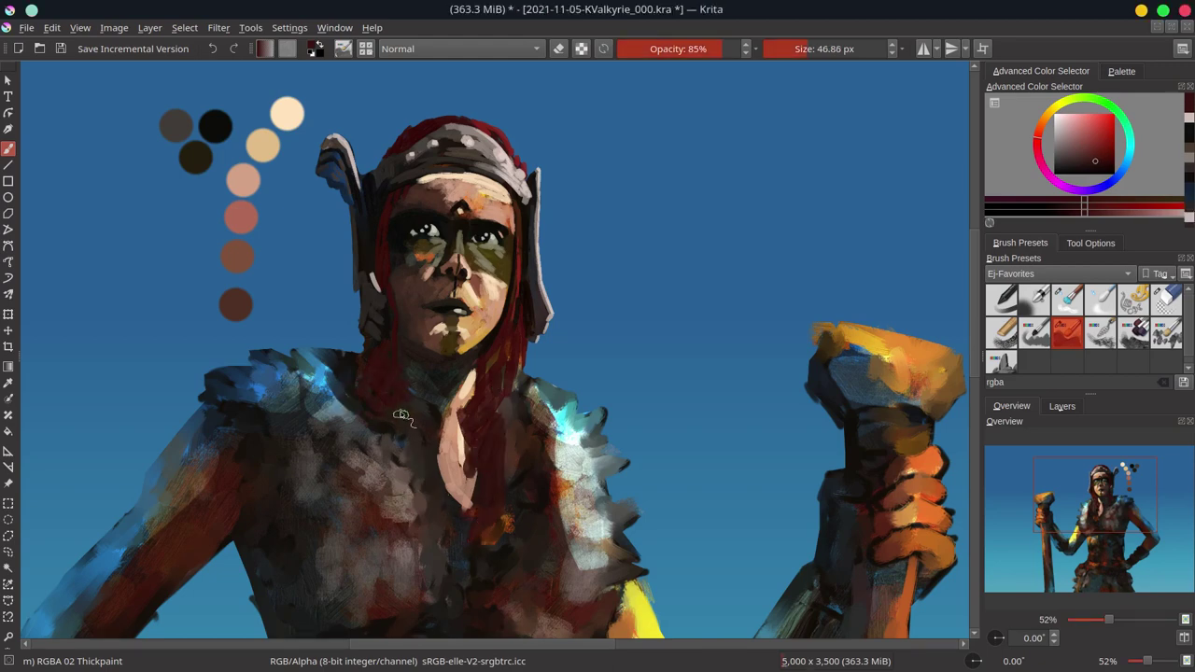
Step: Paint red hair strands beside the neck, zoom out, and save as 2021-11-05-KValkyrie_000.kra
{"action": "left_click", "coordinate": [509, 269], "text": "ctrl"}
{"action": "mouse_move", "coordinate": [385, 329]}
{"action": "left_mouse_down"}
{"action": "mouse_move", "coordinate": [406, 403]}
{"action": "mouse_move", "coordinate": [467, 416]}
{"action": "left_mouse_up"}
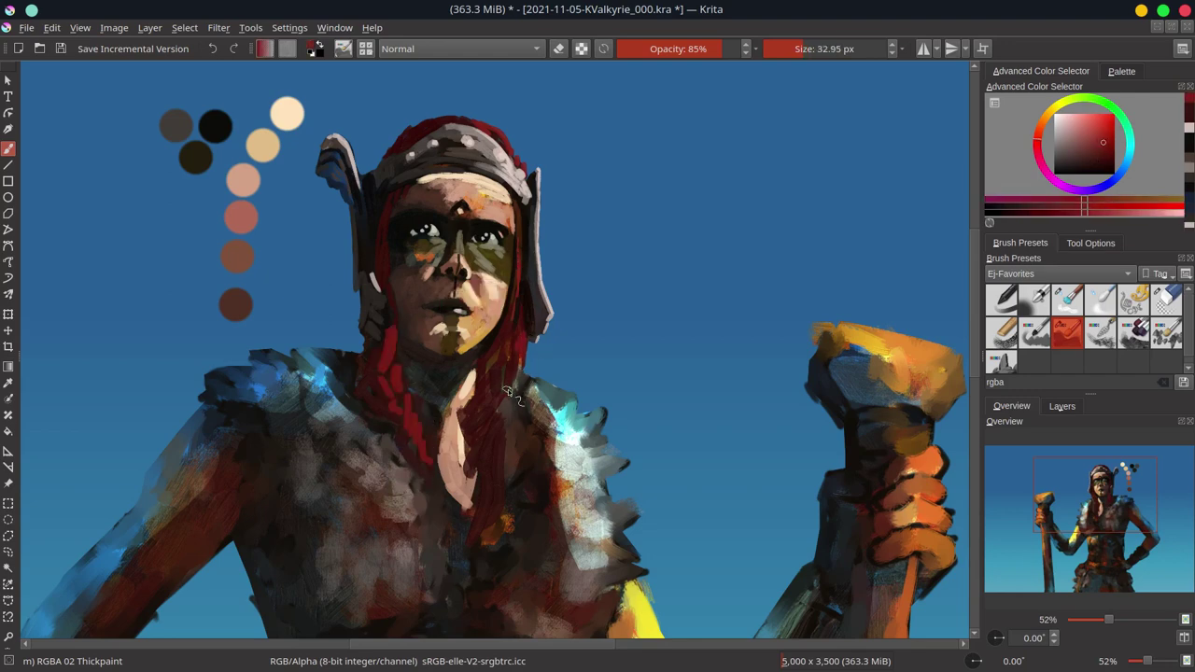
{"action": "scroll", "coordinate": [500, 465], "scroll_direction": "down", "scroll_amount": 3}
{"action": "scroll", "coordinate": [636, 339], "scroll_direction": "down", "scroll_amount": 2}
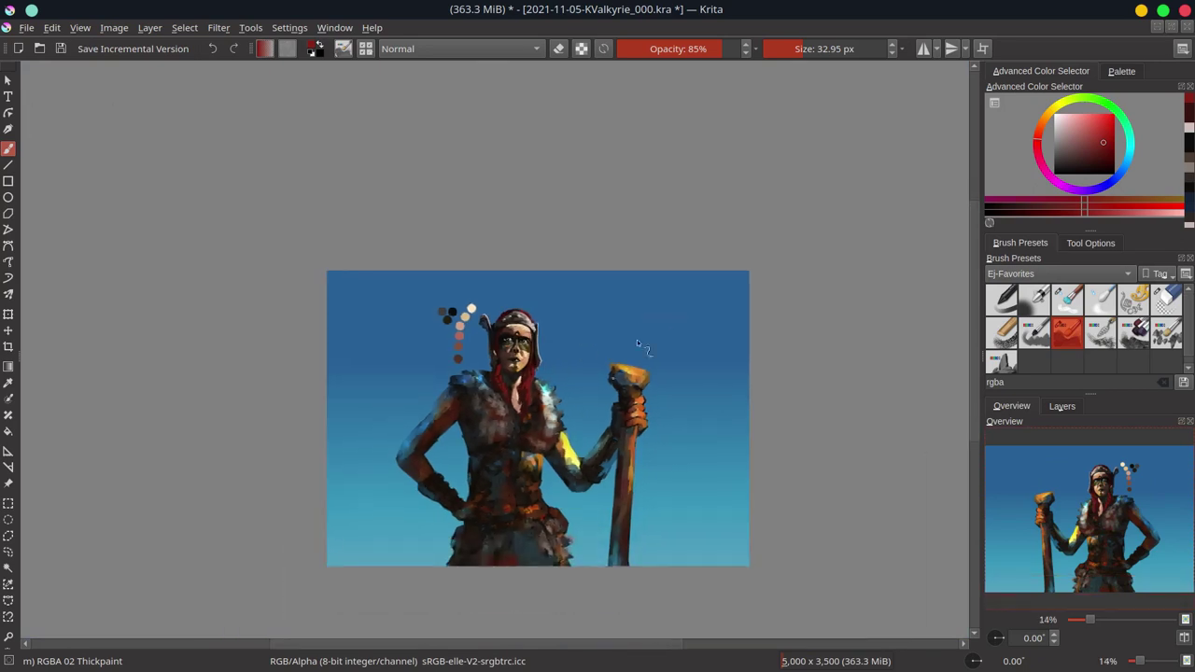
{"action": "key", "text": "ctrl+s"}
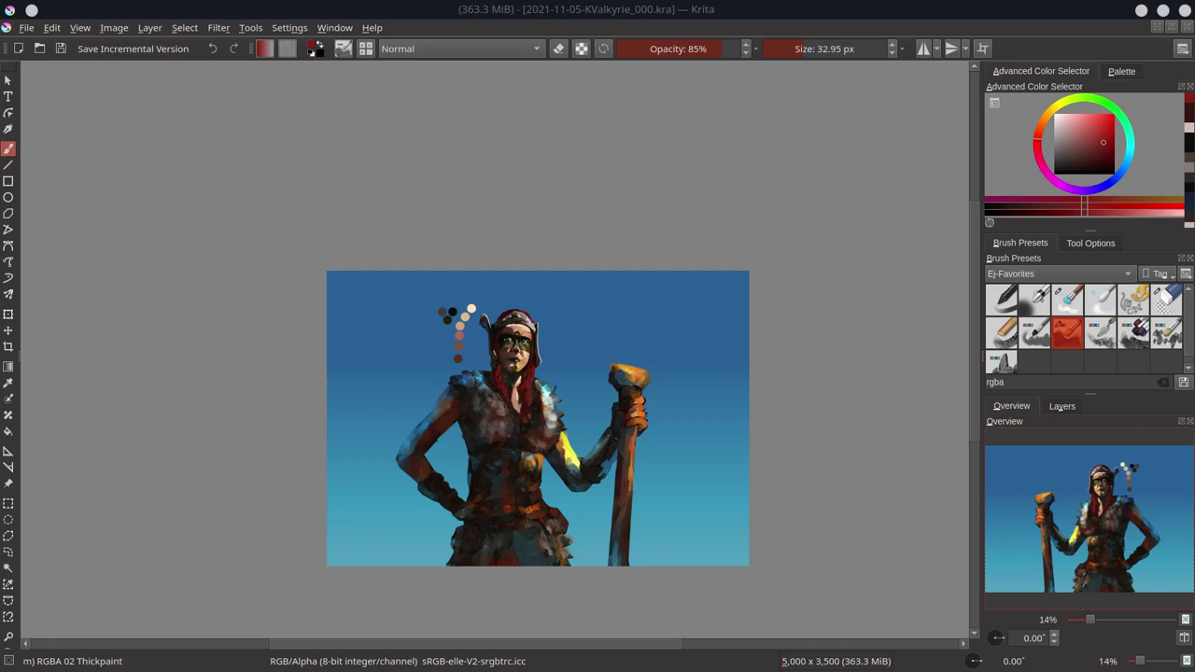
Step: Quick Group the paint layers and scale the whole figure larger with the Transform tool
{"action": "left_click", "coordinate": [1062, 405]}
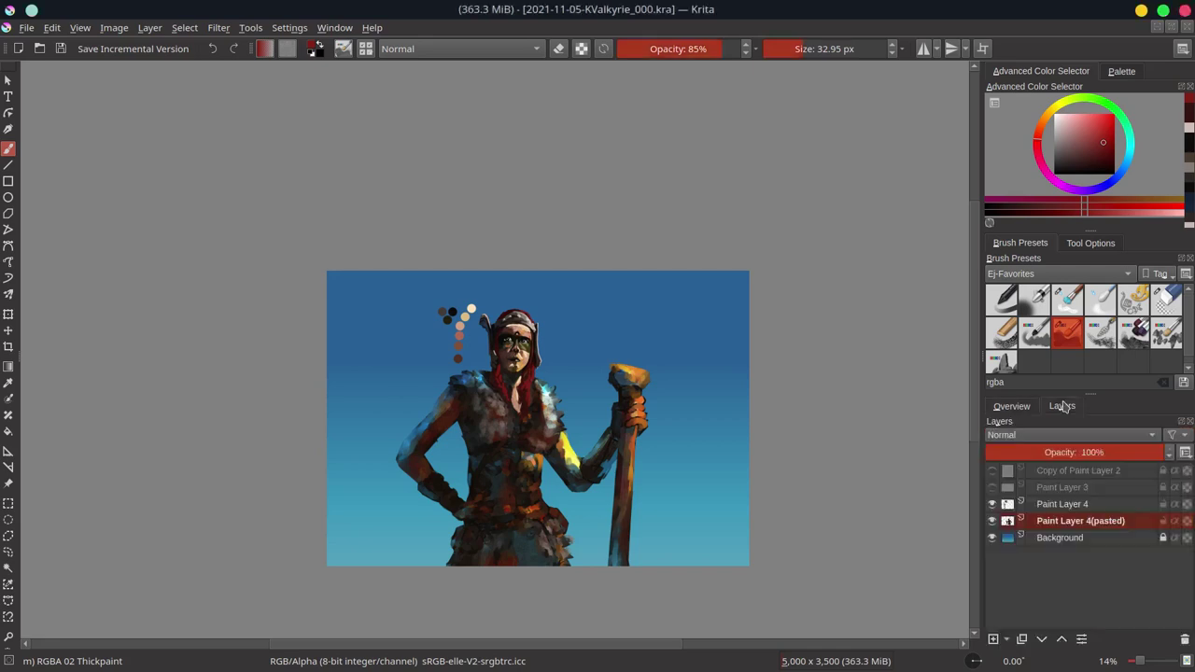
{"action": "left_click", "coordinate": [991, 471]}
{"action": "left_click", "coordinate": [1083, 471], "text": "shift"}
{"action": "right_click", "coordinate": [1164, 487]}
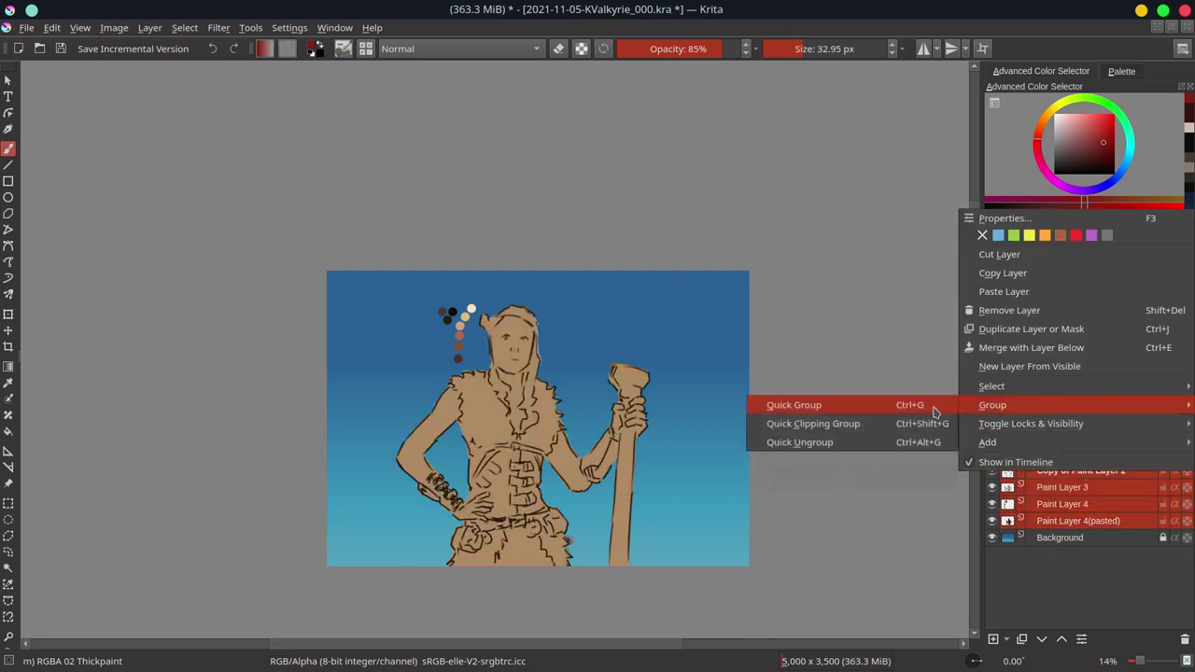
{"action": "left_click", "coordinate": [924, 405]}
{"action": "key", "text": "ctrl+t"}
{"action": "left_click_drag", "start_coordinate": [648, 302], "coordinate": [676, 287]}
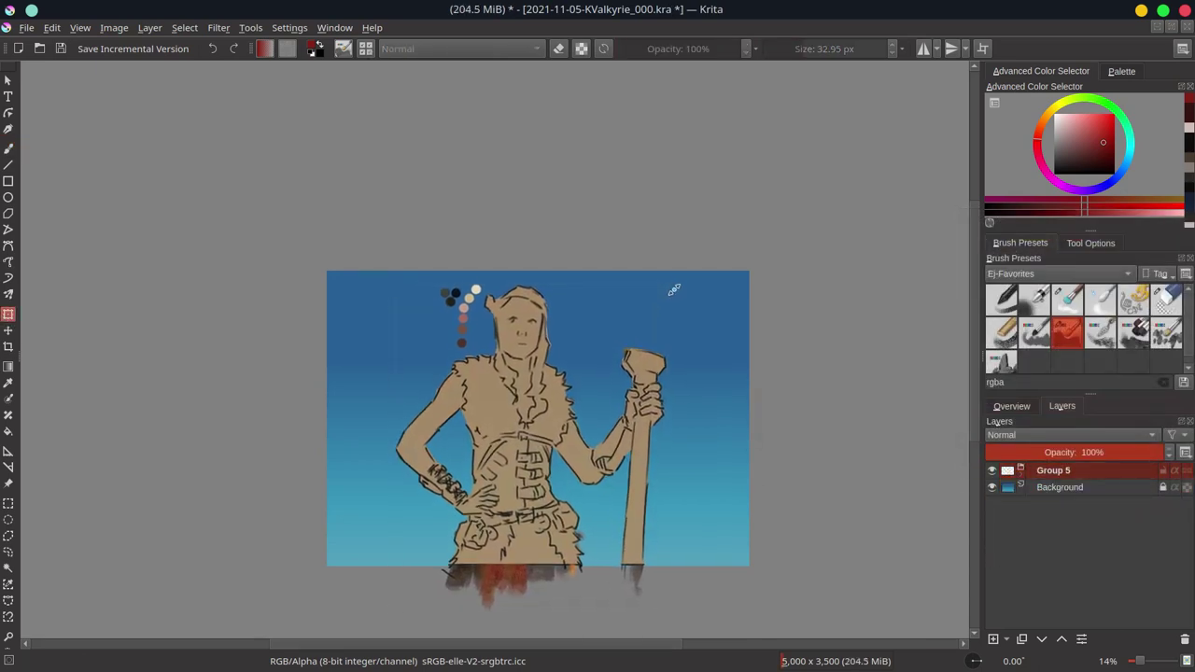
{"action": "key", "text": "Return"}
Step: Ungroup the figure layers and erase the staff's lower right edge and left light strip
{"action": "right_click", "coordinate": [1050, 473]}
{"action": "mouse_move", "coordinate": [981, 330]}
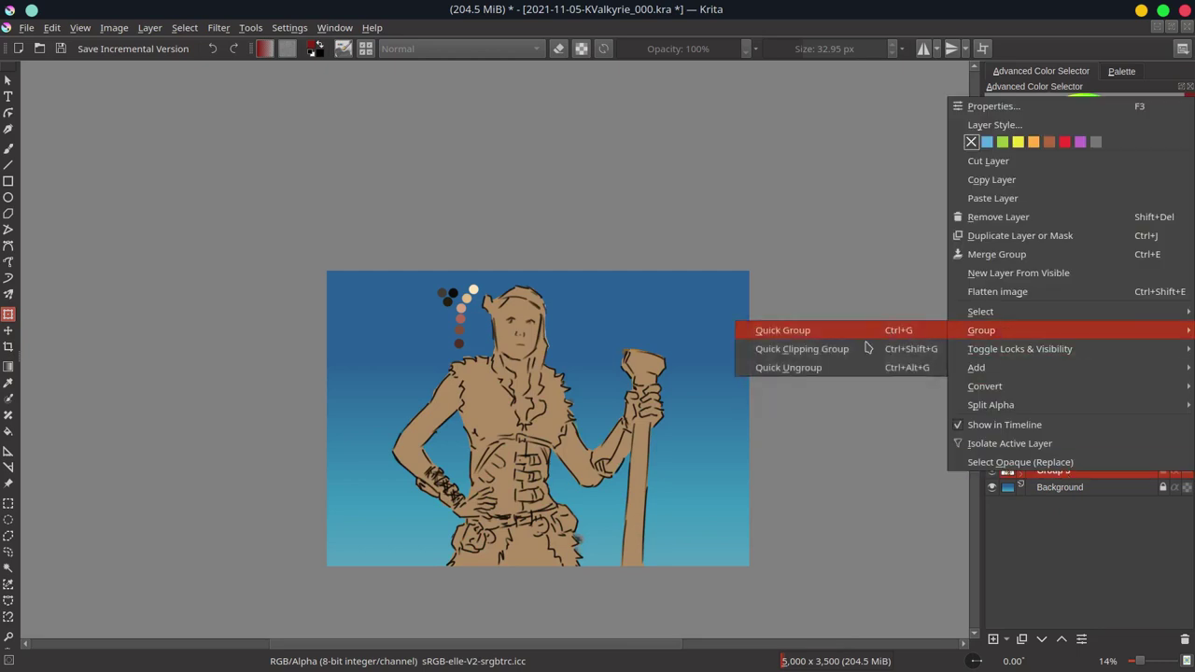
{"action": "left_click", "coordinate": [784, 365]}
{"action": "key", "text": "e"}
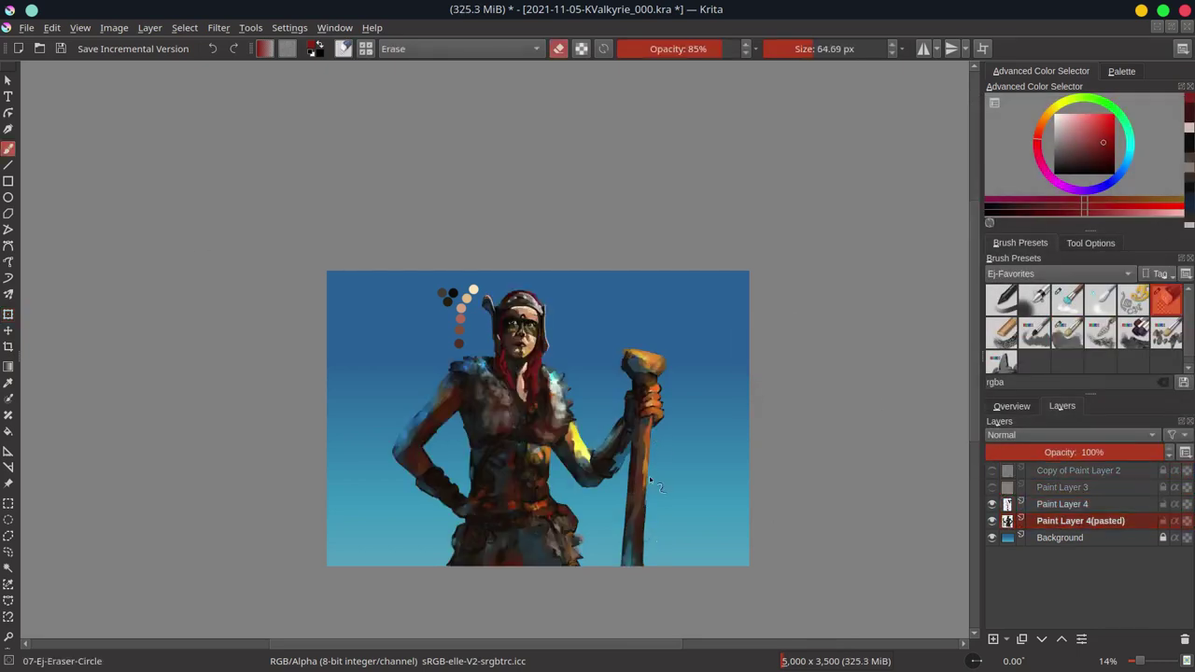
{"action": "mouse_move", "coordinate": [644, 521]}
{"action": "left_mouse_down"}
{"action": "mouse_move", "coordinate": [642, 565]}
{"action": "mouse_move", "coordinate": [623, 566]}
{"action": "left_mouse_up"}
{"action": "left_click_drag", "start_coordinate": [628, 462], "coordinate": [628, 519]}
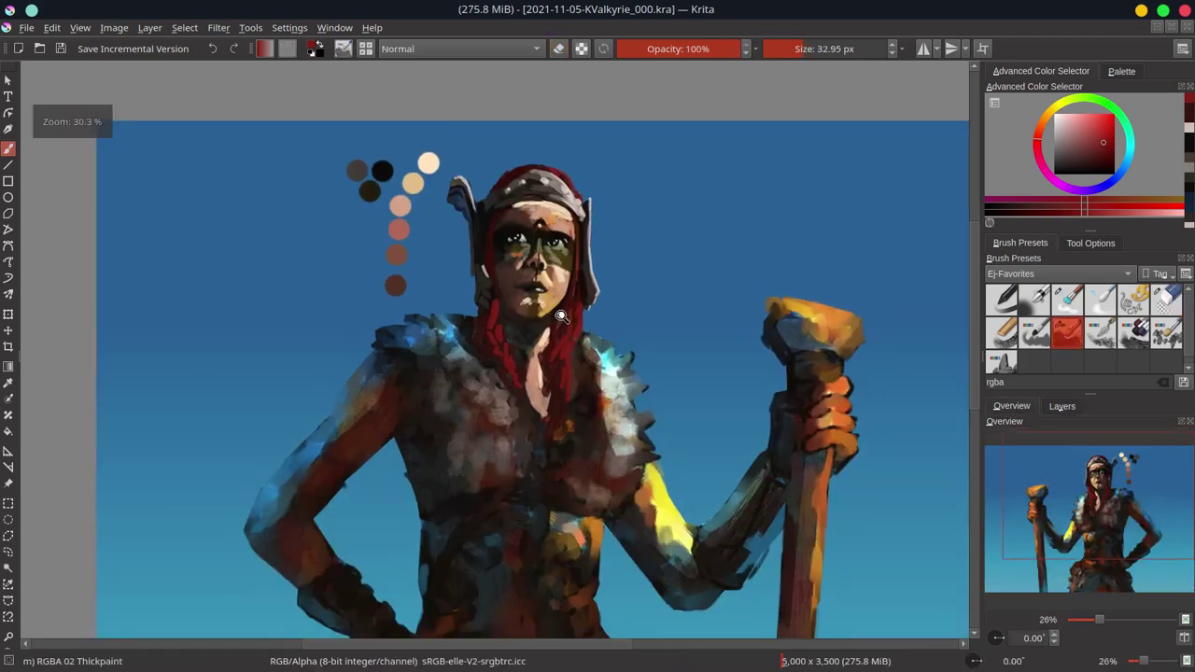
Step: Paint pink skin over the left shoulder and down the arm to the elbow
{"action": "left_click_drag", "start_coordinate": [561, 316], "coordinate": [569, 308]}
{"action": "left_click", "coordinate": [364, 299]}
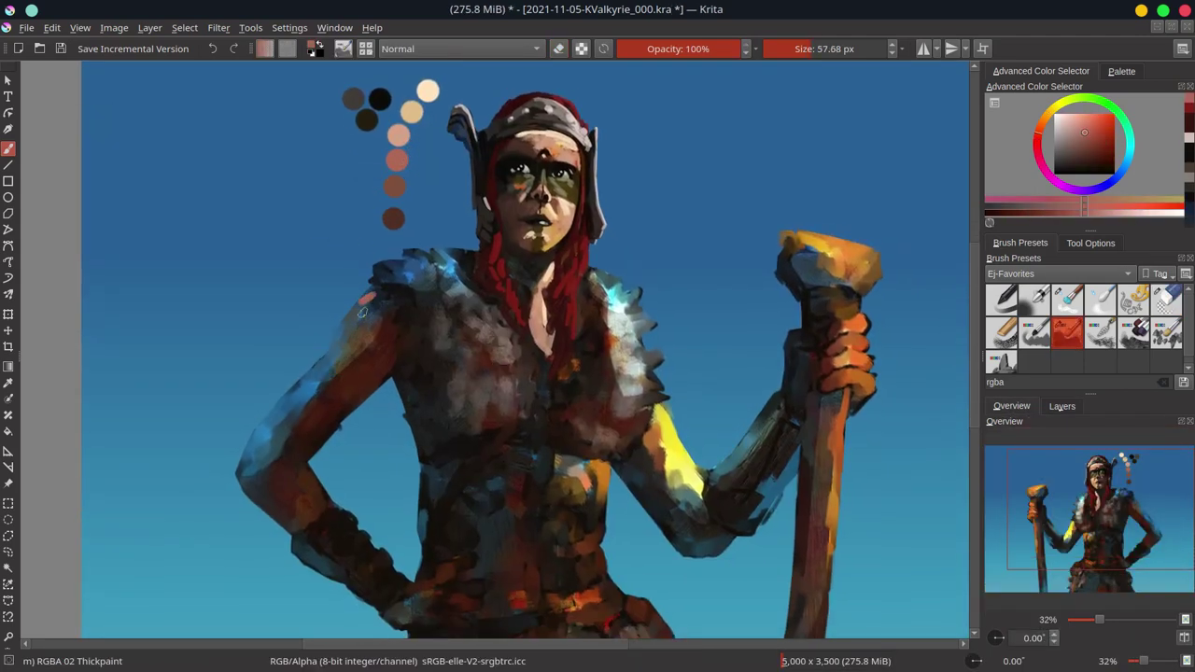
{"action": "mouse_move", "coordinate": [363, 312]}
{"action": "left_mouse_down"}
{"action": "mouse_move", "coordinate": [377, 299]}
{"action": "mouse_move", "coordinate": [340, 346]}
{"action": "mouse_move", "coordinate": [373, 369]}
{"action": "mouse_move", "coordinate": [308, 406]}
{"action": "left_mouse_up"}
{"action": "left_click", "coordinate": [356, 343], "text": "ctrl"}
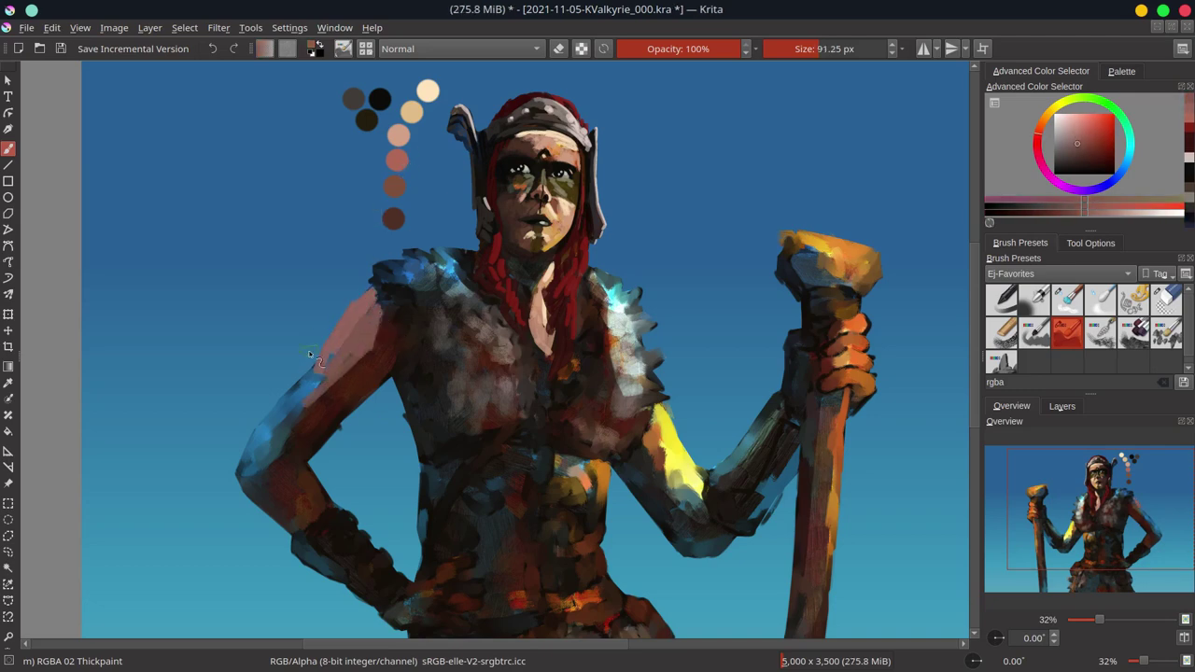
{"action": "left_click_drag", "start_coordinate": [322, 364], "coordinate": [263, 487]}
Step: Cover the arm in blue-grey, then repaint the upper arm pinkish-grey and lighter pink
{"action": "left_click", "coordinate": [338, 359], "text": "ctrl"}
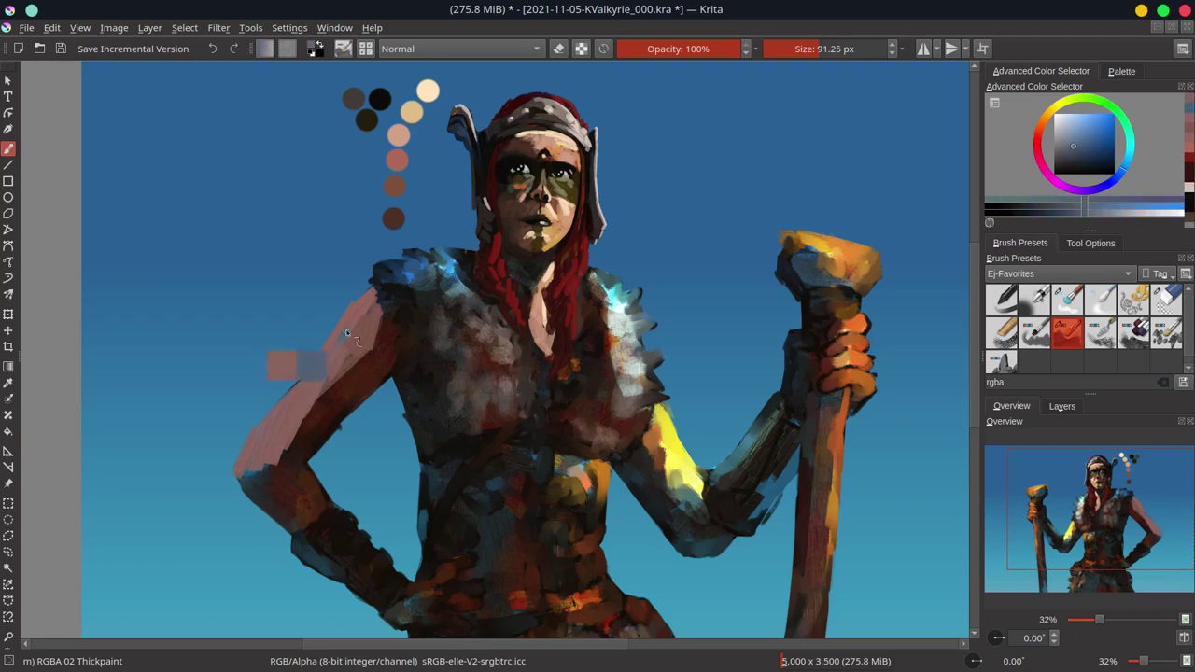
{"action": "mouse_move", "coordinate": [337, 359]}
{"action": "left_mouse_down"}
{"action": "mouse_move", "coordinate": [314, 374]}
{"action": "mouse_move", "coordinate": [370, 299]}
{"action": "mouse_move", "coordinate": [307, 379]}
{"action": "left_mouse_up"}
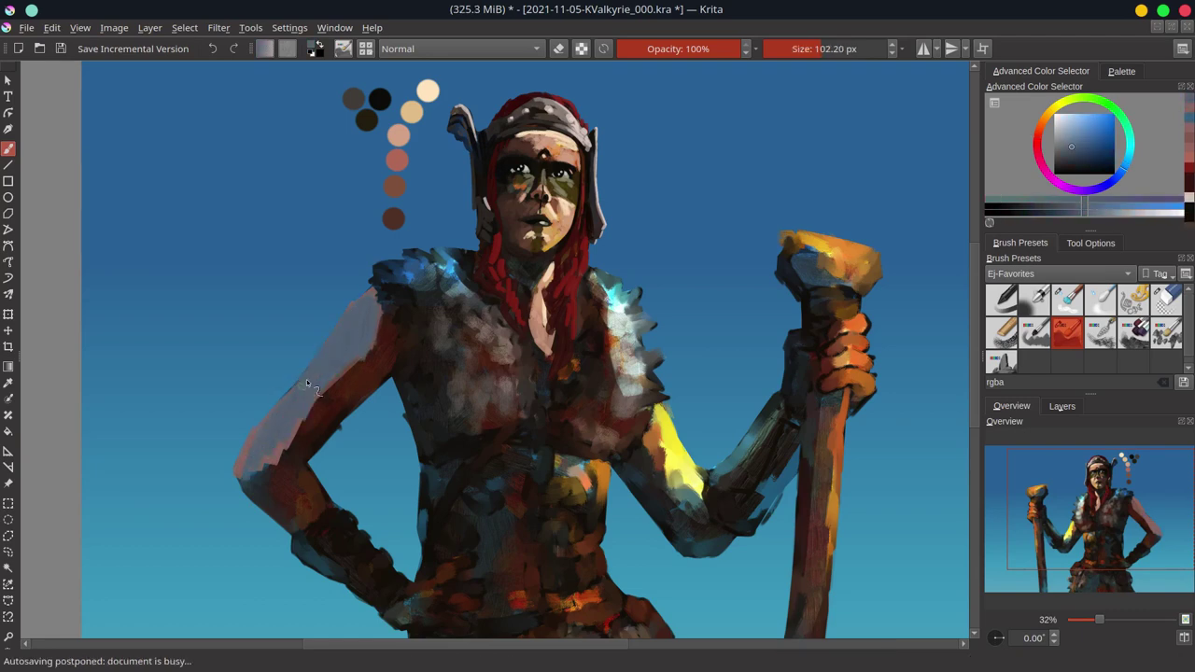
{"action": "left_click", "coordinate": [286, 453], "text": "ctrl"}
{"action": "left_click_drag", "start_coordinate": [286, 454], "coordinate": [366, 300]}
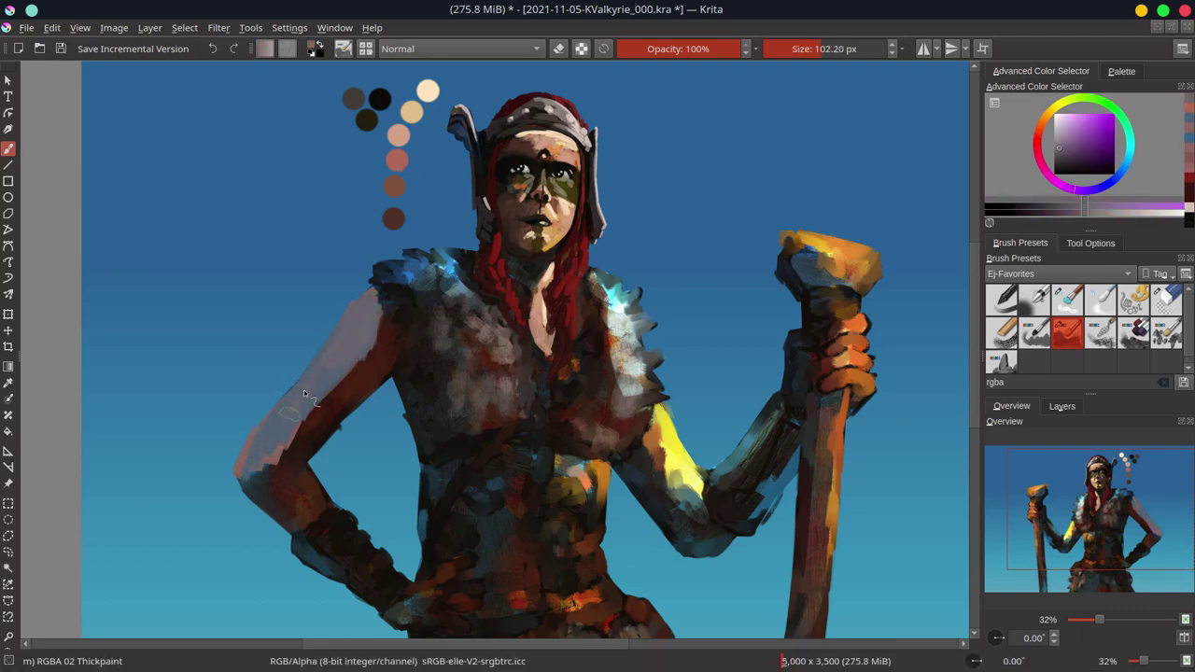
{"action": "left_click", "coordinate": [396, 187], "text": "ctrl"}
{"action": "left_click_drag", "start_coordinate": [317, 439], "coordinate": [396, 376]}
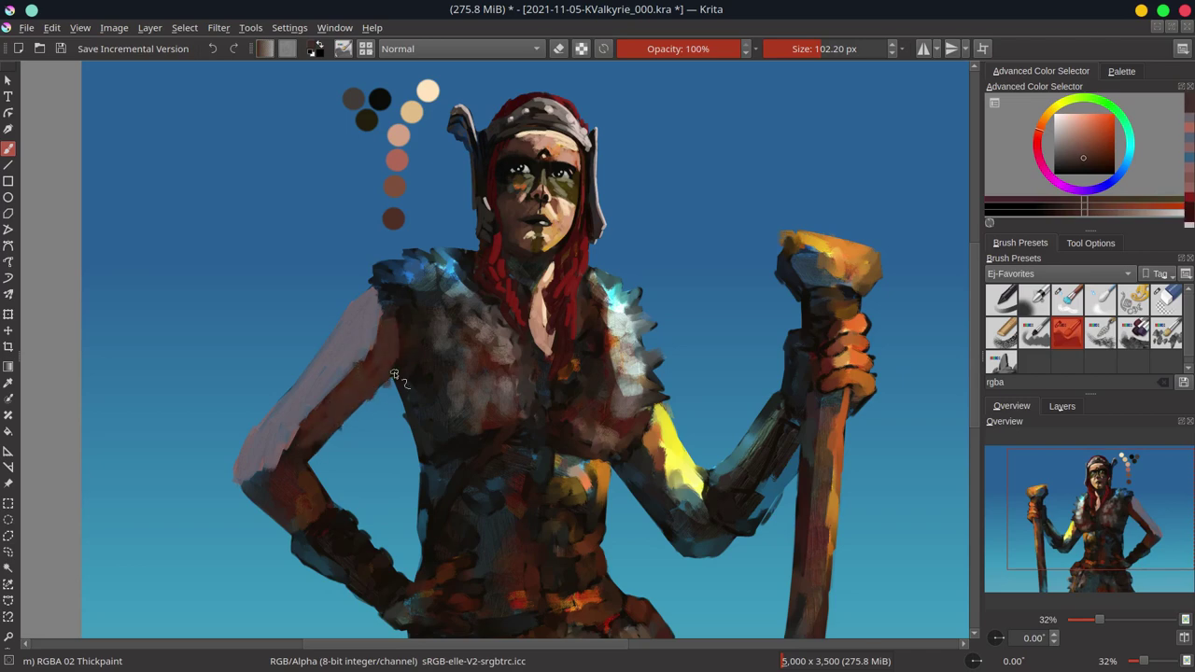
Step: Add lighter pink strokes to the upper arm using redder and brownish-pink skin tones
{"action": "key", "text": "e"}
{"action": "key", "text": "/"}
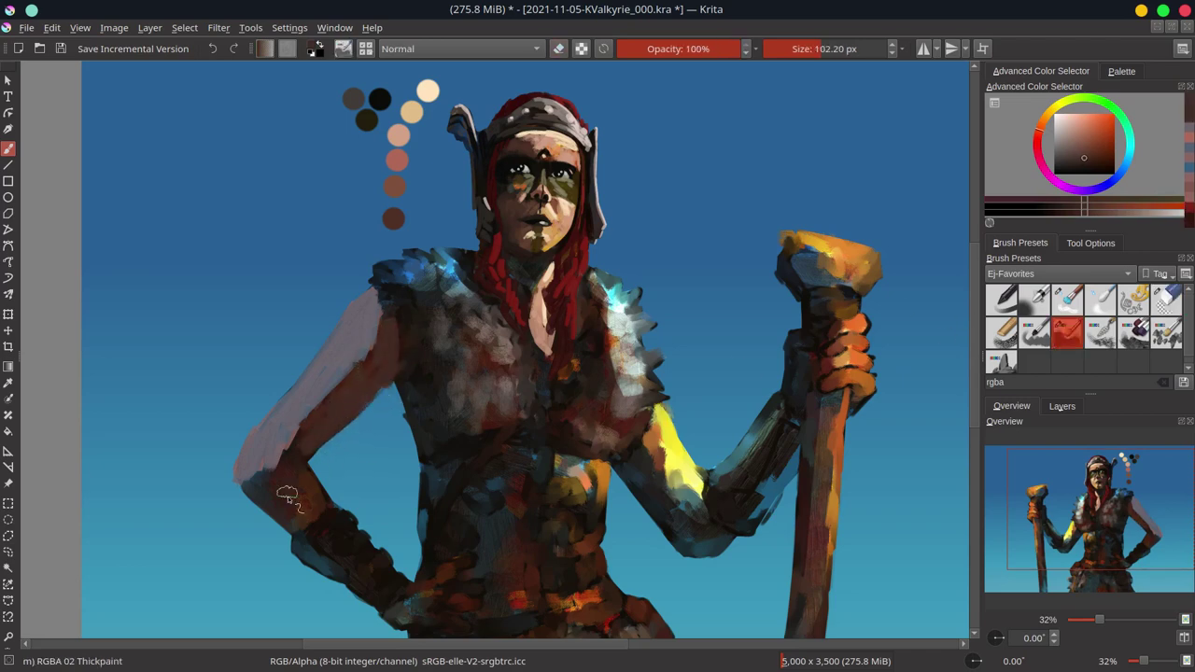
{"action": "left_click", "coordinate": [267, 471], "text": "ctrl"}
{"action": "left_click", "coordinate": [308, 445], "text": "ctrl"}
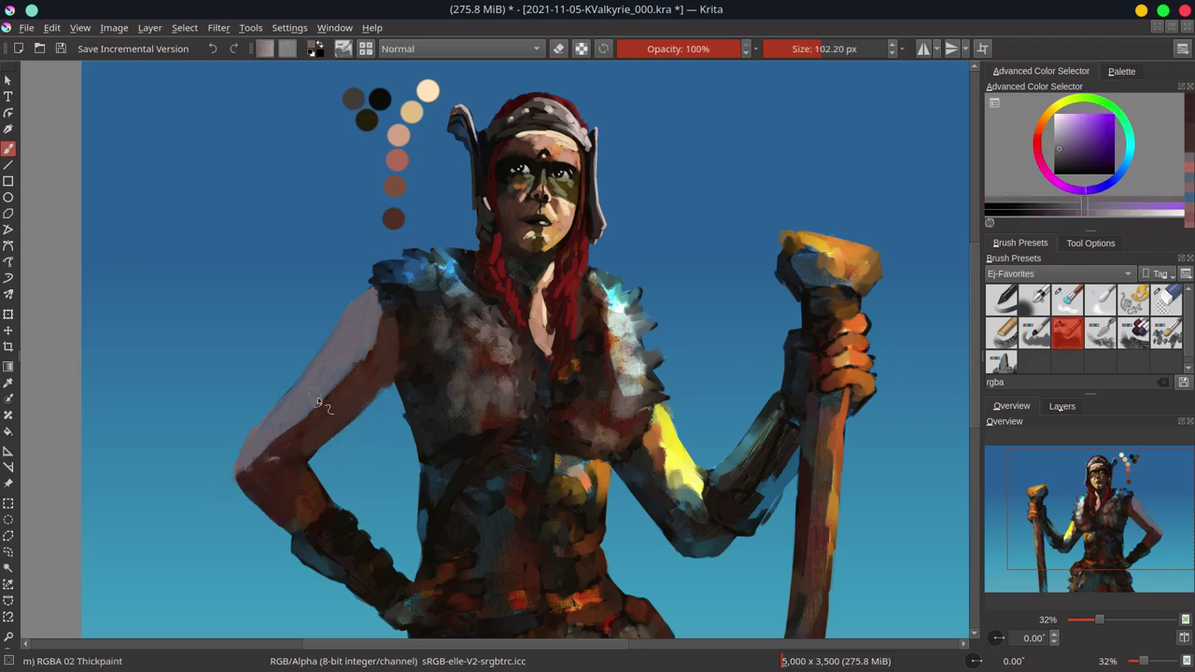
{"action": "left_click_drag", "start_coordinate": [280, 448], "coordinate": [374, 360]}
{"action": "left_click", "coordinate": [292, 491], "text": "ctrl"}
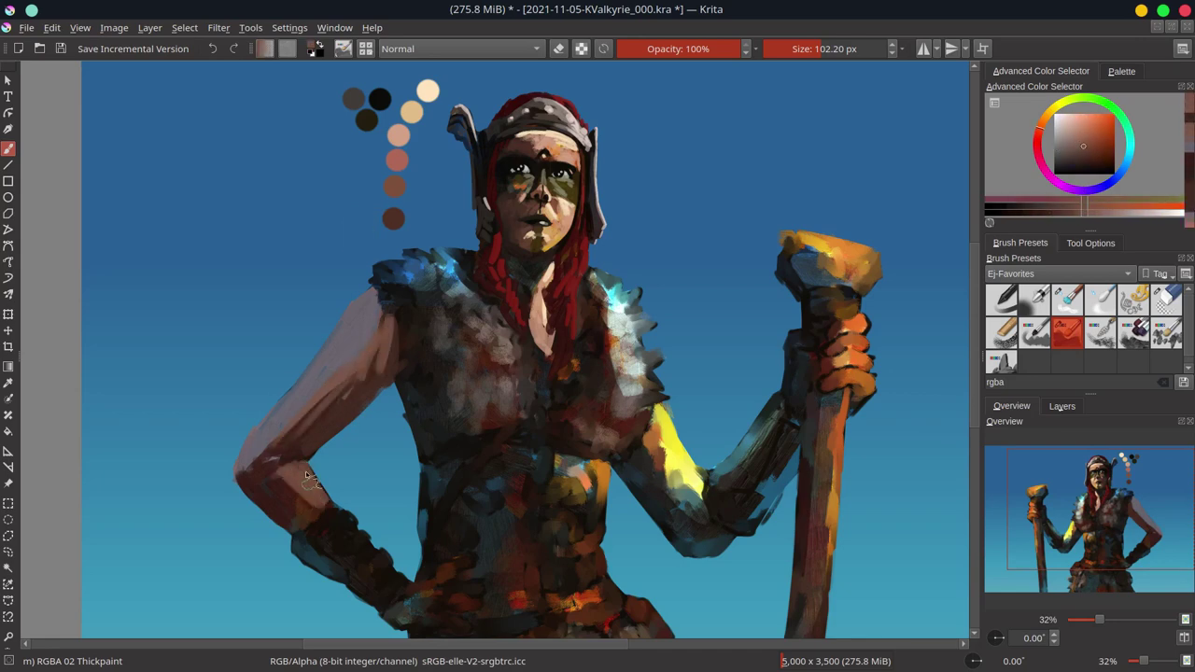
{"action": "left_click_drag", "start_coordinate": [292, 491], "coordinate": [277, 474]}
Step: With a bigger brush, blend light pink into the upper arm, forearm and hand, then save
{"action": "left_click", "coordinate": [382, 341], "text": "ctrl"}
{"action": "left_click", "coordinate": [381, 342], "text": "ctrl"}
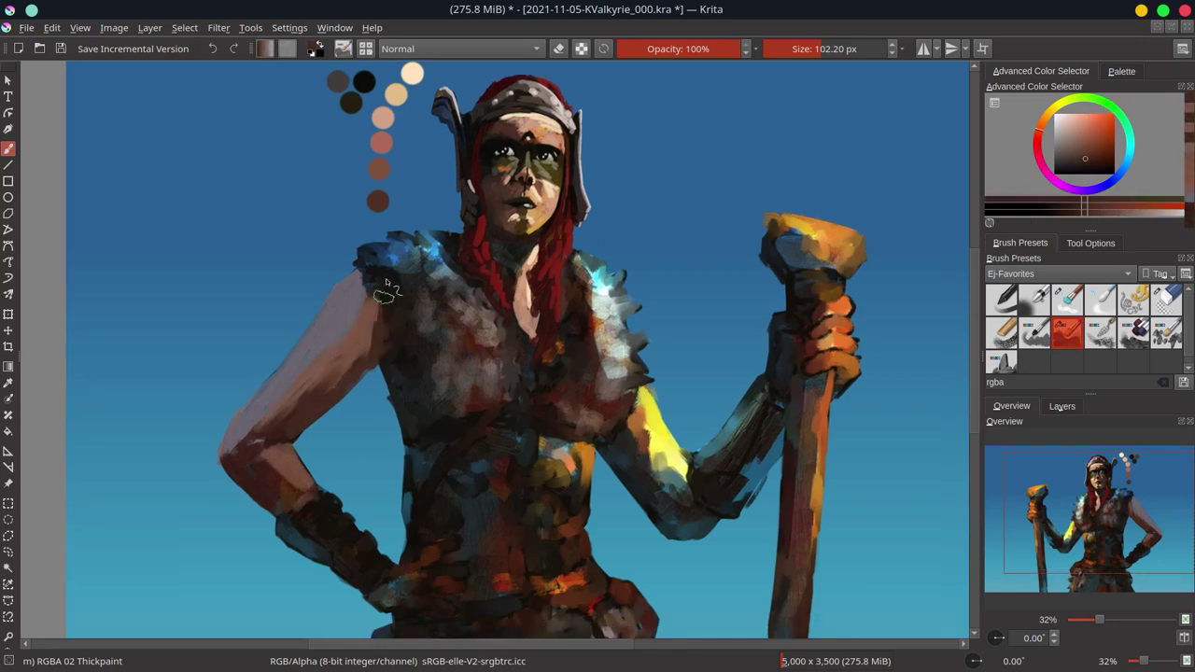
{"action": "key", "text": "]"}
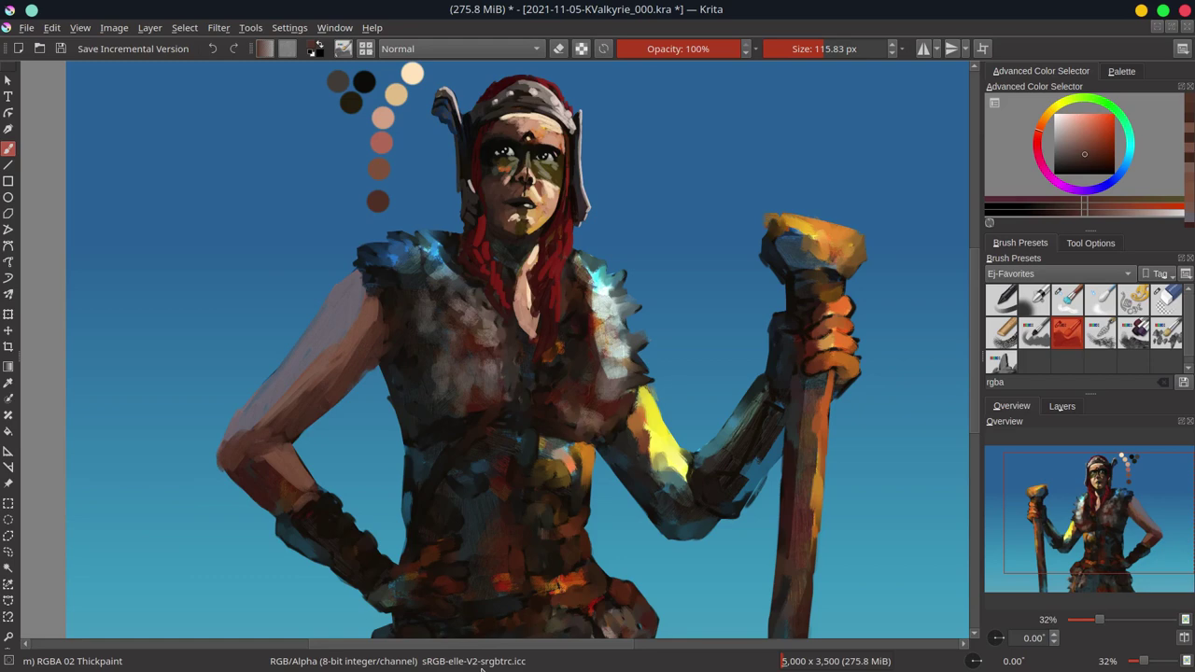
{"action": "mouse_move", "coordinate": [355, 285]}
{"action": "left_mouse_down"}
{"action": "mouse_move", "coordinate": [336, 345]}
{"action": "mouse_move", "coordinate": [345, 322]}
{"action": "left_mouse_up"}
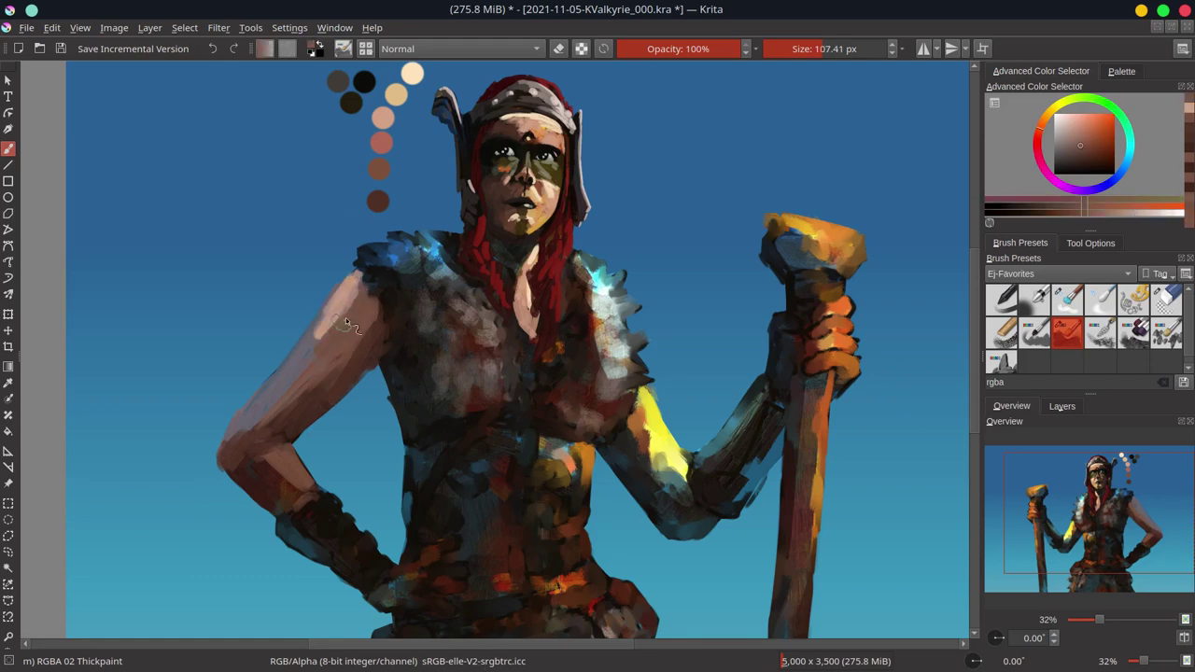
{"action": "mouse_move", "coordinate": [280, 444]}
{"action": "left_mouse_down"}
{"action": "mouse_move", "coordinate": [297, 486]}
{"action": "mouse_move", "coordinate": [290, 439]}
{"action": "mouse_move", "coordinate": [310, 472]}
{"action": "left_mouse_up"}
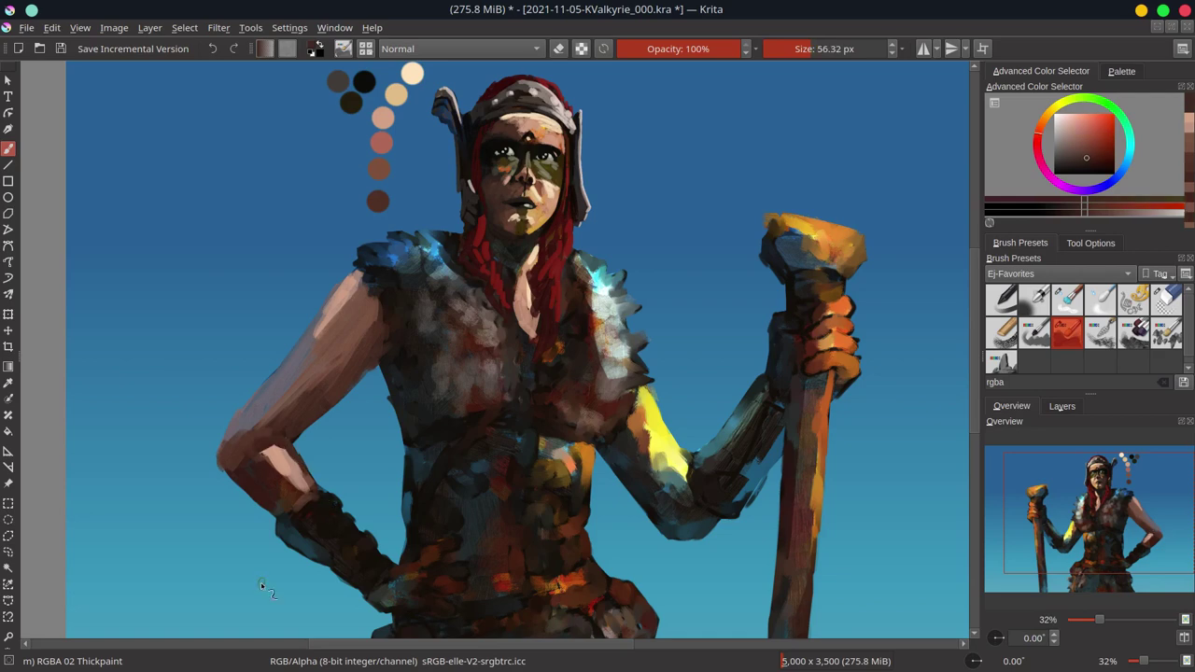
{"action": "left_click_drag", "start_coordinate": [322, 308], "coordinate": [294, 359]}
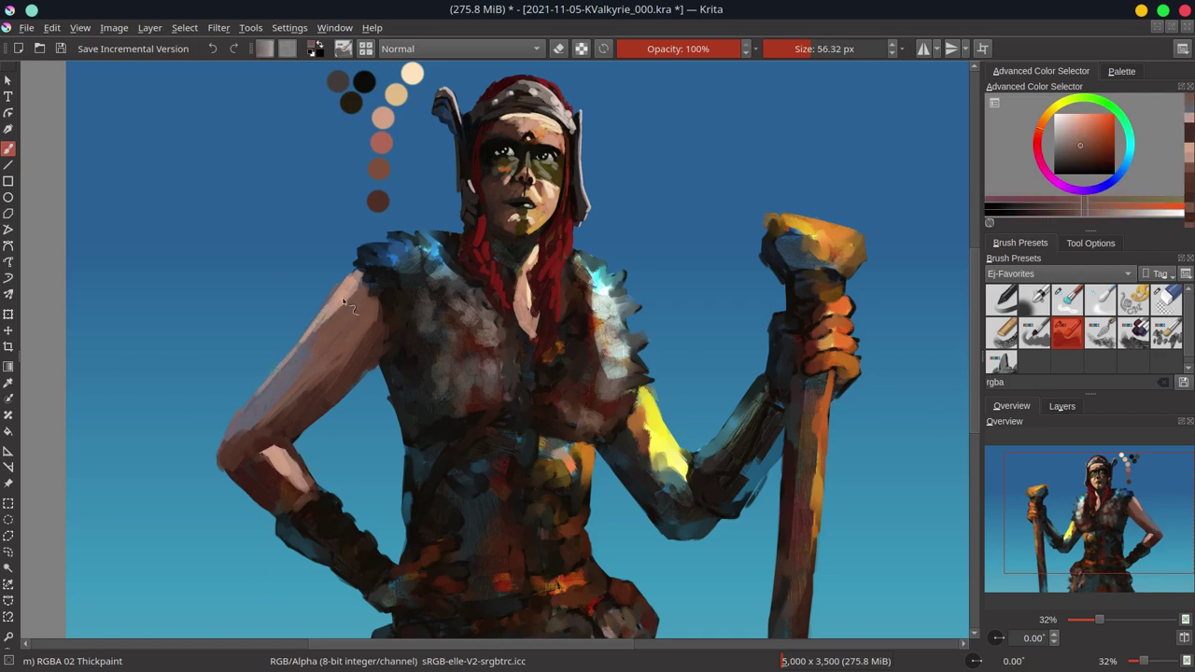
{"action": "left_click_drag", "start_coordinate": [331, 284], "coordinate": [293, 362]}
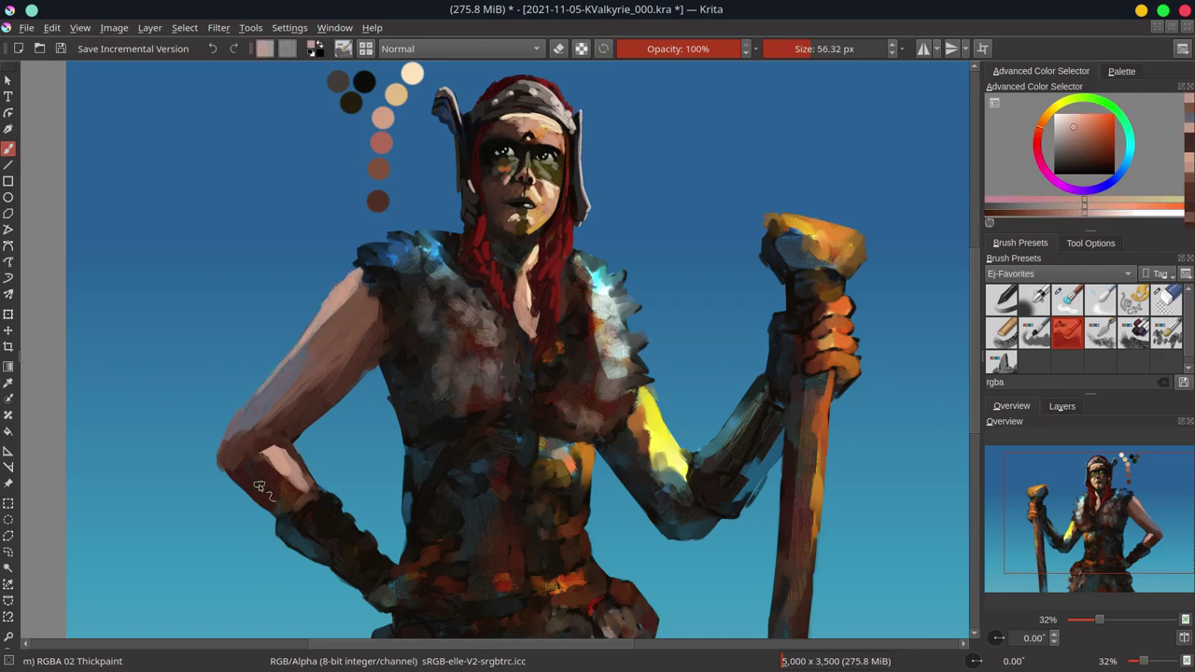
{"action": "key", "text": "ctrl+s"}
Step: Erase a low patch, add dark brown and dark olive strokes on the torso, and save
{"action": "key", "text": "slash"}
{"action": "left_click_drag", "start_coordinate": [407, 467], "coordinate": [413, 584]}
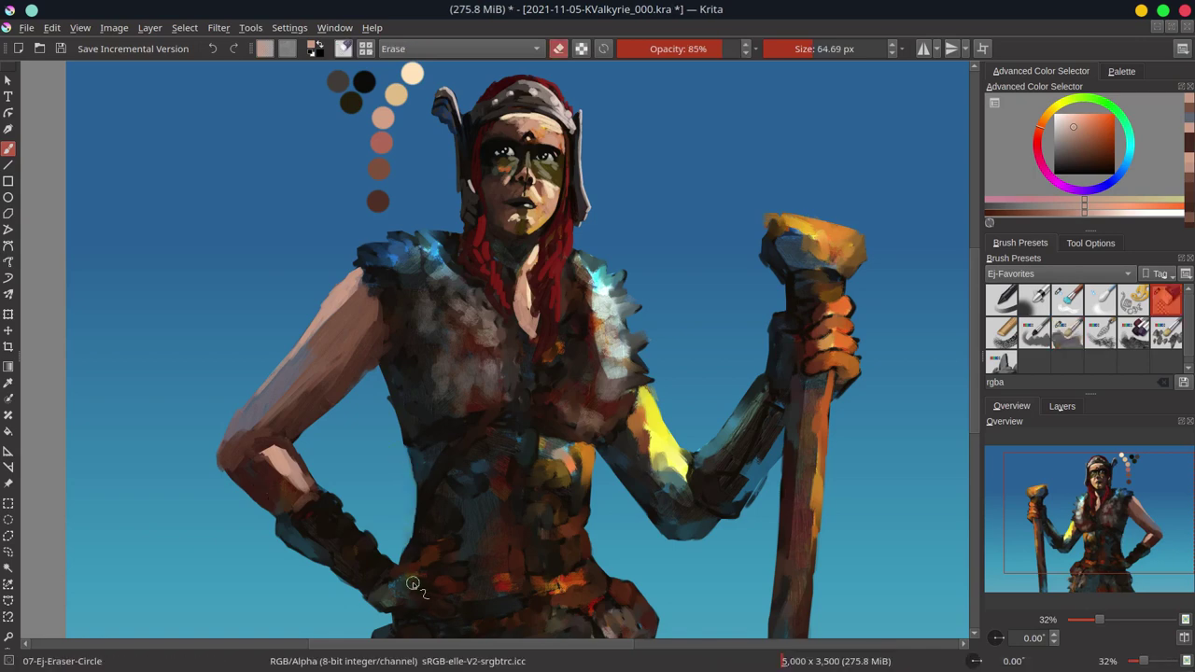
{"action": "key", "text": "slash"}
{"action": "left_click_drag", "start_coordinate": [590, 515], "coordinate": [626, 614]}
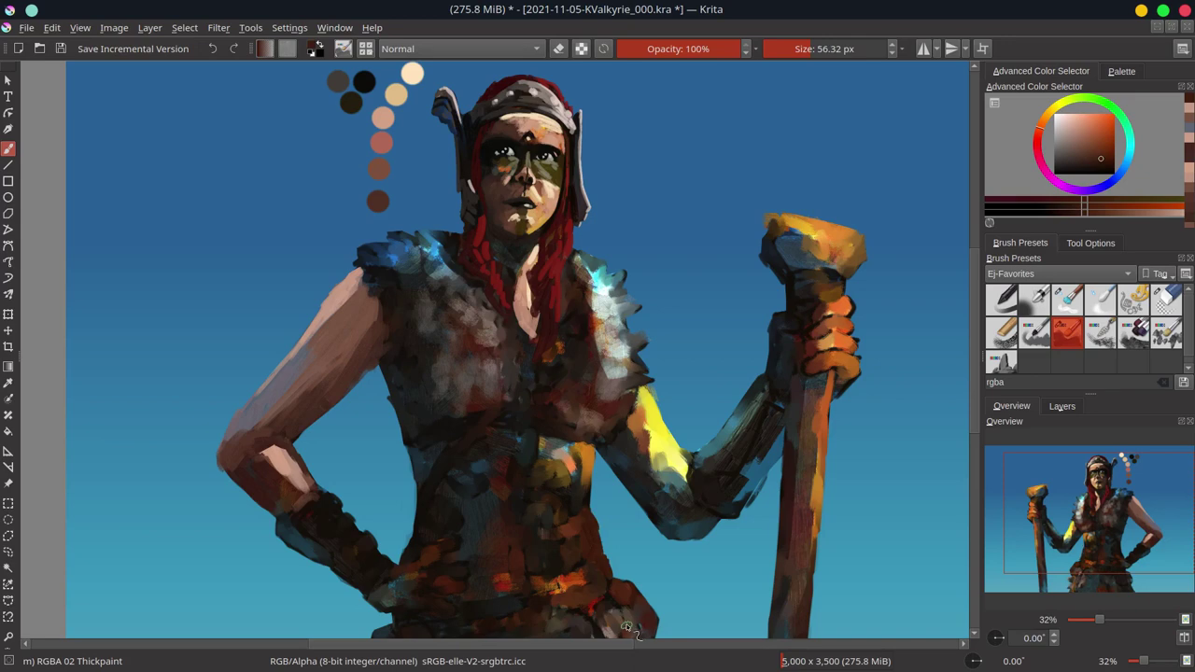
{"action": "left_click", "coordinate": [628, 627], "text": "ctrl"}
{"action": "left_click_drag", "start_coordinate": [523, 485], "coordinate": [565, 464]}
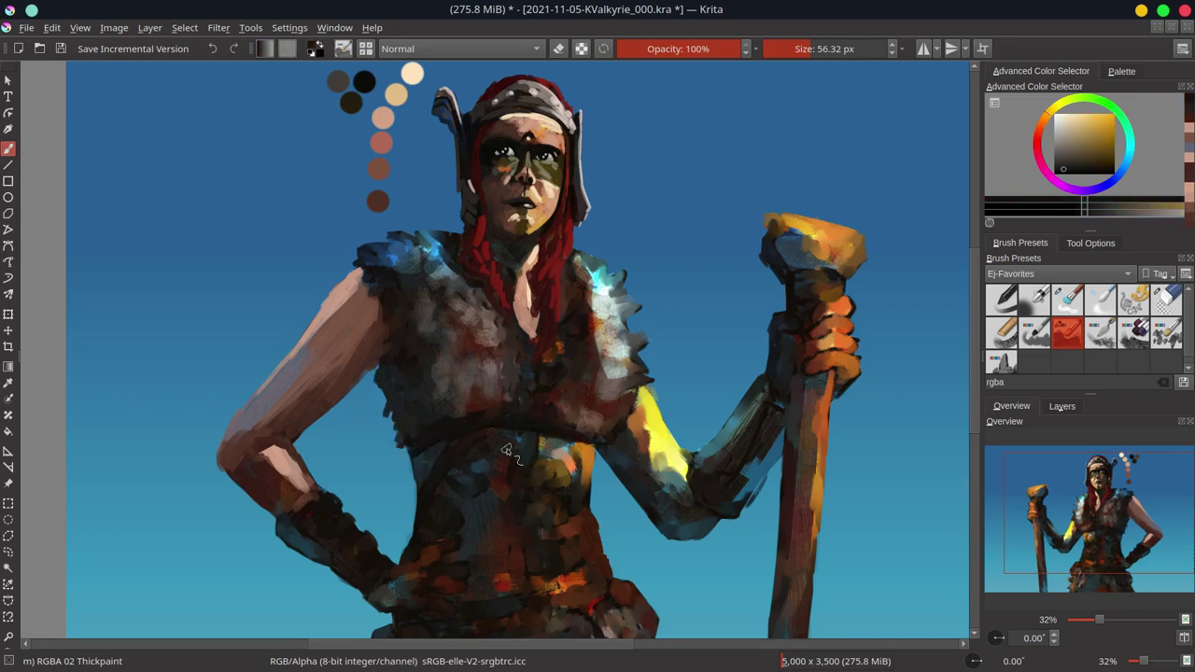
{"action": "key", "text": "ctrl+s"}
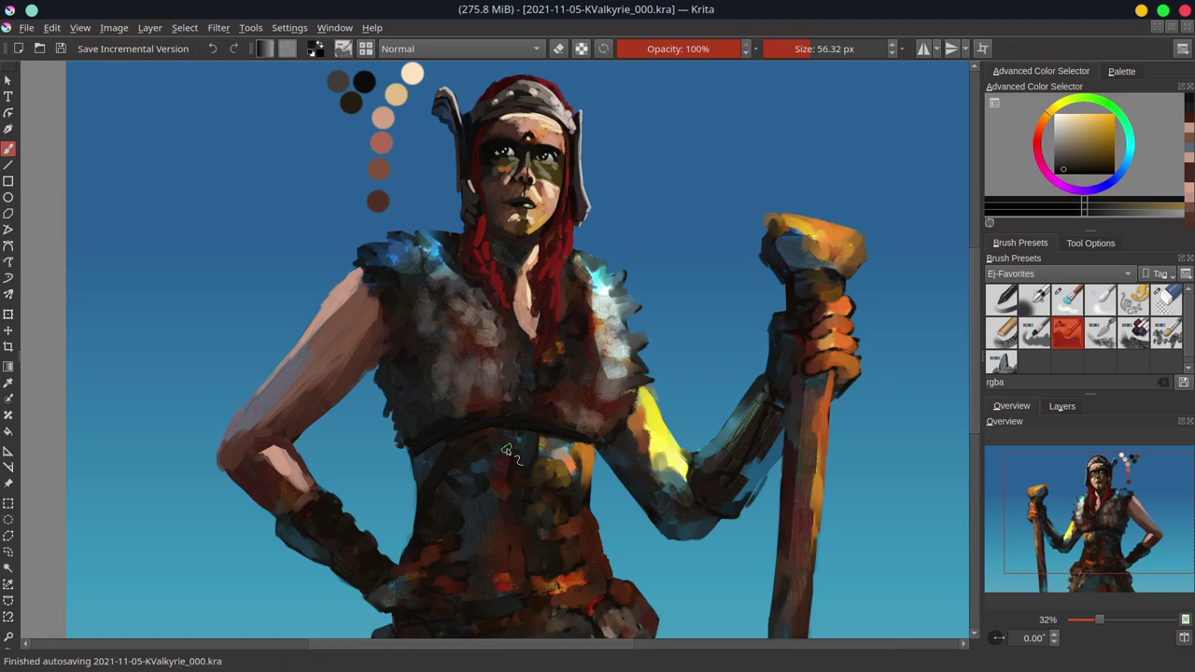
Step: Paint the hip hand's fingers in skin pink and shade them in red-brown
{"action": "scroll", "coordinate": [292, 392], "scroll_direction": "down", "scroll_amount": 1}
{"action": "left_click", "coordinate": [292, 392], "text": "ctrl"}
{"action": "mouse_move", "coordinate": [432, 521]}
{"action": "left_mouse_down"}
{"action": "mouse_move", "coordinate": [383, 541]}
{"action": "mouse_move", "coordinate": [403, 545]}
{"action": "mouse_move", "coordinate": [392, 571]}
{"action": "mouse_move", "coordinate": [376, 572]}
{"action": "left_mouse_up"}
{"action": "left_click", "coordinate": [280, 387], "text": "ctrl"}
{"action": "left_click_drag", "start_coordinate": [244, 397], "coordinate": [271, 418]}
{"action": "left_click_drag", "start_coordinate": [416, 521], "coordinate": [378, 562]}
{"action": "mouse_move", "coordinate": [450, 528]}
{"action": "left_mouse_down"}
{"action": "mouse_move", "coordinate": [392, 551]}
{"action": "mouse_move", "coordinate": [392, 537]}
{"action": "left_mouse_up"}
{"action": "left_click_drag", "start_coordinate": [445, 546], "coordinate": [403, 567]}
Step: Lighten the hip hand's fingers with a medium reddish skin tone
{"action": "left_click", "coordinate": [434, 558], "text": "ctrl"}
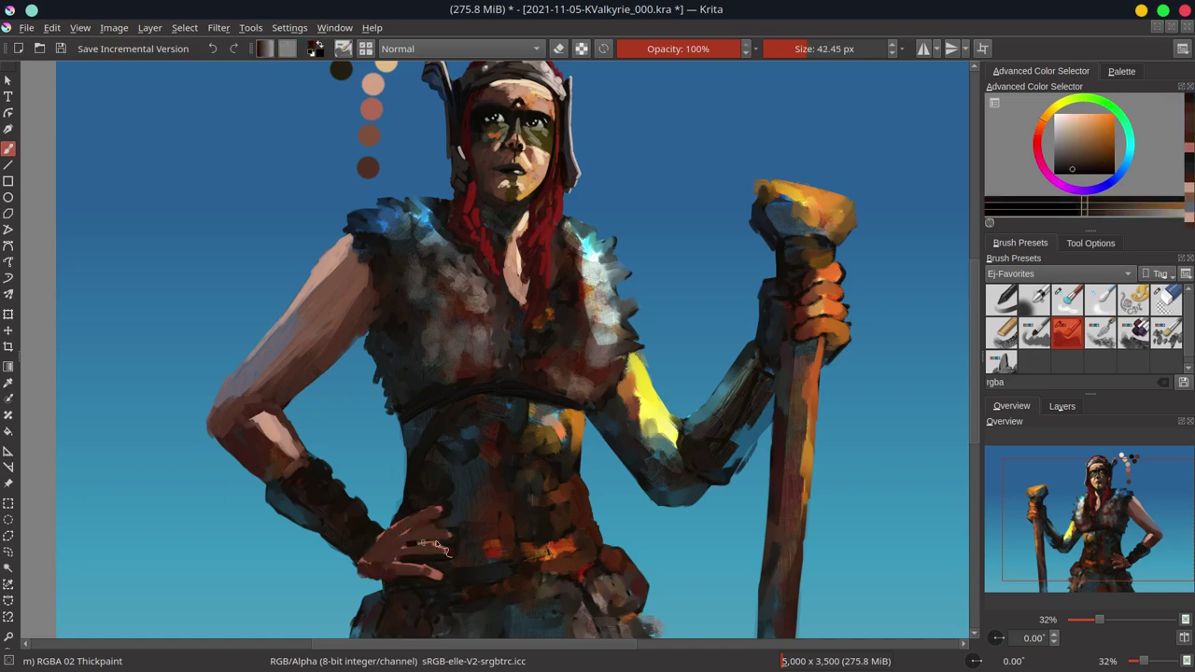
{"action": "left_click", "coordinate": [420, 540], "text": "ctrl"}
{"action": "left_click", "coordinate": [247, 401], "text": "ctrl"}
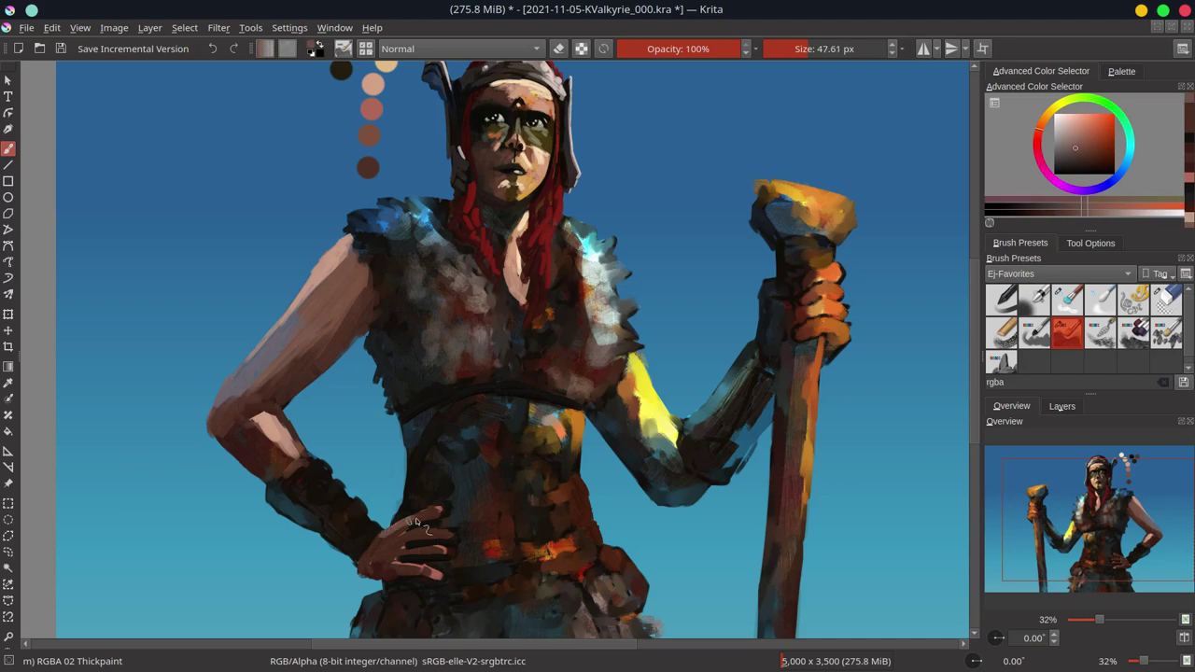
{"action": "left_click_drag", "start_coordinate": [420, 518], "coordinate": [369, 573]}
{"action": "mouse_move", "coordinate": [434, 539]}
{"action": "left_mouse_down"}
{"action": "mouse_move", "coordinate": [390, 560]}
{"action": "mouse_move", "coordinate": [392, 579]}
{"action": "left_mouse_up"}
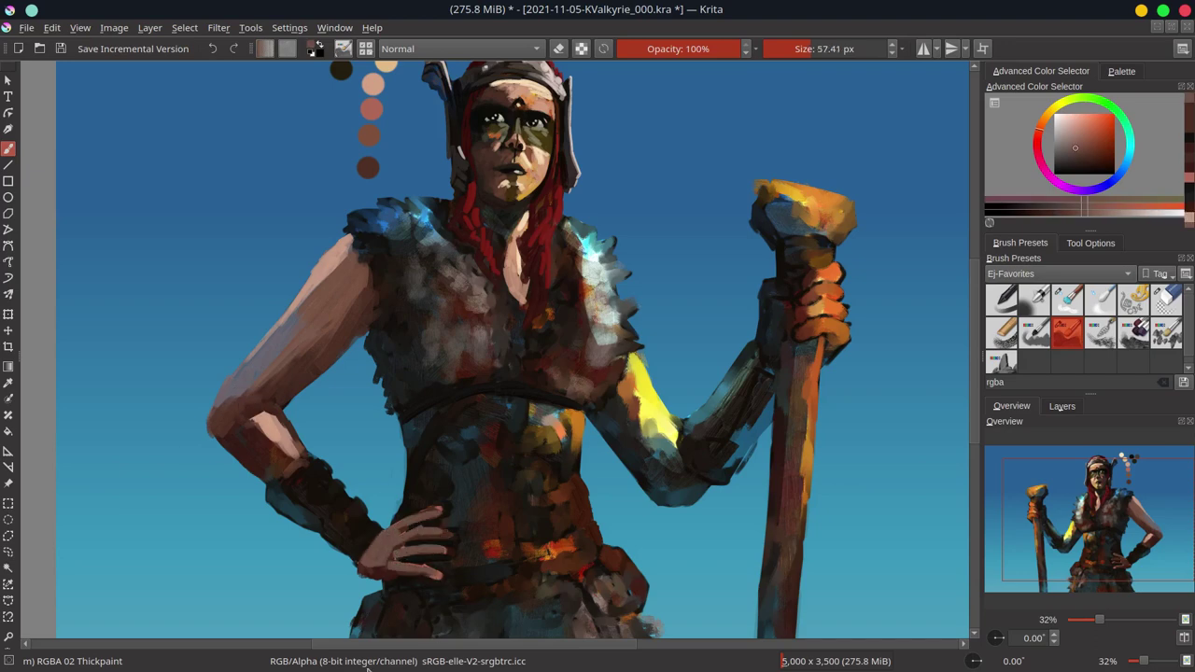
{"action": "left_click", "coordinate": [416, 523], "text": "ctrl"}
{"action": "left_click_drag", "start_coordinate": [438, 514], "coordinate": [396, 546]}
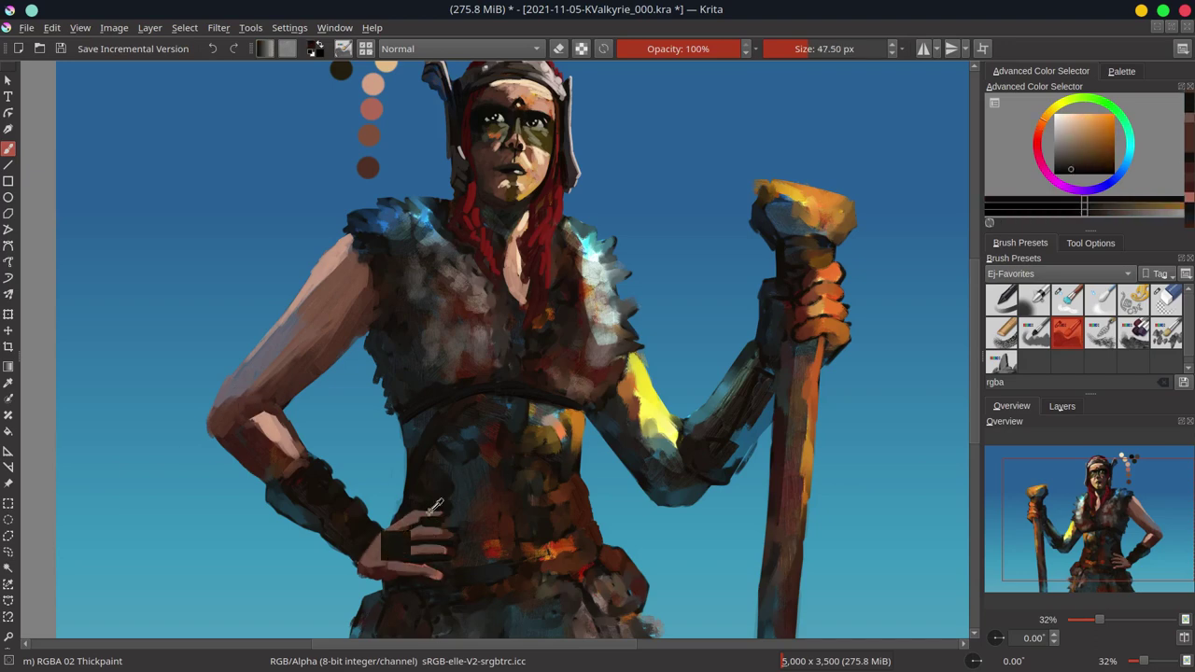
Step: Add small dark orange-brown touches to the hand, fit the painting in view, and save
{"action": "left_click", "coordinate": [484, 511], "text": "ctrl"}
{"action": "left_click", "coordinate": [440, 534], "text": "ctrl"}
{"action": "left_click", "coordinate": [445, 546], "text": "ctrl"}
{"action": "left_click", "coordinate": [447, 549], "text": "ctrl"}
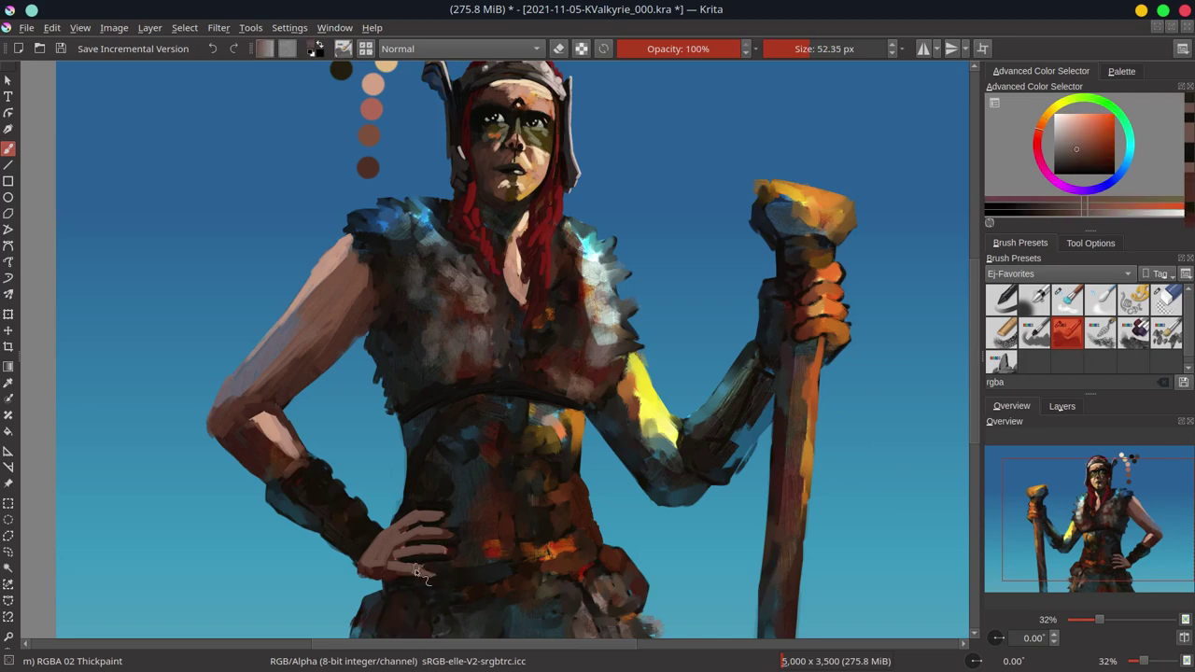
{"action": "left_click_drag", "start_coordinate": [410, 552], "coordinate": [397, 572]}
{"action": "left_click", "coordinate": [455, 556], "text": "ctrl"}
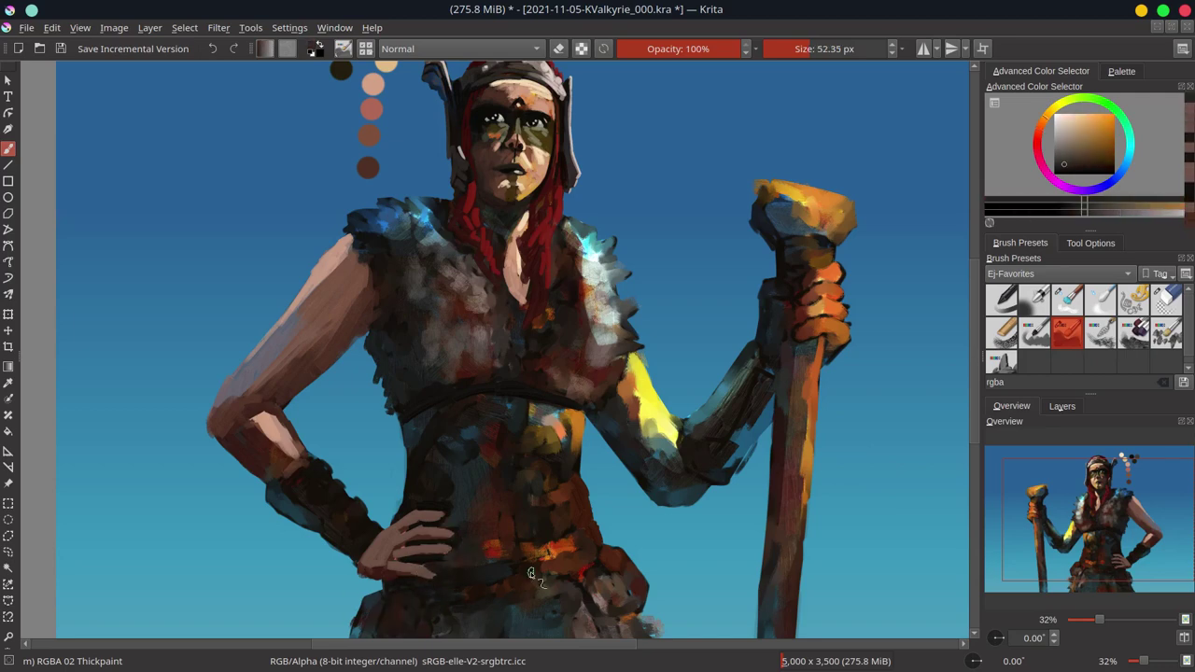
{"action": "key", "text": "minus"}
{"action": "key", "text": "minus"}
{"action": "key", "text": "minus"}
{"action": "key", "text": "ctrl+s"}
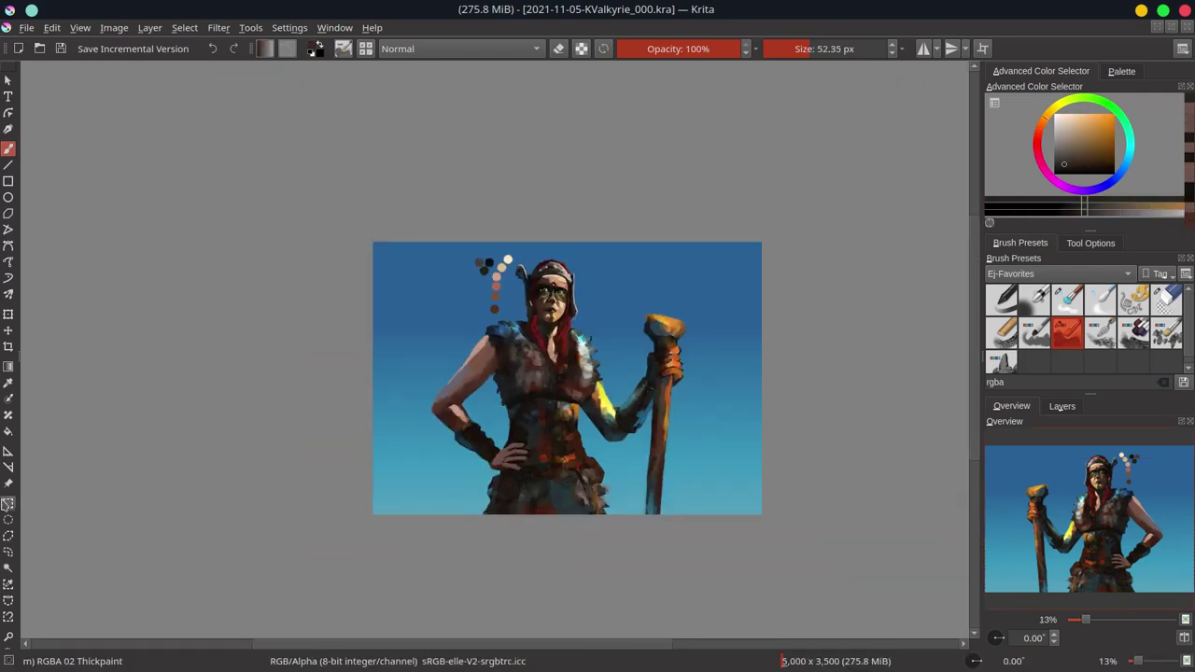
Step: Group the four paint layers, then cancel the transform on the group
{"action": "left_click", "coordinate": [1062, 406]}
{"action": "left_click", "coordinate": [1083, 469], "text": "shift"}
{"action": "right_click", "coordinate": [1073, 515]}
{"action": "left_click", "coordinate": [999, 457]}
{"action": "key", "text": "ctrl+t"}
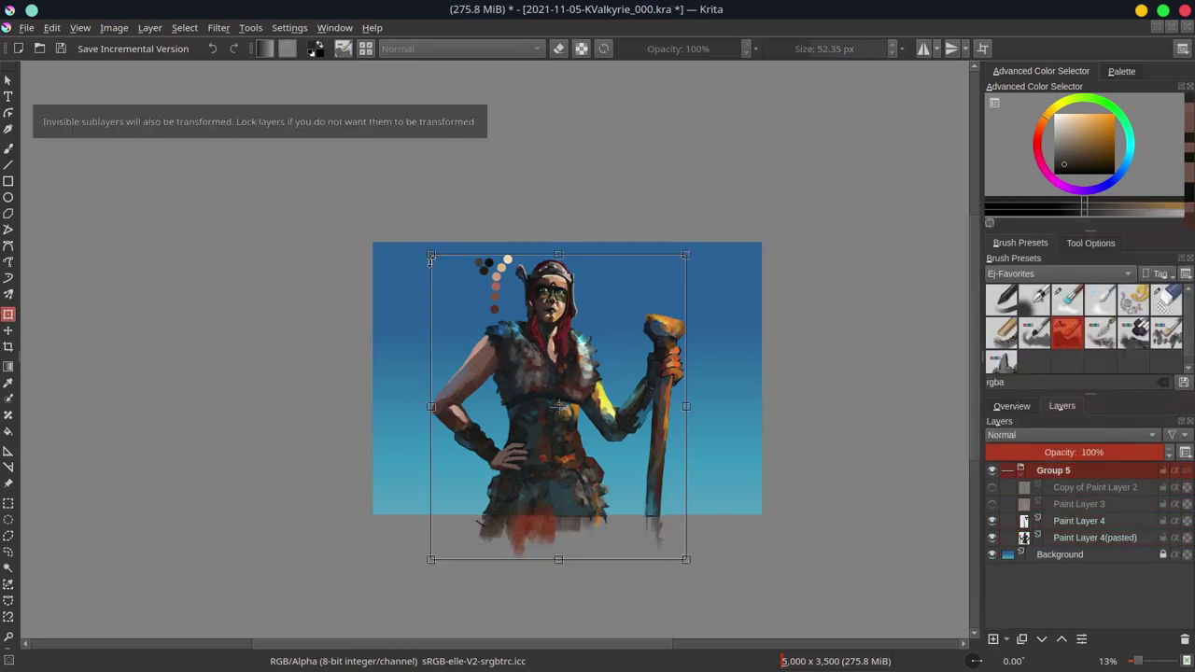
{"action": "key", "text": "Escape"}
Step: Ungroup the paint layers back into separate layers and refit the view
{"action": "right_click", "coordinate": [1052, 469]}
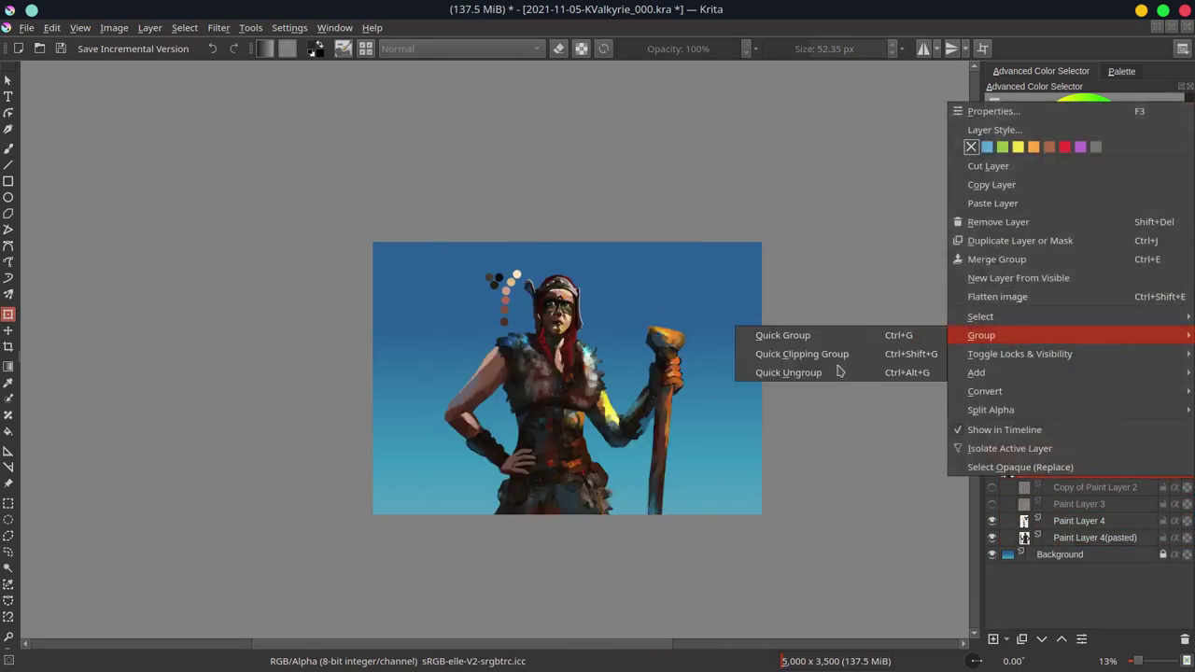
{"action": "left_click", "coordinate": [840, 370]}
{"action": "key", "text": "plus"}
{"action": "key", "text": "plus"}
{"action": "key", "text": "minus"}
{"action": "key", "text": "minus"}
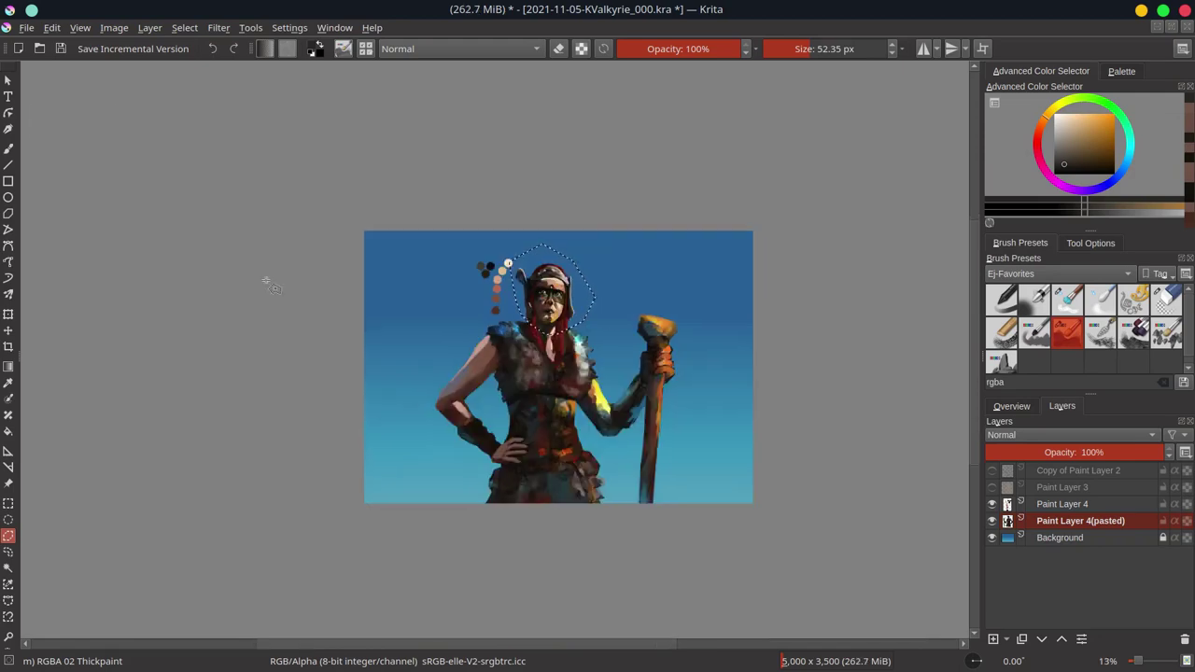
{"action": "left_click_drag", "start_coordinate": [603, 239], "coordinate": [598, 242]}
Step: Outline the hand on the hip with a polygonal selection, then clear it
{"action": "left_click", "coordinate": [1011, 406]}
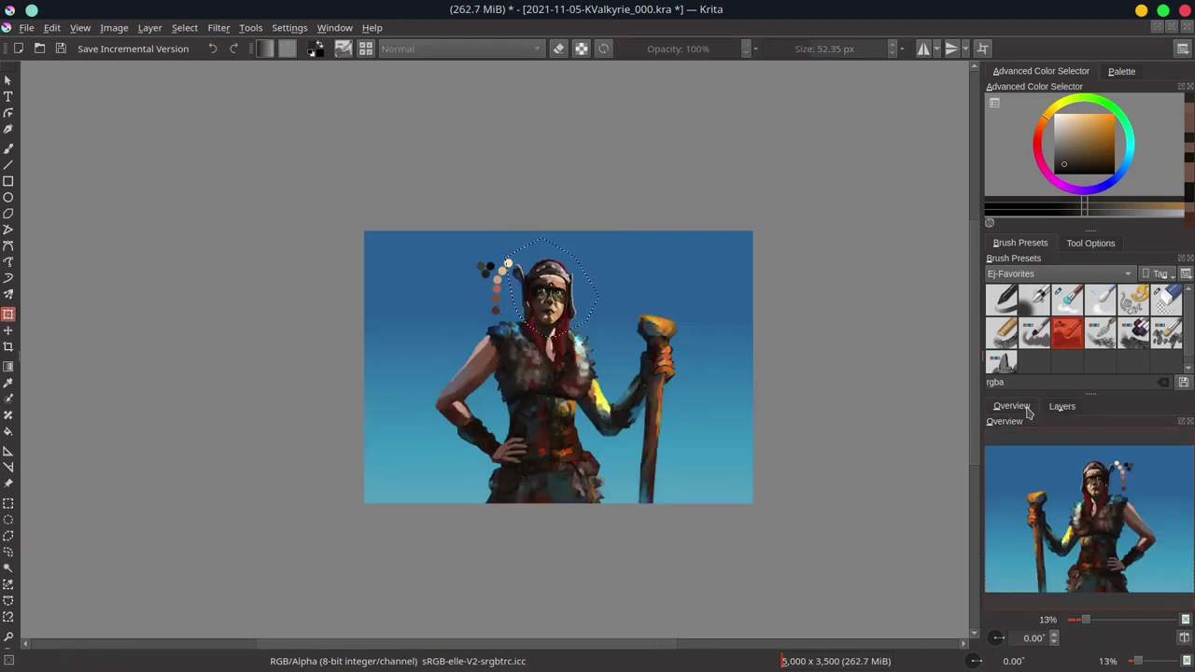
{"action": "left_click", "coordinate": [9, 534]}
{"action": "left_click_drag", "start_coordinate": [519, 430], "coordinate": [511, 472]}
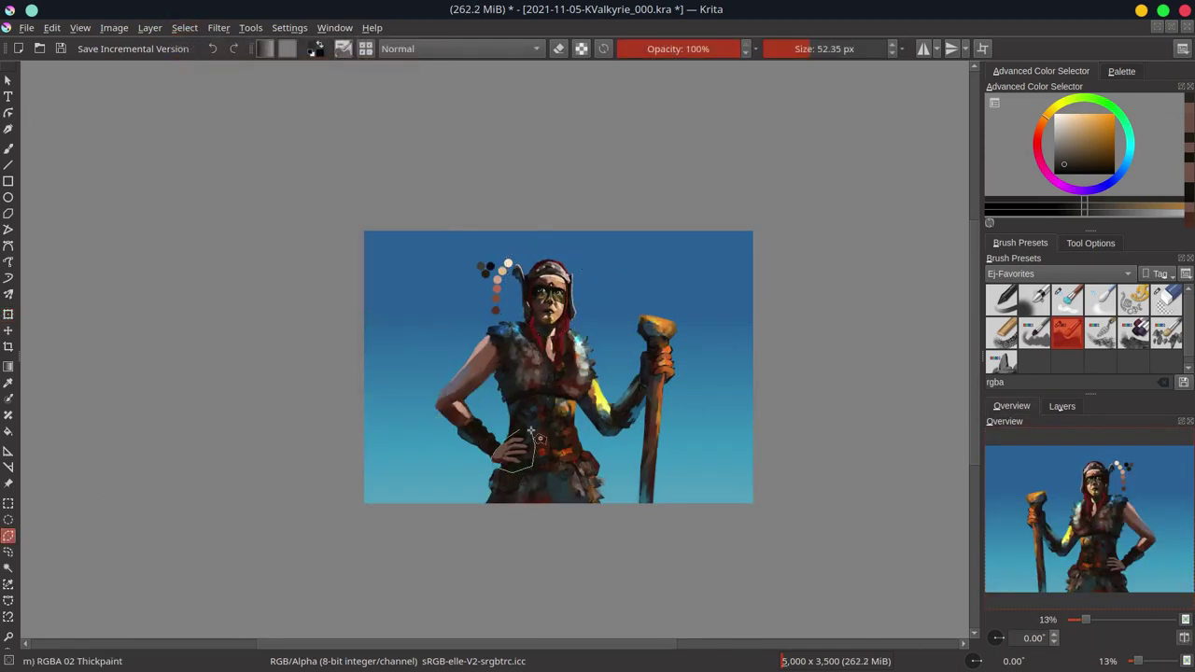
{"action": "left_click", "coordinate": [52, 27]}
{"action": "left_click", "coordinate": [200, 65]}
{"action": "key", "text": "ctrl+r"}
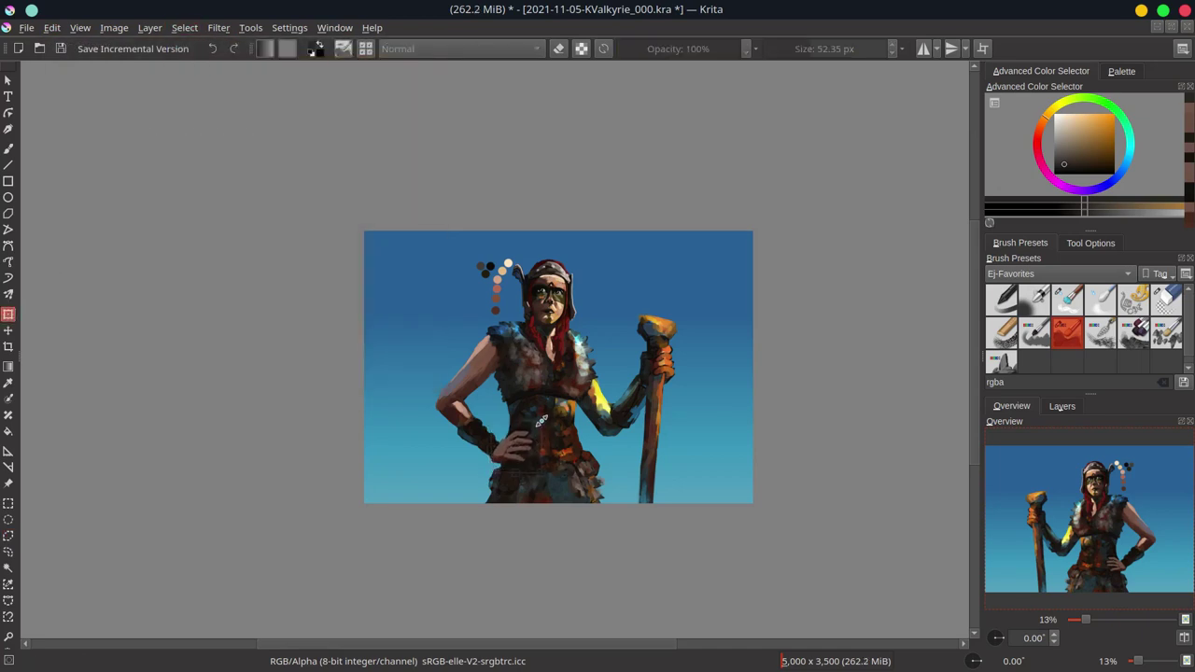
Step: Paste the copied paint as a new layer and save the painting
{"action": "key", "text": "ctrl+v"}
{"action": "left_click", "coordinate": [1062, 406]}
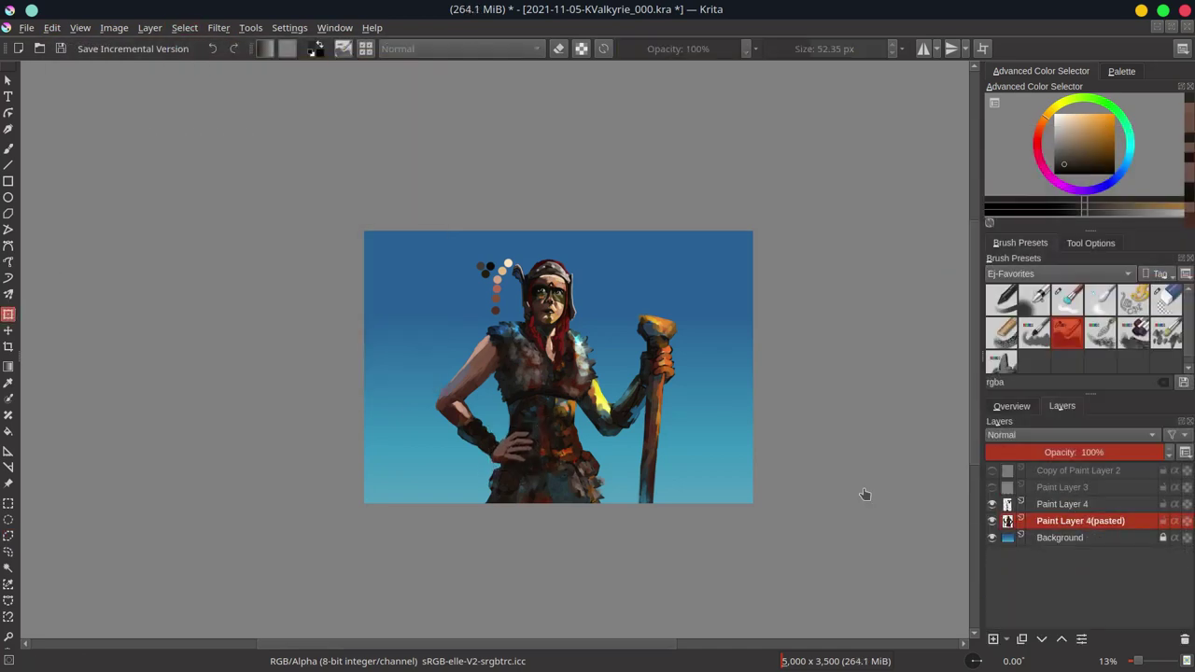
{"action": "left_click", "coordinate": [1011, 406]}
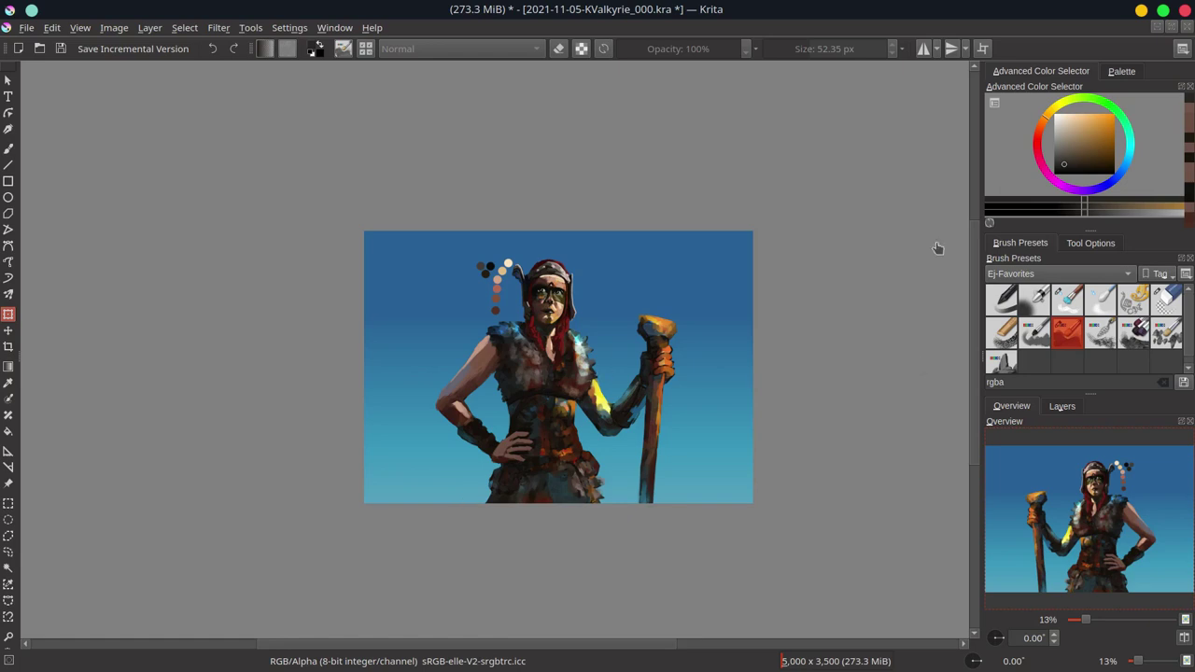
{"action": "key", "text": "ctrl+s"}
Step: Cover the arm's yellow highlight in dark blue-grey and lighten the forearm with pale cream
{"action": "key", "text": "b"}
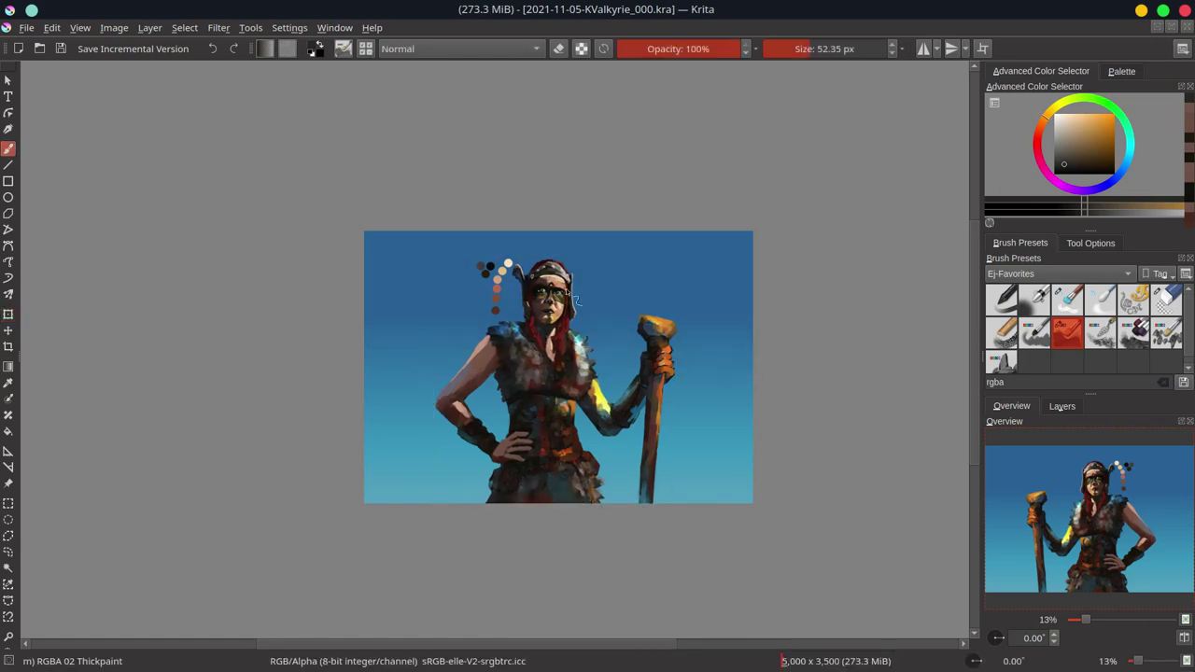
{"action": "scroll", "coordinate": [573, 295], "scroll_direction": "up", "scroll_amount": 5}
{"action": "left_click", "coordinate": [642, 453]}
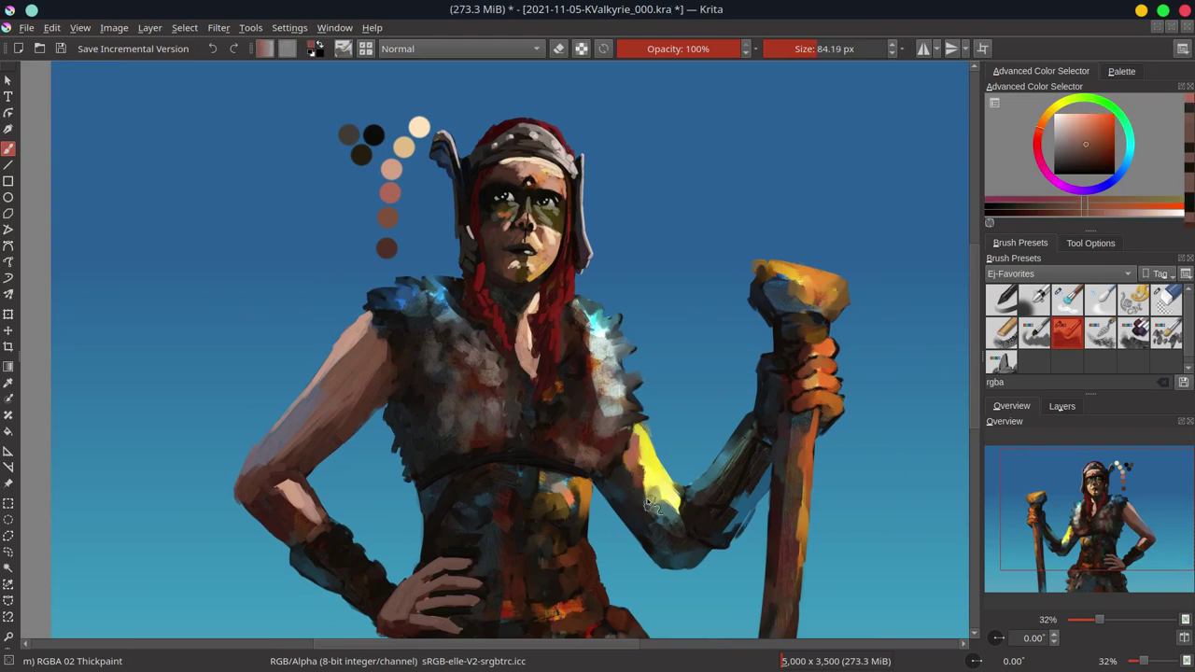
{"action": "mouse_move", "coordinate": [650, 504]}
{"action": "left_mouse_down"}
{"action": "mouse_move", "coordinate": [644, 551]}
{"action": "mouse_move", "coordinate": [653, 536]}
{"action": "left_mouse_up"}
{"action": "left_click_drag", "start_coordinate": [644, 438], "coordinate": [668, 519]}
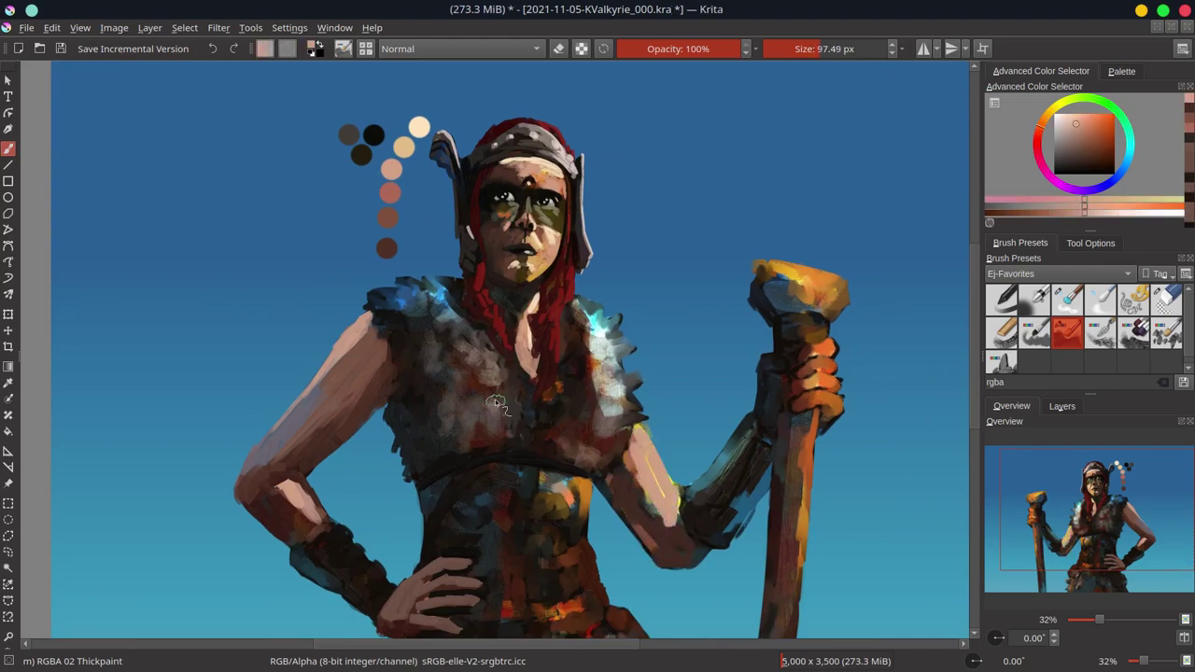
{"action": "left_click", "coordinate": [419, 127], "text": "ctrl"}
{"action": "left_click_drag", "start_coordinate": [642, 446], "coordinate": [665, 486]}
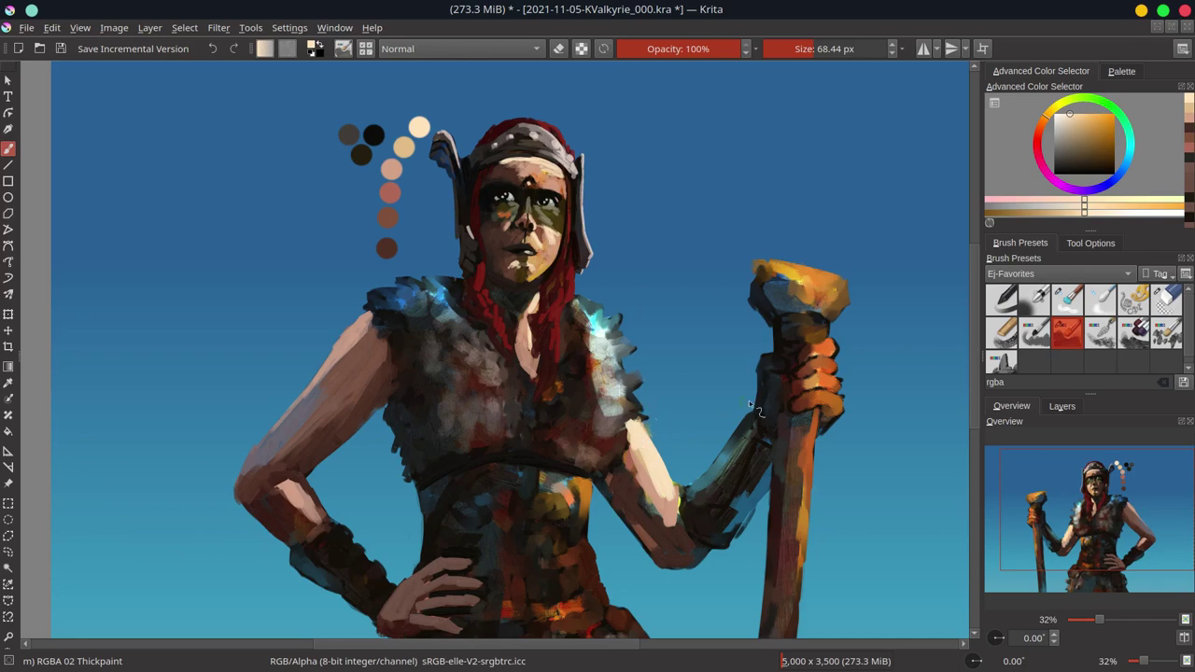
Step: Paint light peach strokes on the hand gripping the staff, including its lowest finger
{"action": "mouse_move", "coordinate": [755, 408]}
{"action": "left_mouse_down"}
{"action": "mouse_move", "coordinate": [696, 345]}
{"action": "mouse_move", "coordinate": [691, 406]}
{"action": "left_mouse_up"}
{"action": "left_click", "coordinate": [695, 345], "text": "ctrl"}
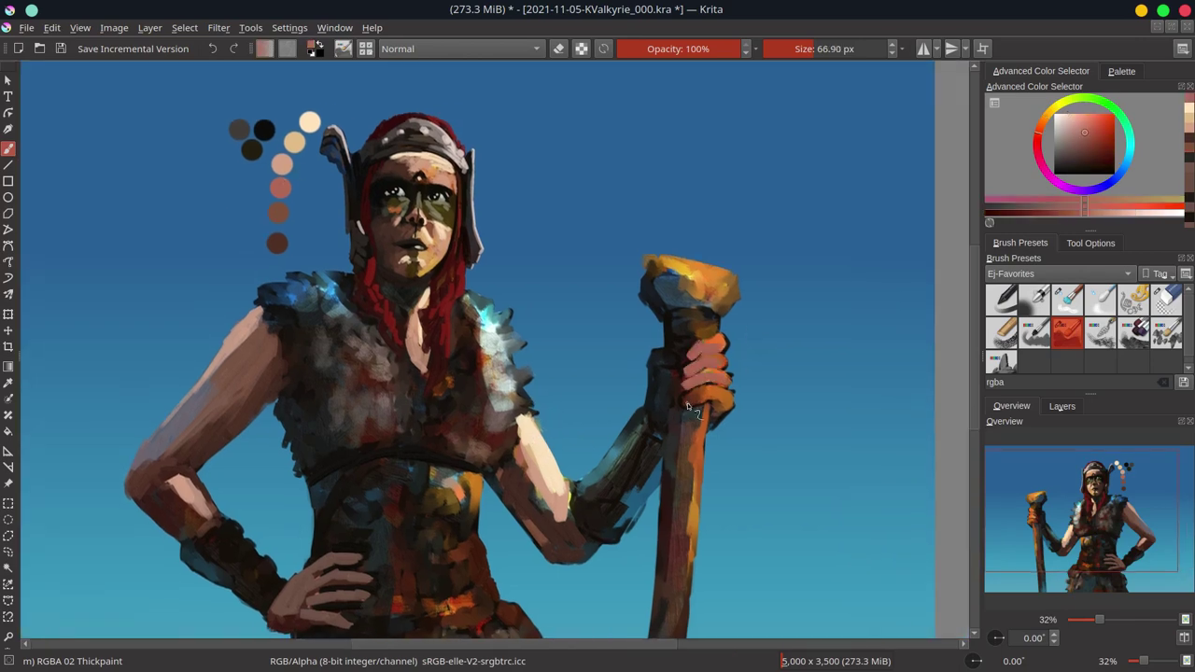
{"action": "key", "text": "slash"}
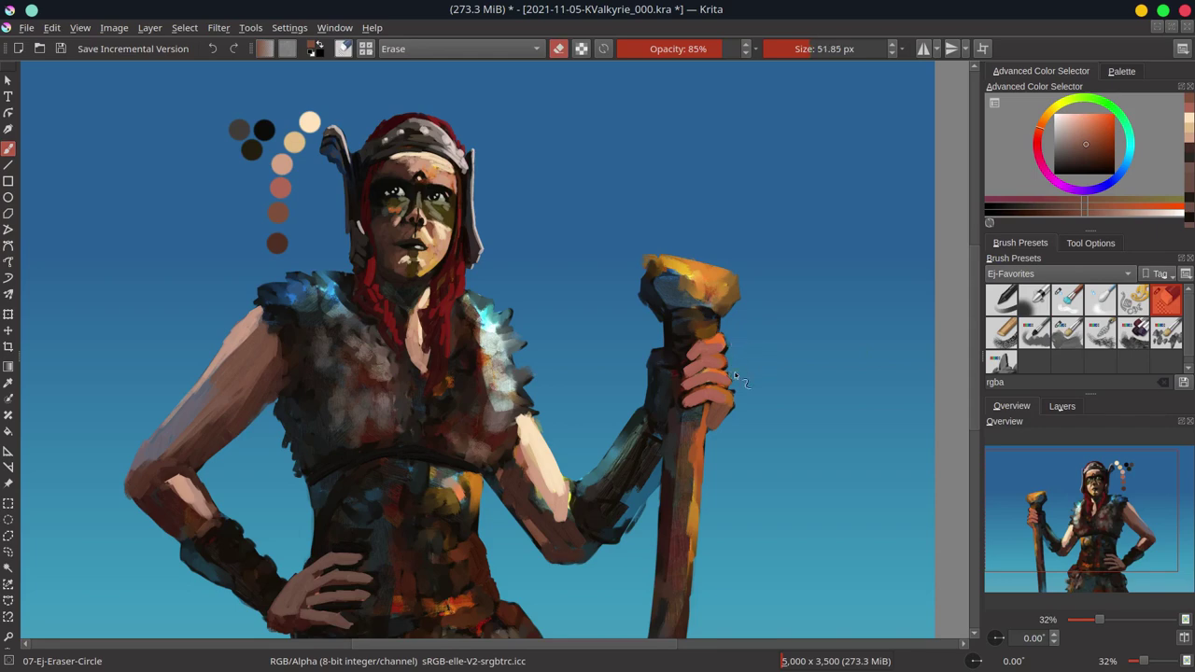
{"action": "key", "text": "slash"}
{"action": "left_click", "coordinate": [653, 383], "text": "ctrl"}
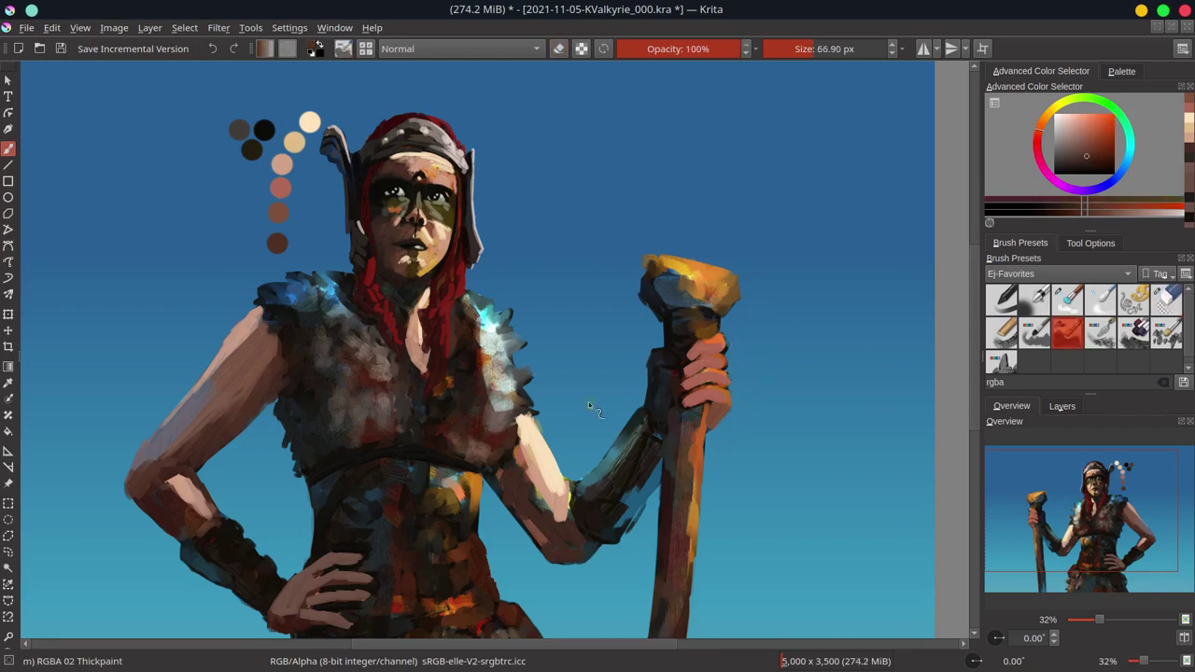
{"action": "left_click", "coordinate": [661, 342], "text": "ctrl"}
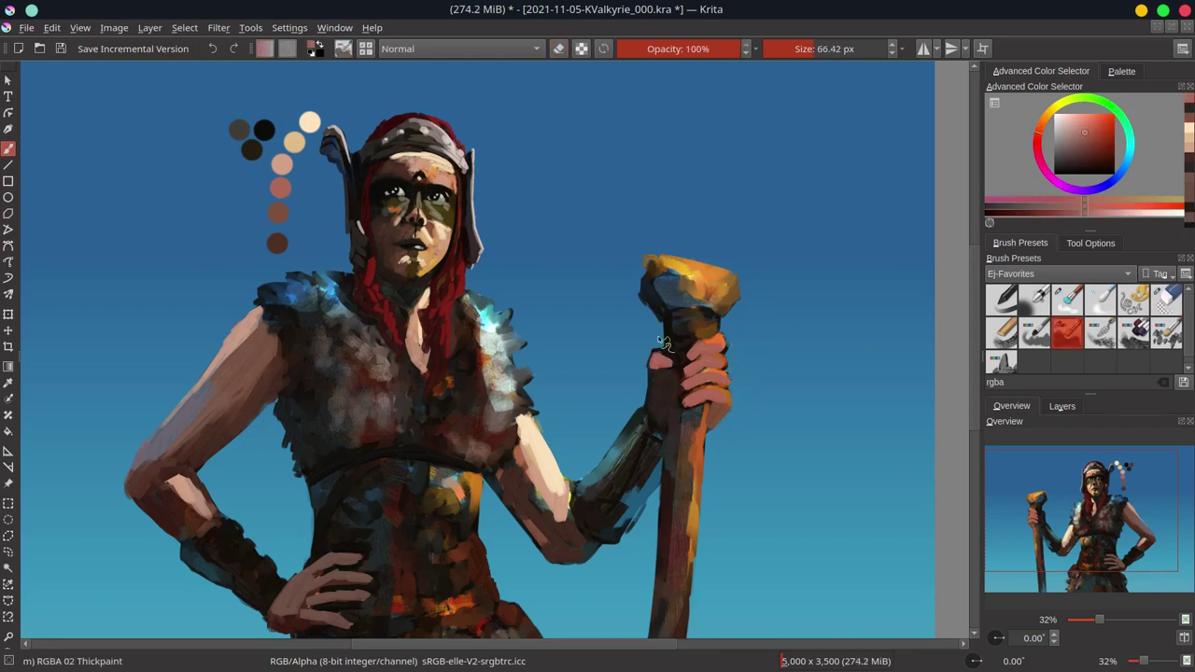
{"action": "left_click", "coordinate": [711, 385], "text": "ctrl"}
{"action": "left_click_drag", "start_coordinate": [668, 350], "coordinate": [665, 356]}
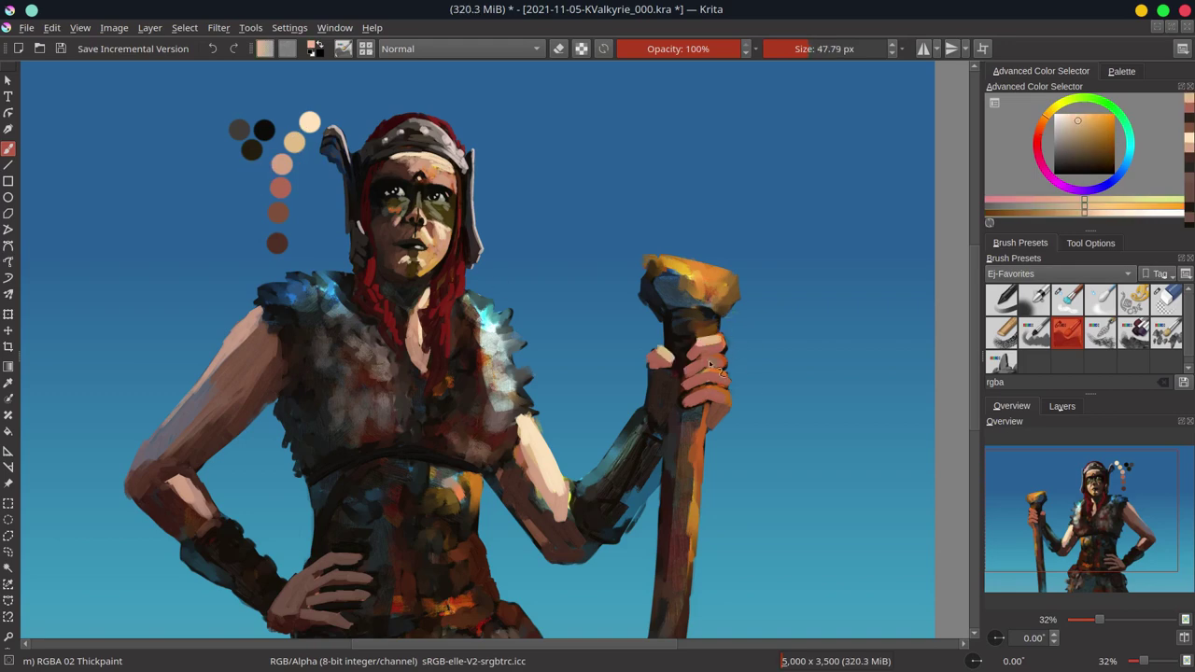
{"action": "mouse_move", "coordinate": [709, 389]}
{"action": "left_mouse_down"}
{"action": "mouse_move", "coordinate": [732, 391]}
{"action": "mouse_move", "coordinate": [668, 439]}
{"action": "left_mouse_up"}
Step: Add near-black strokes around the staff hand and shaft, then fit the painting in view
{"action": "left_click", "coordinate": [664, 372], "text": "ctrl"}
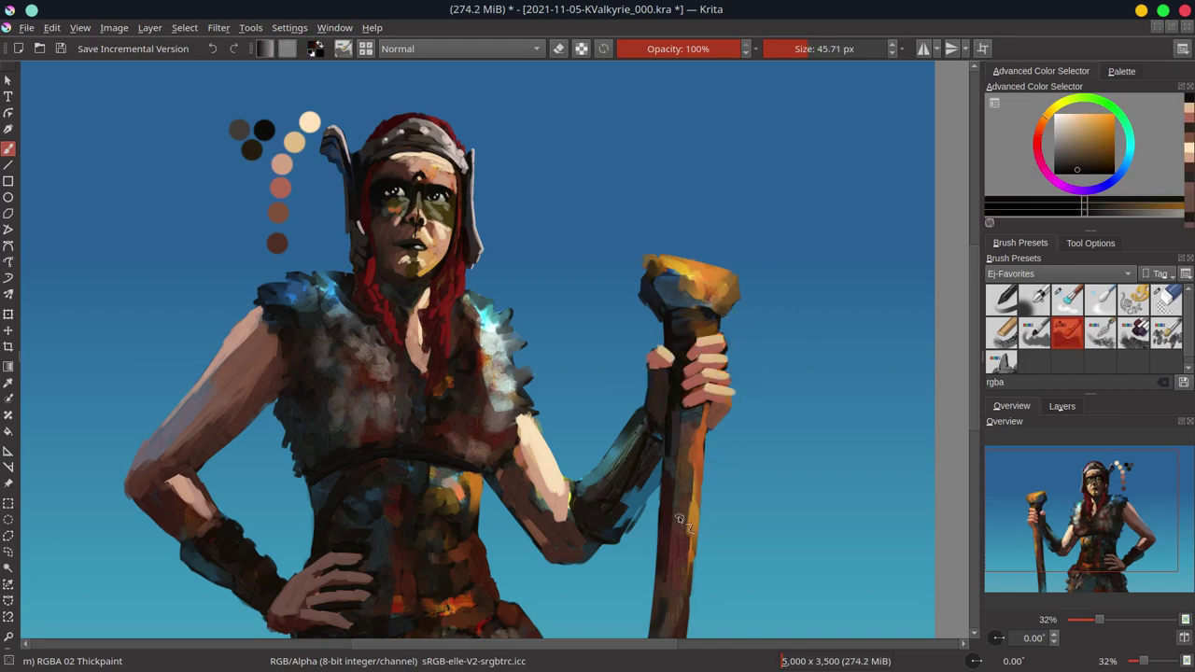
{"action": "mouse_move", "coordinate": [676, 394]}
{"action": "left_mouse_down"}
{"action": "mouse_move", "coordinate": [709, 430]}
{"action": "mouse_move", "coordinate": [665, 430]}
{"action": "left_mouse_up"}
{"action": "left_click", "coordinate": [658, 415], "text": "ctrl"}
{"action": "key", "text": "2"}
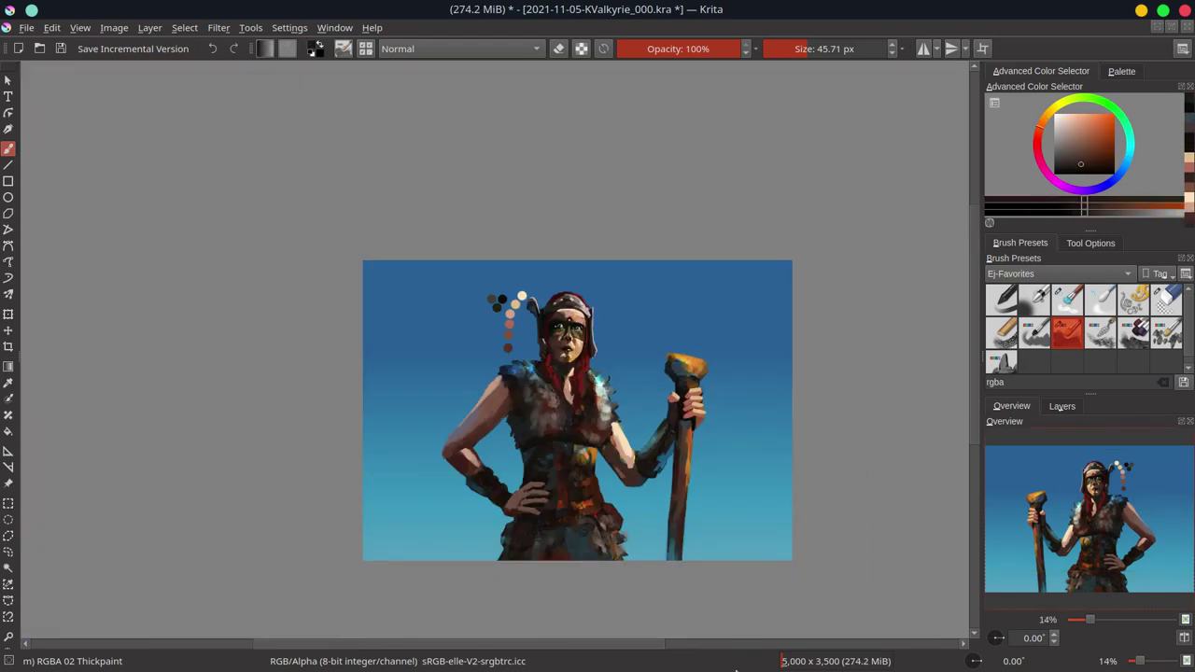
Step: Enlarge the brush and sample a skin colour from the valkyrie's face
{"action": "left_click", "coordinate": [1062, 406]}
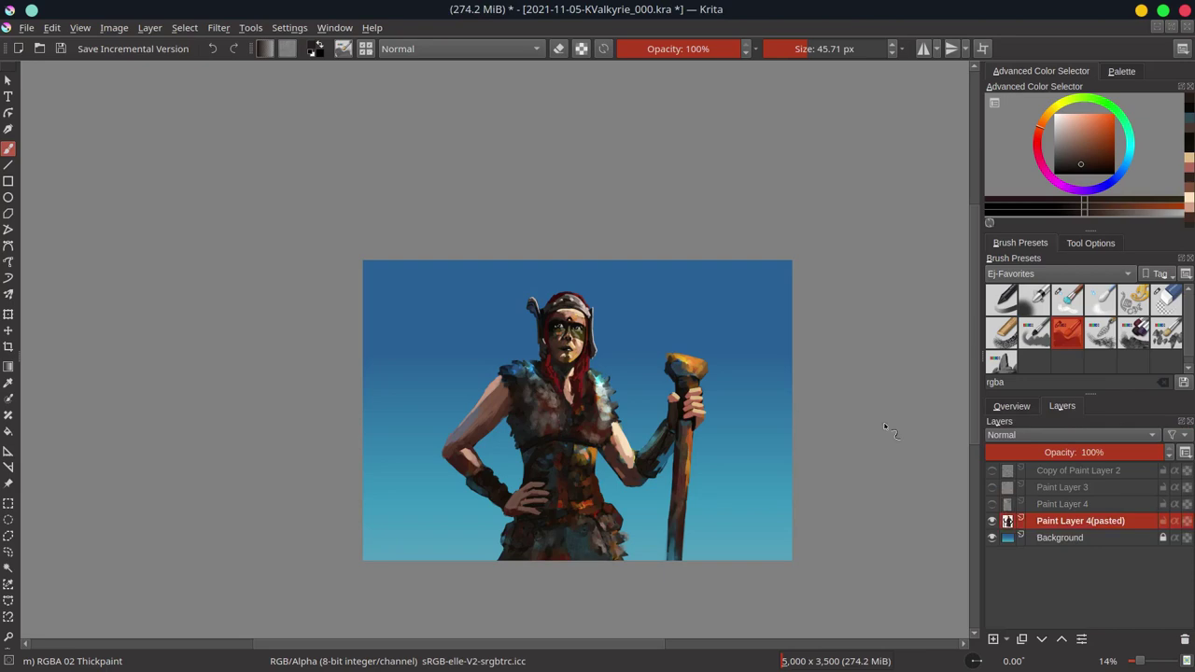
{"action": "scroll", "coordinate": [885, 431], "scroll_direction": "up", "scroll_amount": 3}
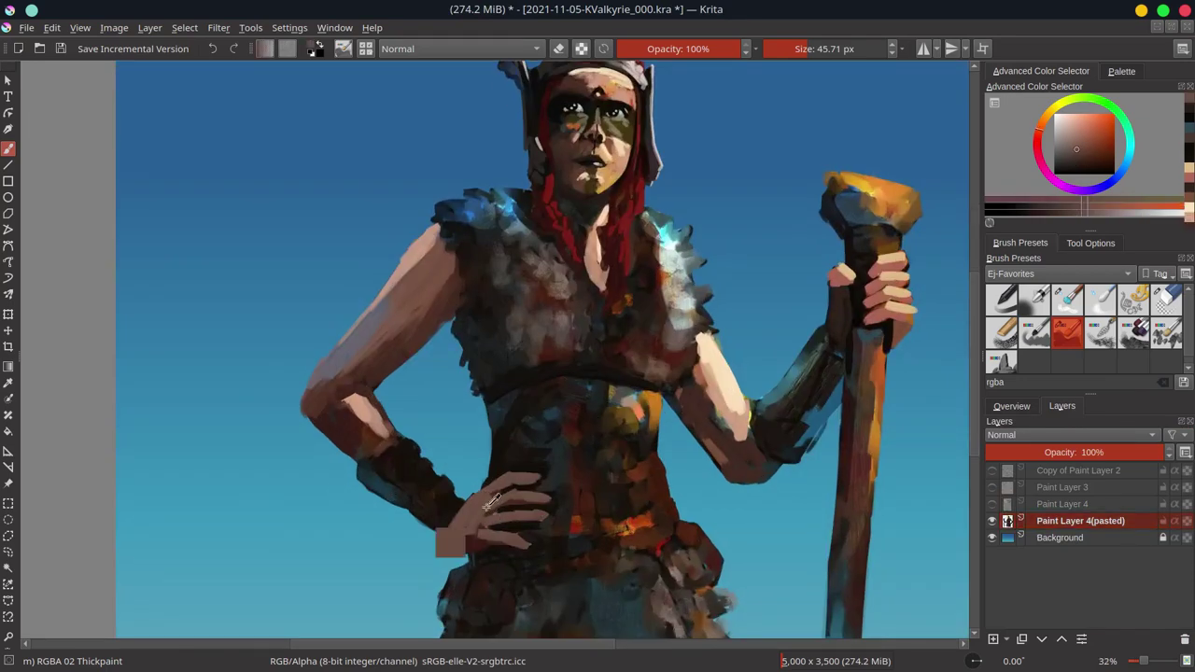
{"action": "scroll", "coordinate": [585, 581], "scroll_direction": "down", "scroll_amount": 2}
{"action": "scroll", "coordinate": [606, 220], "scroll_direction": "up", "scroll_amount": 5}
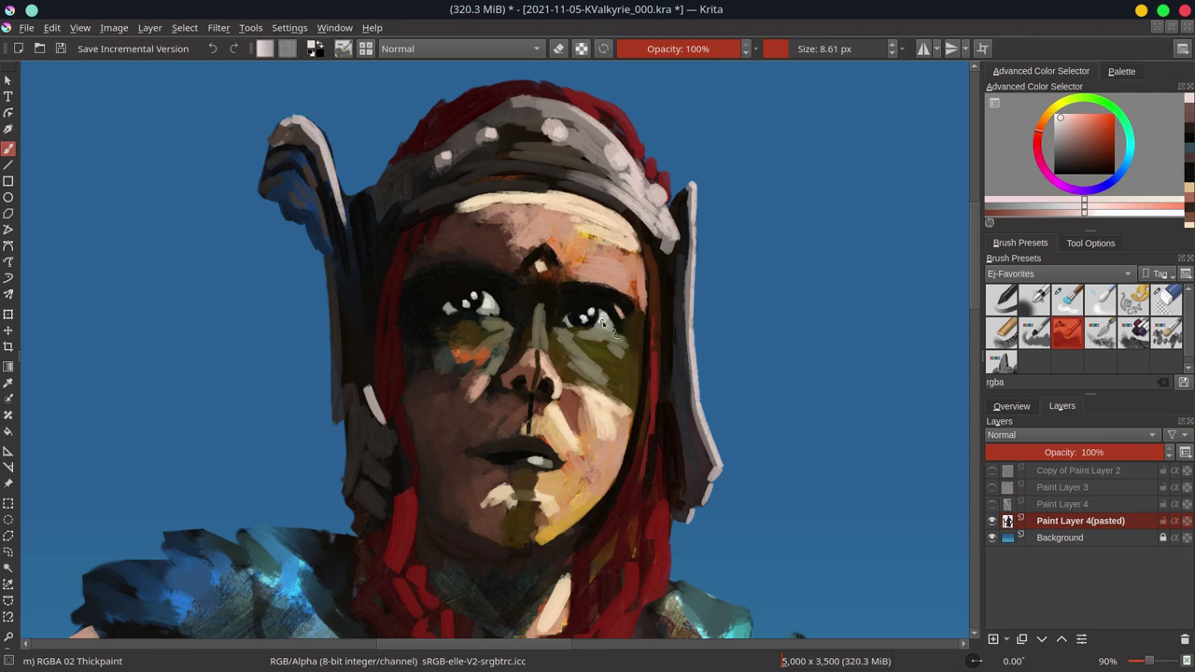
{"action": "scroll", "coordinate": [738, 302], "scroll_direction": "down", "scroll_amount": 5}
{"action": "scroll", "coordinate": [728, 271], "scroll_direction": "up", "scroll_amount": 3}
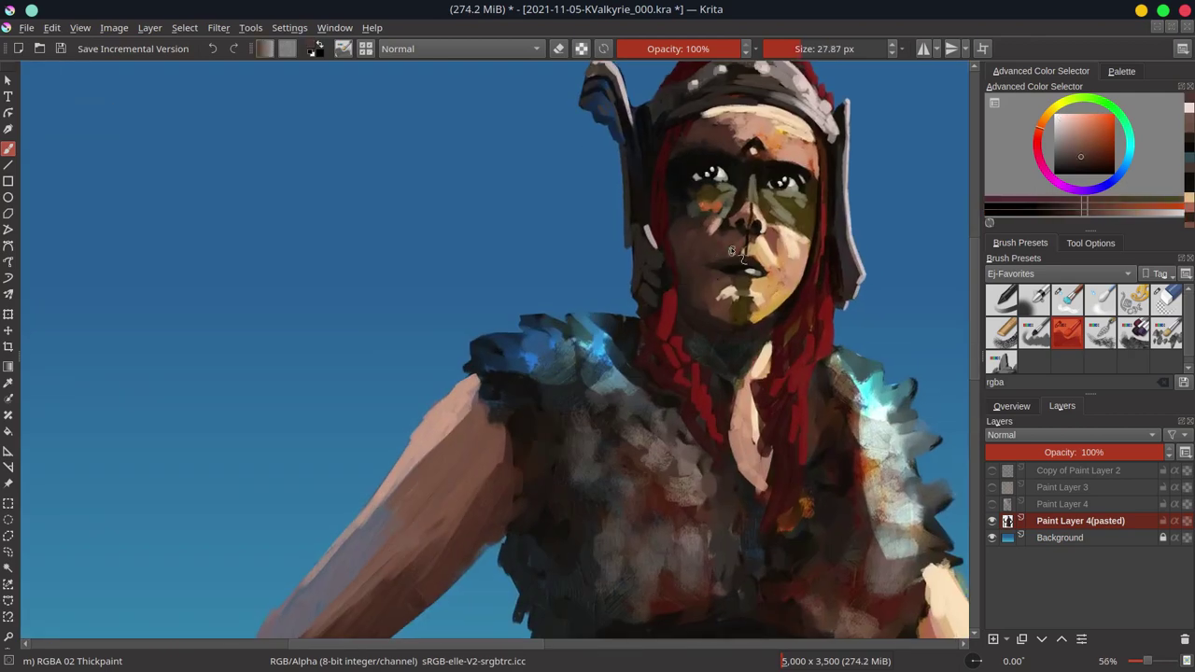
{"action": "left_click_drag", "start_coordinate": [733, 252], "coordinate": [734, 241]}
{"action": "left_click", "coordinate": [735, 238], "text": "ctrl"}
{"action": "left_click", "coordinate": [750, 245], "text": "ctrl"}
Step: Save the painting and display the Overview thumbnail of the whole image
{"action": "scroll", "coordinate": [866, 227], "scroll_direction": "down", "scroll_amount": 4}
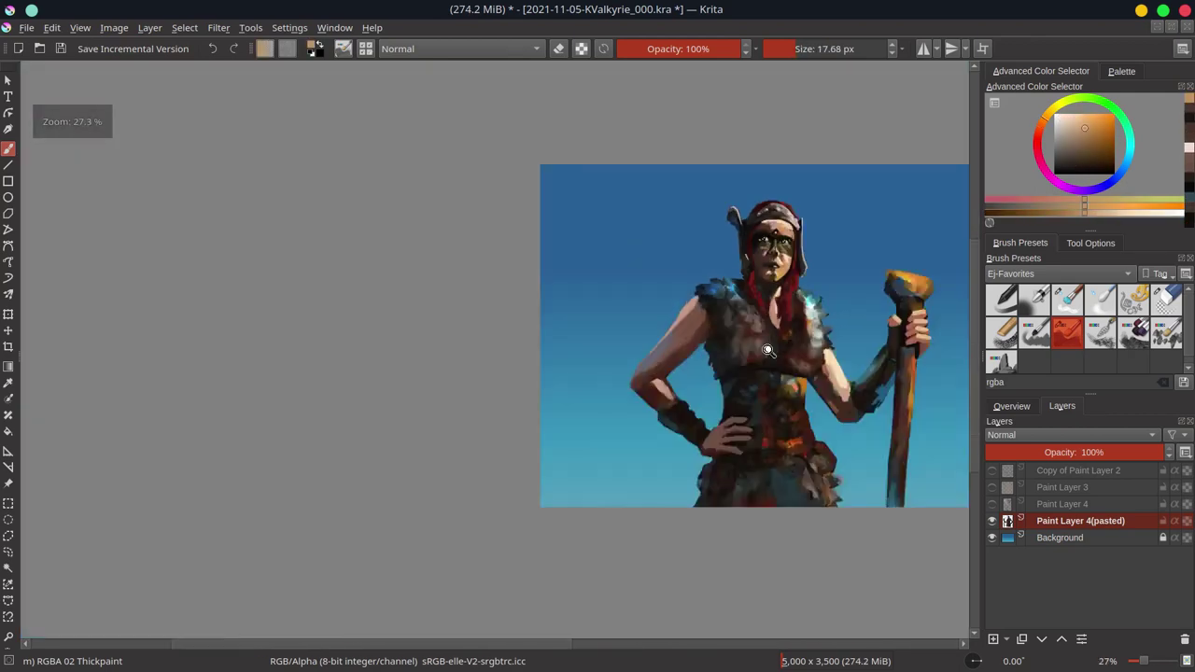
{"action": "scroll", "coordinate": [866, 227], "scroll_direction": "down", "scroll_amount": 1}
{"action": "key", "text": "ctrl+s"}
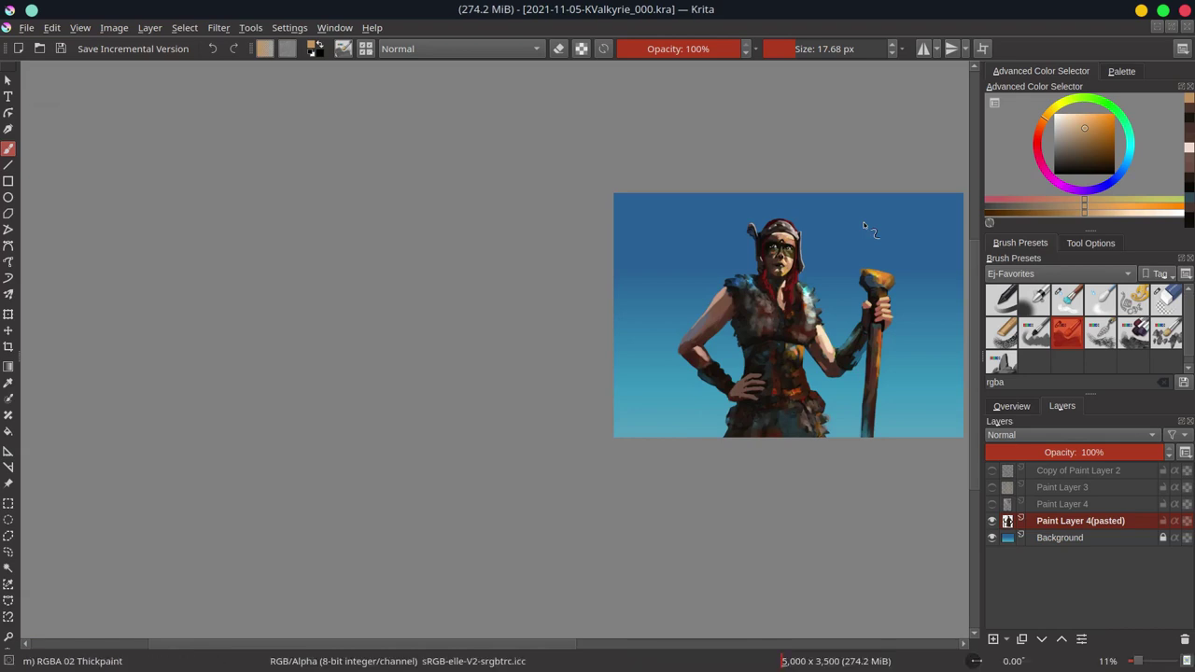
{"action": "left_click", "coordinate": [1012, 406]}
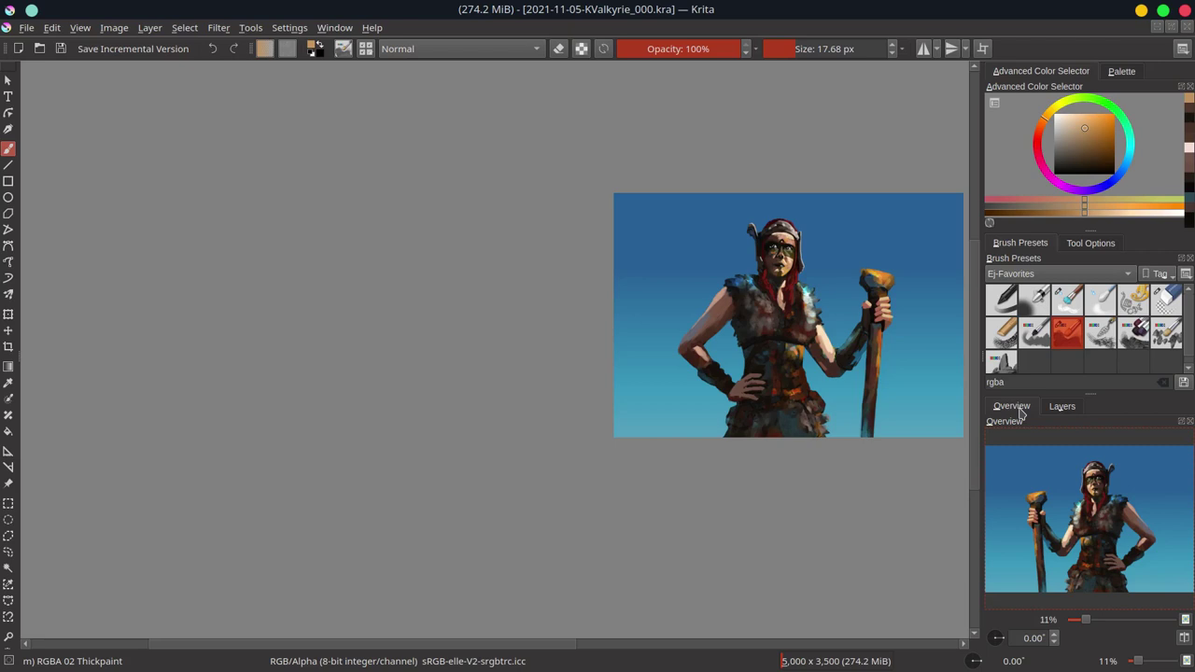
{"action": "left_click_drag", "start_coordinate": [957, 538], "coordinate": [679, 461]}
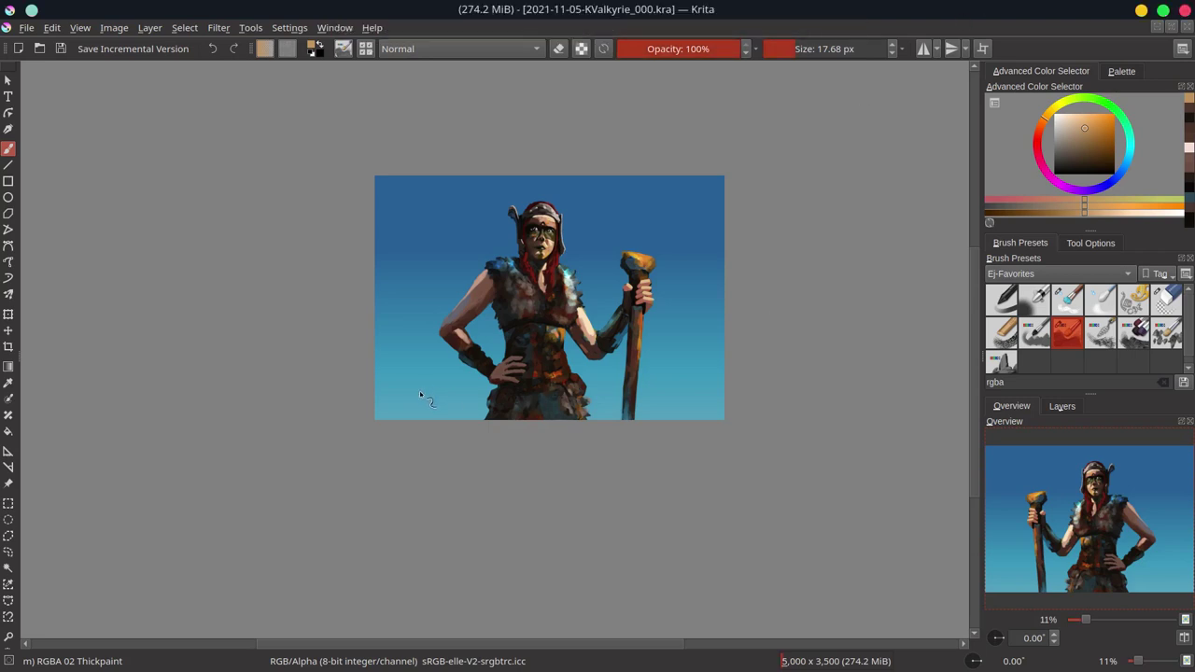
{"action": "scroll", "coordinate": [420, 397], "scroll_direction": "up", "scroll_amount": 5}
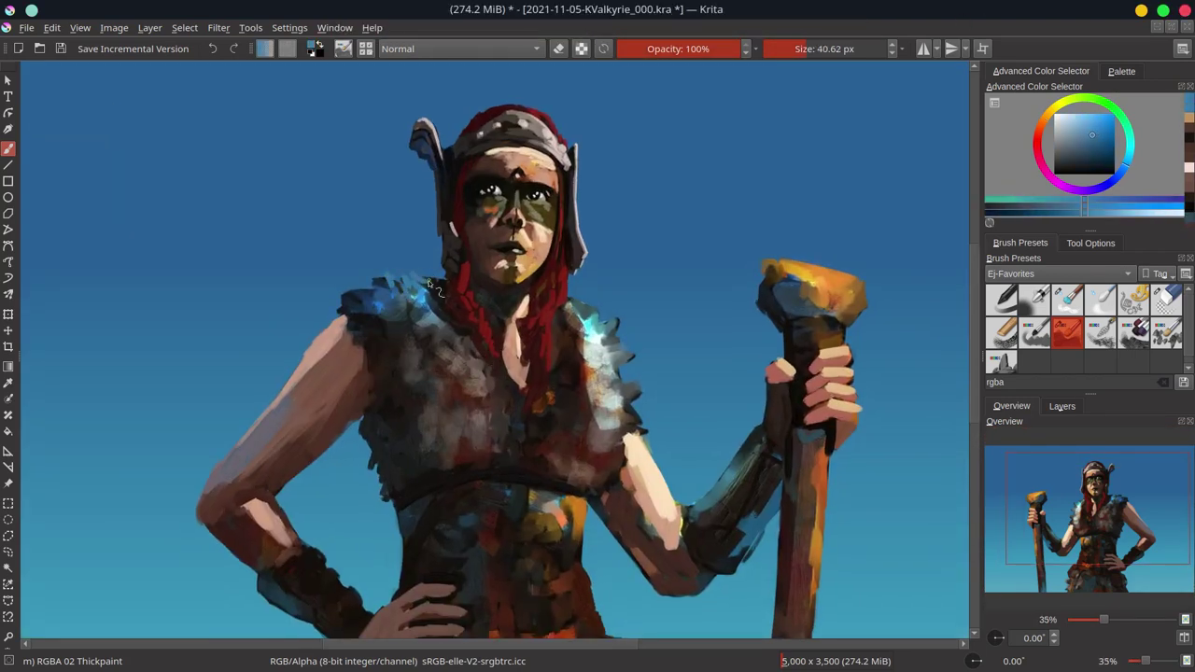
Step: Check the Background layer's visibility, then paint a pale teal highlight stroke down the fur collar
{"action": "left_click", "coordinate": [1061, 406]}
{"action": "left_click", "coordinate": [991, 537]}
{"action": "left_click", "coordinate": [991, 538]}
{"action": "left_click", "coordinate": [1035, 150]}
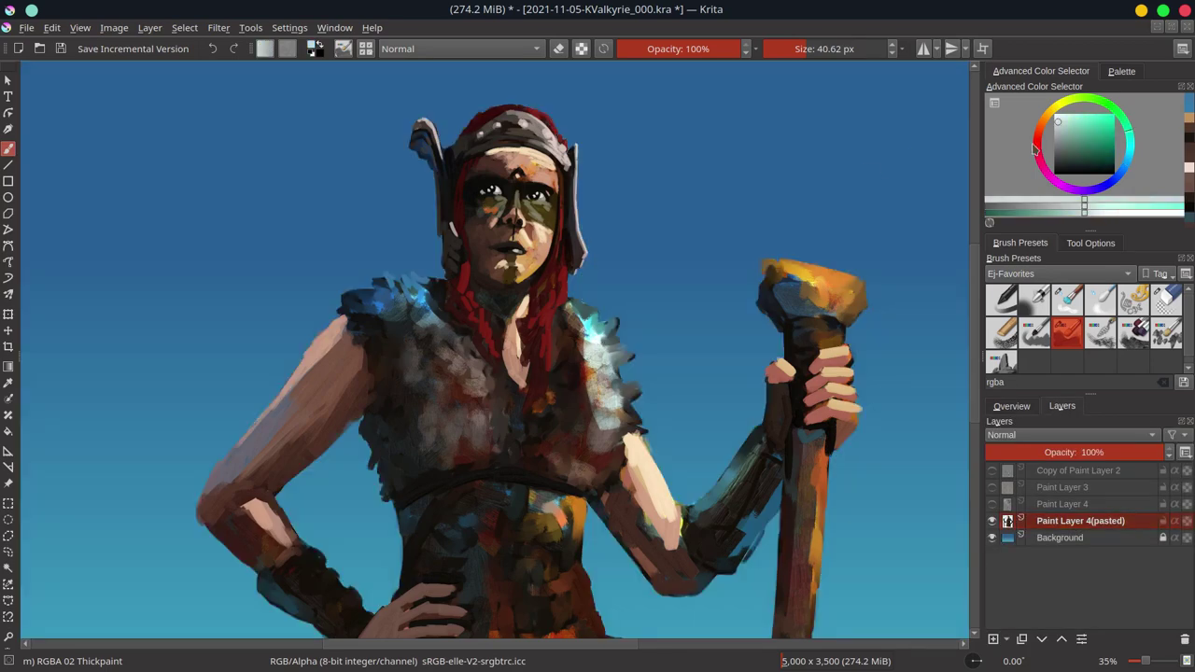
{"action": "left_click", "coordinate": [396, 332], "text": "ctrl"}
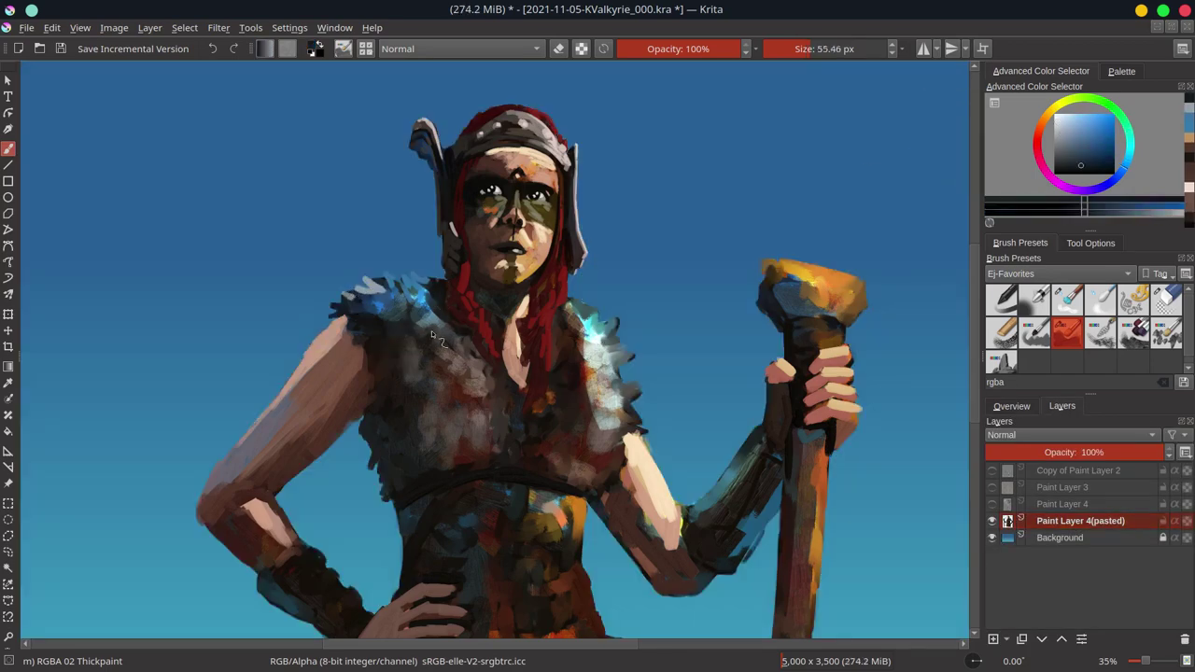
{"action": "left_click", "coordinate": [479, 301], "text": "ctrl"}
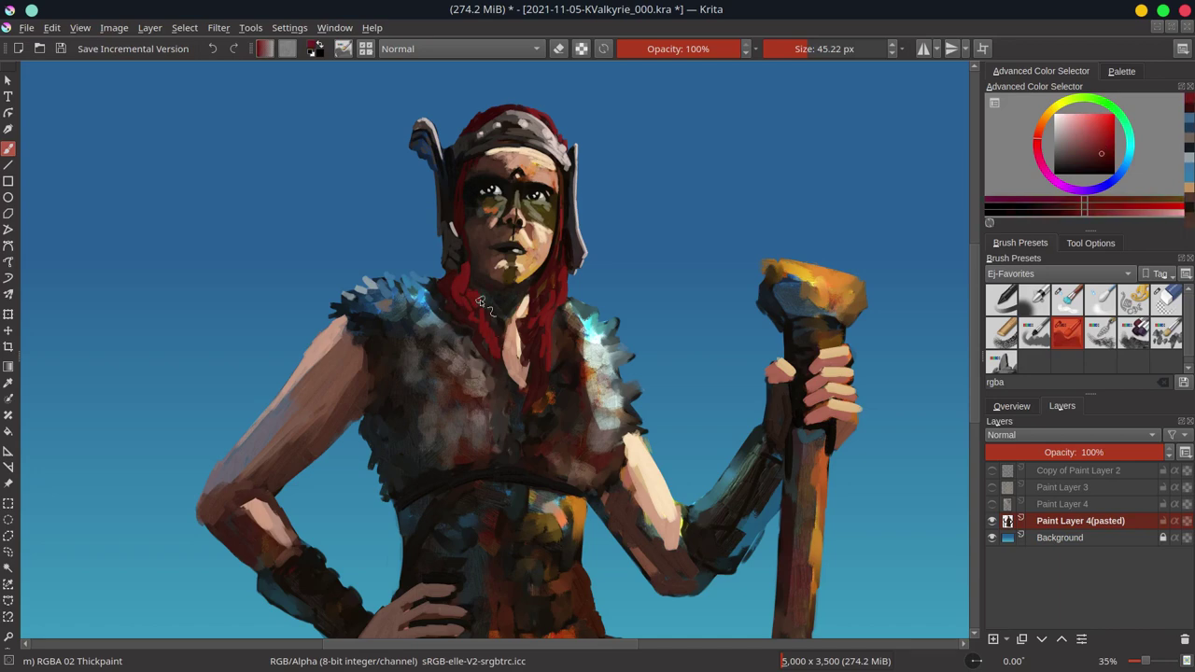
{"action": "left_click", "coordinate": [491, 345], "text": "ctrl"}
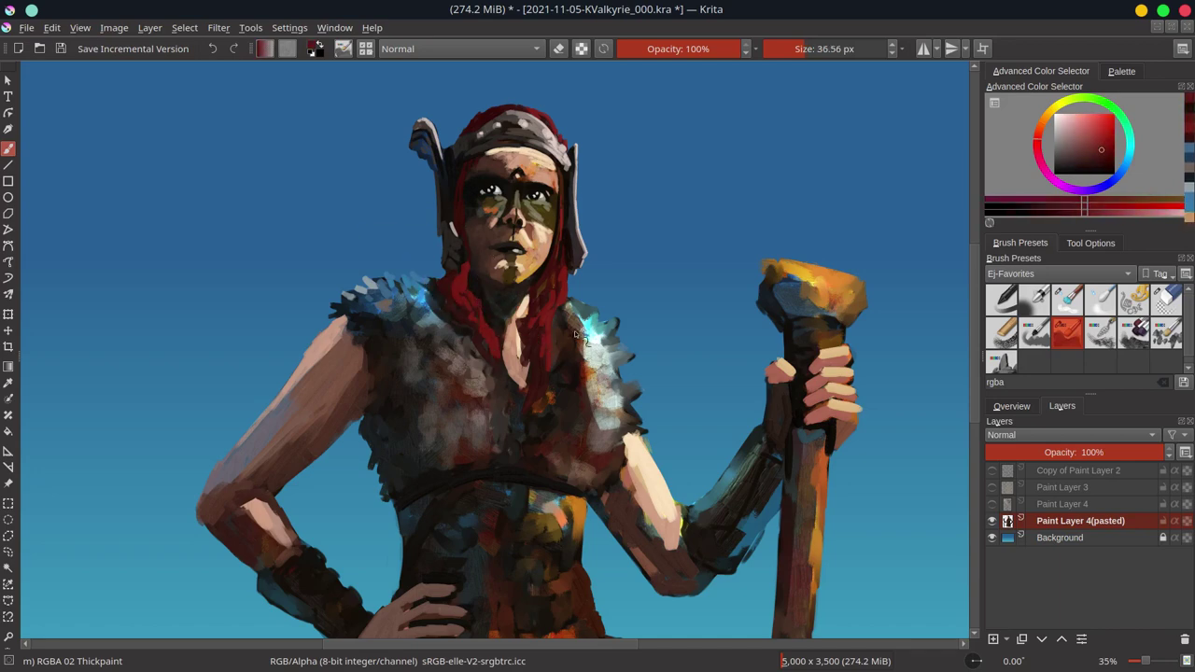
{"action": "left_click", "coordinate": [465, 329], "text": "ctrl"}
{"action": "left_click_drag", "start_coordinate": [449, 313], "coordinate": [534, 449]}
Step: Add pale and lighter teal tufts to the chest fur collar
{"action": "left_click", "coordinate": [1011, 406]}
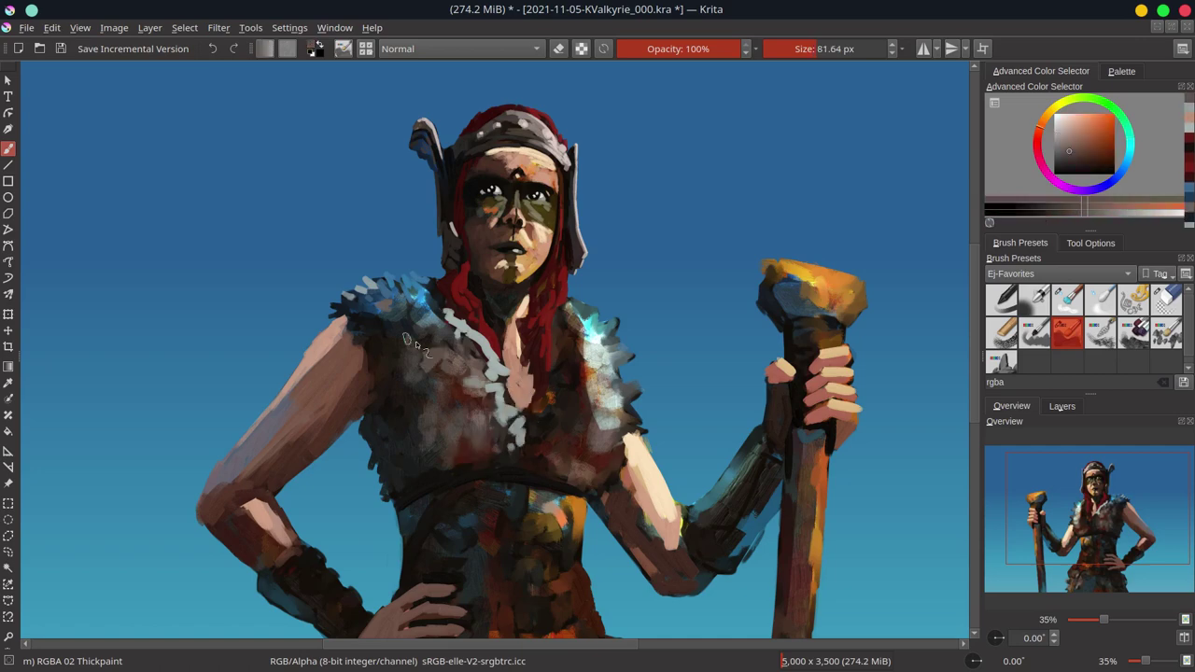
{"action": "left_click_drag", "start_coordinate": [453, 341], "coordinate": [479, 392]}
{"action": "left_click", "coordinate": [478, 372], "text": "ctrl"}
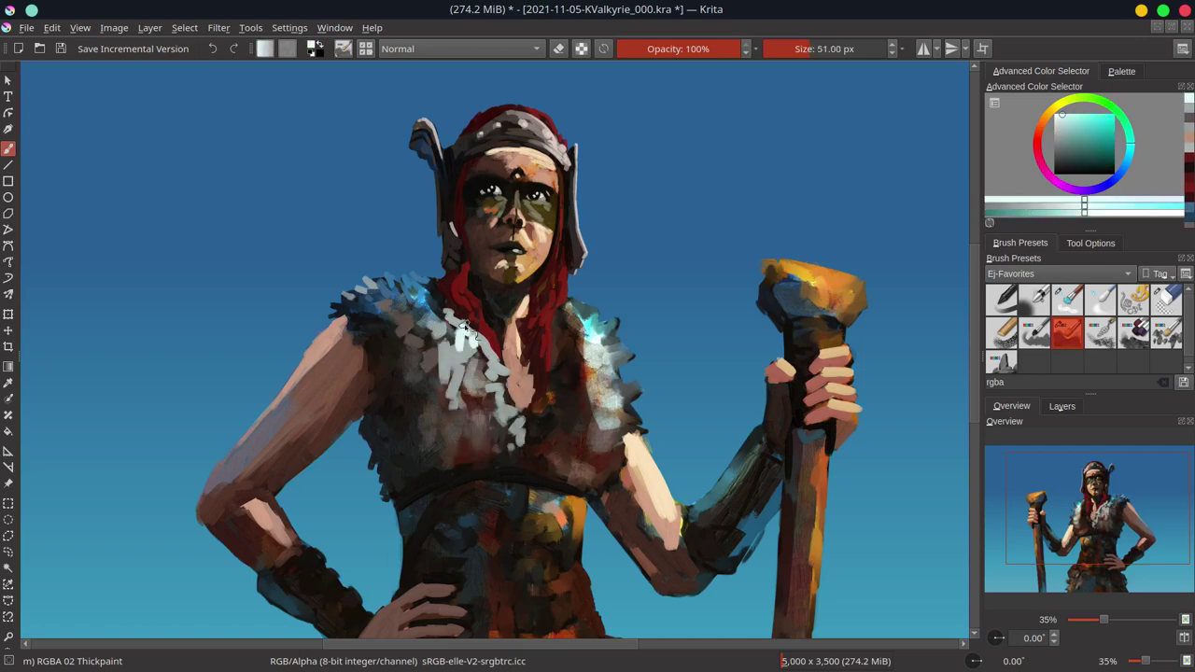
{"action": "left_click_drag", "start_coordinate": [466, 322], "coordinate": [480, 388]}
Step: Shade the left chest fur with dark brown strokes
{"action": "left_click", "coordinate": [579, 371], "text": "ctrl"}
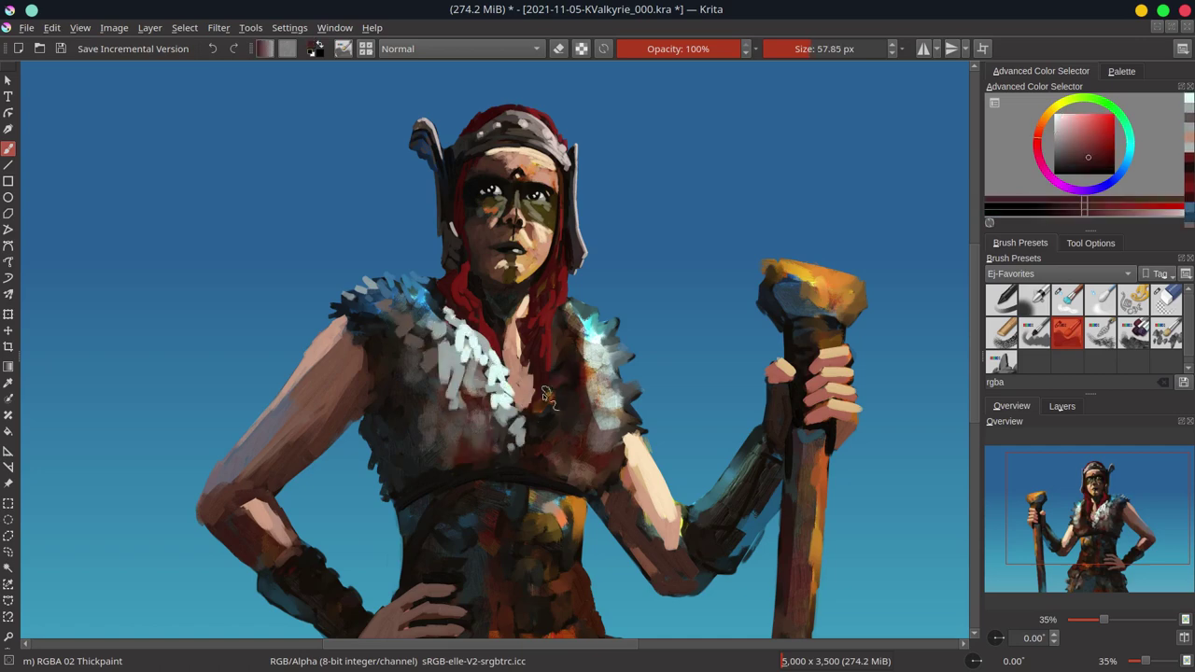
{"action": "left_click", "coordinate": [425, 420], "text": "ctrl"}
{"action": "left_click", "coordinate": [404, 393], "text": "ctrl"}
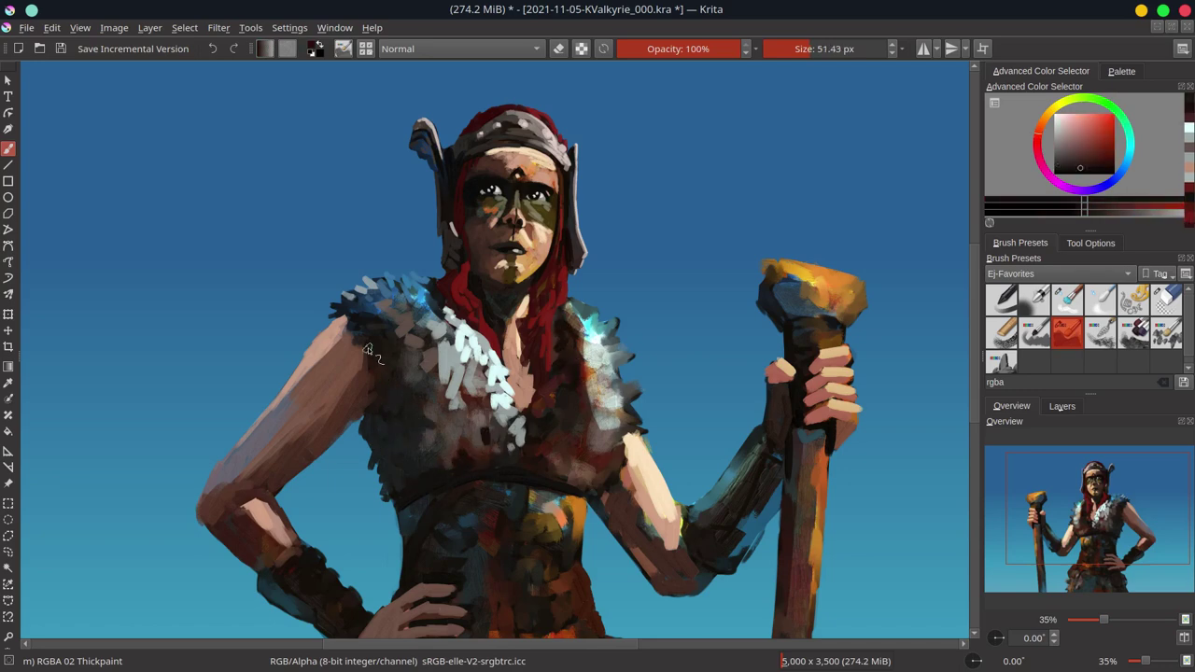
{"action": "left_click_drag", "start_coordinate": [374, 346], "coordinate": [366, 415]}
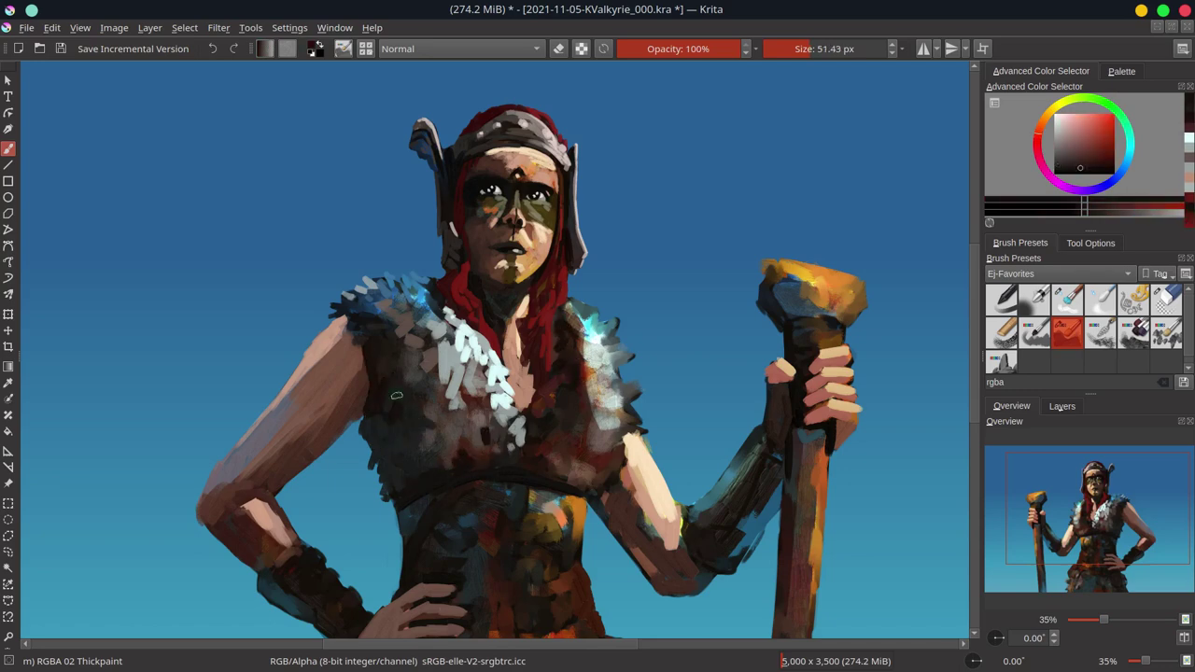
{"action": "left_click", "coordinate": [410, 472], "text": "ctrl"}
{"action": "left_click_drag", "start_coordinate": [426, 338], "coordinate": [374, 303]}
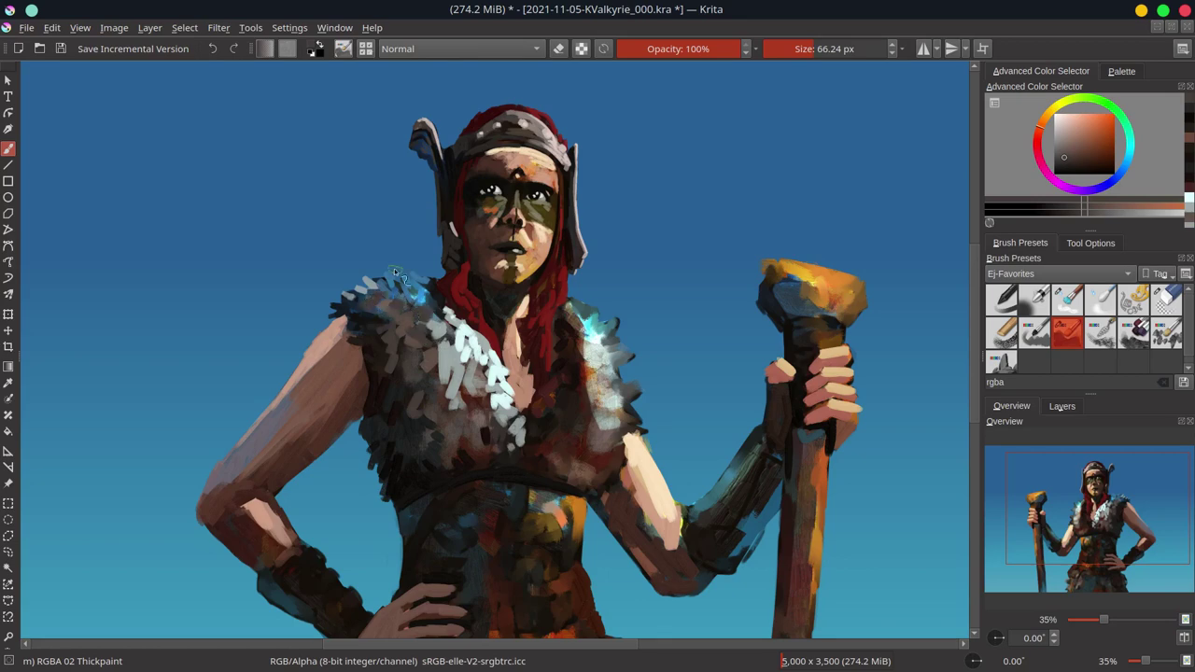
Step: Paint pale teal tufts across the centre and right chest fur
{"action": "left_click", "coordinate": [434, 345], "text": "ctrl"}
{"action": "left_click_drag", "start_coordinate": [504, 399], "coordinate": [518, 440]}
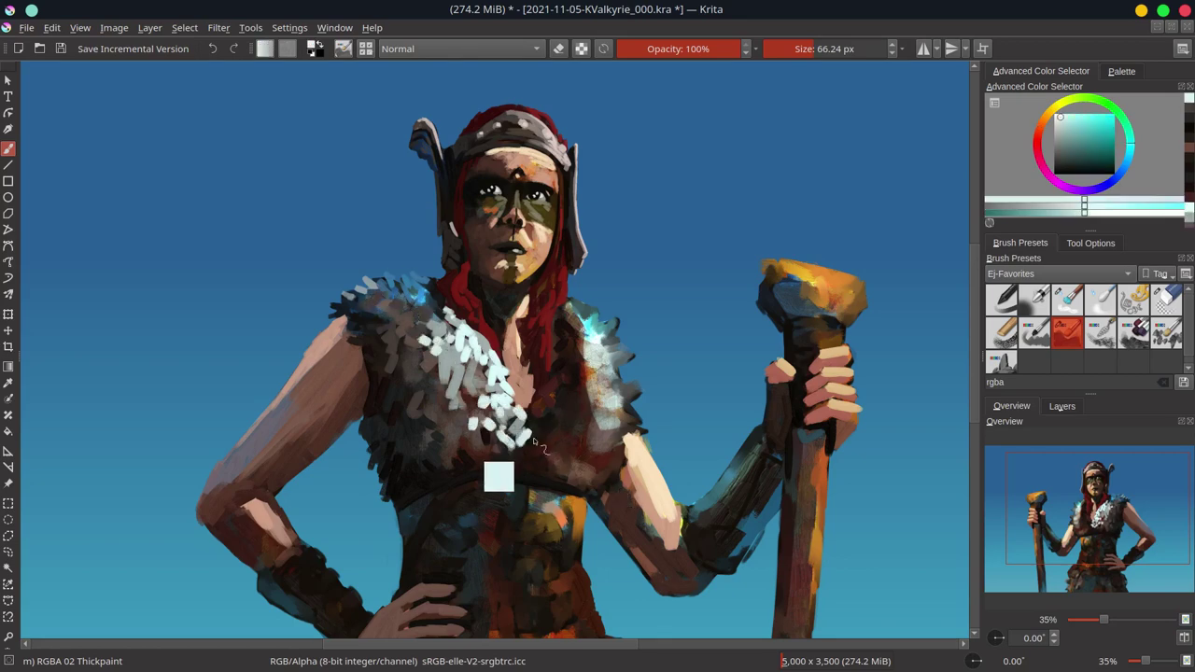
{"action": "left_click", "coordinate": [551, 394], "text": "ctrl"}
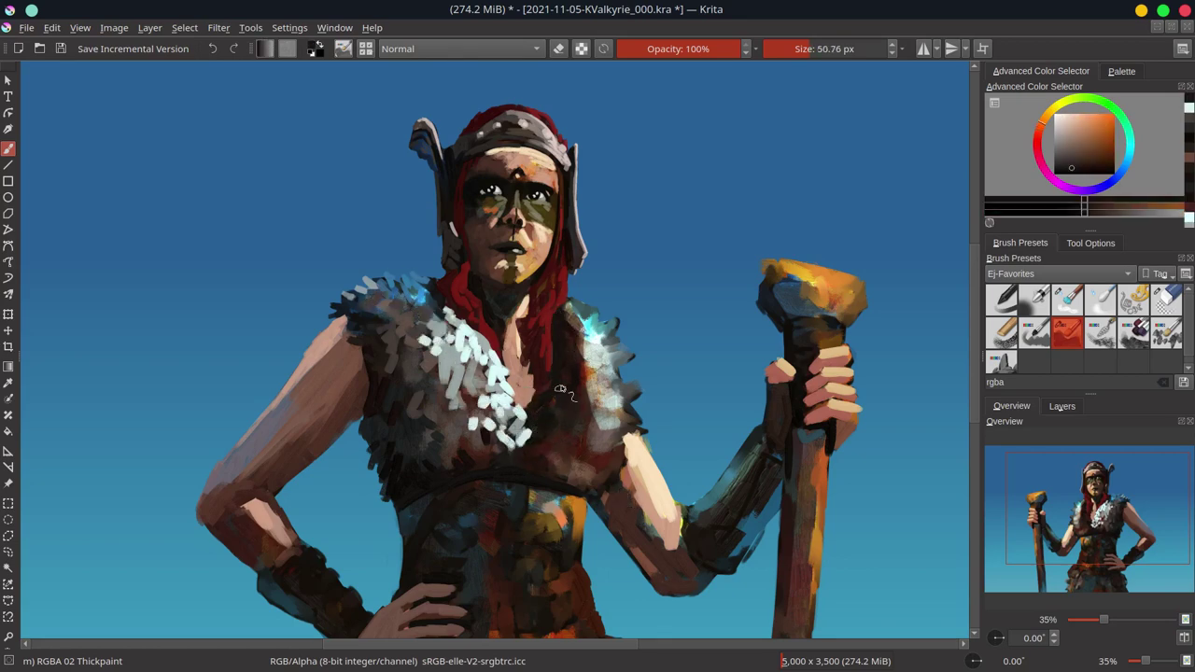
{"action": "left_click", "coordinate": [527, 431], "text": "ctrl"}
{"action": "left_click_drag", "start_coordinate": [555, 457], "coordinate": [571, 284]}
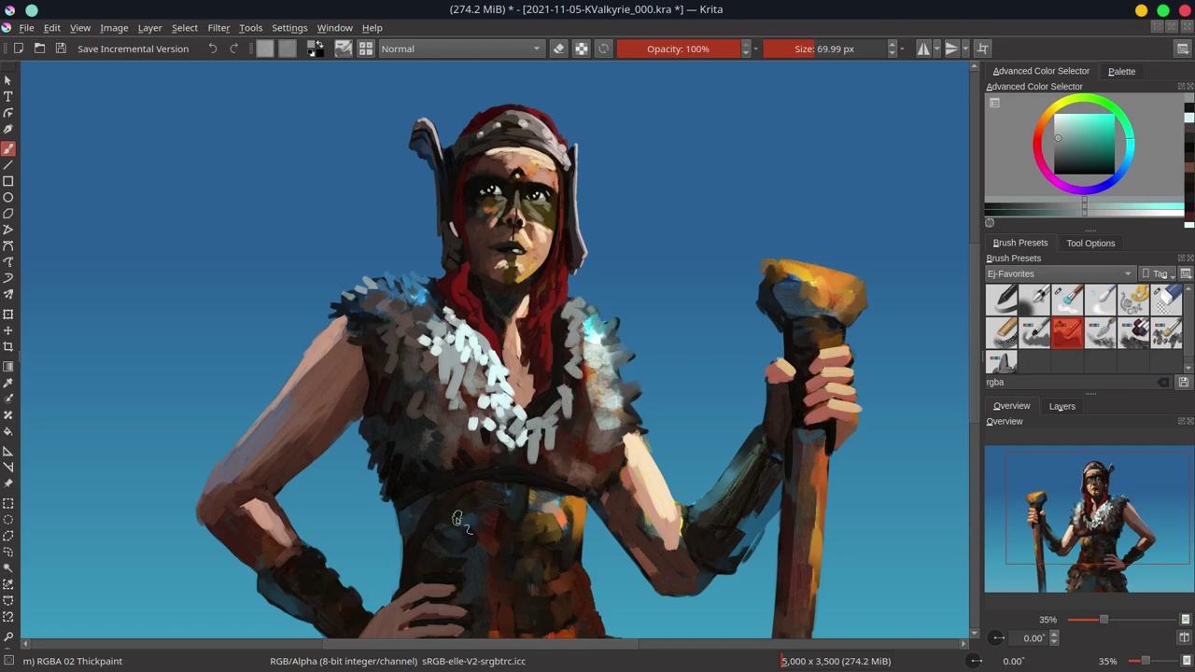
Step: Darken the fur edge along the arm and add light strokes on the chest fur
{"action": "left_click", "coordinate": [420, 293], "text": "ctrl"}
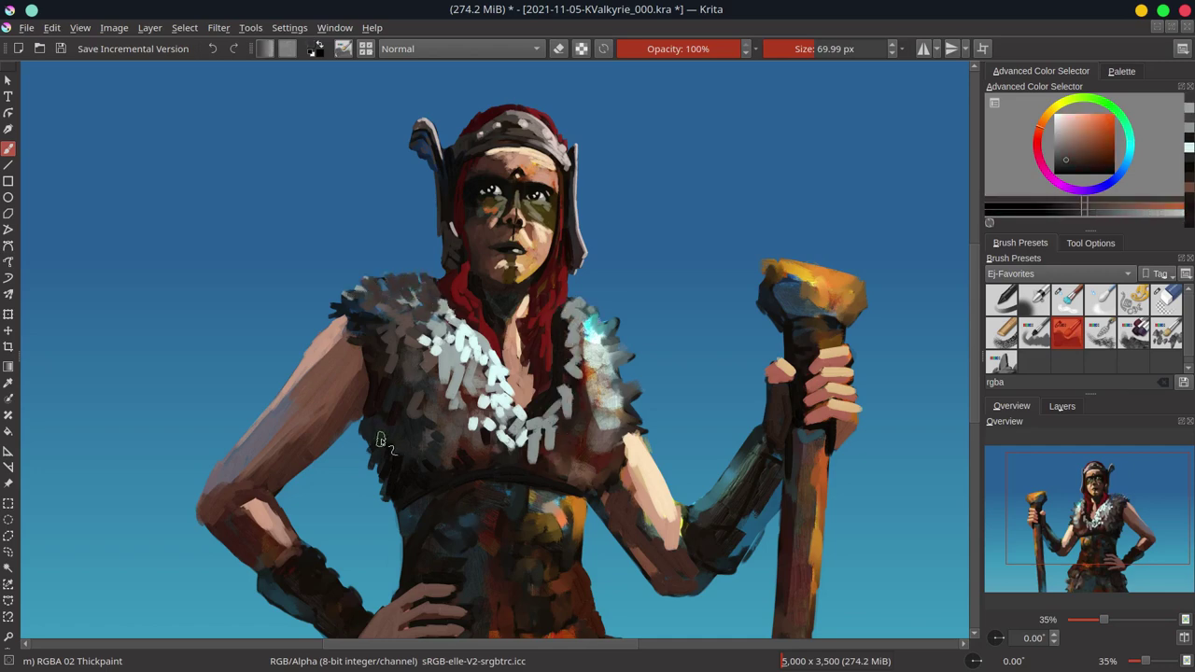
{"action": "left_click", "coordinate": [623, 471], "text": "ctrl"}
{"action": "mouse_move", "coordinate": [602, 499]}
{"action": "left_mouse_down"}
{"action": "mouse_move", "coordinate": [616, 443]}
{"action": "mouse_move", "coordinate": [584, 382]}
{"action": "left_mouse_up"}
{"action": "left_click", "coordinate": [572, 378], "text": "ctrl"}
{"action": "left_click_drag", "start_coordinate": [566, 318], "coordinate": [558, 411]}
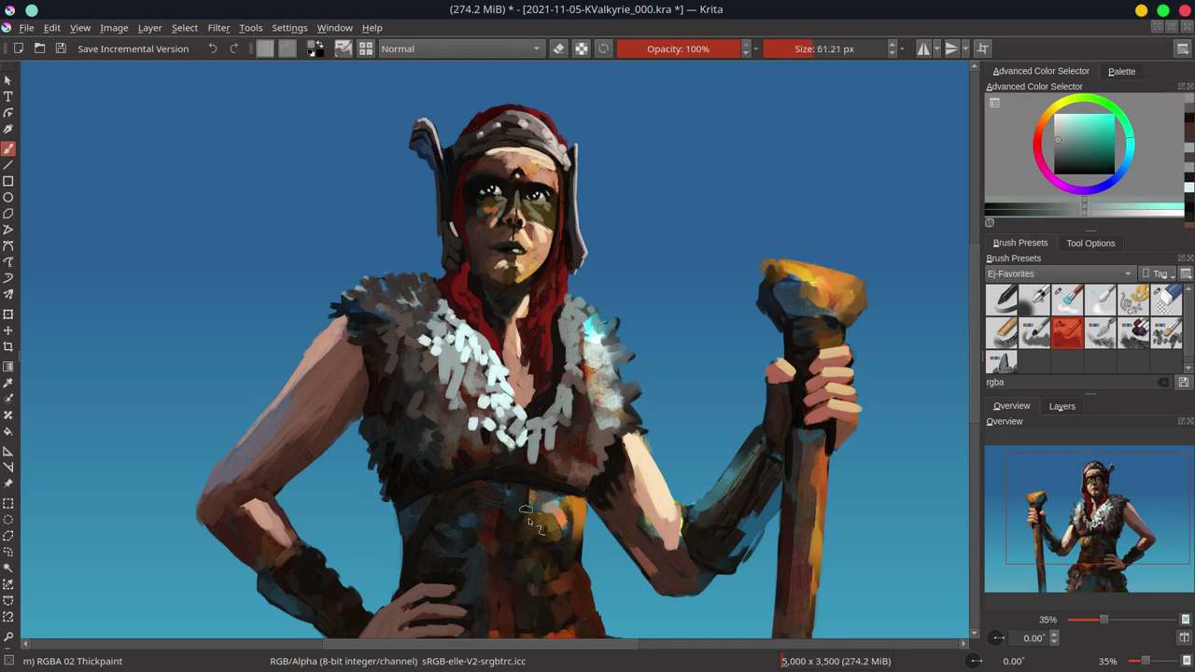
{"action": "left_click_drag", "start_coordinate": [549, 471], "coordinate": [588, 428]}
Step: Add light cyan tufts on the right chest fur, shade the collar's lower edge red-brown, then save
{"action": "left_click", "coordinate": [581, 435], "text": "ctrl"}
{"action": "left_click", "coordinate": [594, 327], "text": "ctrl"}
{"action": "mouse_move", "coordinate": [574, 289]}
{"action": "left_mouse_down"}
{"action": "mouse_move", "coordinate": [613, 403]}
{"action": "mouse_move", "coordinate": [611, 348]}
{"action": "left_mouse_up"}
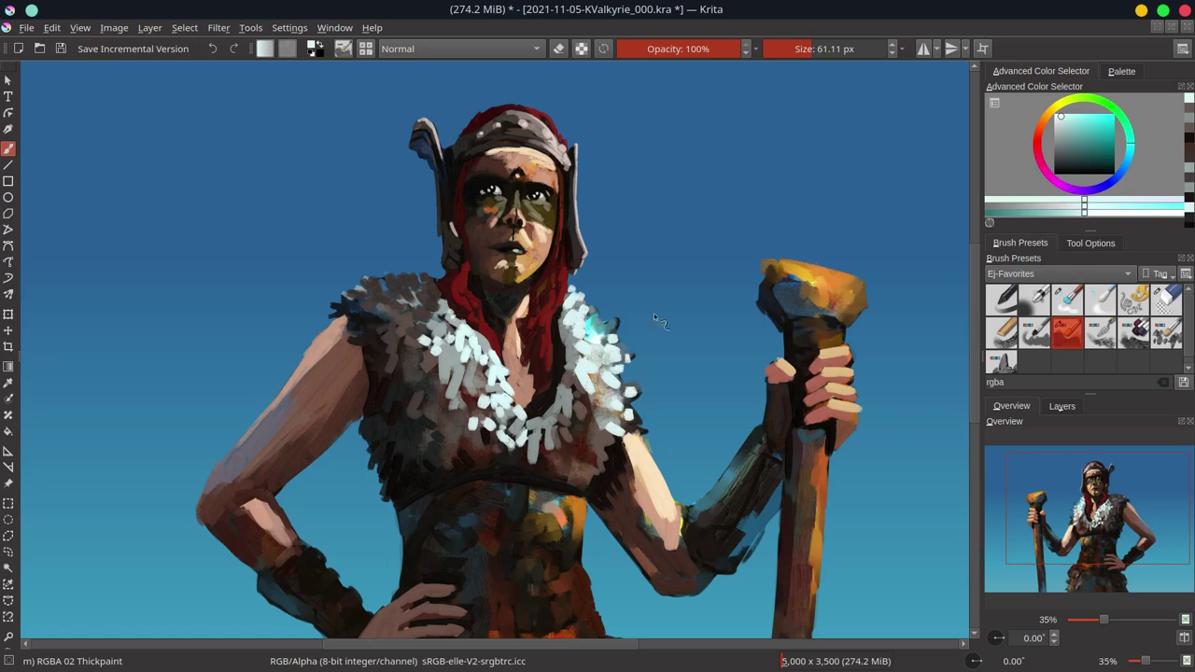
{"action": "left_click_drag", "start_coordinate": [620, 391], "coordinate": [590, 422]}
{"action": "left_click", "coordinate": [572, 487], "text": "ctrl"}
{"action": "mouse_move", "coordinate": [411, 425]}
{"action": "left_mouse_down"}
{"action": "mouse_move", "coordinate": [466, 443]}
{"action": "mouse_move", "coordinate": [420, 446]}
{"action": "left_mouse_up"}
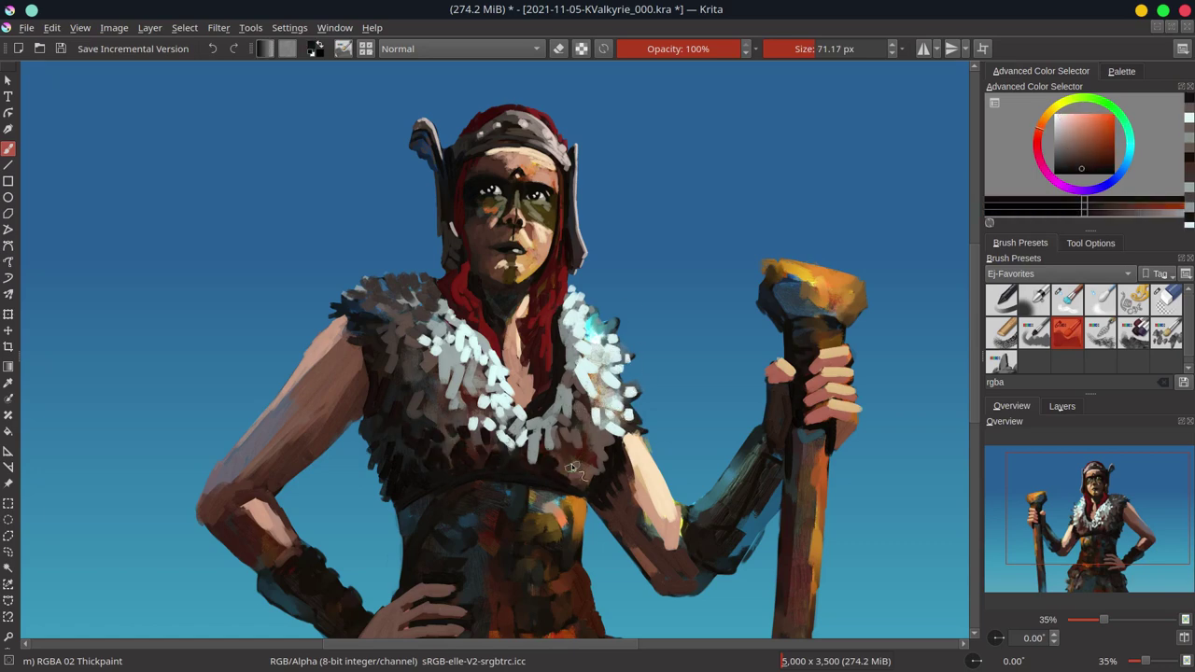
{"action": "left_click_drag", "start_coordinate": [549, 458], "coordinate": [598, 471]}
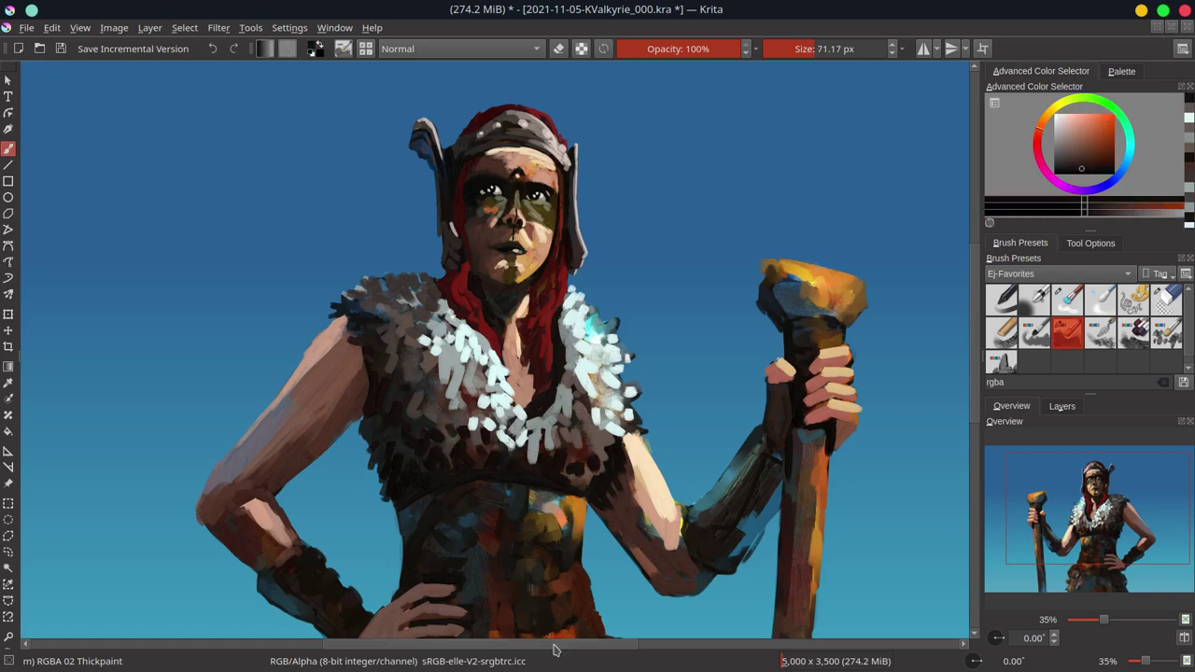
{"action": "left_click", "coordinate": [583, 346], "text": "ctrl"}
{"action": "key", "text": "minus"}
{"action": "key", "text": "minus"}
{"action": "key", "text": "minus"}
Step: Save the painting repeatedly while sampling reddish-brown and light cyan colours from the chest
{"action": "key", "text": "ctrl+s"}
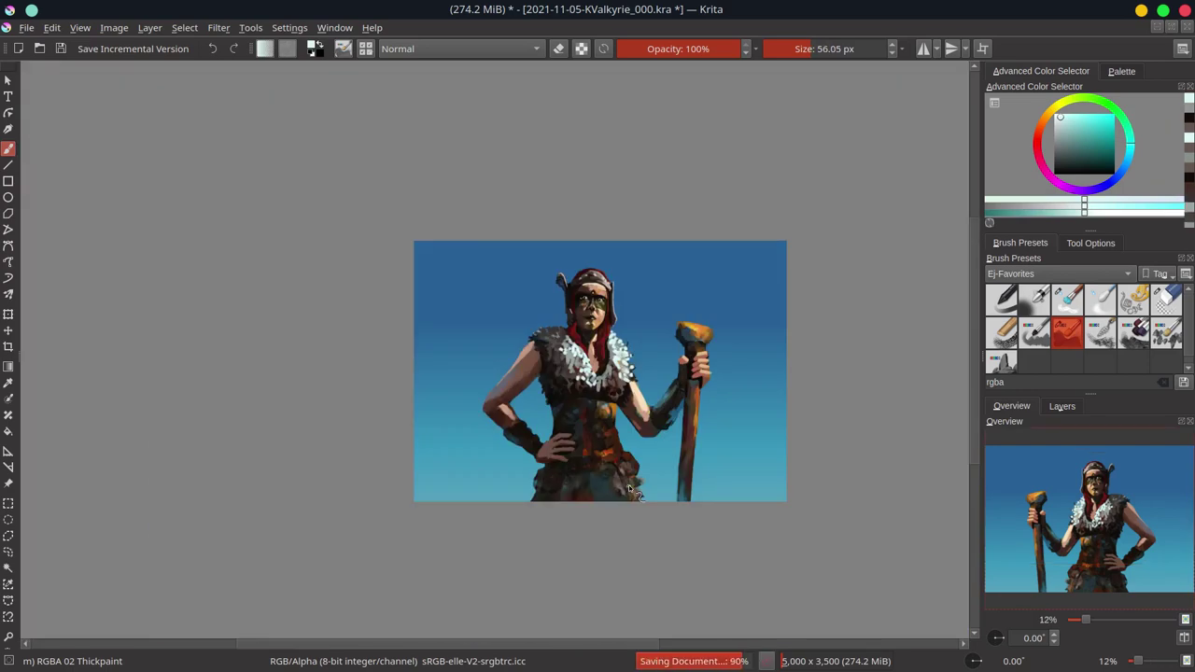
{"action": "scroll", "coordinate": [587, 404], "scroll_direction": "up", "scroll_amount": 5}
{"action": "left_click", "coordinate": [560, 368], "text": "ctrl"}
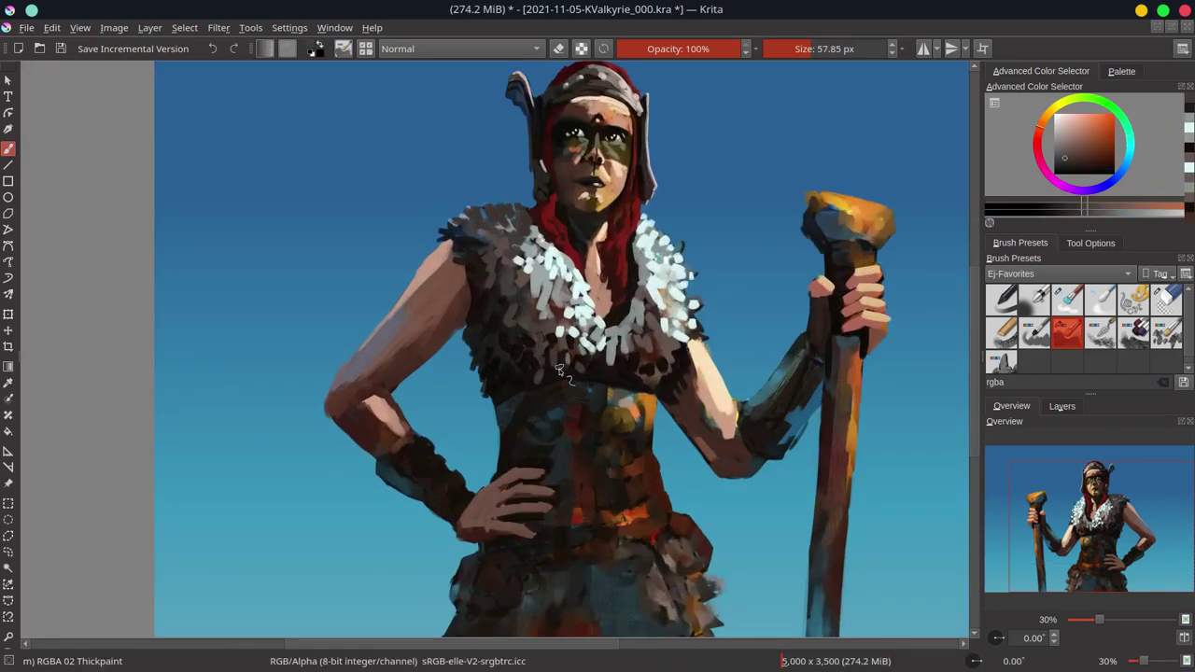
{"action": "left_click", "coordinate": [644, 359], "text": "ctrl"}
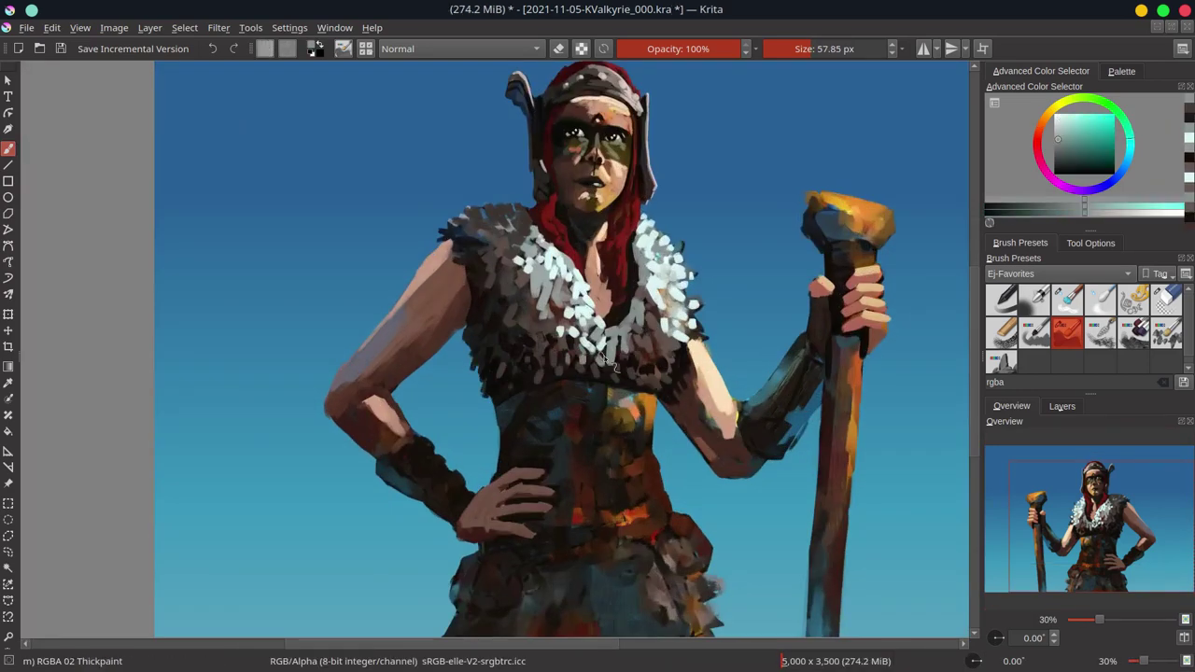
{"action": "left_click", "coordinate": [653, 322], "text": "ctrl"}
{"action": "left_click", "coordinate": [666, 289], "text": "ctrl"}
{"action": "key", "text": "ctrl+s"}
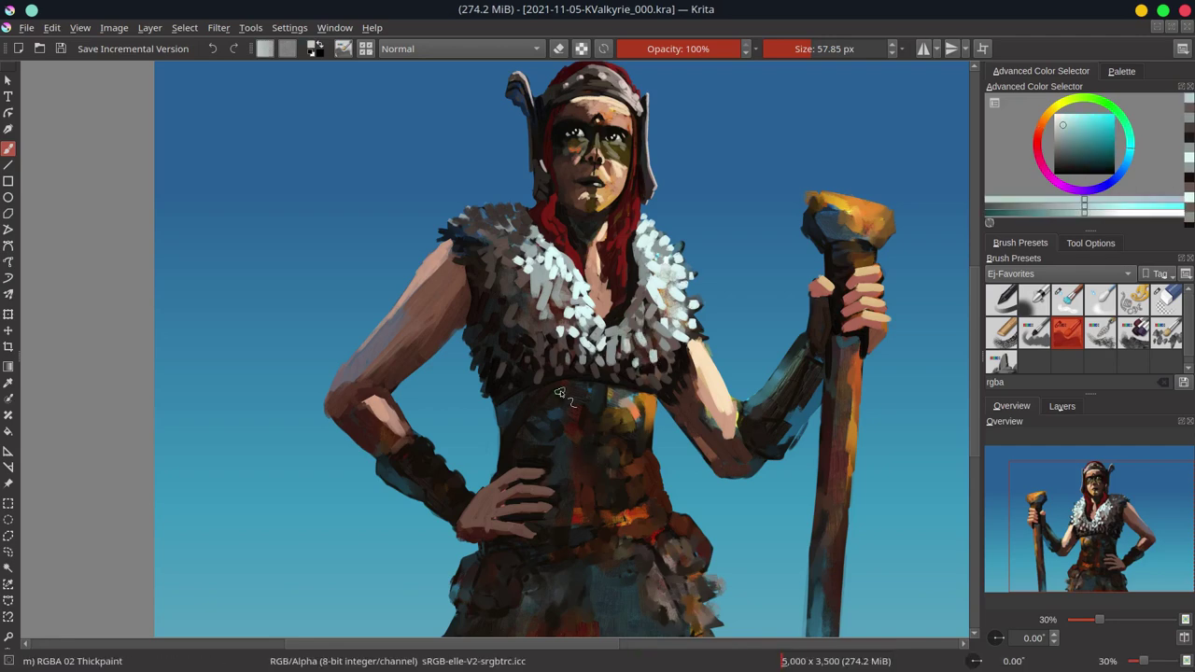
{"action": "scroll", "coordinate": [713, 219], "scroll_direction": "down", "scroll_amount": 5}
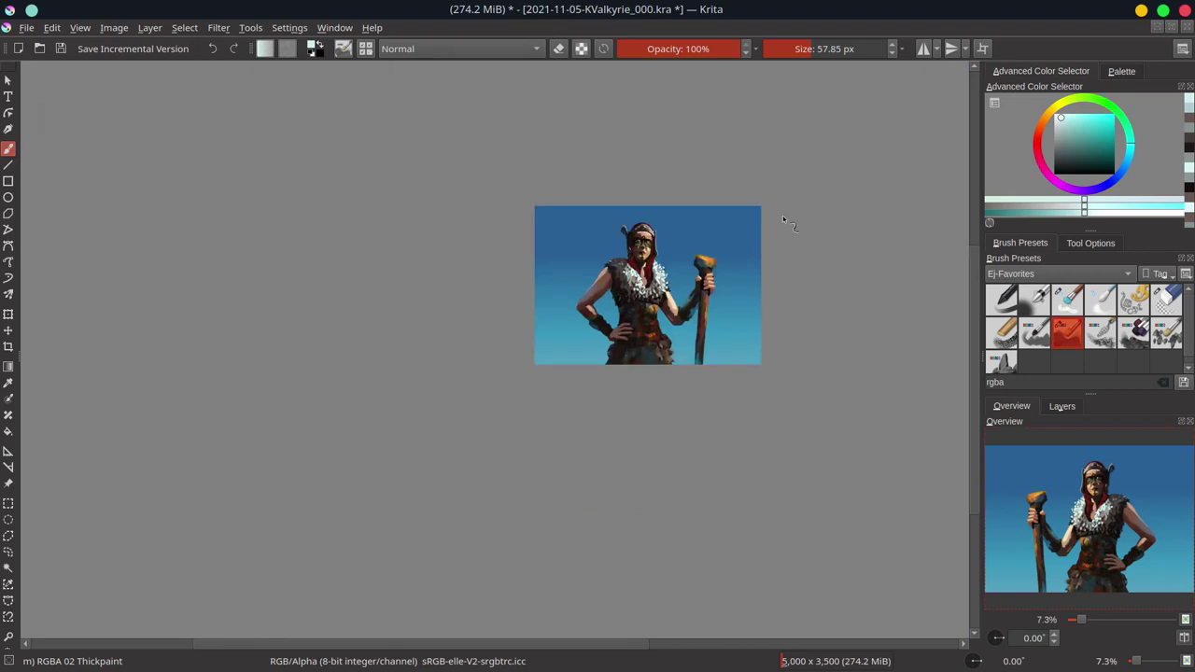
{"action": "key", "text": "ctrl+s"}
Step: Turn off horizontal mirroring with M and zoom in to about 27%
{"action": "key", "text": "m"}
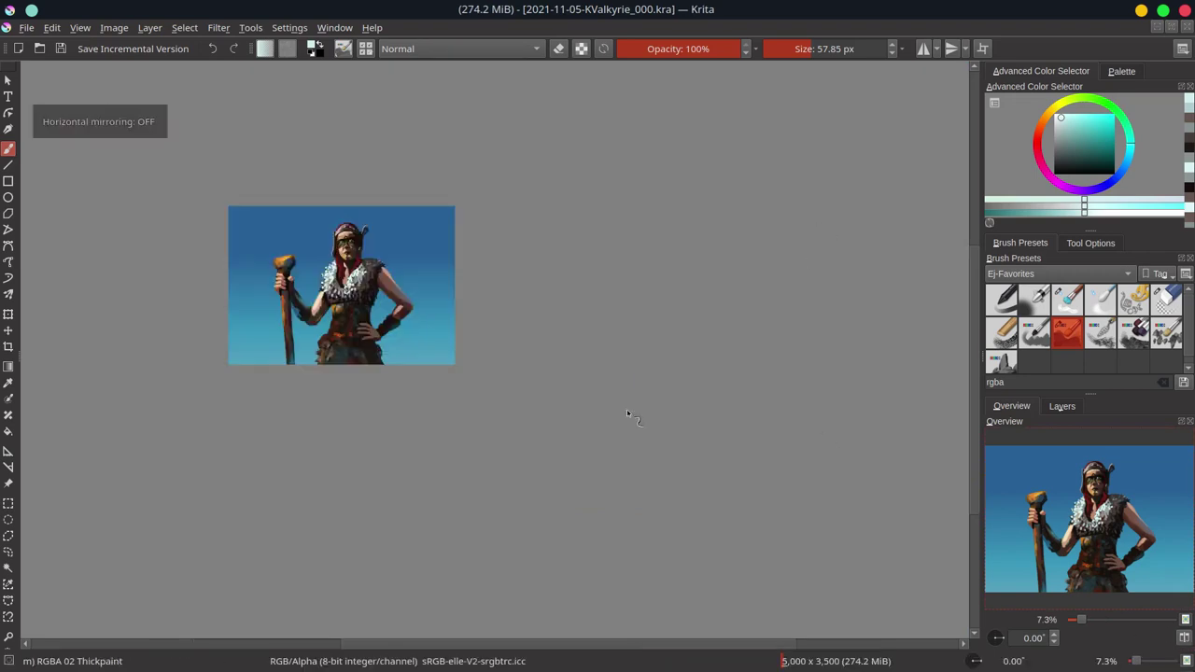
{"action": "scroll", "coordinate": [732, 410], "scroll_direction": "up", "scroll_amount": 1}
{"action": "scroll", "coordinate": [732, 409], "scroll_direction": "up", "scroll_amount": 3}
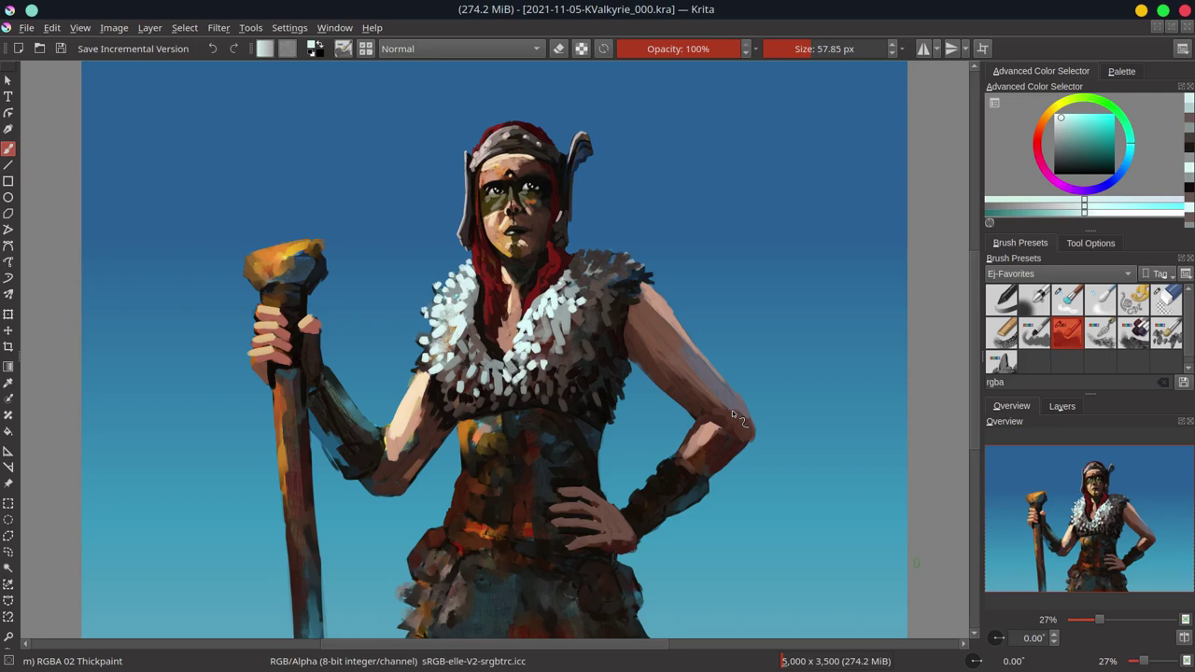
Step: Paint a bright orange stroke down the staff with a slightly larger brush
{"action": "scroll", "coordinate": [732, 410], "scroll_direction": "down", "scroll_amount": 1}
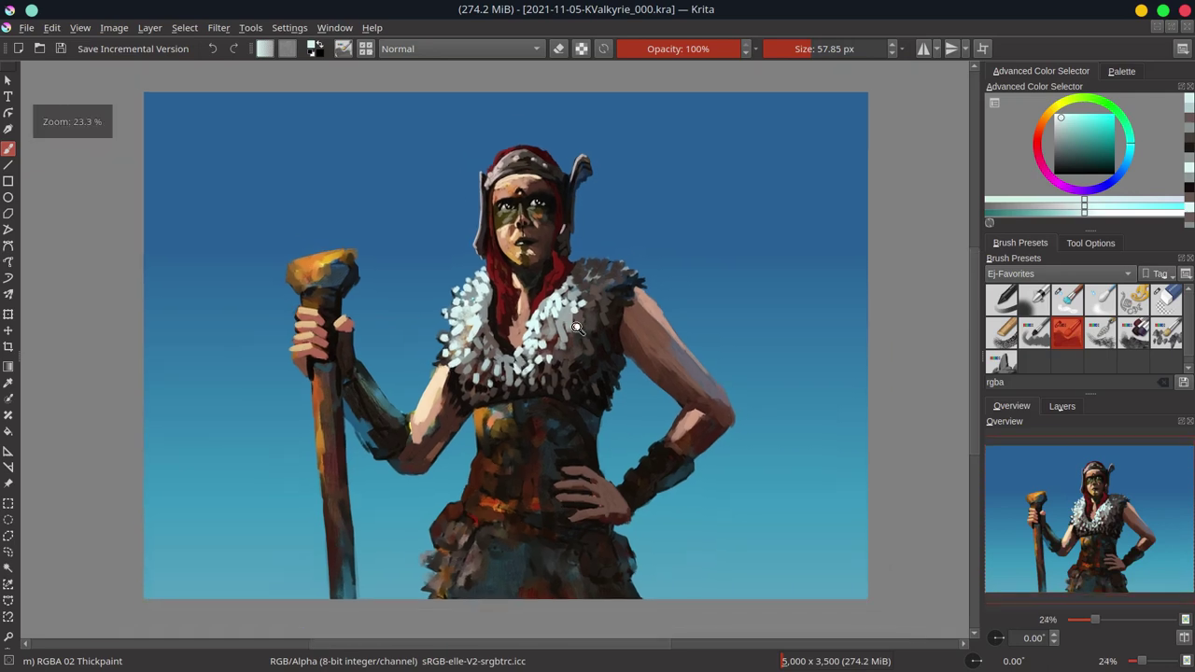
{"action": "left_click", "coordinate": [406, 429], "text": "ctrl"}
{"action": "key", "text": "bracketright"}
{"action": "left_click_drag", "start_coordinate": [404, 398], "coordinate": [420, 607]}
Step: Sample dark and light orange tones for the staff head, shrink the brush, and save
{"action": "left_click", "coordinate": [428, 565], "text": "ctrl"}
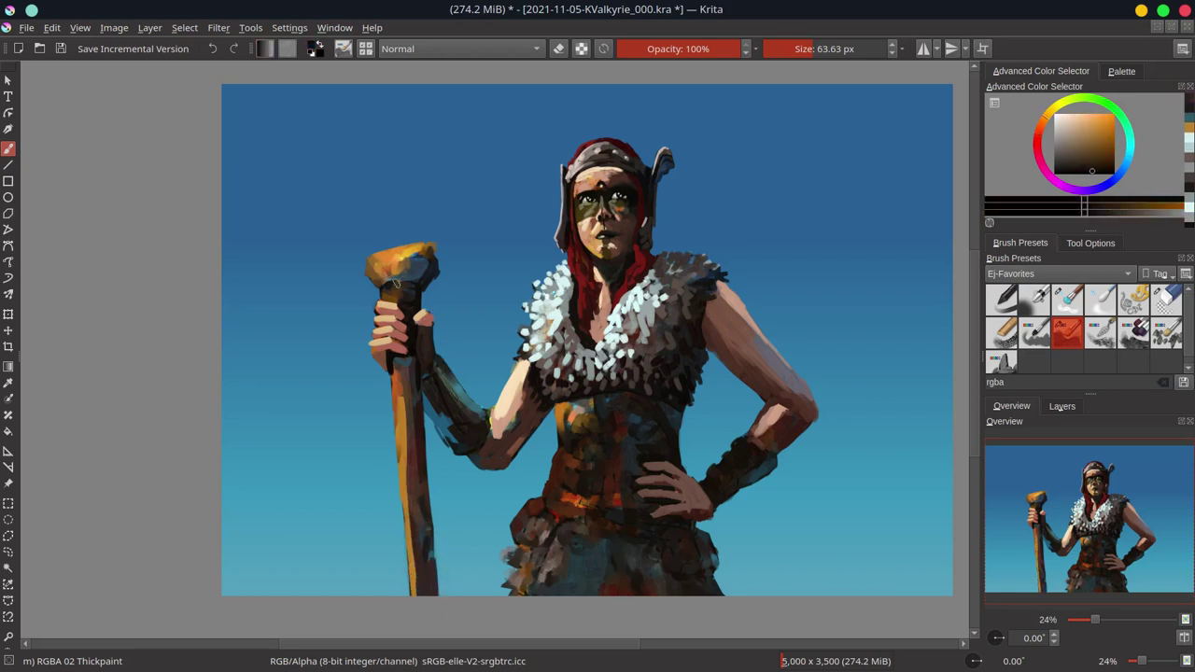
{"action": "left_click", "coordinate": [401, 264], "text": "ctrl"}
{"action": "left_click", "coordinate": [405, 400], "text": "ctrl"}
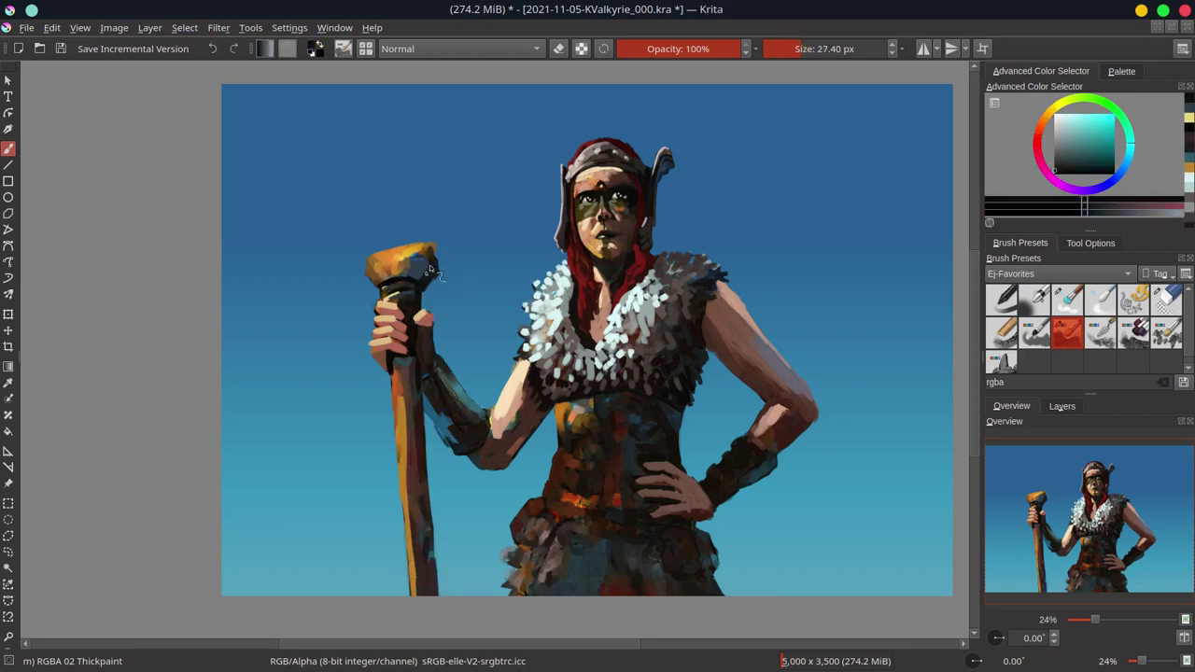
{"action": "key", "text": "bracketleft"}
{"action": "key", "text": "bracketleft"}
{"action": "key", "text": "bracketleft"}
{"action": "left_click", "coordinate": [436, 262], "text": "ctrl"}
{"action": "key", "text": "slash"}
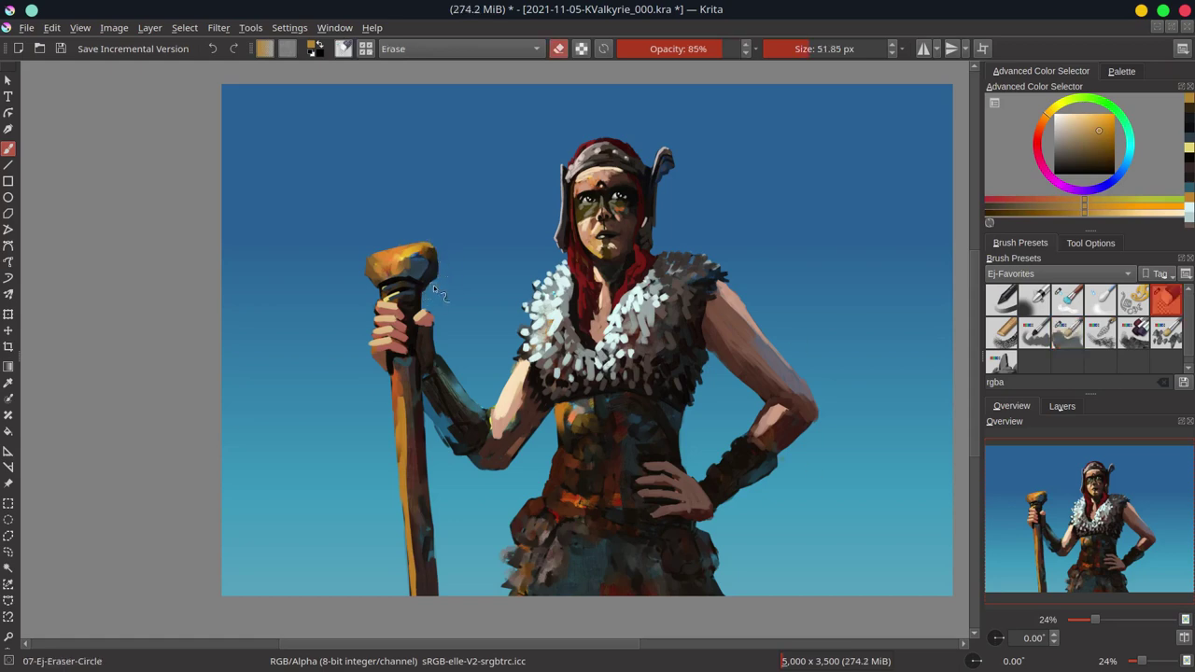
{"action": "key", "text": "ctrl+s"}
{"action": "key", "text": "slash"}
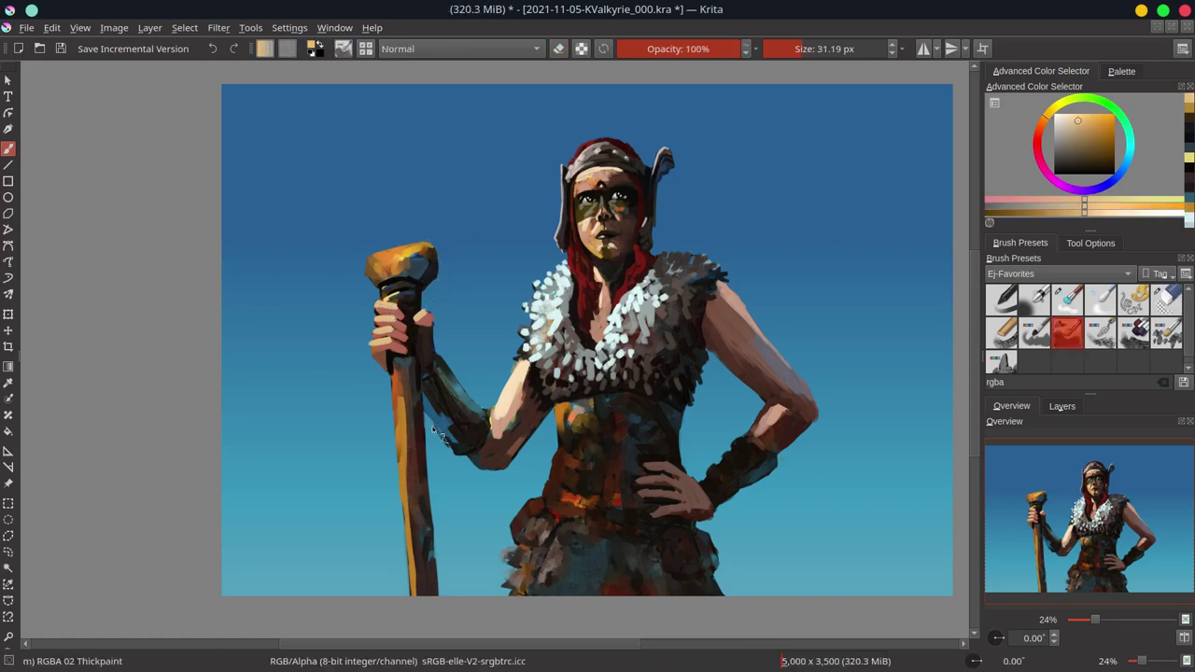
Step: Add light blue and pale pink highlights along the left forearm bracer
{"action": "left_click", "coordinate": [644, 329], "text": "ctrl"}
{"action": "left_click_drag", "start_coordinate": [446, 364], "coordinate": [471, 401]}
{"action": "left_click", "coordinate": [602, 430], "text": "ctrl"}
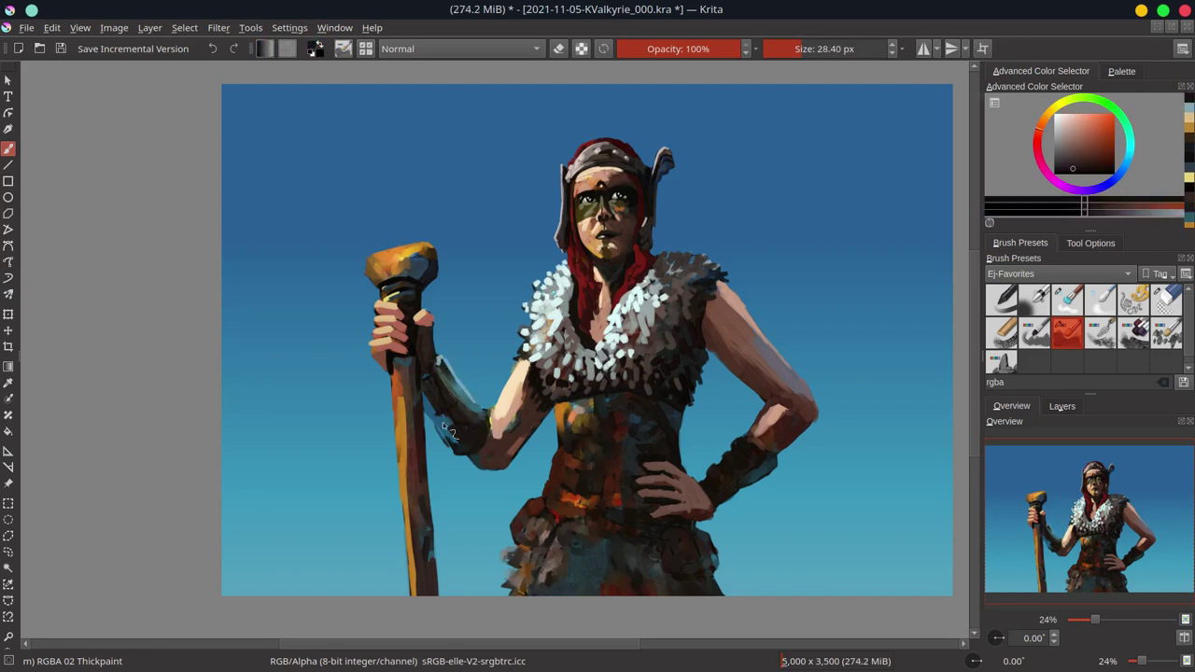
{"action": "left_click", "coordinate": [444, 383], "text": "ctrl"}
{"action": "left_click", "coordinate": [471, 418], "text": "ctrl"}
{"action": "left_click", "coordinate": [490, 425], "text": "ctrl"}
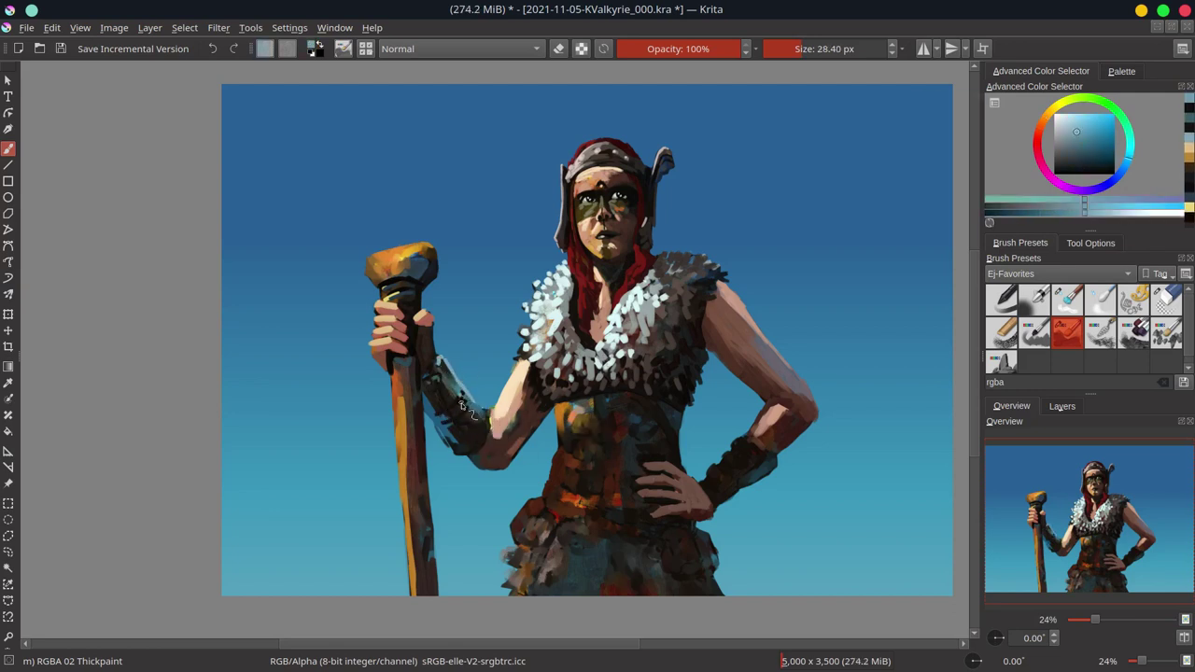
{"action": "left_click", "coordinate": [457, 451], "text": "ctrl"}
{"action": "left_click", "coordinate": [559, 384], "text": "ctrl"}
{"action": "left_click", "coordinate": [535, 337], "text": "ctrl"}
{"action": "key", "text": "bracketleft"}
{"action": "left_click_drag", "start_coordinate": [425, 408], "coordinate": [458, 453]}
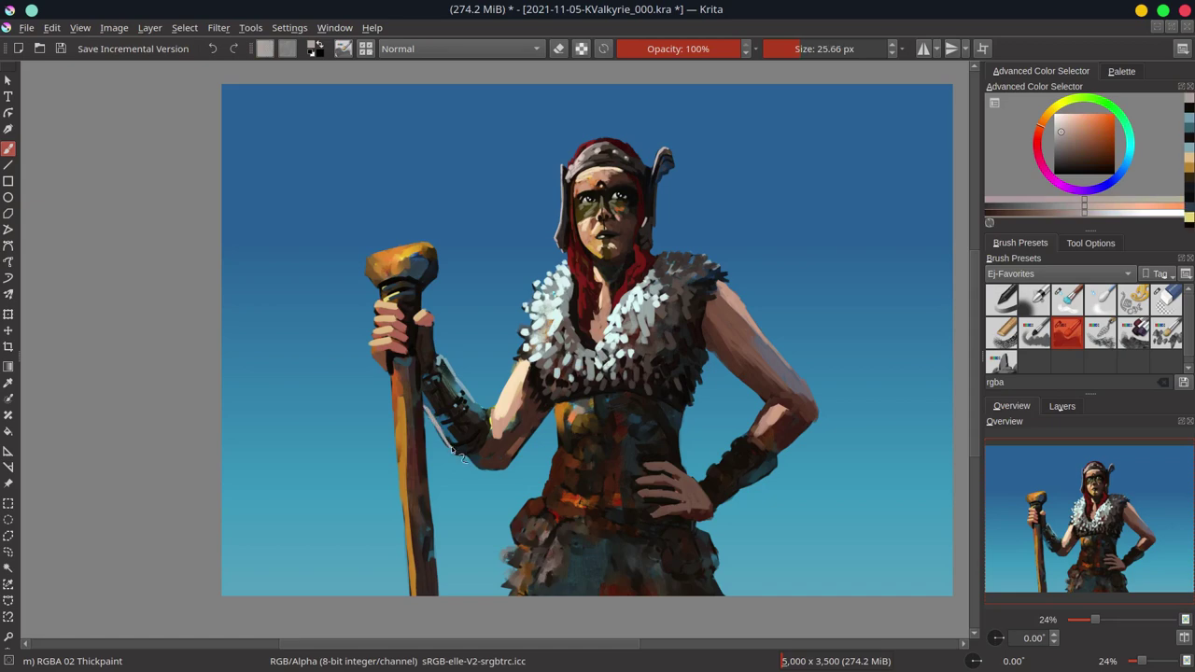
Step: Save the painting and zoom in on the face and fur collar
{"action": "left_click", "coordinate": [417, 369], "text": "ctrl"}
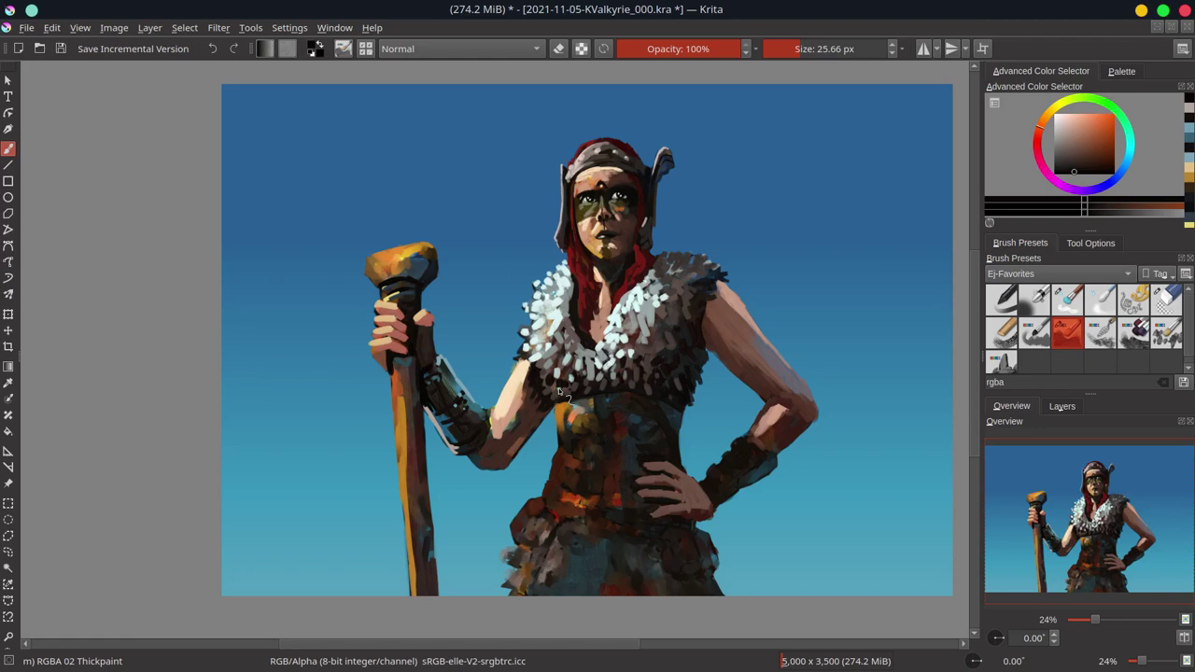
{"action": "key", "text": "ctrl+s"}
{"action": "left_click_drag", "start_coordinate": [627, 269], "coordinate": [609, 219]}
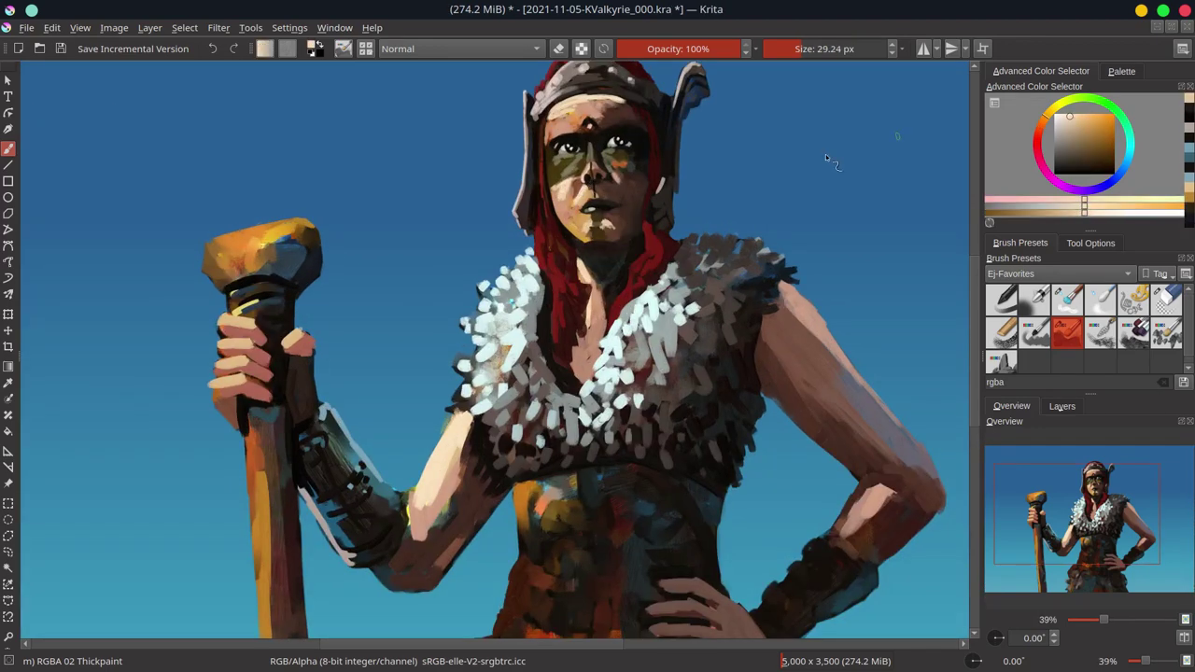
{"action": "left_click", "coordinate": [624, 228], "text": "ctrl"}
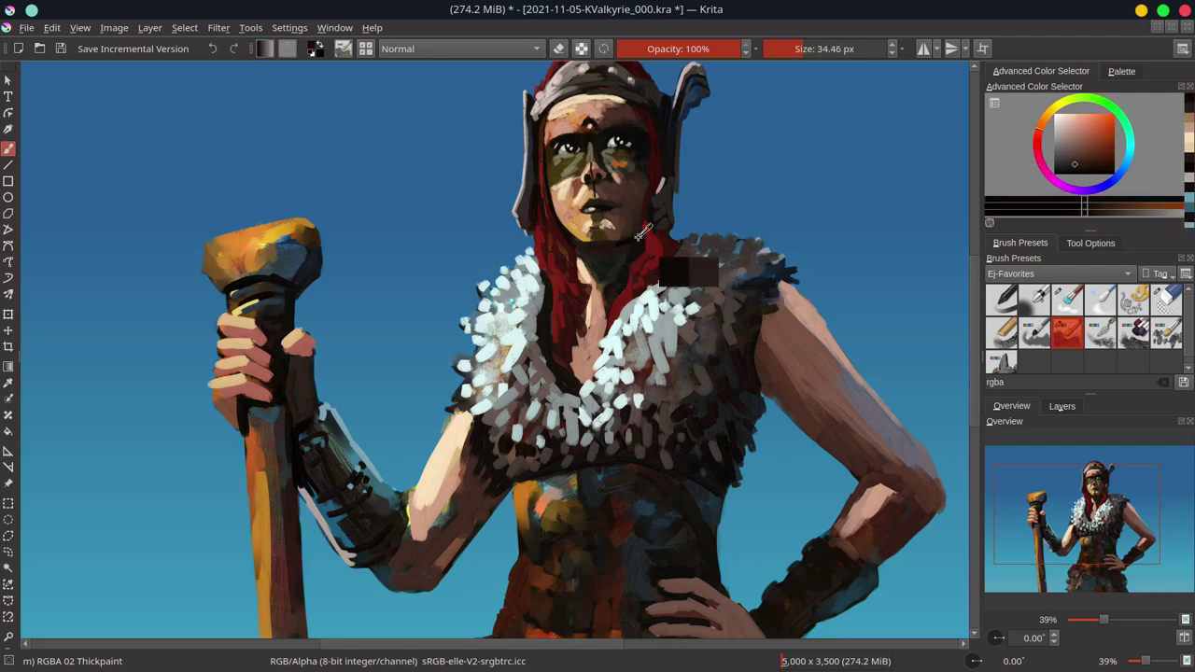
Step: Add small orange-brown strokes near the arm and chest, and darken the orange belt patch
{"action": "scroll", "coordinate": [601, 234], "scroll_direction": "down", "scroll_amount": 3}
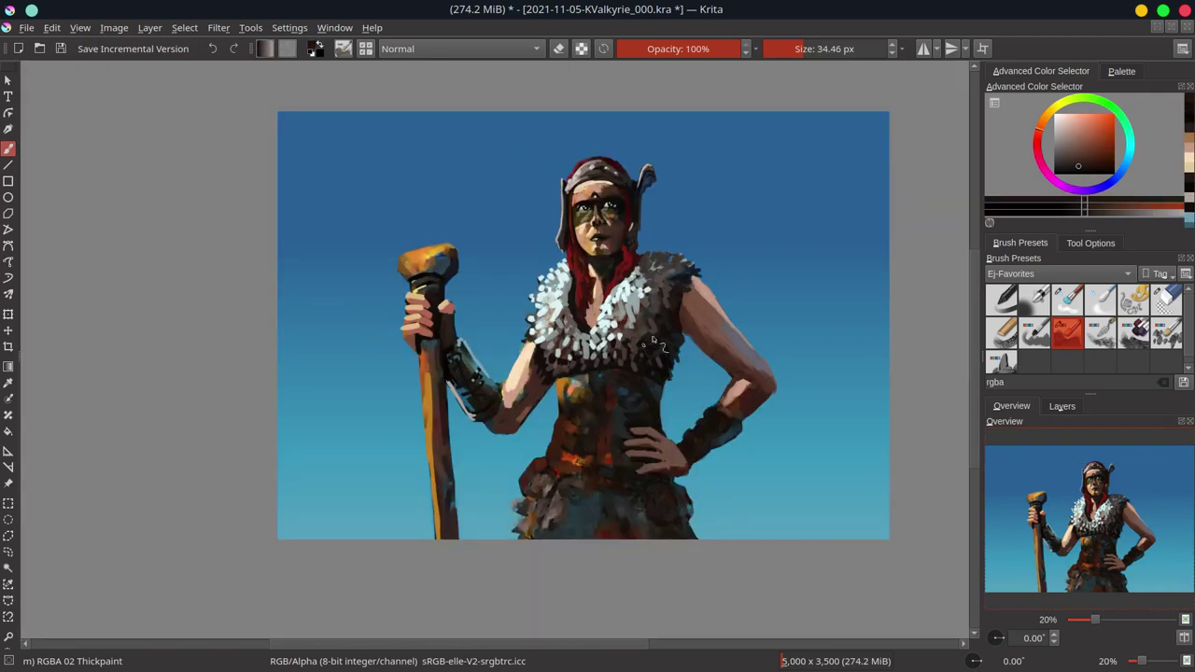
{"action": "scroll", "coordinate": [658, 346], "scroll_direction": "up", "scroll_amount": 3}
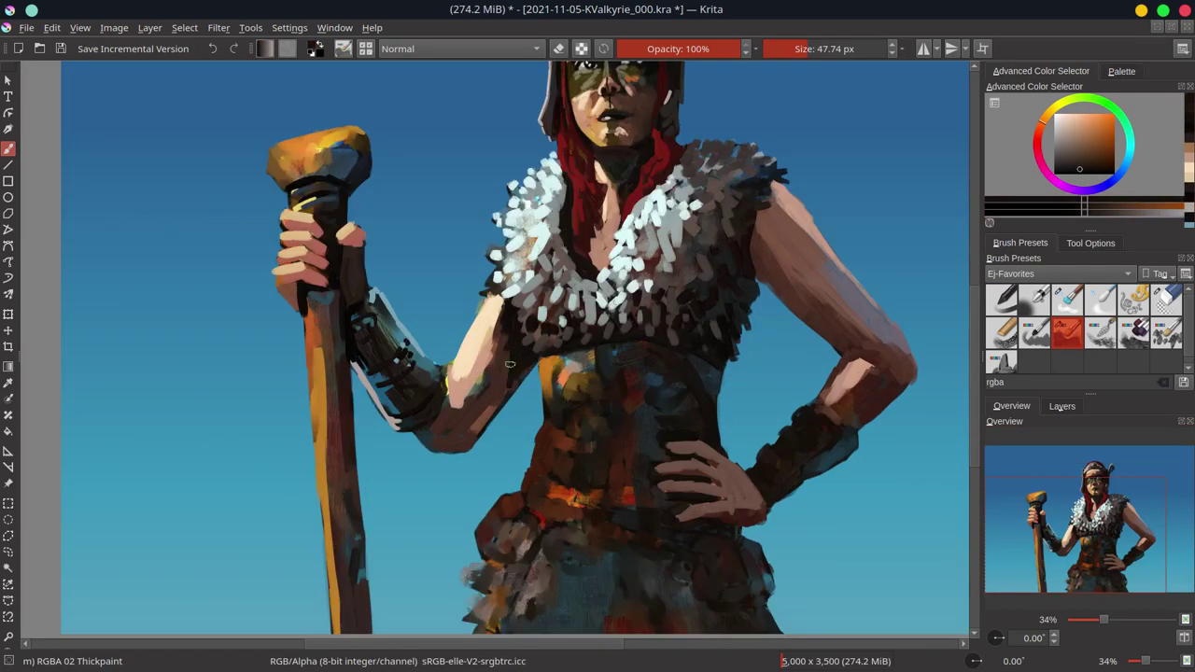
{"action": "left_click", "coordinate": [511, 364], "text": "ctrl"}
{"action": "mouse_move", "coordinate": [504, 317]}
{"action": "left_mouse_down"}
{"action": "mouse_move", "coordinate": [515, 392]}
{"action": "mouse_move", "coordinate": [536, 366]}
{"action": "mouse_move", "coordinate": [594, 351]}
{"action": "mouse_move", "coordinate": [584, 374]}
{"action": "mouse_move", "coordinate": [609, 359]}
{"action": "left_mouse_up"}
{"action": "left_click", "coordinate": [560, 360], "text": "ctrl"}
{"action": "left_click", "coordinate": [579, 366], "text": "ctrl"}
{"action": "left_click", "coordinate": [597, 396], "text": "ctrl"}
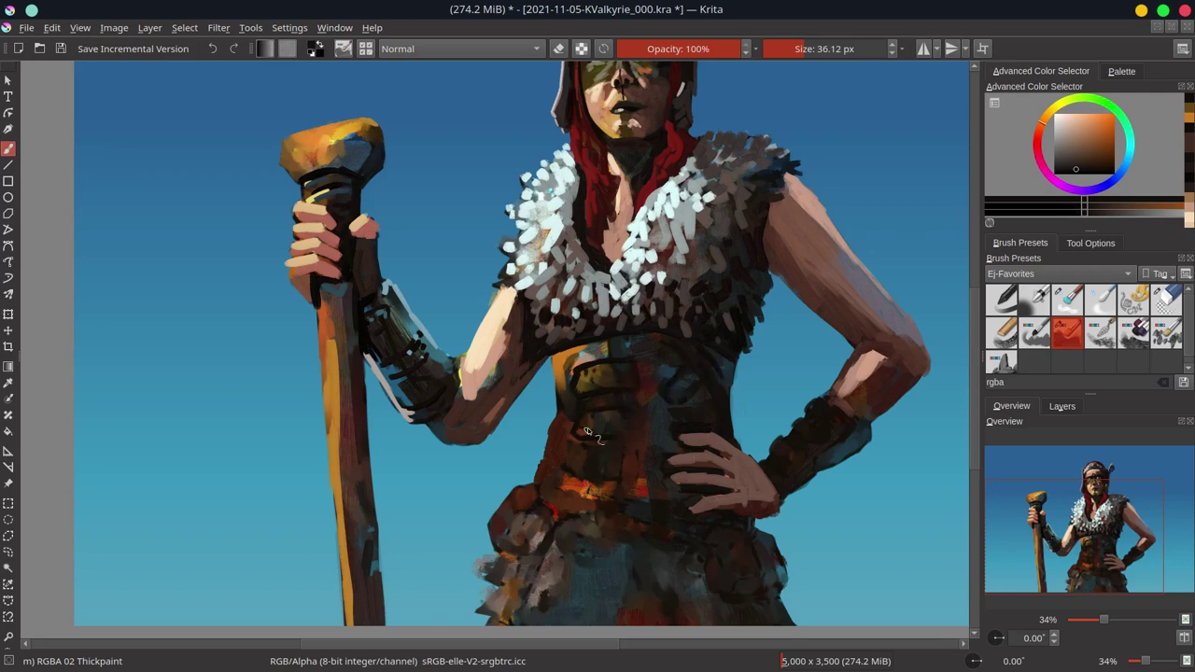
{"action": "mouse_move", "coordinate": [576, 466]}
{"action": "left_mouse_down"}
{"action": "mouse_move", "coordinate": [643, 454]}
{"action": "mouse_move", "coordinate": [590, 399]}
{"action": "left_mouse_up"}
{"action": "left_click", "coordinate": [567, 392], "text": "ctrl"}
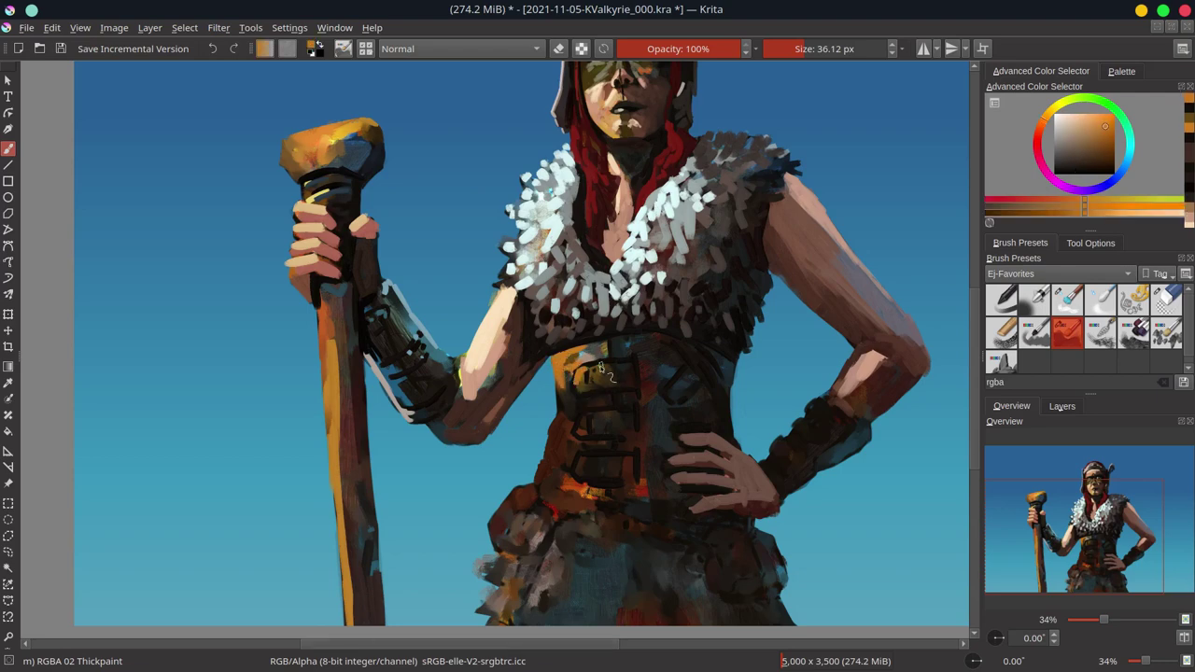
Step: Paint dark corset straps across the waist with lighter orange-brown highlights
{"action": "left_click", "coordinate": [678, 392], "text": "ctrl"}
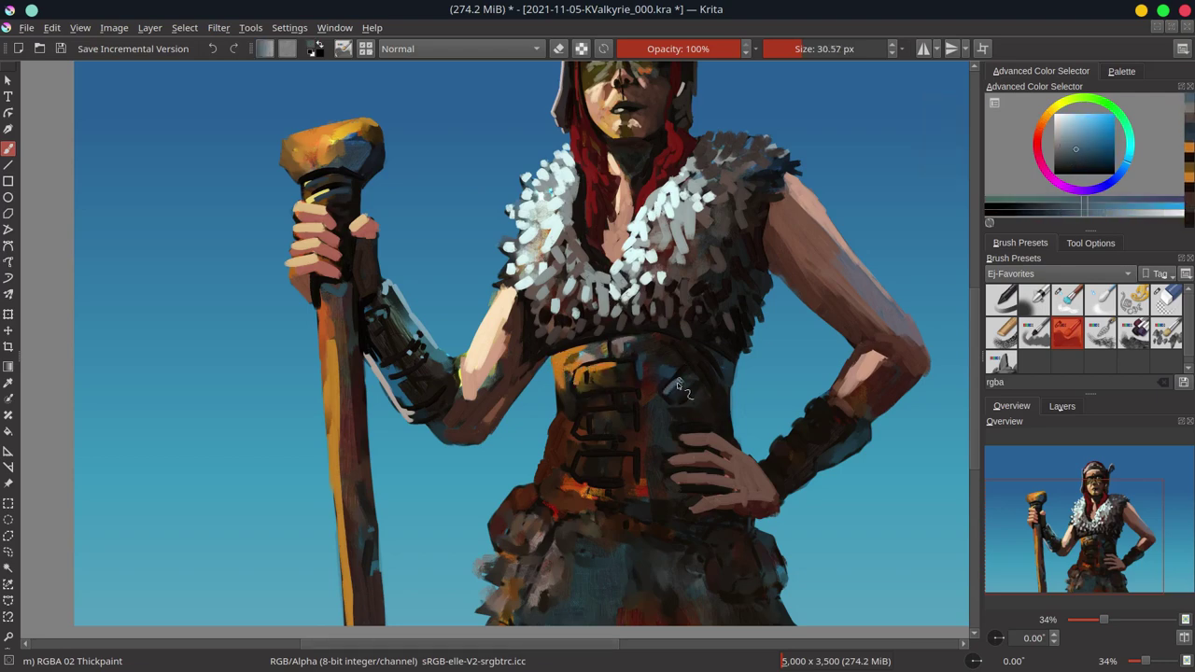
{"action": "left_click", "coordinate": [579, 431], "text": "ctrl"}
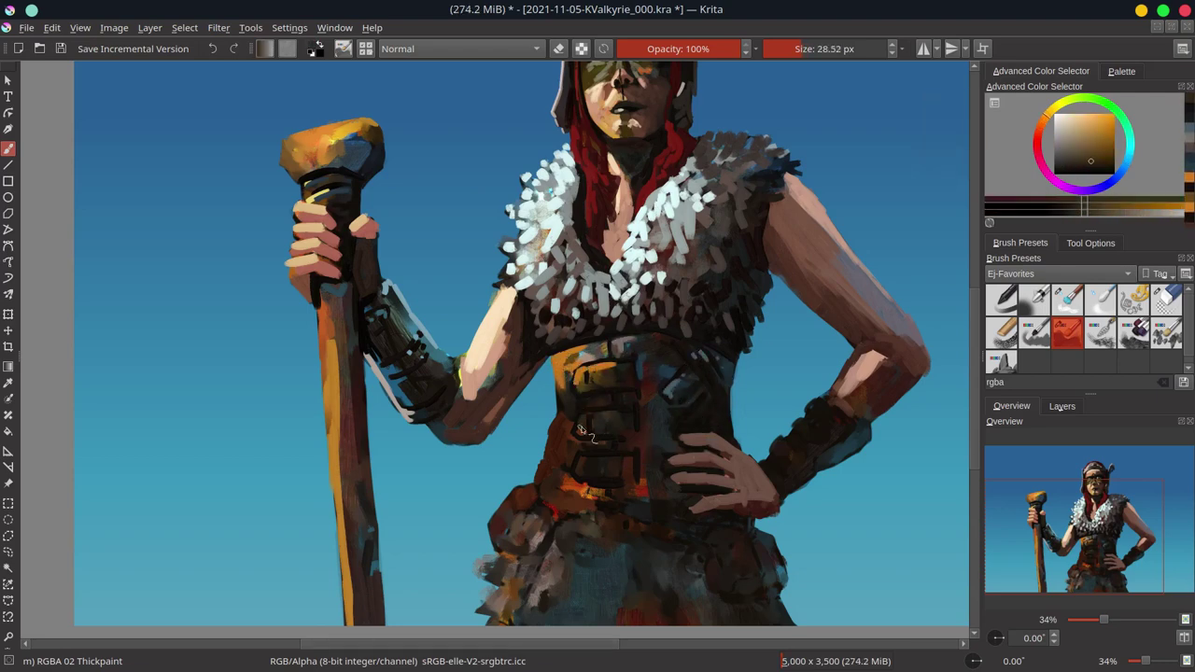
{"action": "left_click_drag", "start_coordinate": [586, 467], "coordinate": [635, 471]}
{"action": "left_click", "coordinate": [572, 450], "text": "ctrl"}
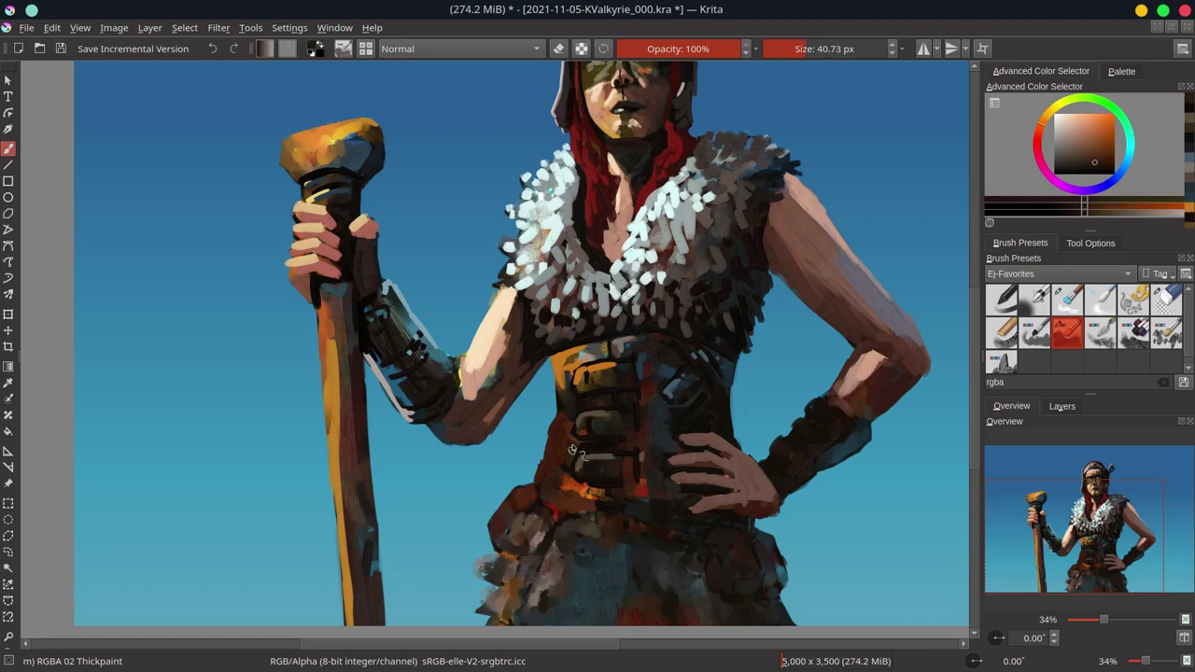
{"action": "left_click", "coordinate": [562, 405], "text": "ctrl"}
{"action": "left_click", "coordinate": [658, 408], "text": "ctrl"}
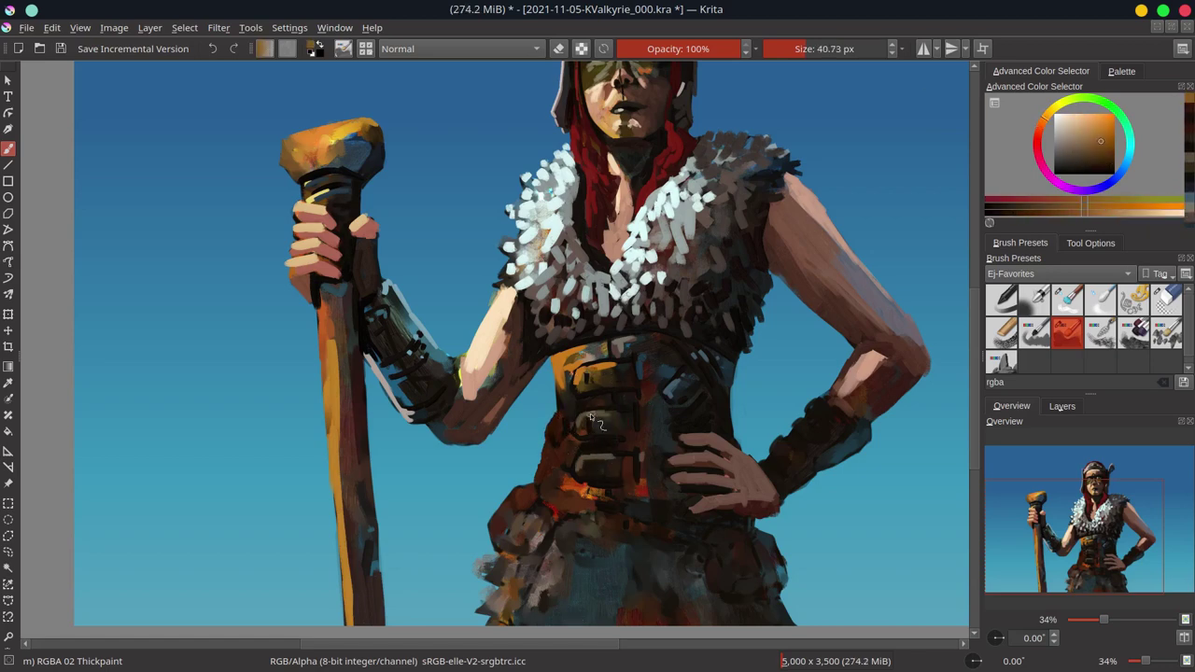
{"action": "left_click_drag", "start_coordinate": [576, 366], "coordinate": [618, 364]}
{"action": "left_click", "coordinate": [602, 366], "text": "ctrl"}
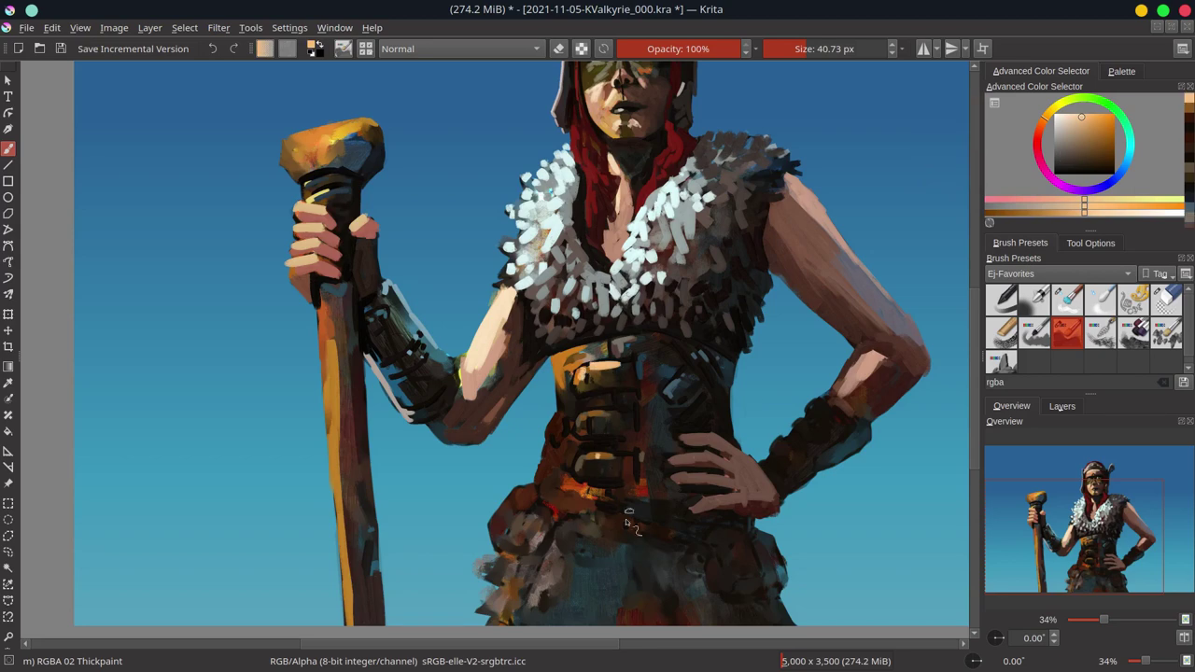
Step: Shade the hip and lower skirt dark red-brown, with an orange stroke on the hip
{"action": "left_click", "coordinate": [654, 541], "text": "ctrl"}
{"action": "mouse_move", "coordinate": [602, 525]}
{"action": "left_mouse_down"}
{"action": "mouse_move", "coordinate": [627, 519]}
{"action": "mouse_move", "coordinate": [700, 552]}
{"action": "left_mouse_up"}
{"action": "left_click", "coordinate": [544, 553], "text": "ctrl"}
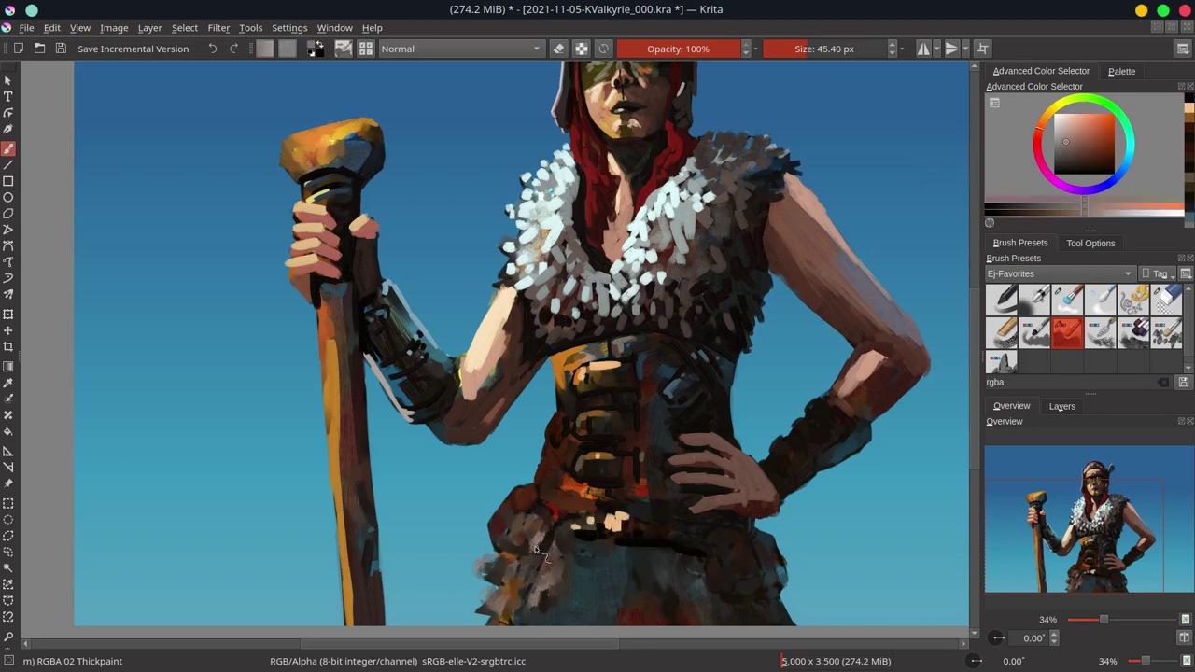
{"action": "left_click_drag", "start_coordinate": [537, 545], "coordinate": [558, 566]}
{"action": "left_click", "coordinate": [534, 519], "text": "ctrl"}
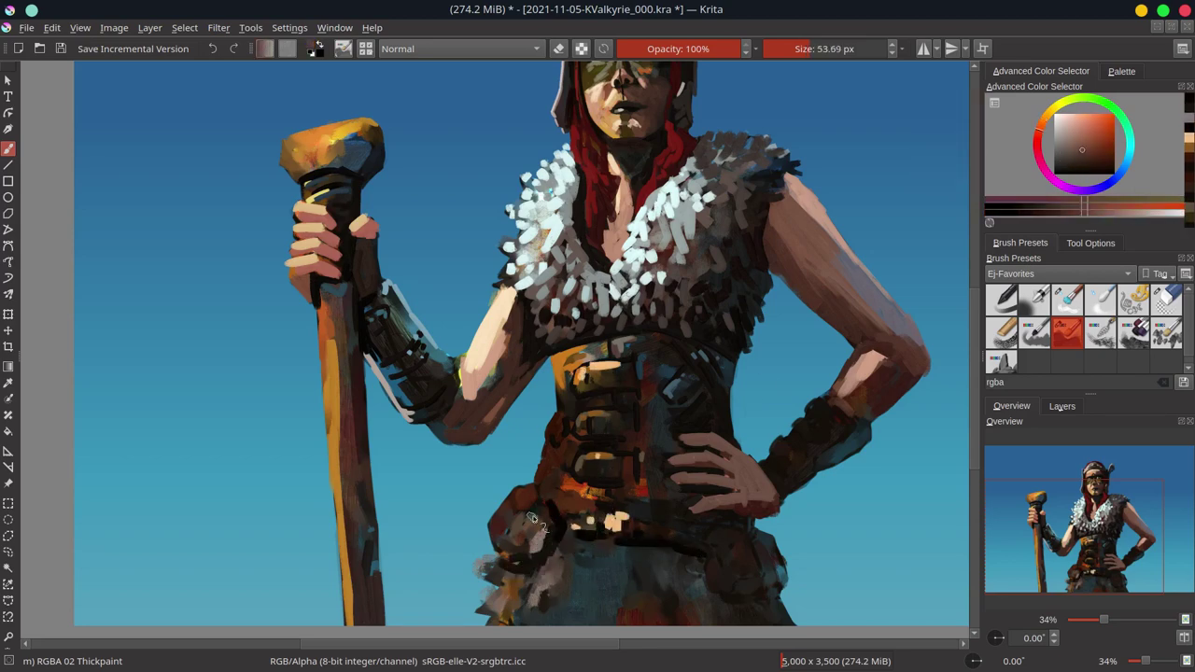
{"action": "left_click", "coordinate": [607, 403], "text": "ctrl"}
{"action": "mouse_move", "coordinate": [494, 512]}
{"action": "left_mouse_down"}
{"action": "mouse_move", "coordinate": [502, 549]}
{"action": "mouse_move", "coordinate": [534, 543]}
{"action": "left_mouse_up"}
{"action": "left_click", "coordinate": [508, 522], "text": "ctrl"}
{"action": "left_click", "coordinate": [532, 488], "text": "ctrl"}
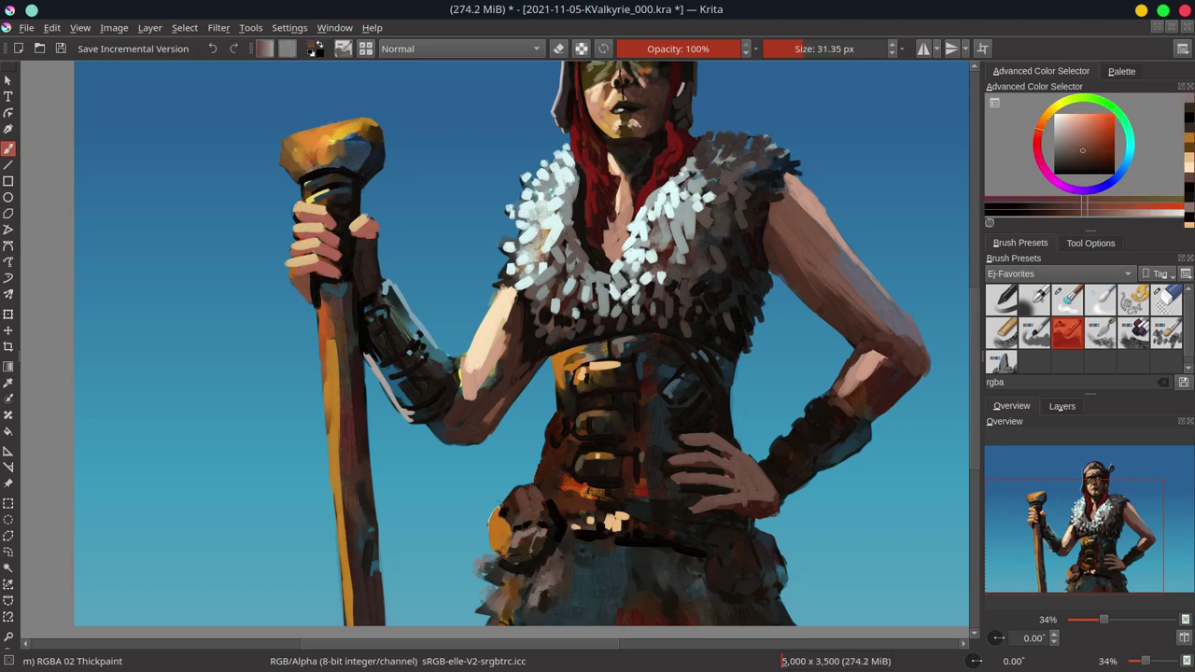
Step: Paint orange strokes on the belt, light blue strokes on the thigh, and dark marks near the belt
{"action": "left_click", "coordinate": [555, 446], "text": "ctrl"}
{"action": "left_click_drag", "start_coordinate": [564, 492], "coordinate": [575, 501]}
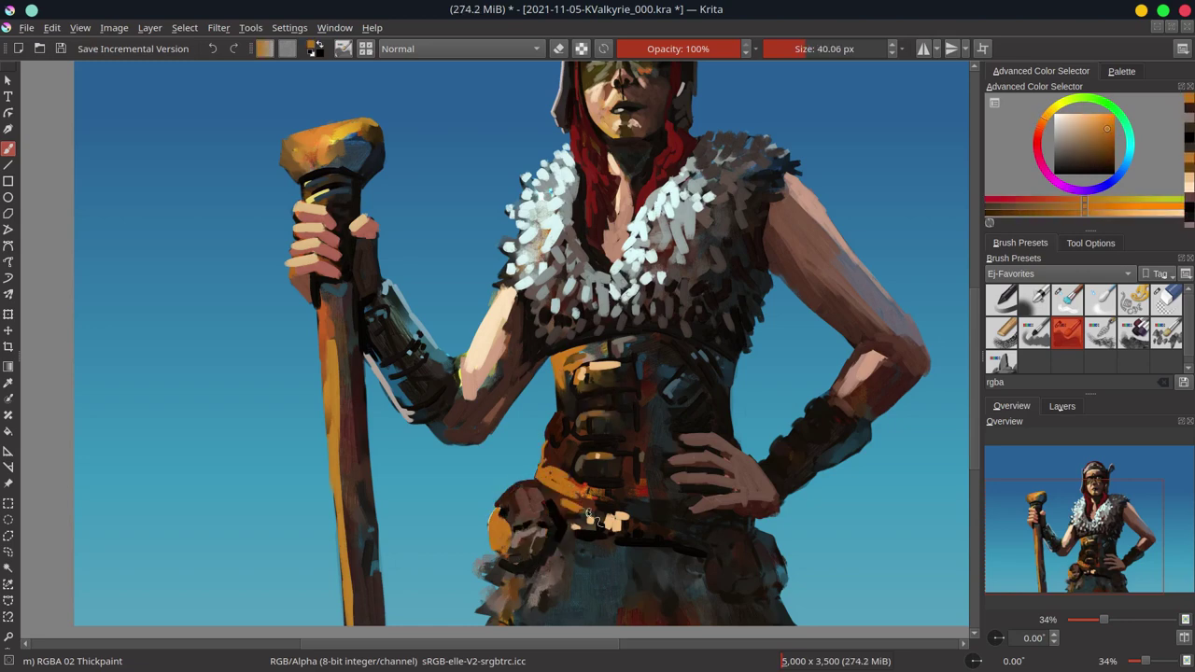
{"action": "left_click", "coordinate": [573, 505], "text": "ctrl"}
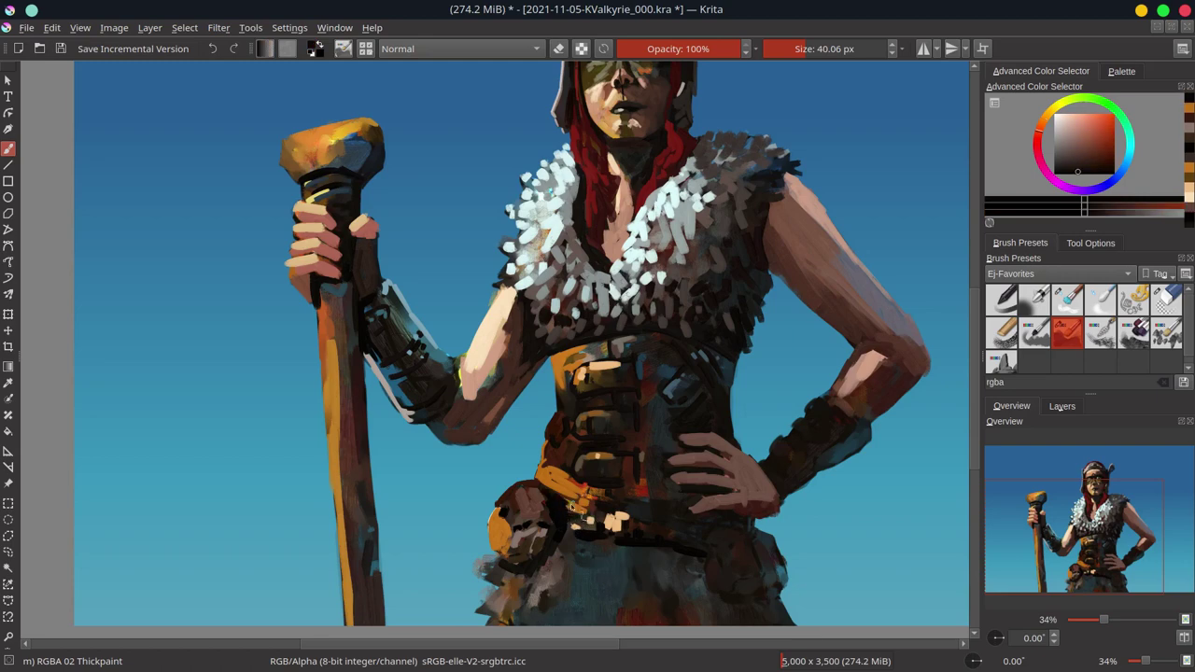
{"action": "left_click", "coordinate": [766, 546], "text": "ctrl"}
{"action": "left_click_drag", "start_coordinate": [784, 535], "coordinate": [754, 569]}
{"action": "left_click", "coordinate": [726, 558], "text": "ctrl"}
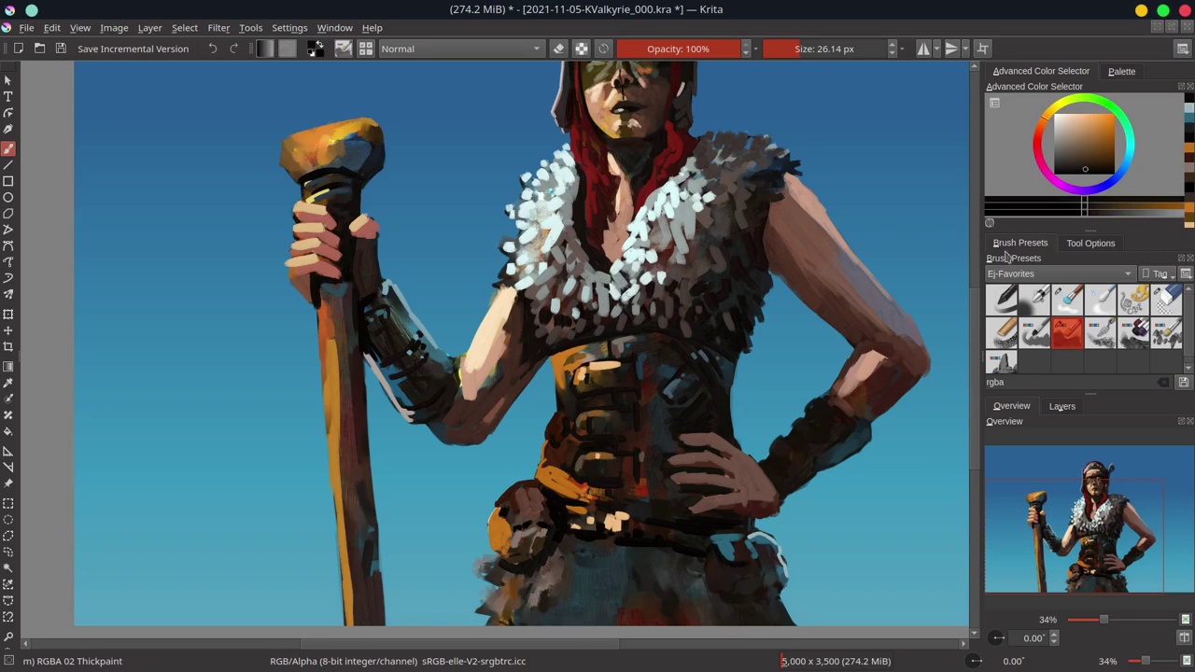
{"action": "left_click", "coordinate": [742, 596], "text": "ctrl"}
{"action": "left_click_drag", "start_coordinate": [673, 559], "coordinate": [607, 552]}
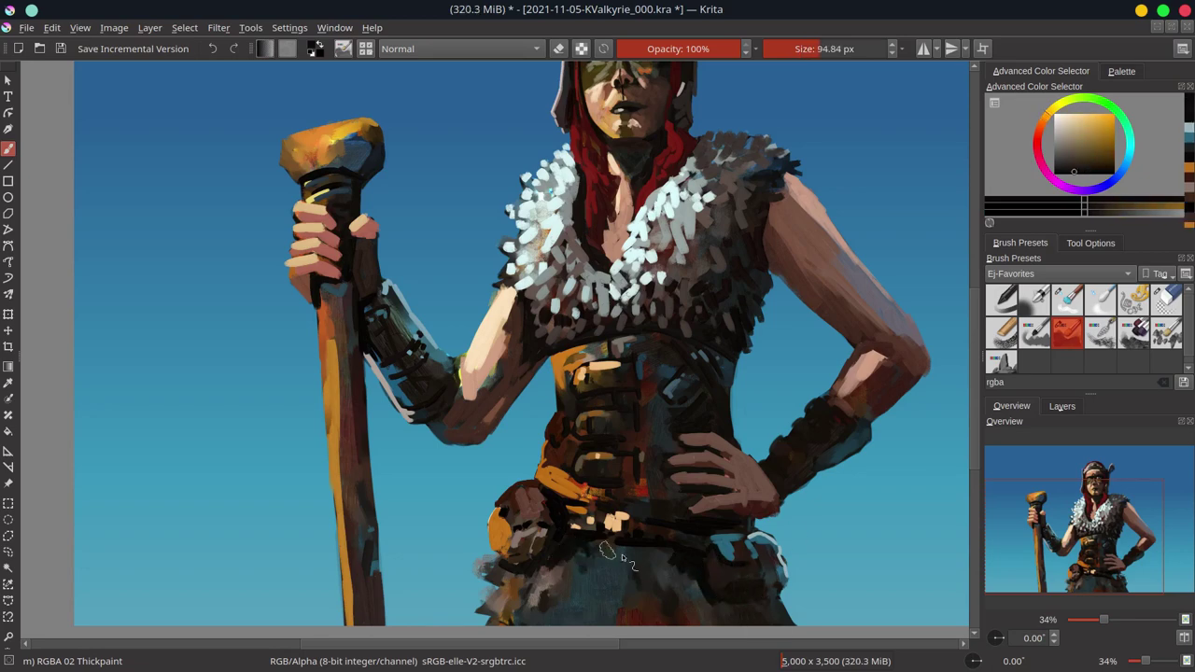
{"action": "left_click", "coordinate": [773, 539], "text": "ctrl"}
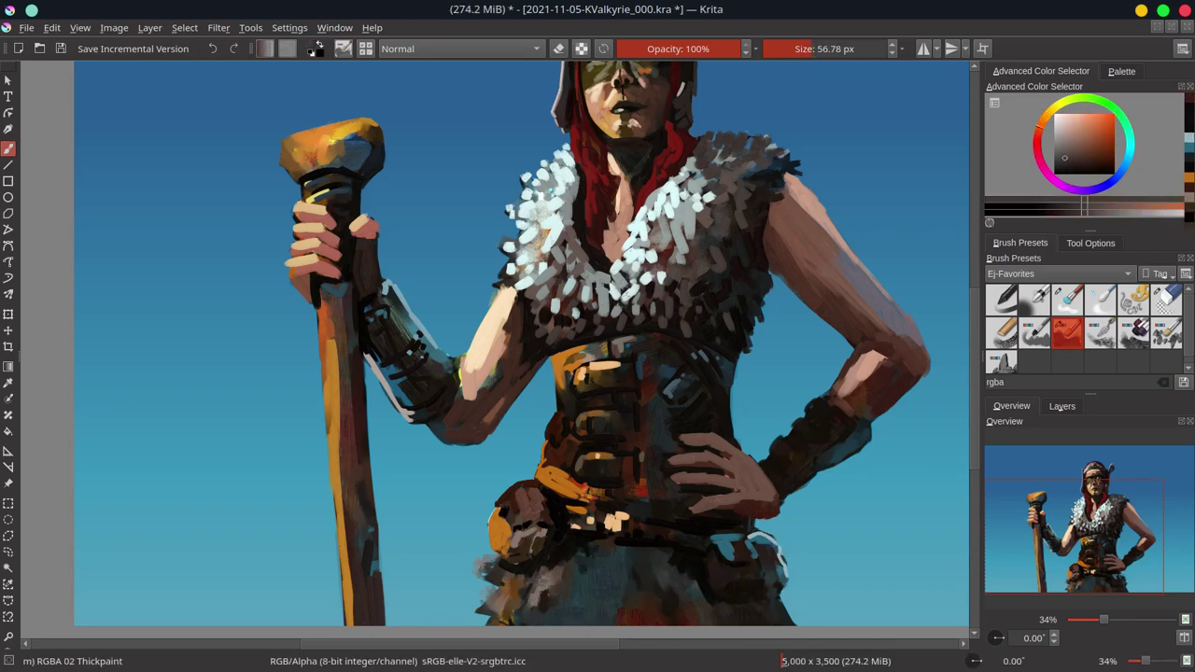
Step: Paint greyish strokes over the lower belt and skirt, and dab light grey fur on the lower-left skirt
{"action": "left_click", "coordinate": [579, 585], "text": "ctrl"}
{"action": "left_click_drag", "start_coordinate": [625, 557], "coordinate": [603, 498]}
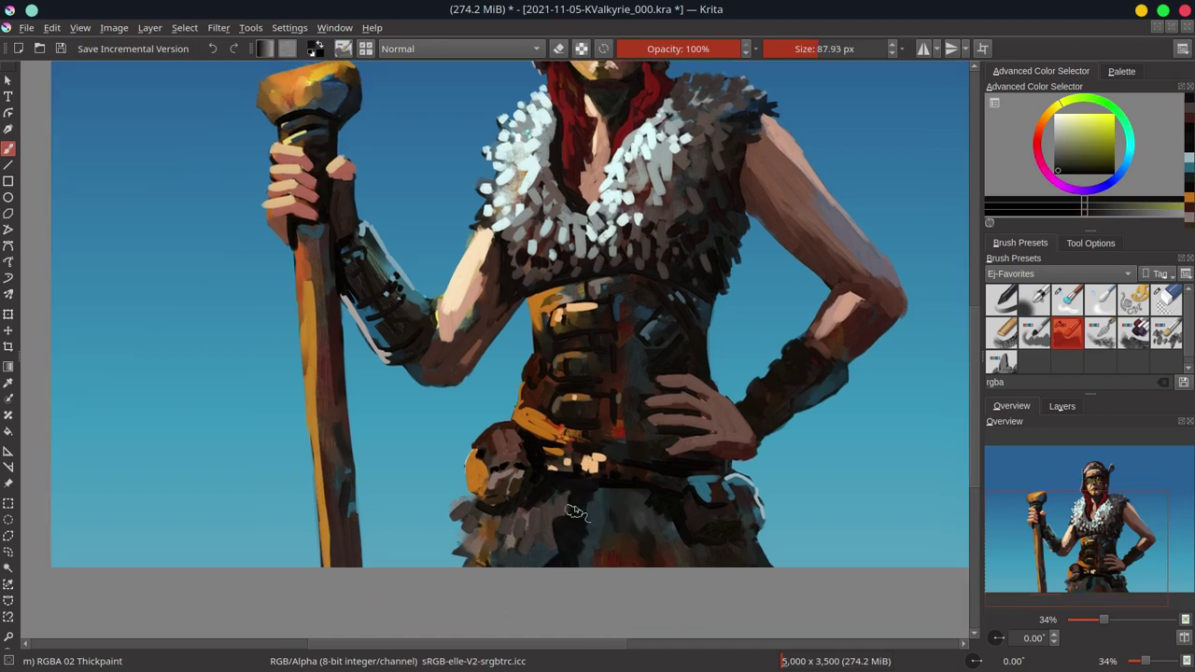
{"action": "left_click", "coordinate": [574, 512], "text": "ctrl"}
{"action": "left_click_drag", "start_coordinate": [546, 551], "coordinate": [659, 499]}
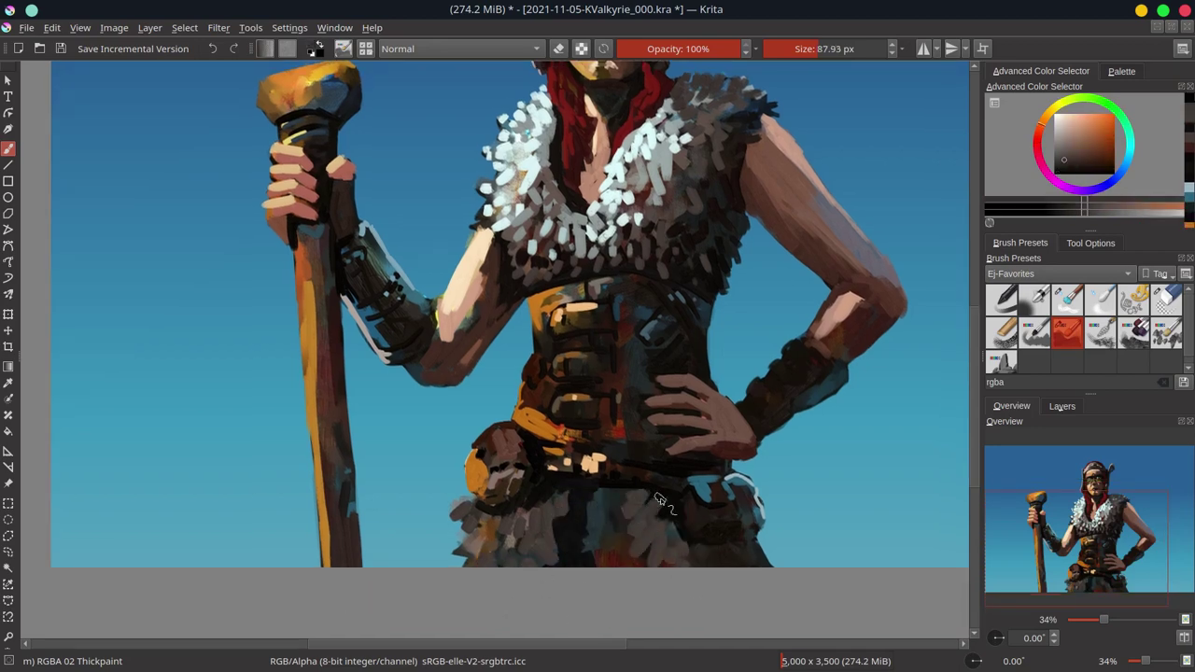
{"action": "left_click", "coordinate": [659, 499], "text": "ctrl"}
{"action": "left_click", "coordinate": [691, 541], "text": "ctrl"}
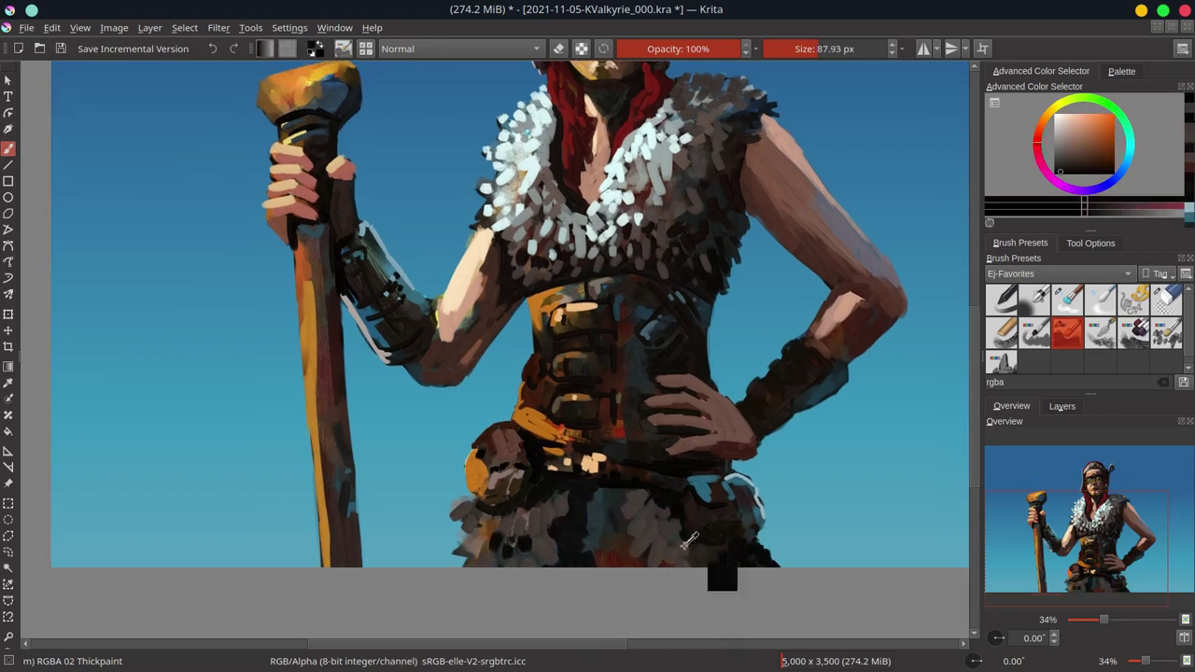
{"action": "left_click_drag", "start_coordinate": [472, 560], "coordinate": [539, 504]}
Step: With a smaller brush, add very light cyan-white fur dabs along the skirt's lower-left edge
{"action": "left_click", "coordinate": [672, 551], "text": "ctrl"}
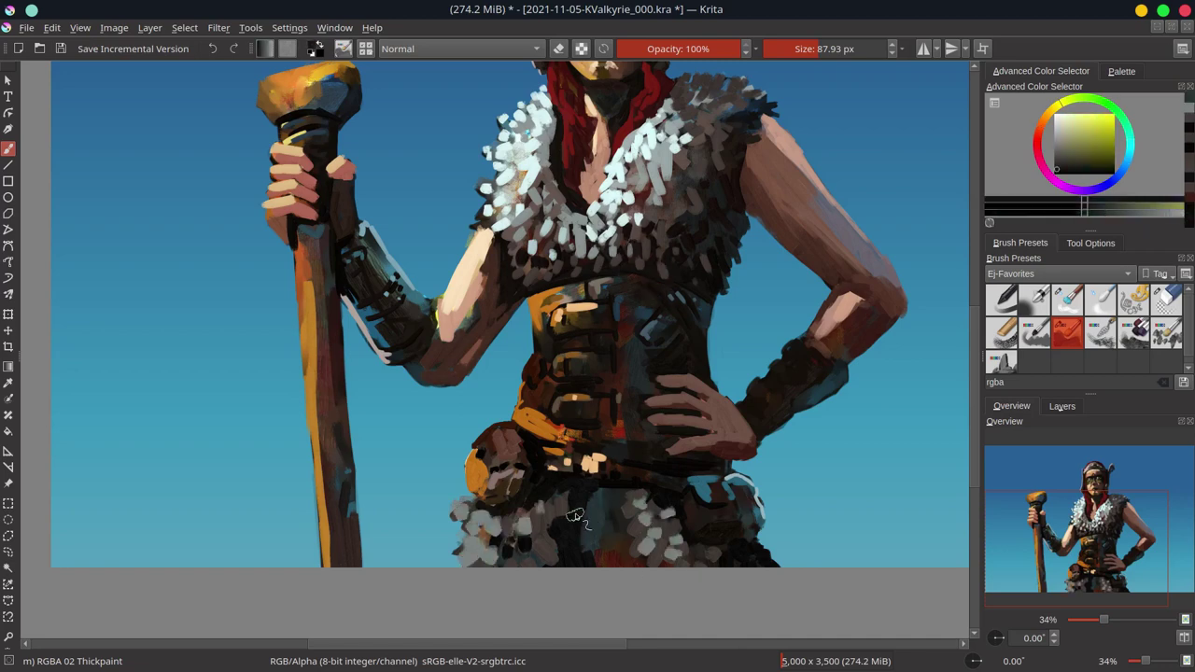
{"action": "key", "text": "["}
{"action": "key", "text": "["}
{"action": "left_click_drag", "start_coordinate": [462, 499], "coordinate": [454, 564]}
{"action": "left_click", "coordinate": [622, 491]}
{"action": "left_click", "coordinate": [658, 549]}
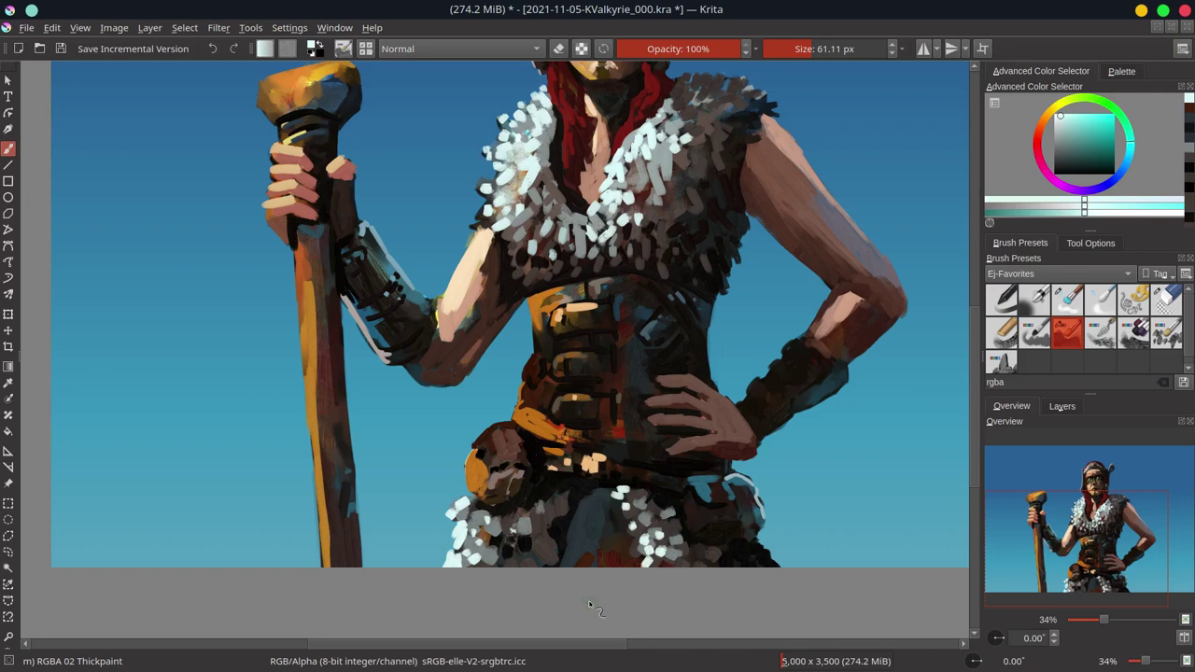
Step: Paint warm orange and peach strokes across the belt, sampling the staff's orange
{"action": "left_click", "coordinate": [543, 548], "text": "ctrl"}
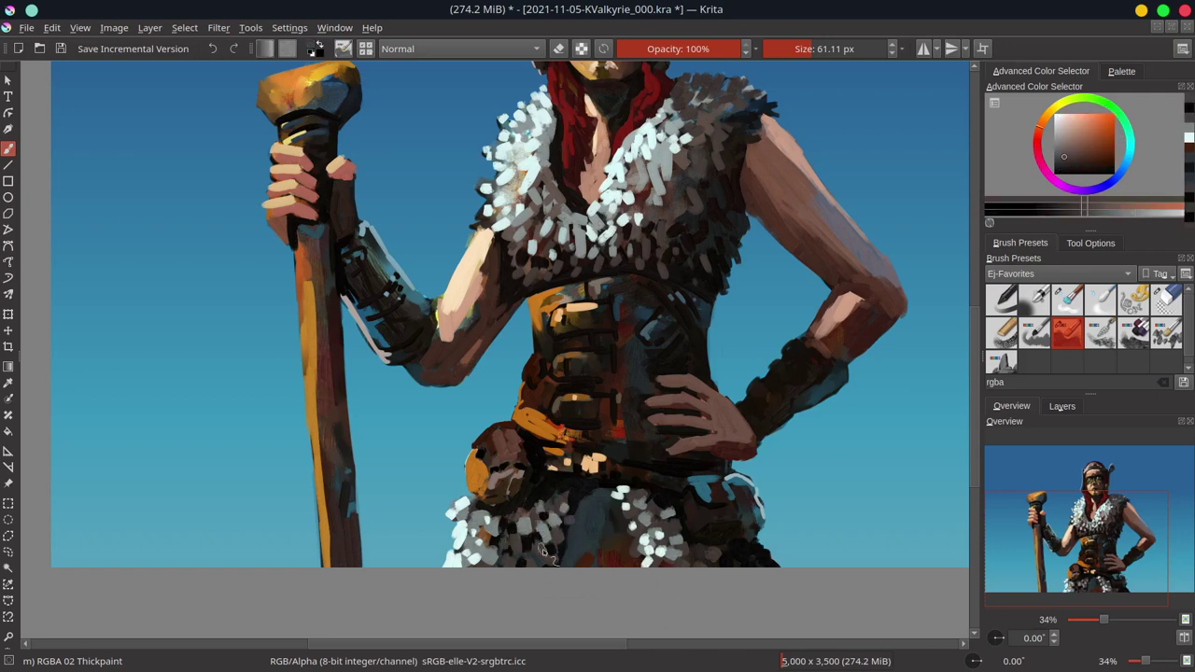
{"action": "scroll", "coordinate": [767, 591], "scroll_direction": "down", "scroll_amount": 4}
{"action": "scroll", "coordinate": [647, 403], "scroll_direction": "up", "scroll_amount": 4}
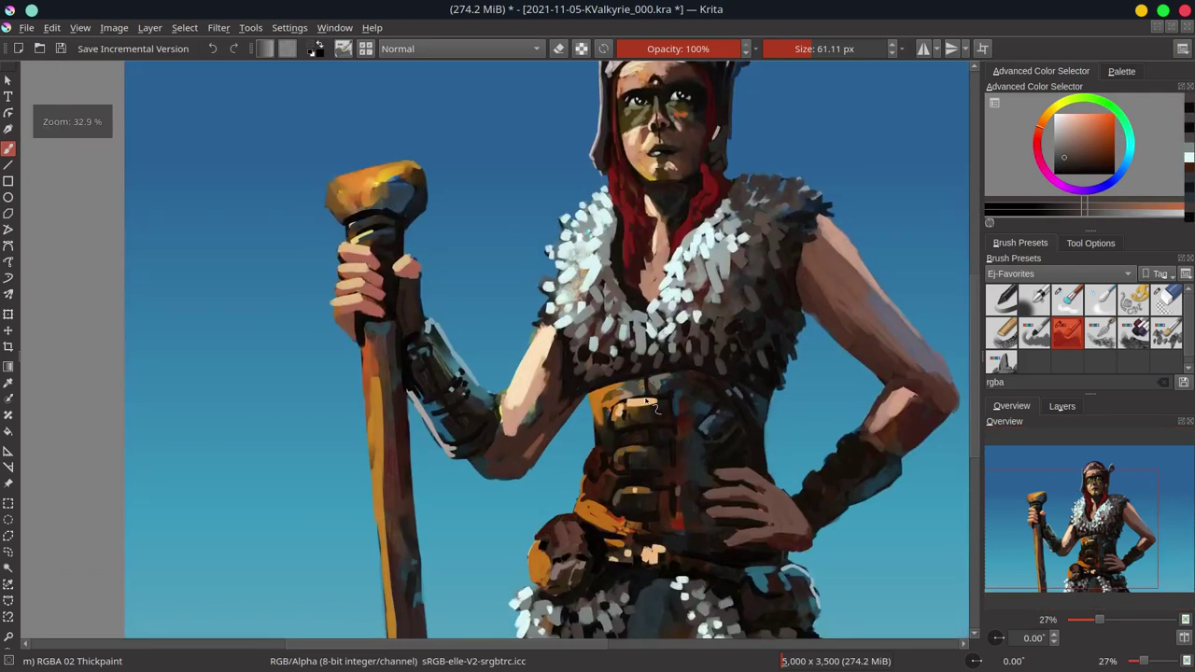
{"action": "left_click", "coordinate": [647, 403], "text": "ctrl"}
{"action": "left_click_drag", "start_coordinate": [654, 462], "coordinate": [540, 543]}
{"action": "left_click", "coordinate": [644, 401], "text": "ctrl"}
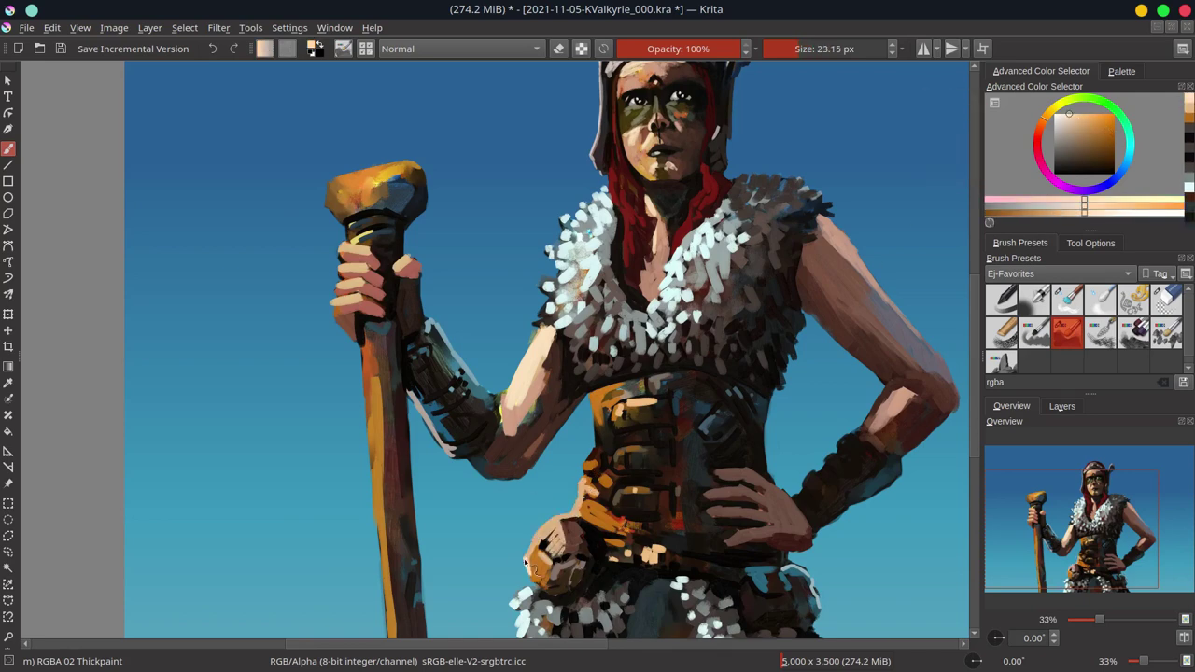
{"action": "left_click", "coordinate": [364, 334], "text": "ctrl"}
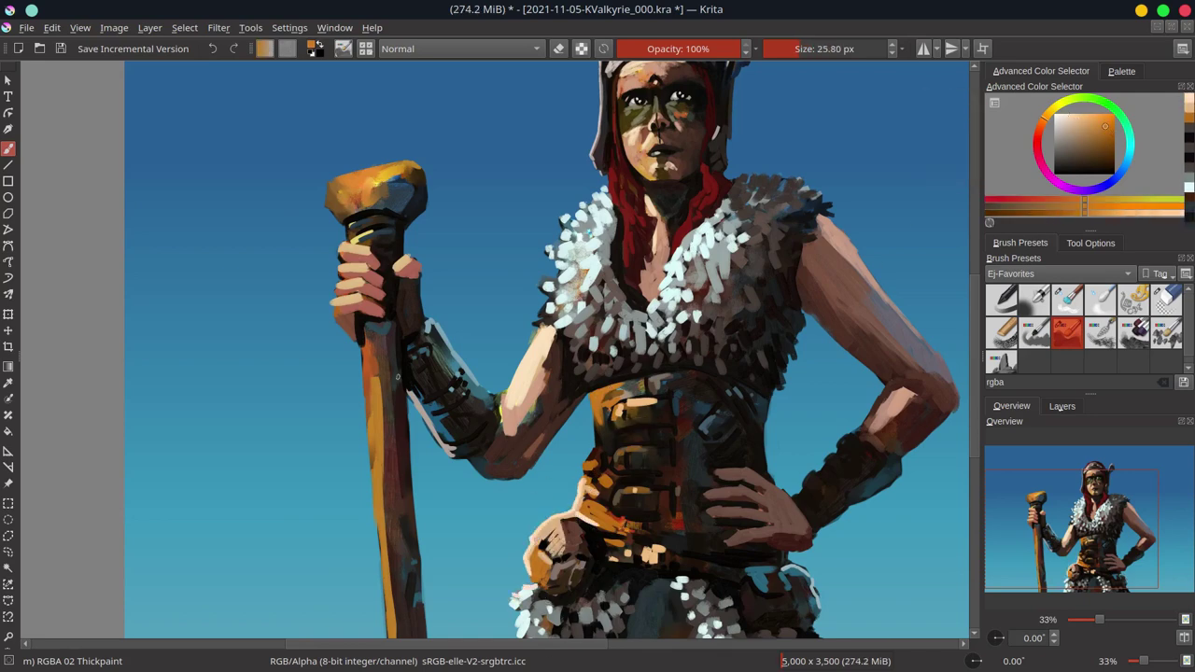
Step: Paint pale cyan-white fur strokes and dabs along the left shoulder, then save
{"action": "left_click", "coordinate": [637, 287], "text": "ctrl"}
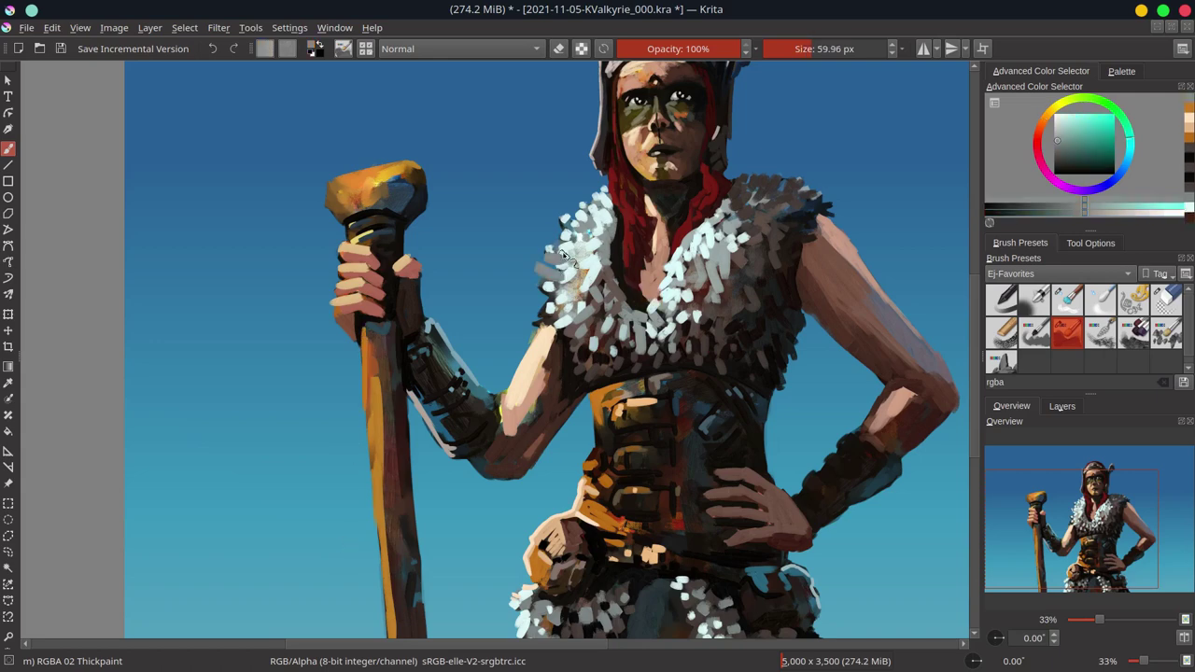
{"action": "mouse_move", "coordinate": [579, 210]}
{"action": "left_mouse_down"}
{"action": "mouse_move", "coordinate": [551, 245]}
{"action": "mouse_move", "coordinate": [546, 289]}
{"action": "left_mouse_up"}
{"action": "left_click", "coordinate": [574, 224], "text": "ctrl"}
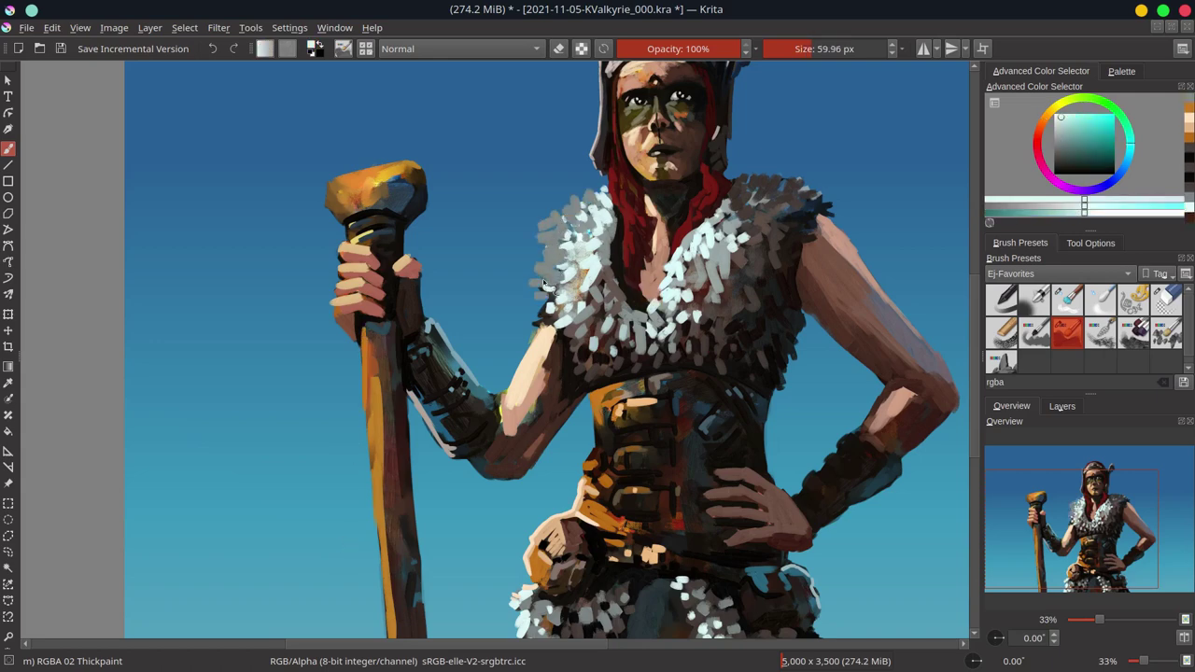
{"action": "mouse_move", "coordinate": [588, 196]}
{"action": "left_mouse_down"}
{"action": "mouse_move", "coordinate": [542, 261]}
{"action": "mouse_move", "coordinate": [551, 300]}
{"action": "left_mouse_up"}
{"action": "left_click_drag", "start_coordinate": [590, 198], "coordinate": [565, 234]}
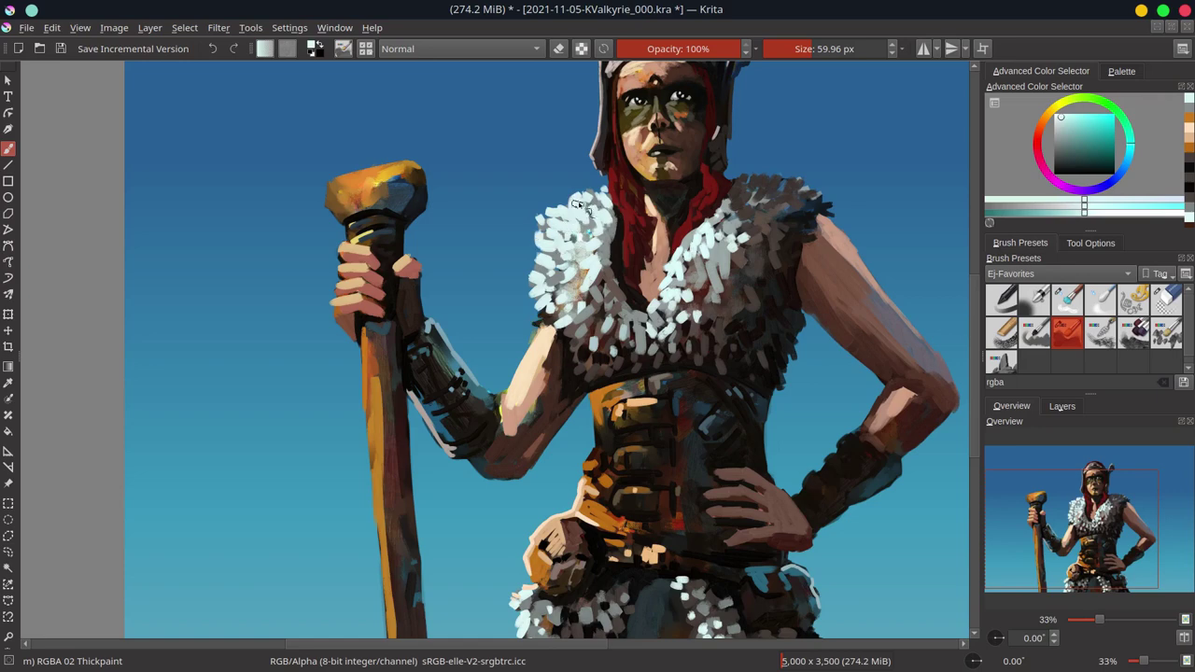
{"action": "left_click", "coordinate": [639, 280], "text": "ctrl"}
{"action": "left_click", "coordinate": [574, 219], "text": "ctrl"}
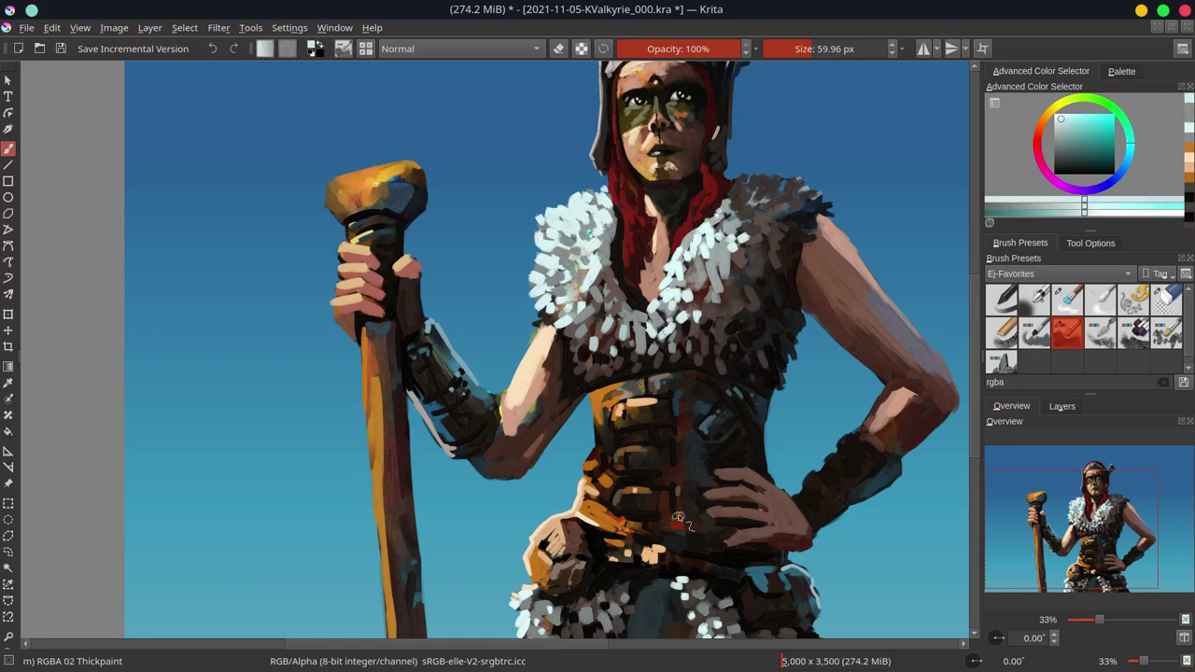
{"action": "scroll", "coordinate": [775, 428], "scroll_direction": "down", "scroll_amount": 5}
{"action": "key", "text": "ctrl+s"}
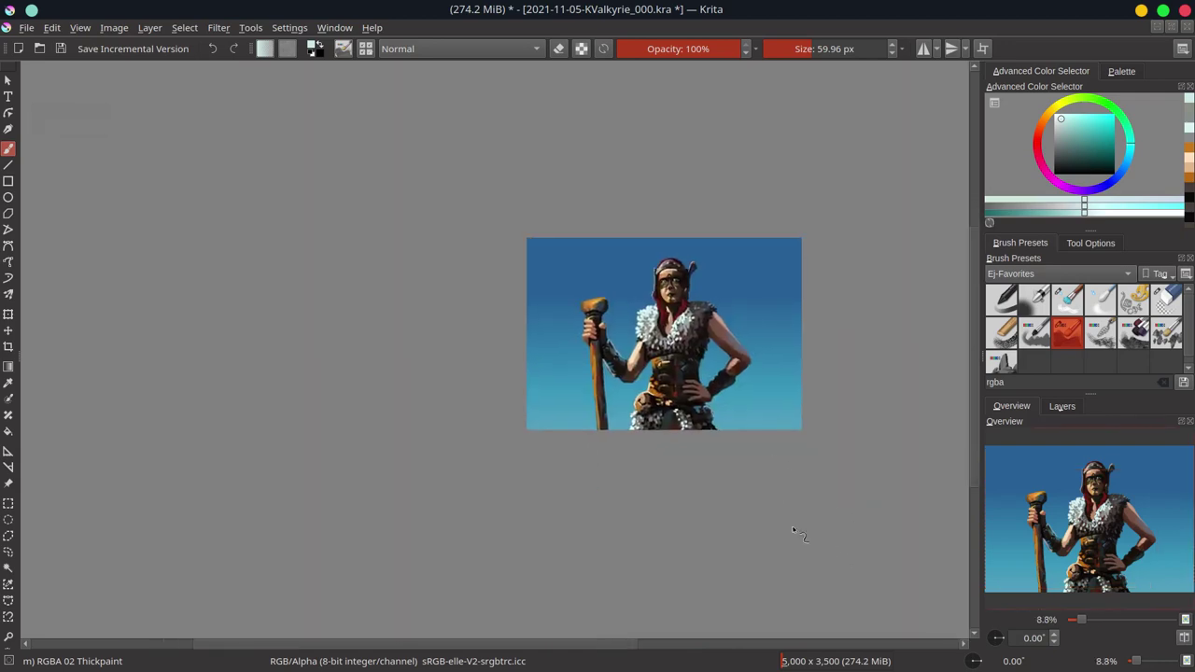
{"action": "scroll", "coordinate": [763, 343], "scroll_direction": "up", "scroll_amount": 4}
Step: Paint a brown stroke on the arm and reframe the view on the whole painting
{"action": "left_click", "coordinate": [763, 343], "text": "ctrl"}
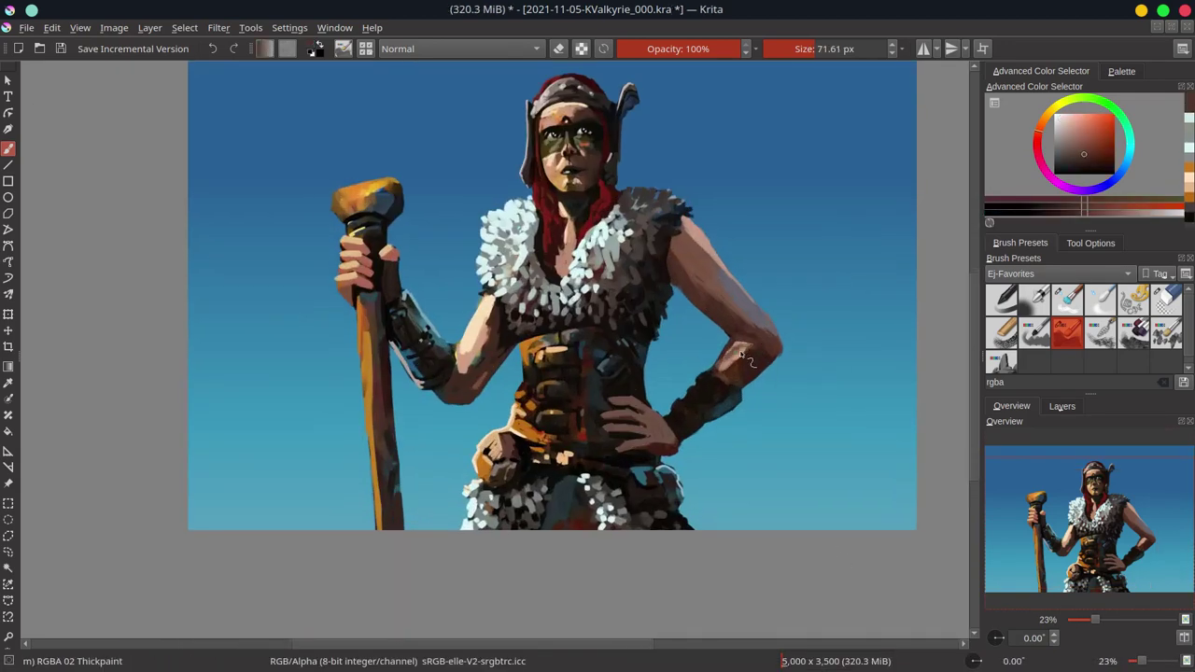
{"action": "left_click_drag", "start_coordinate": [758, 345], "coordinate": [733, 363]}
{"action": "left_click", "coordinate": [754, 318], "text": "ctrl"}
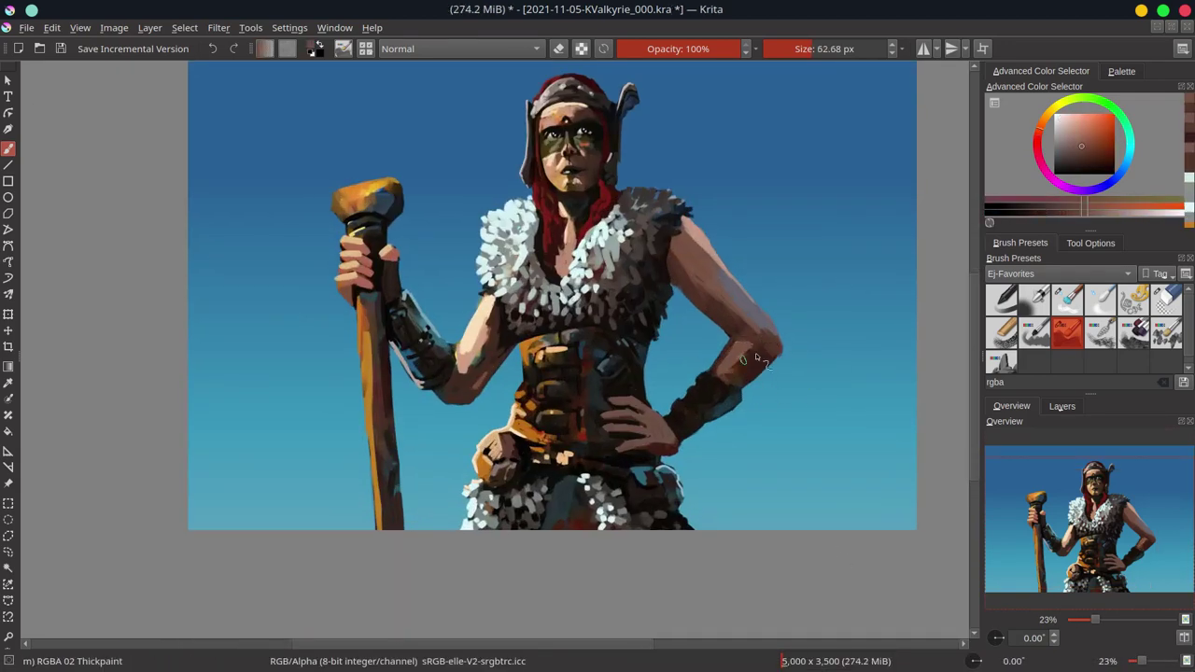
{"action": "scroll", "coordinate": [729, 404], "scroll_direction": "down", "scroll_amount": 2}
{"action": "scroll", "coordinate": [729, 404], "scroll_direction": "up", "scroll_amount": 3}
{"action": "key", "text": "e"}
{"action": "mouse_move", "coordinate": [802, 392]}
{"action": "left_mouse_down"}
{"action": "mouse_move", "coordinate": [871, 313]}
{"action": "mouse_move", "coordinate": [698, 469]}
{"action": "mouse_move", "coordinate": [666, 482]}
{"action": "left_mouse_up"}
{"action": "key", "text": "e"}
Step: Sample a grey-blue from the sky, choose a new colour, shrink the brush and save
{"action": "left_click", "coordinate": [700, 455], "text": "ctrl"}
{"action": "left_click", "coordinate": [1061, 136]}
{"action": "key", "text": "bracketleft"}
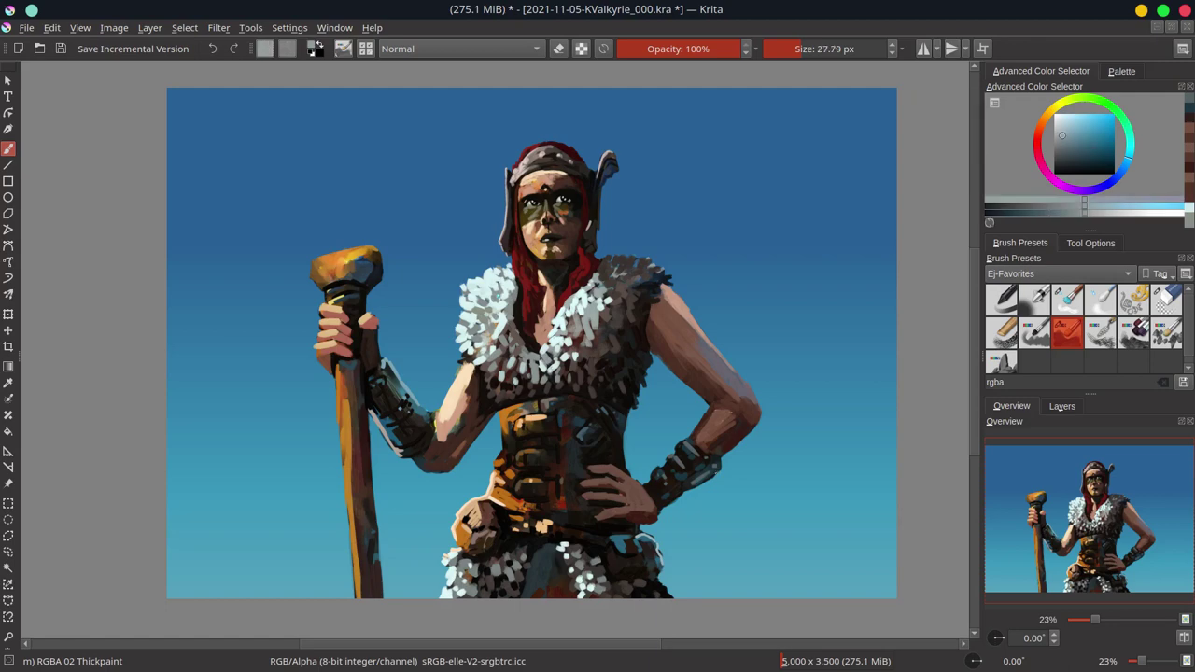
{"action": "scroll", "coordinate": [718, 411], "scroll_direction": "down", "scroll_amount": 3}
{"action": "key", "text": "ctrl+s"}
{"action": "scroll", "coordinate": [709, 374], "scroll_direction": "up", "scroll_amount": 4}
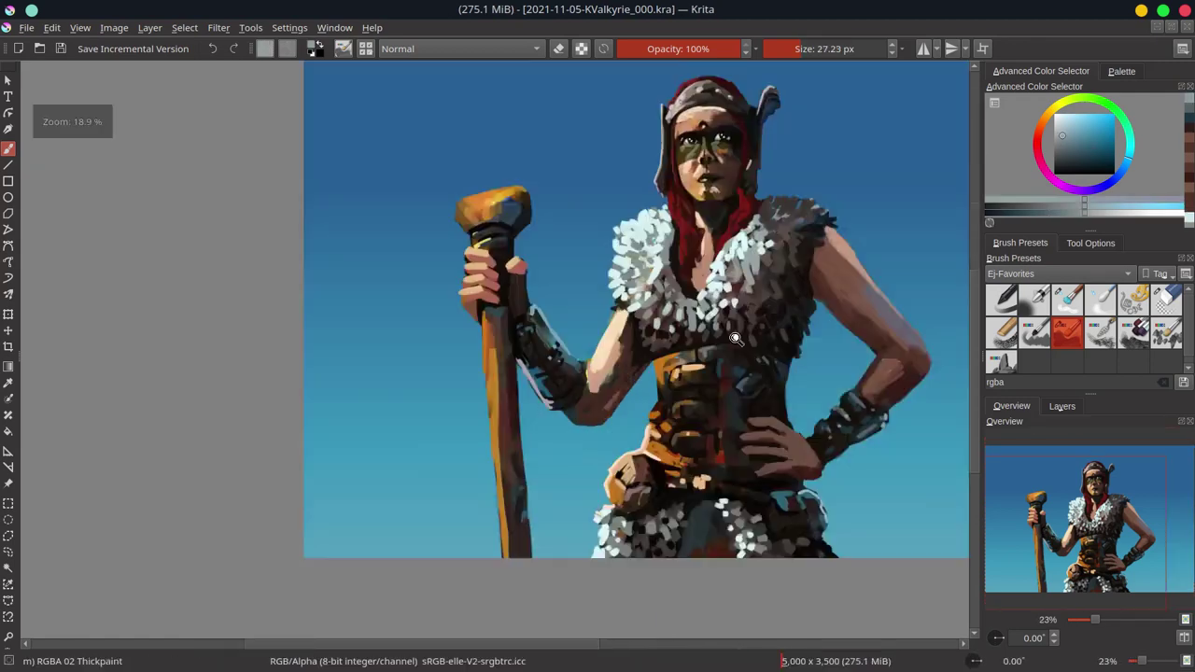
Step: Pick dark red-brown and light grey-cyan colours, enlarge the brush and save again
{"action": "left_click", "coordinate": [664, 347], "text": "ctrl"}
{"action": "key", "text": "bracketright"}
{"action": "key", "text": "bracketright"}
{"action": "key", "text": "bracketright"}
{"action": "left_click", "coordinate": [631, 406], "text": "ctrl"}
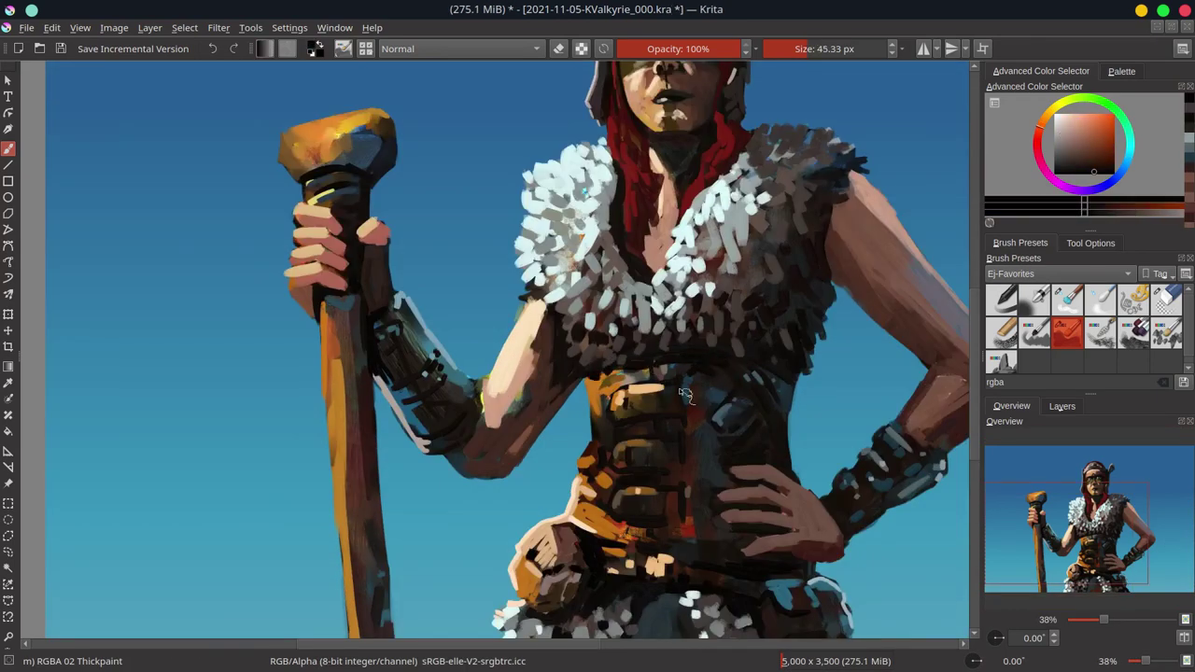
{"action": "scroll", "coordinate": [542, 345], "scroll_direction": "down", "scroll_amount": 4}
{"action": "scroll", "coordinate": [534, 341], "scroll_direction": "up", "scroll_amount": 3}
{"action": "scroll", "coordinate": [529, 336], "scroll_direction": "down", "scroll_amount": 2}
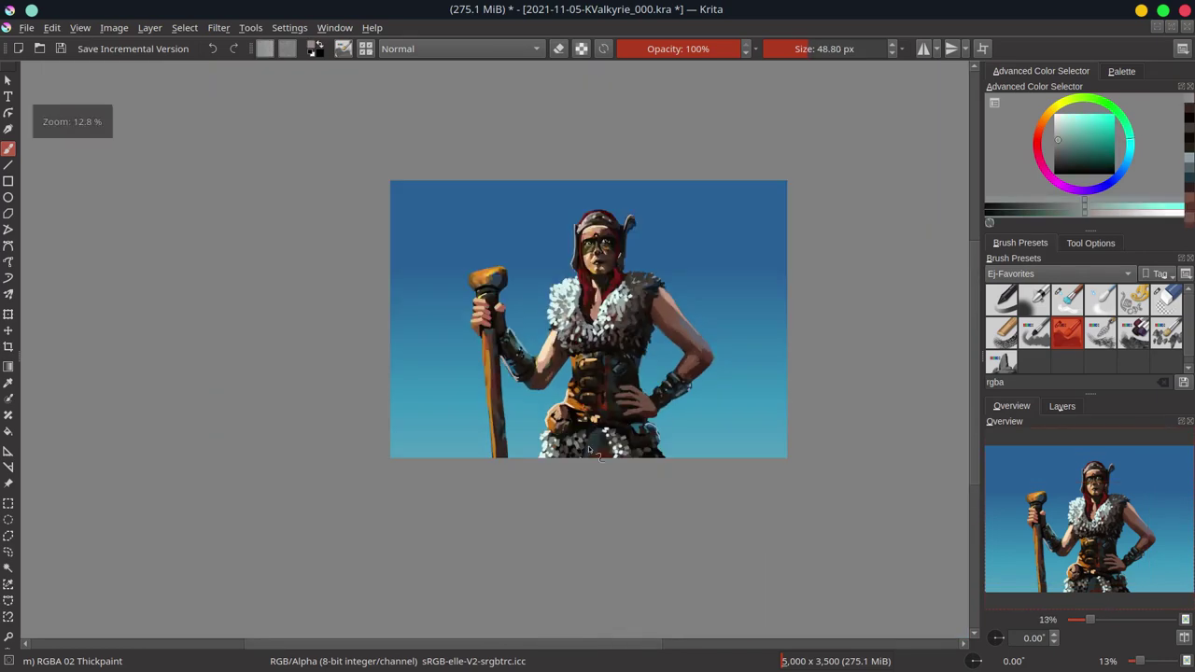
{"action": "key", "text": "ctrl+s"}
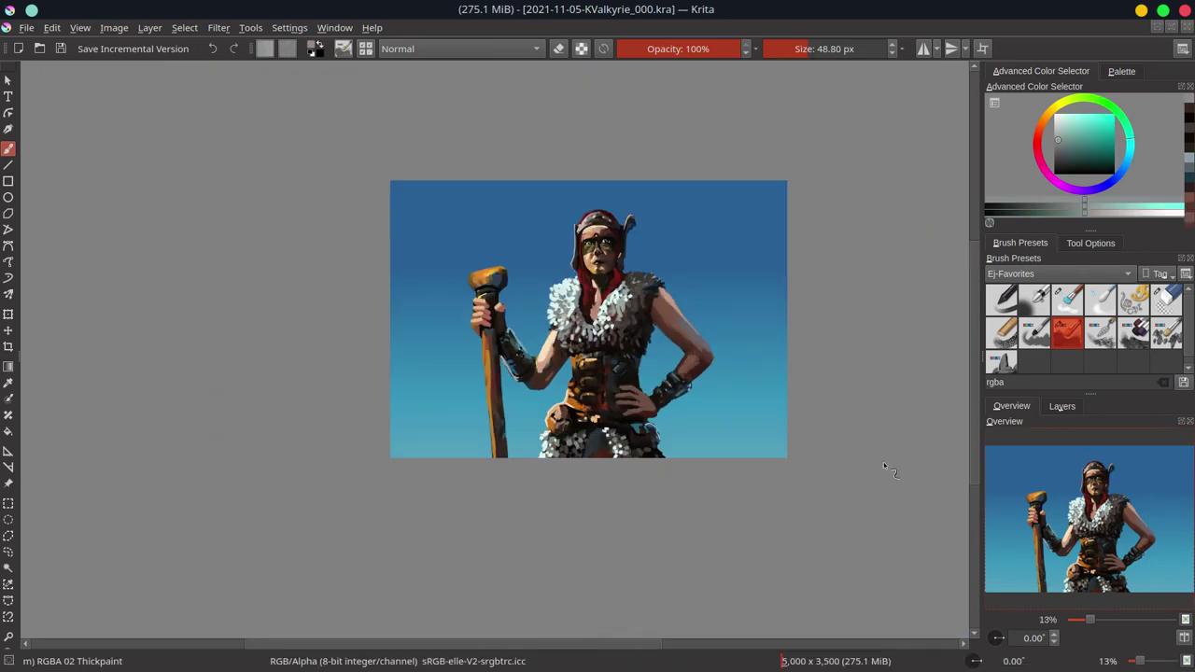
{"action": "key", "text": "ctrl+r"}
Step: Warp the polygon-selected belt and hip area slightly left and down, then return to the brush
{"action": "double_click", "coordinate": [609, 519]}
{"action": "left_click", "coordinate": [52, 27]}
{"action": "left_click", "coordinate": [93, 178]}
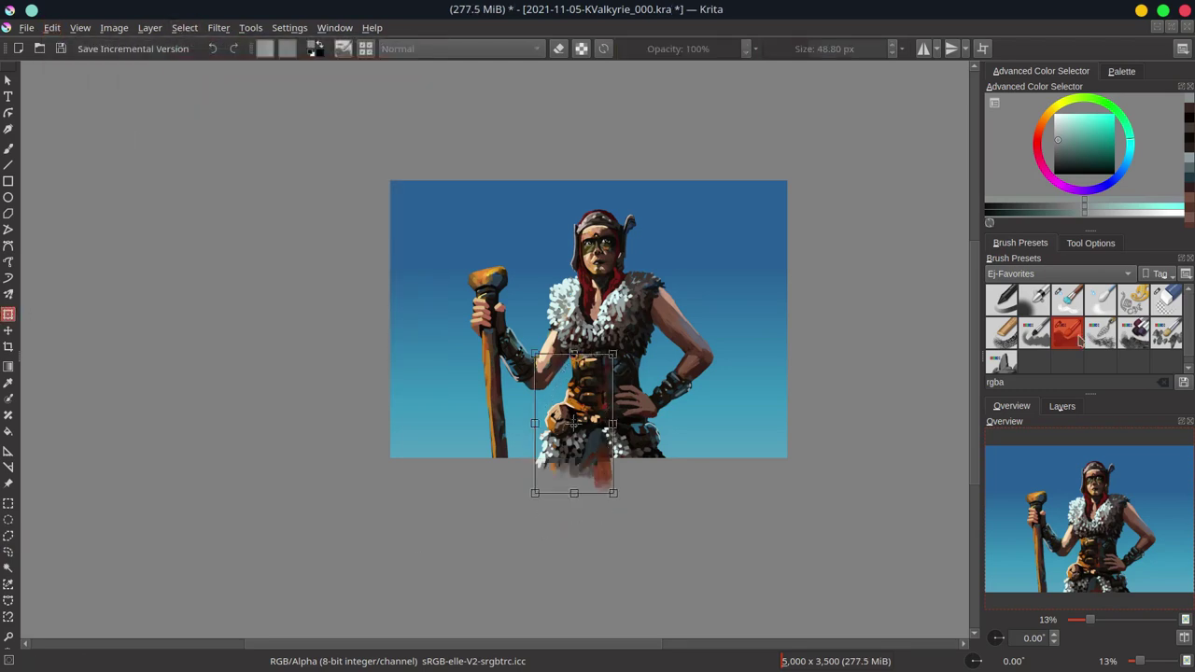
{"action": "key", "text": "ctrl+t"}
{"action": "left_click", "coordinate": [1036, 282]}
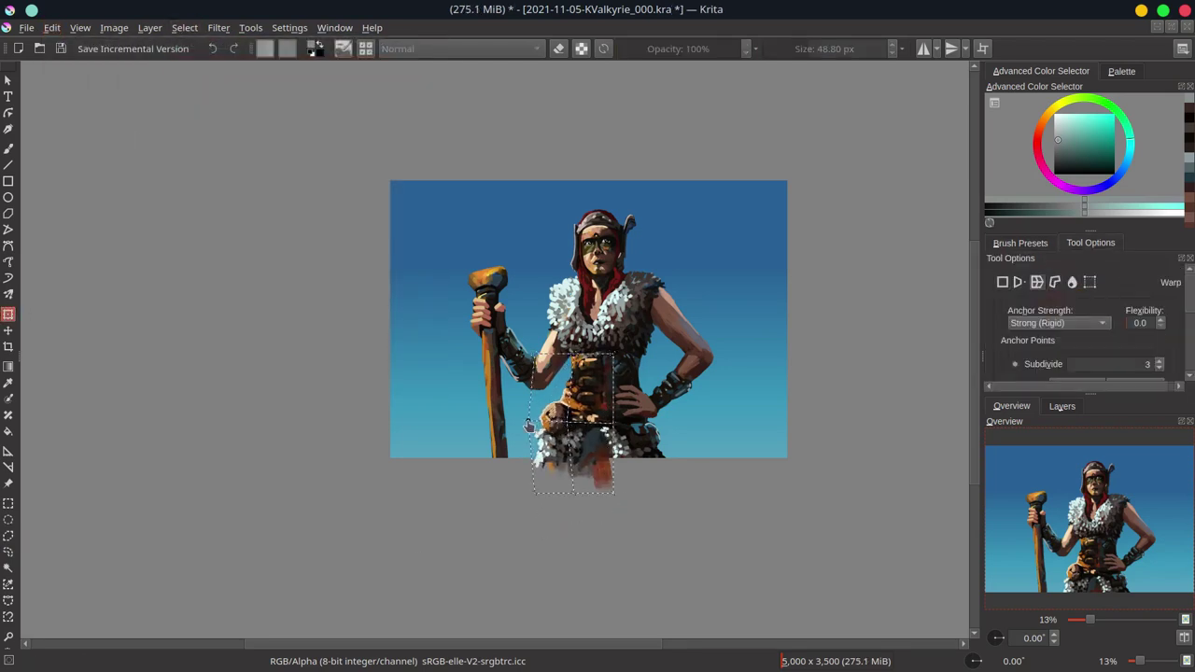
{"action": "left_click_drag", "start_coordinate": [613, 422], "coordinate": [605, 429]}
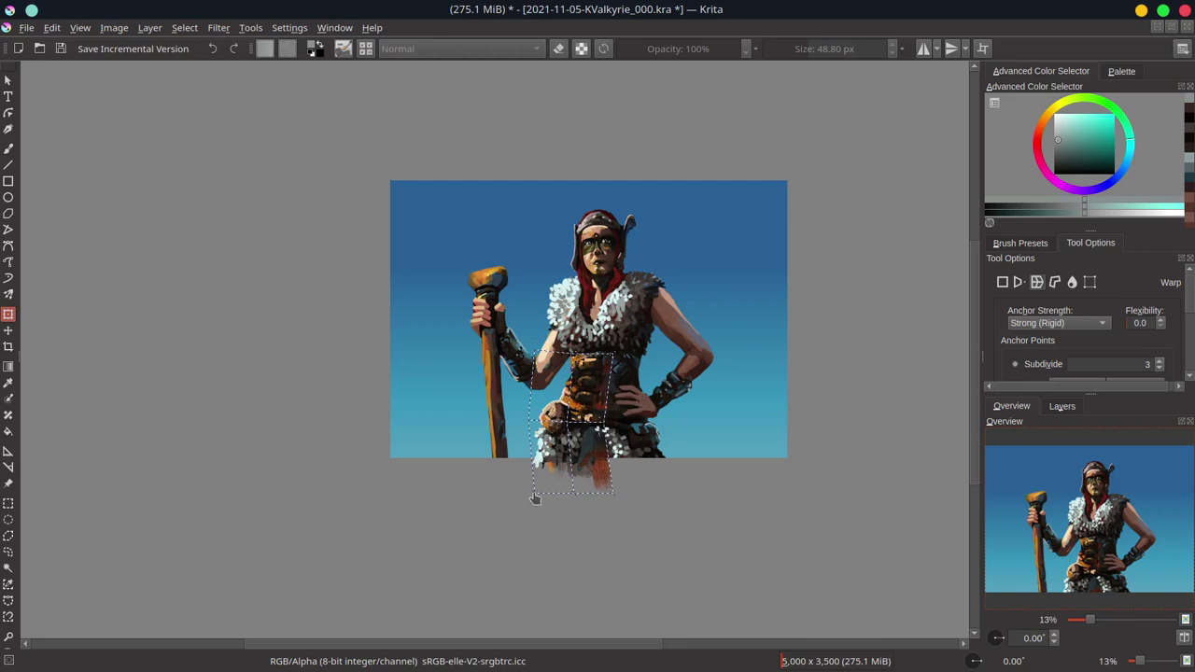
{"action": "key", "text": "Return"}
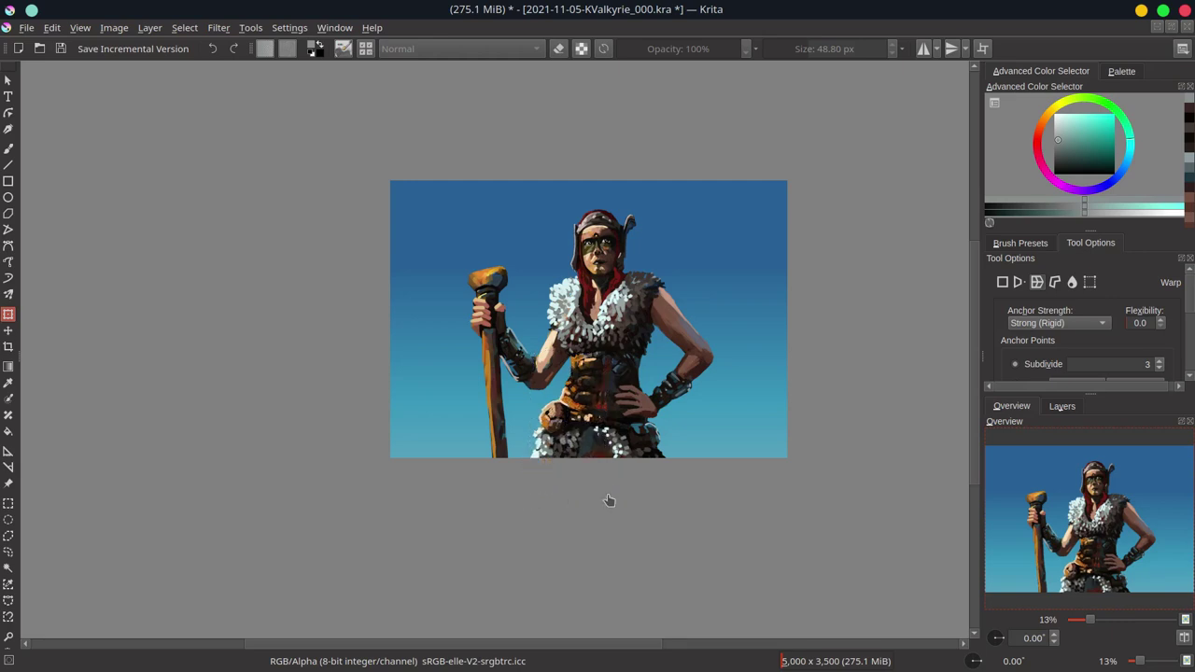
{"action": "key", "text": "b"}
{"action": "scroll", "coordinate": [609, 425], "scroll_direction": "up", "scroll_amount": 3}
{"action": "left_click", "coordinate": [605, 408], "text": "ctrl"}
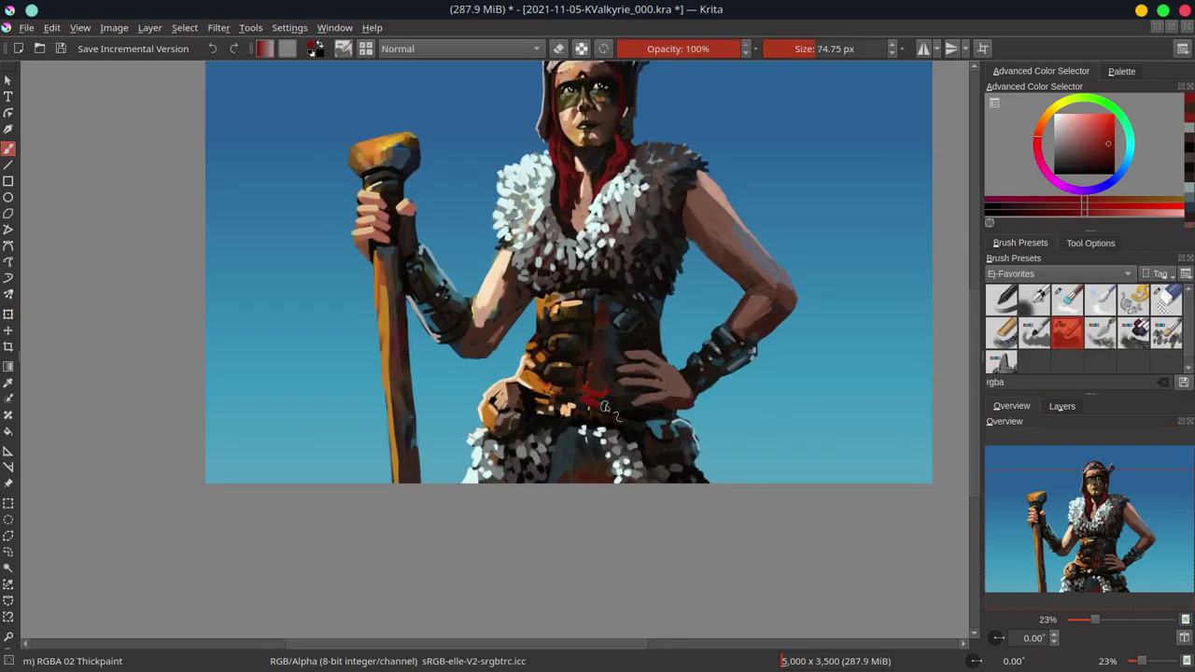
{"action": "left_click", "coordinate": [605, 408], "text": "ctrl"}
{"action": "scroll", "coordinate": [567, 519], "scroll_direction": "down", "scroll_amount": 2}
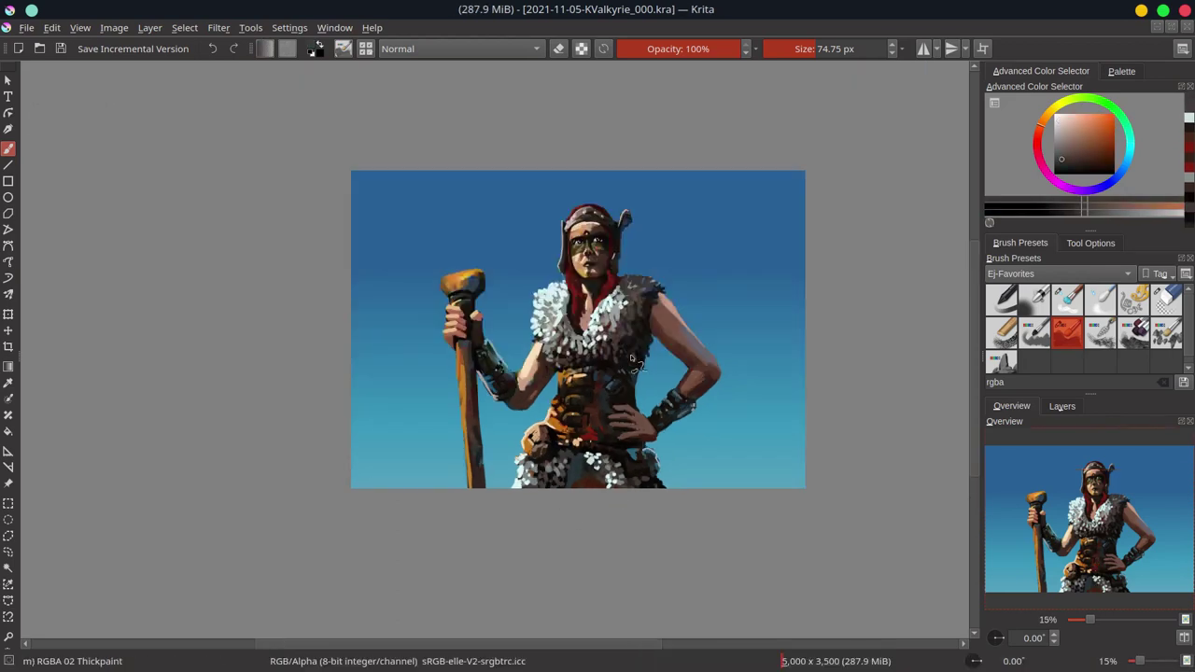
{"action": "left_click", "coordinate": [580, 495], "text": "ctrl"}
{"action": "left_click", "coordinate": [546, 368], "text": "ctrl"}
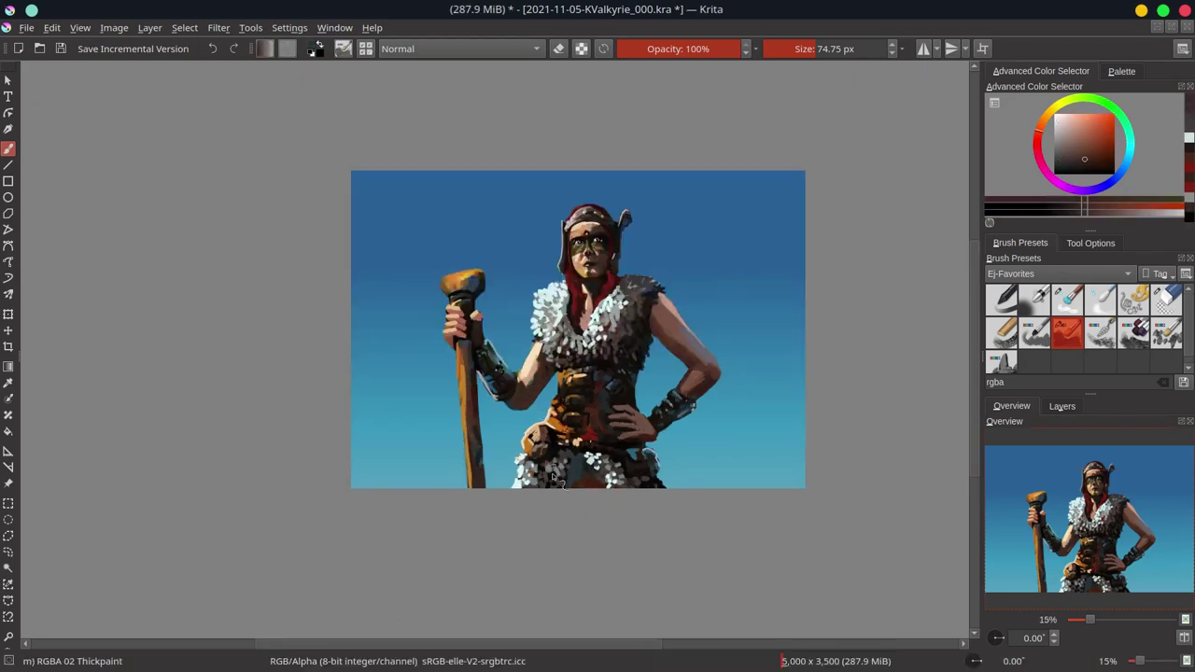
{"action": "left_click", "coordinate": [1061, 406]}
{"action": "key", "text": "m"}
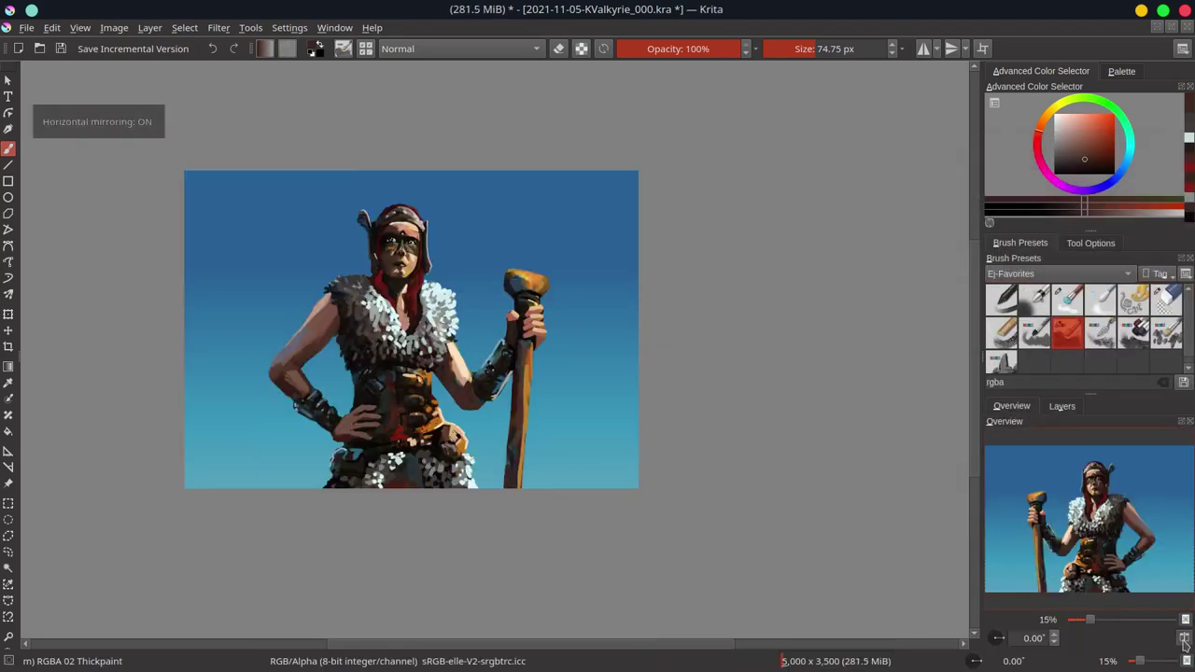
{"action": "key", "text": "m"}
{"action": "key", "text": "ctrl+s"}
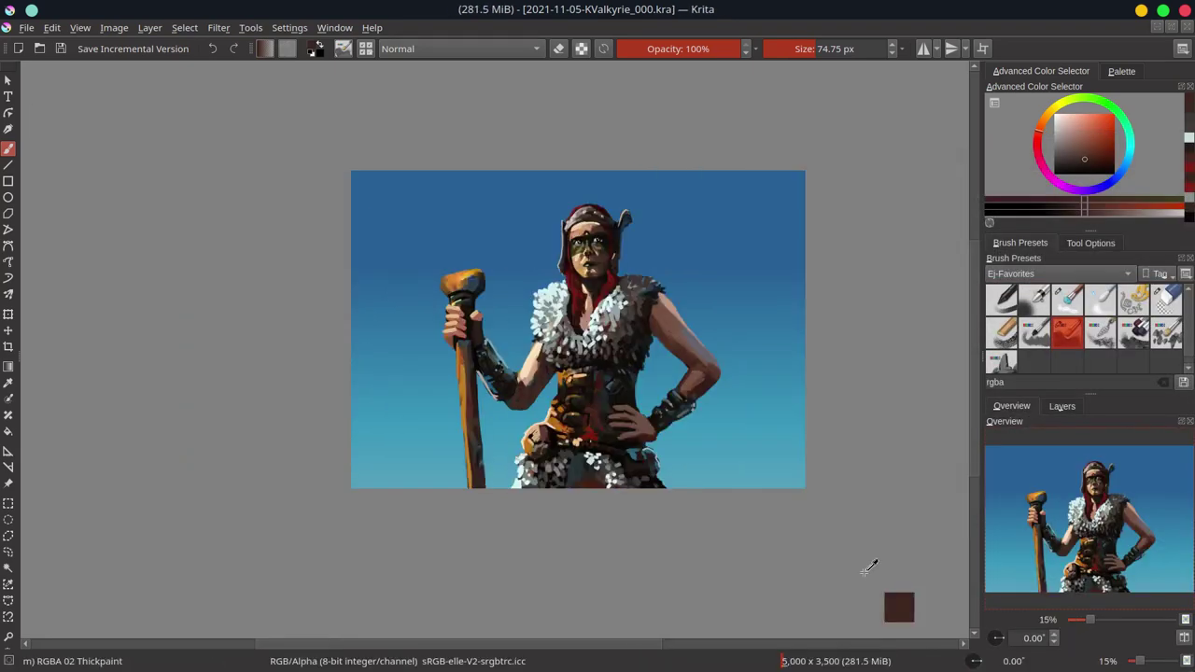
{"action": "scroll", "coordinate": [695, 313], "scroll_direction": "up", "scroll_amount": 5}
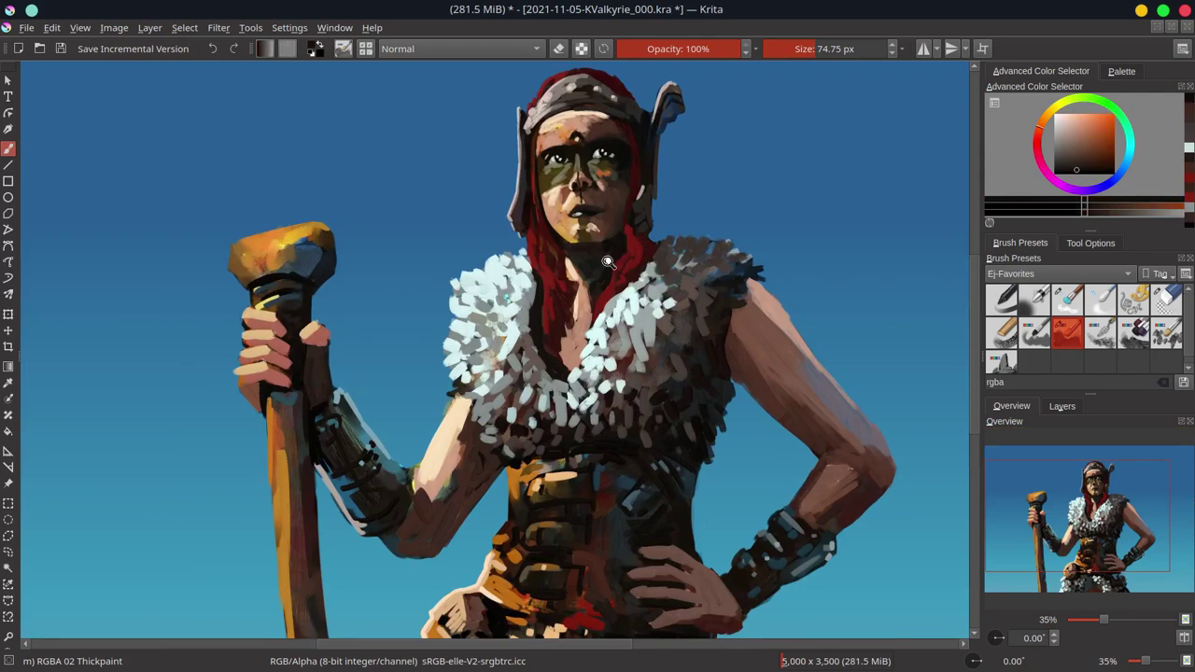
{"action": "scroll", "coordinate": [586, 382], "scroll_direction": "down", "scroll_amount": 6}
{"action": "key", "text": "ctrl+s"}
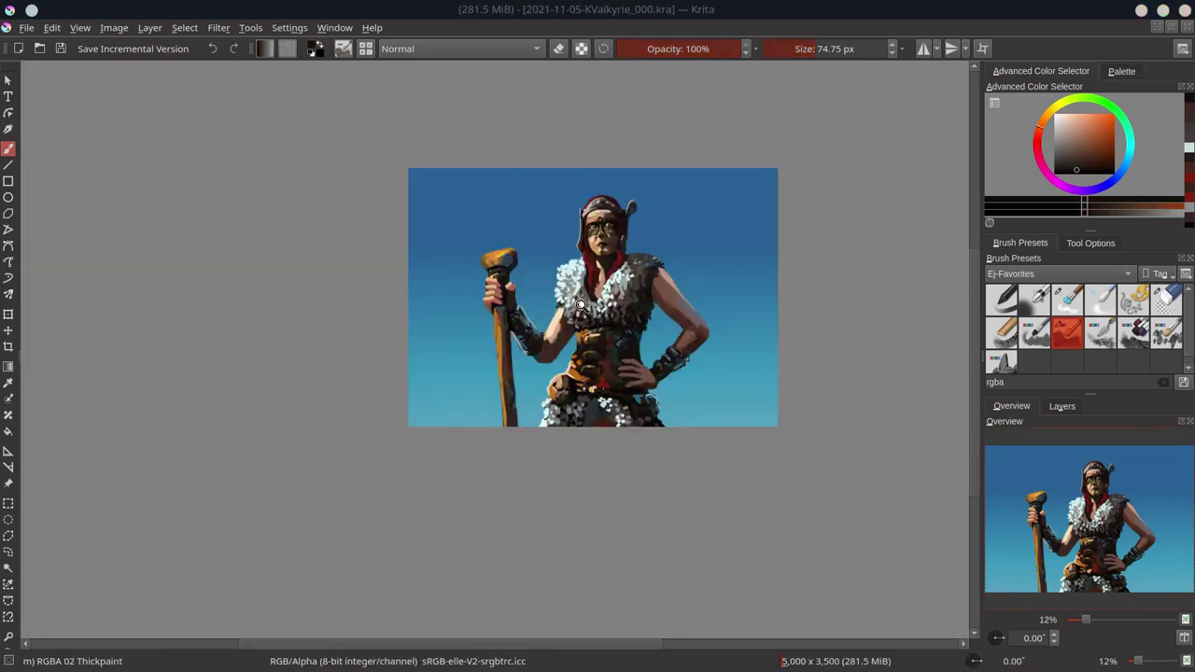
Step: Paint red hair strands beside the neck, across the chest, and right of the neck
{"action": "scroll", "coordinate": [549, 363], "scroll_direction": "up", "scroll_amount": 3}
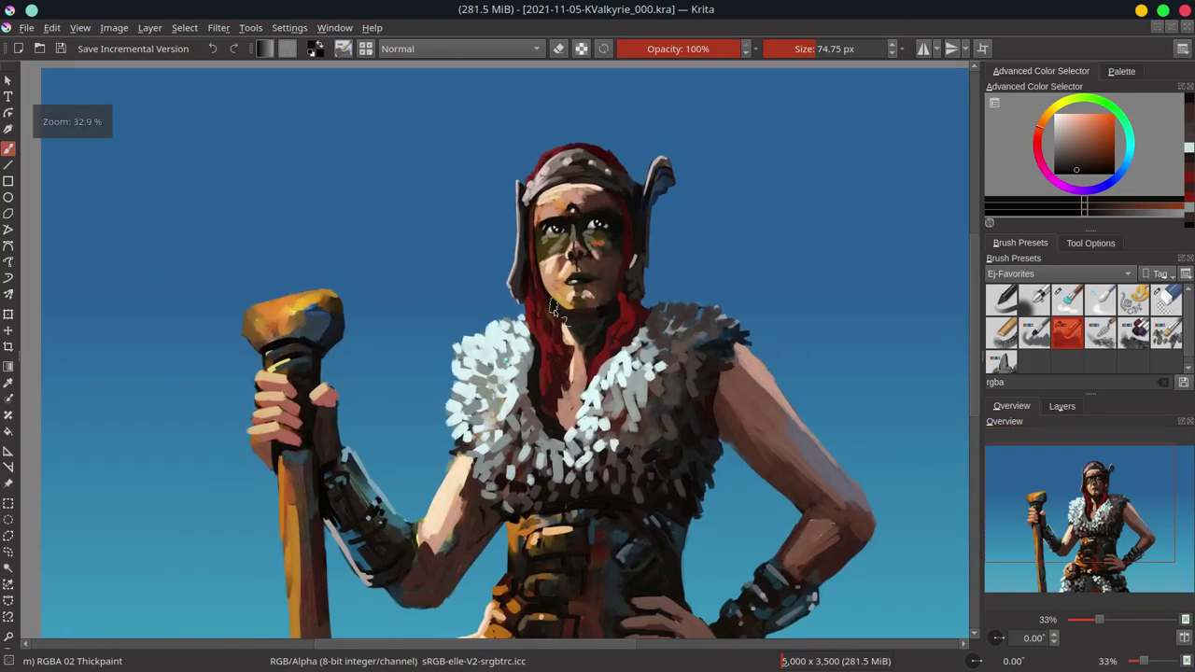
{"action": "left_click", "coordinate": [549, 362], "text": "ctrl"}
{"action": "left_click", "coordinate": [549, 363]}
{"action": "left_click_drag", "start_coordinate": [549, 362], "coordinate": [540, 407]}
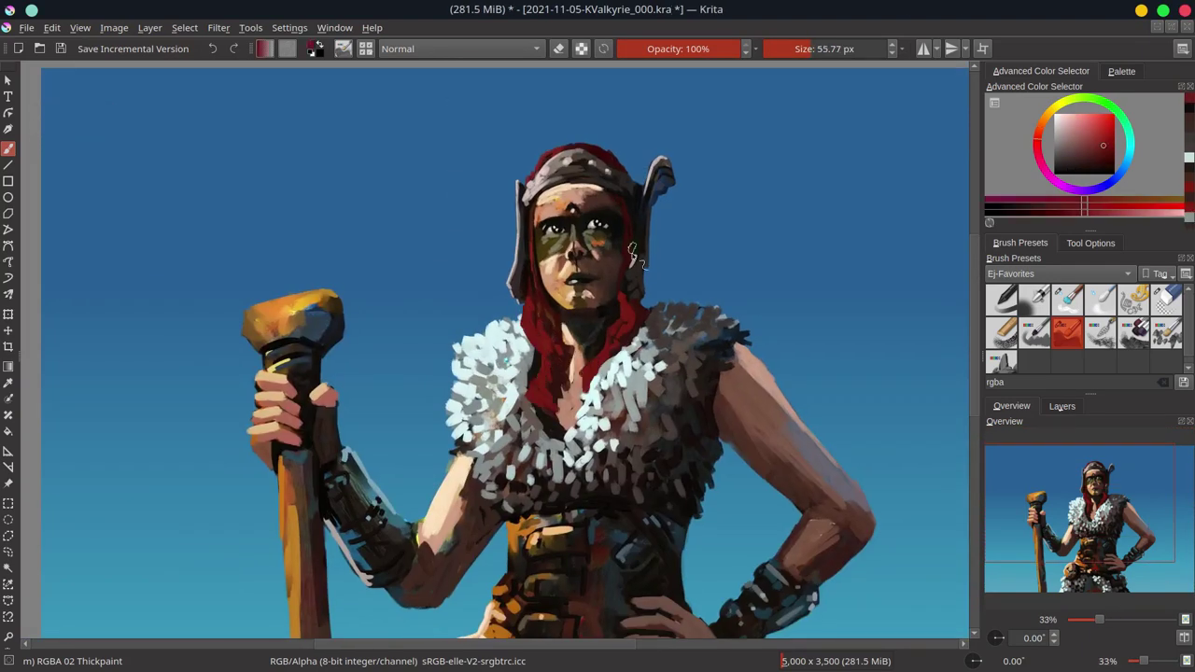
{"action": "left_click", "coordinate": [533, 174], "text": "ctrl"}
{"action": "mouse_move", "coordinate": [553, 357]}
{"action": "left_mouse_down"}
{"action": "mouse_move", "coordinate": [539, 371]}
{"action": "mouse_move", "coordinate": [594, 371]}
{"action": "left_mouse_up"}
{"action": "key", "text": "["}
{"action": "left_click_drag", "start_coordinate": [634, 309], "coordinate": [615, 341]}
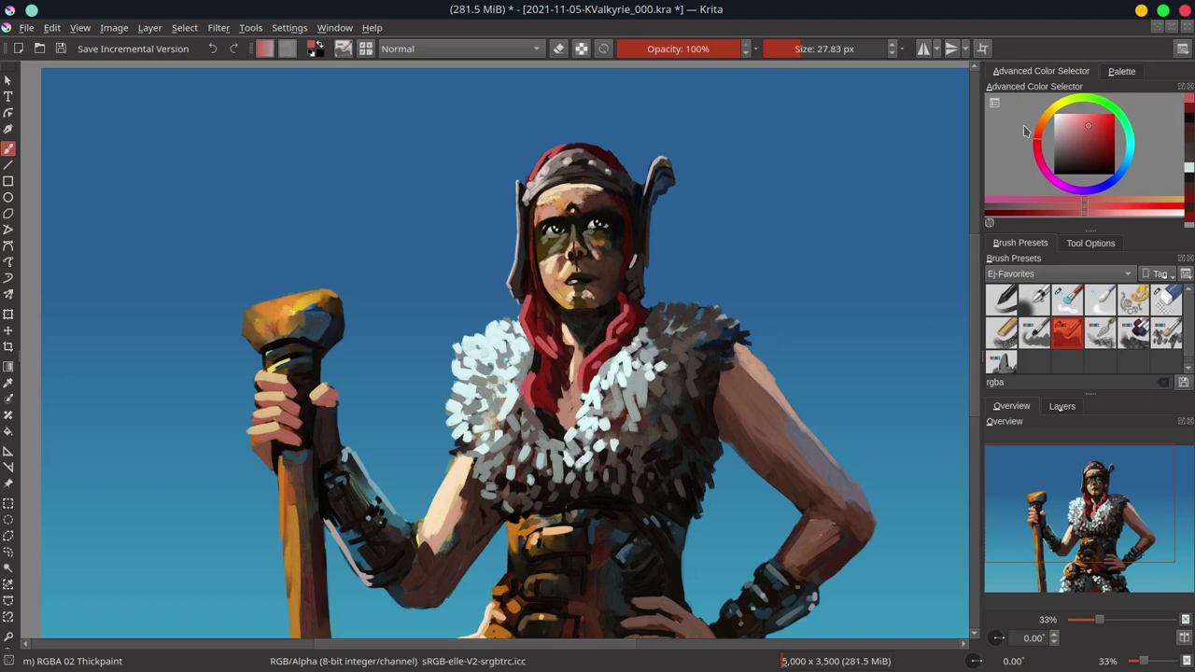
Step: Choose a pale pink for hair highlights with a finer brush, sample the corset's dark brown, and save
{"action": "left_click", "coordinate": [539, 412], "text": "ctrl"}
{"action": "key", "text": "["}
{"action": "scroll", "coordinate": [548, 431], "scroll_direction": "down", "scroll_amount": 1}
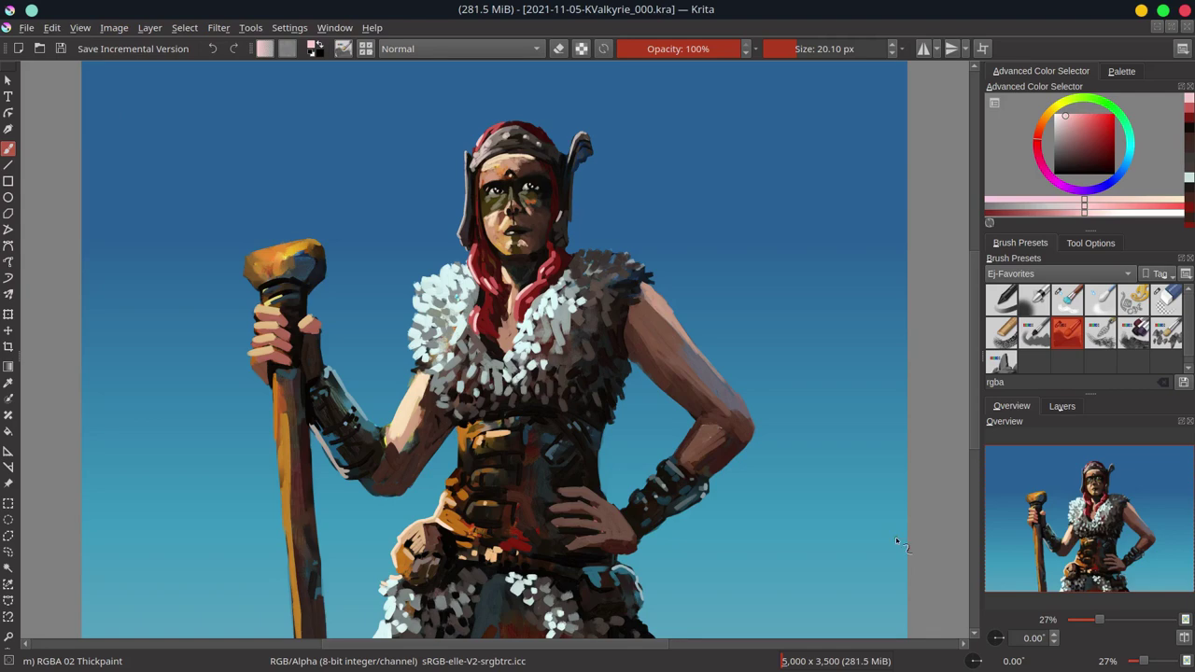
{"action": "scroll", "coordinate": [596, 475], "scroll_direction": "up", "scroll_amount": 3}
{"action": "left_click", "coordinate": [614, 569], "text": "ctrl"}
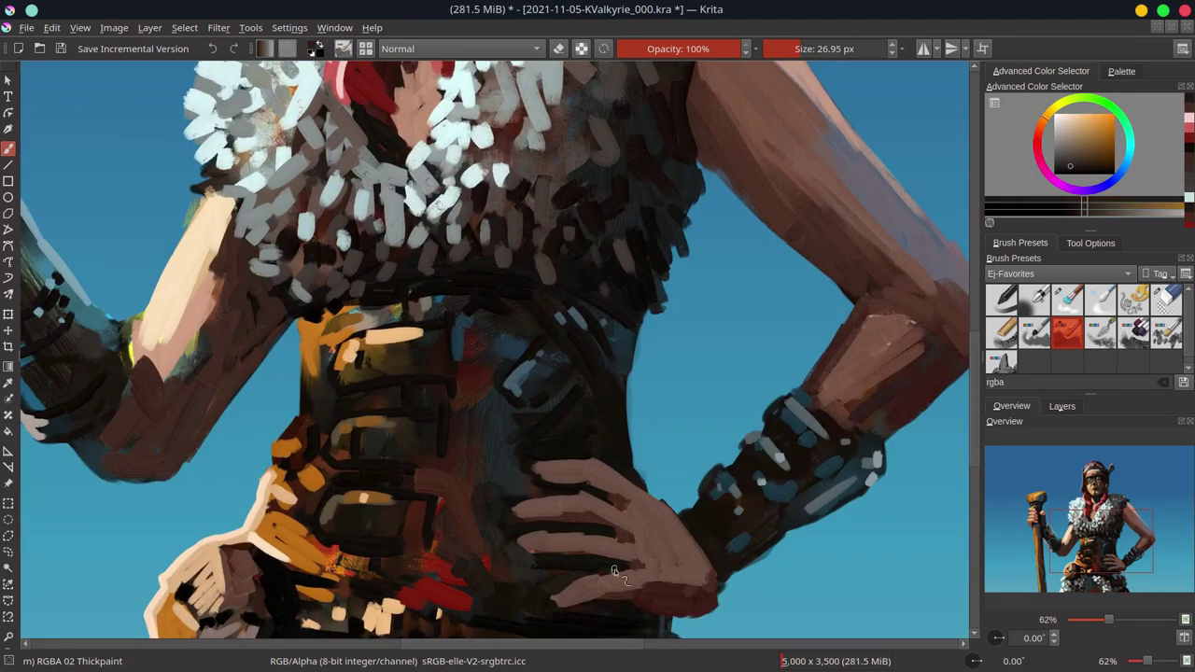
{"action": "scroll", "coordinate": [591, 586], "scroll_direction": "down", "scroll_amount": 5}
{"action": "key", "text": "ctrl+s"}
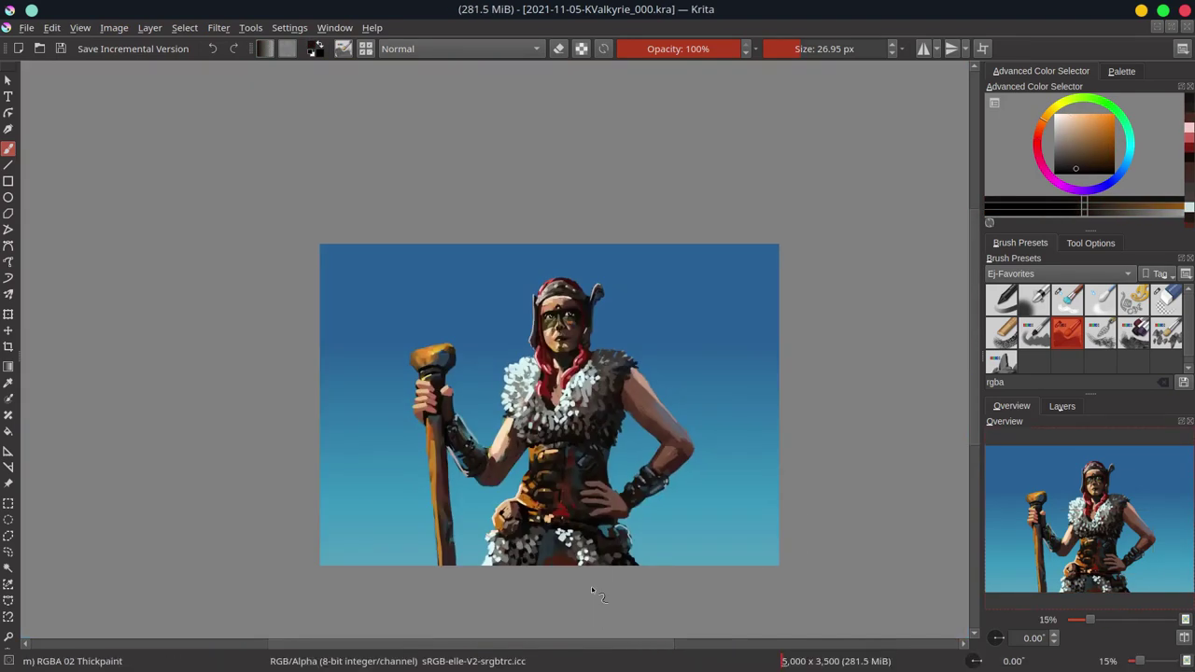
Step: Sample and fine-tune dark browns and pale cyan for the right shoulder fur, then save again
{"action": "scroll", "coordinate": [590, 586], "scroll_direction": "up", "scroll_amount": 5}
{"action": "scroll", "coordinate": [745, 572], "scroll_direction": "down", "scroll_amount": 5}
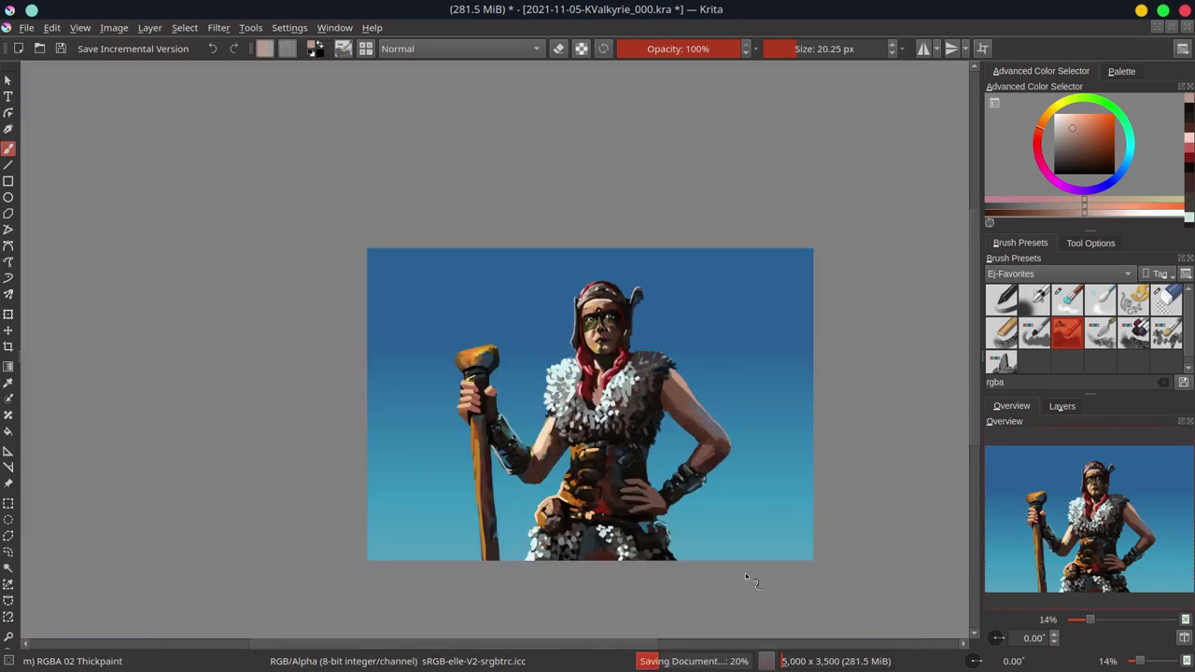
{"action": "scroll", "coordinate": [644, 277], "scroll_direction": "up", "scroll_amount": 3}
{"action": "left_click", "coordinate": [644, 277], "text": "ctrl"}
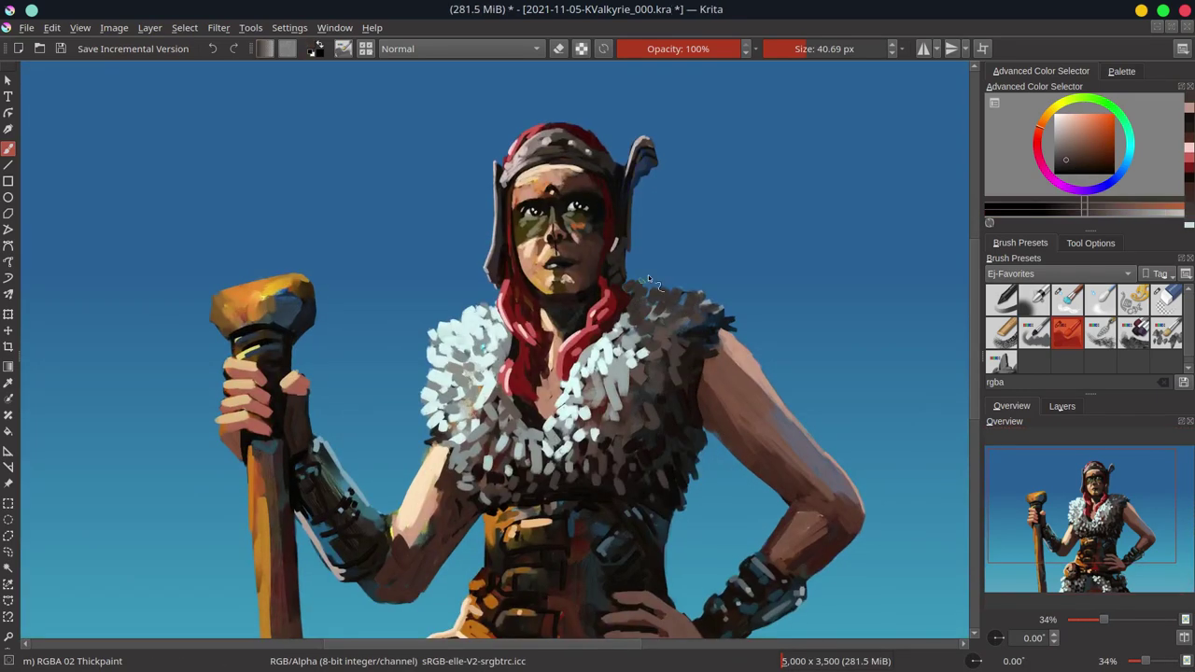
{"action": "left_click", "coordinate": [620, 238], "text": "ctrl"}
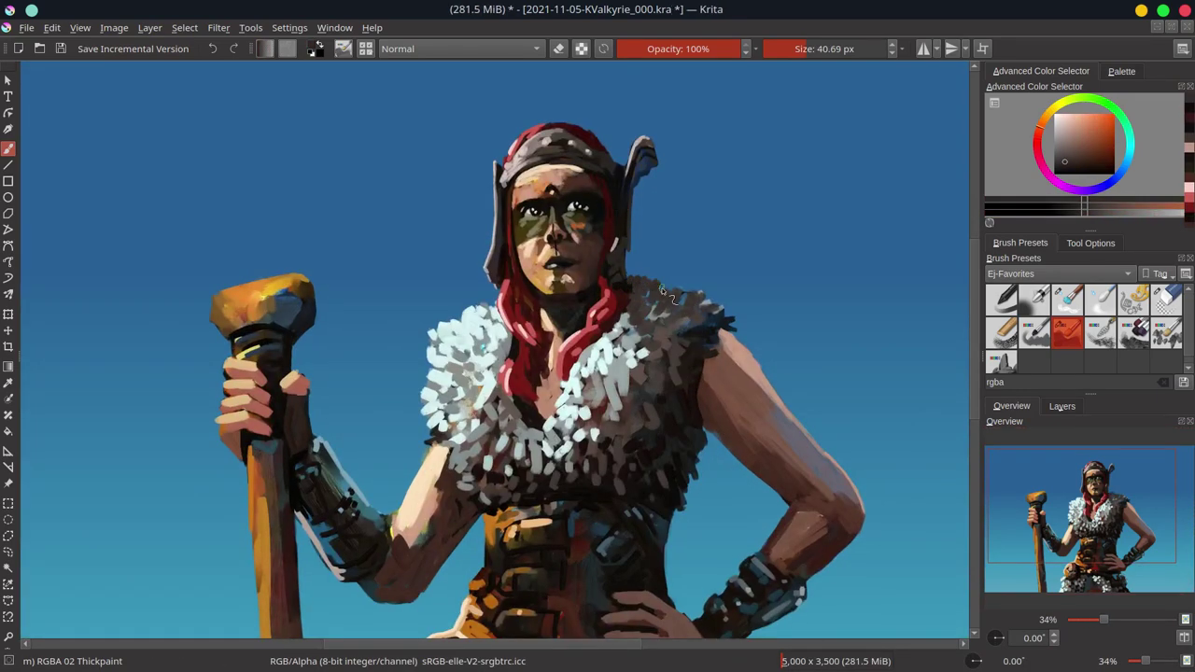
{"action": "left_click", "coordinate": [659, 297], "text": "ctrl"}
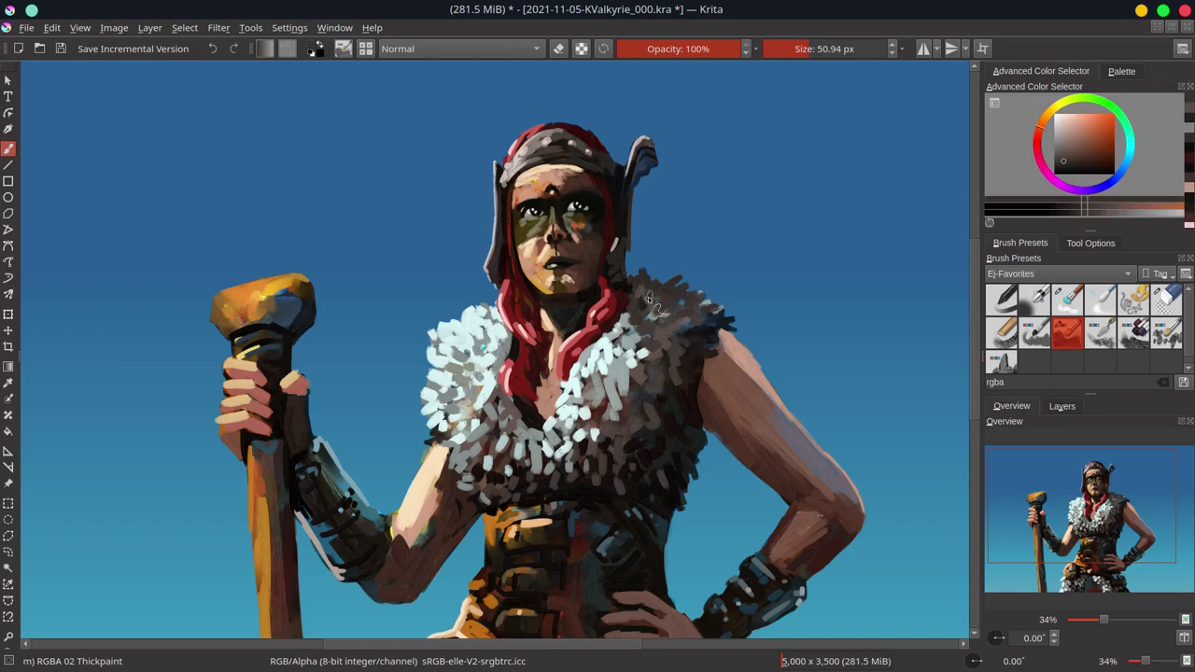
{"action": "left_click", "coordinate": [614, 373], "text": "ctrl"}
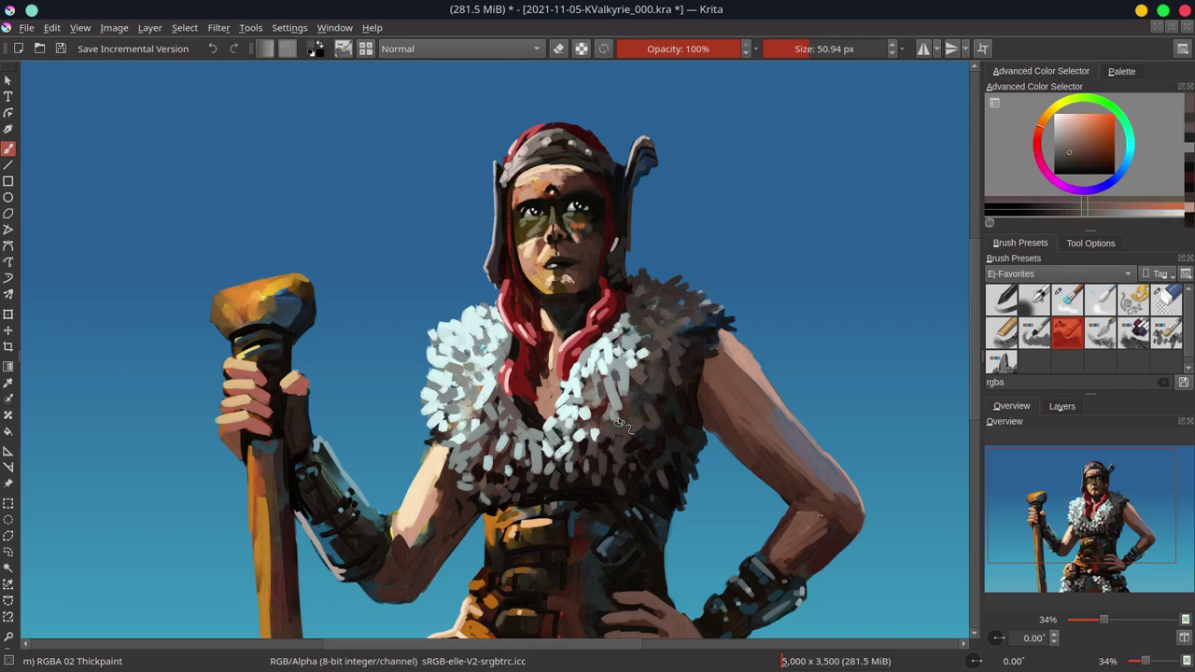
{"action": "scroll", "coordinate": [644, 394], "scroll_direction": "down", "scroll_amount": 5}
{"action": "key", "text": "ctrl+s"}
{"action": "scroll", "coordinate": [642, 394], "scroll_direction": "up", "scroll_amount": 5}
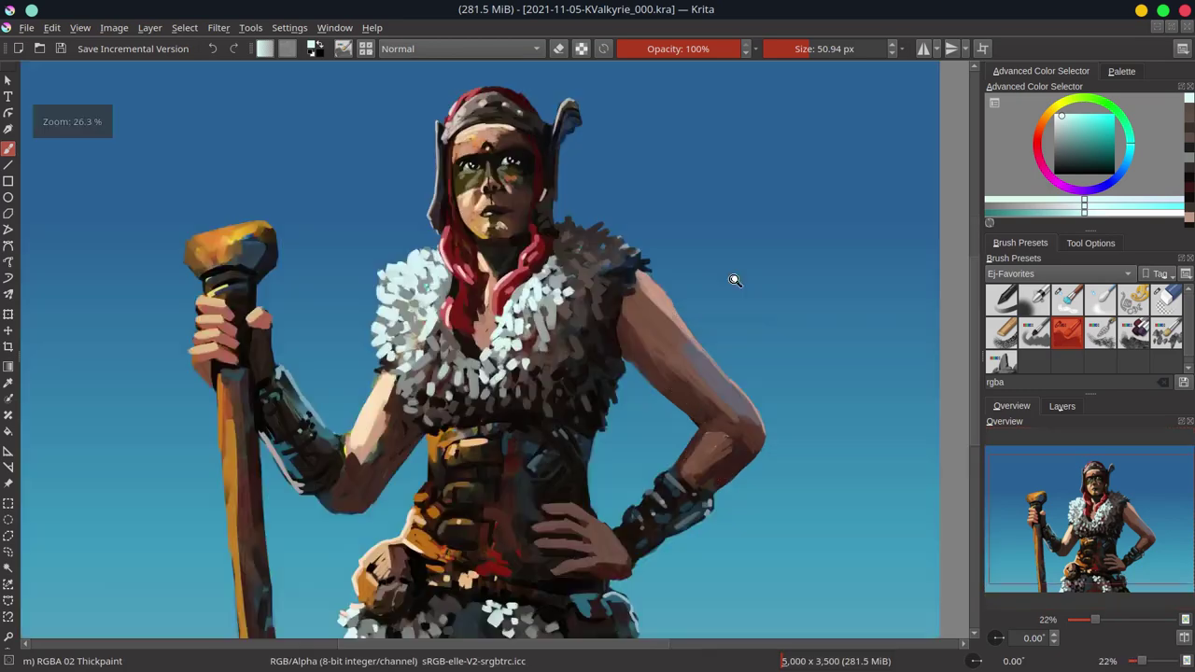
{"action": "left_click", "coordinate": [686, 298], "text": "ctrl"}
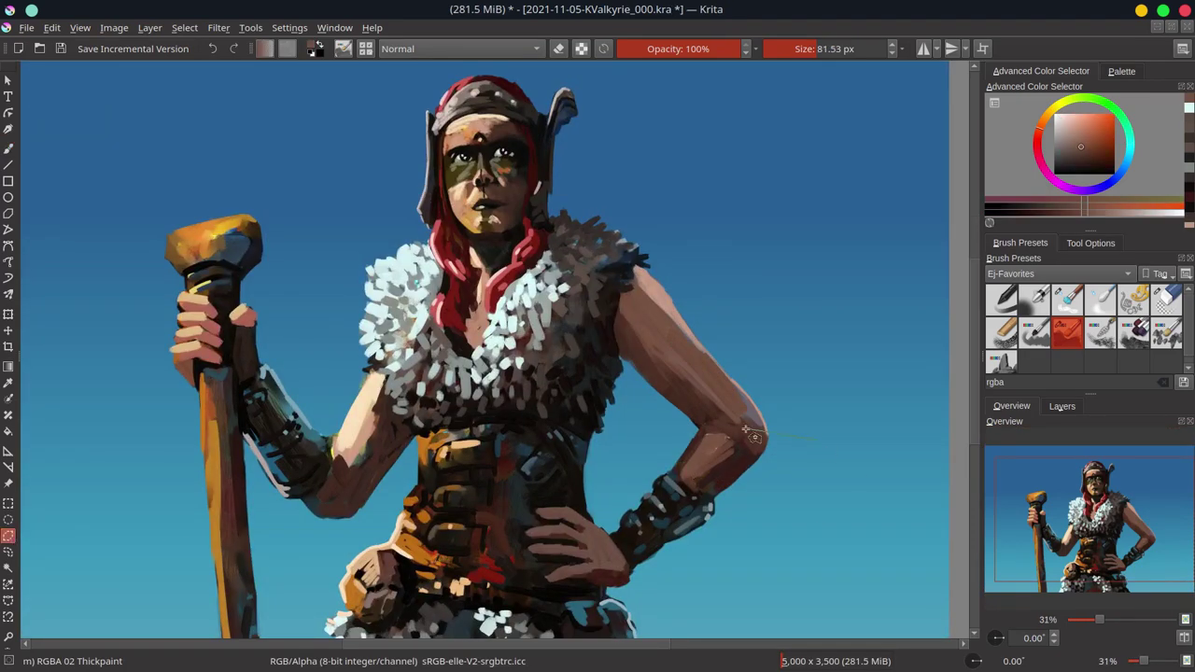
Step: Select the right-hand forearm, paste it as a separate piece, and rotate it slightly
{"action": "left_click", "coordinate": [642, 583]}
{"action": "left_click", "coordinate": [51, 27]}
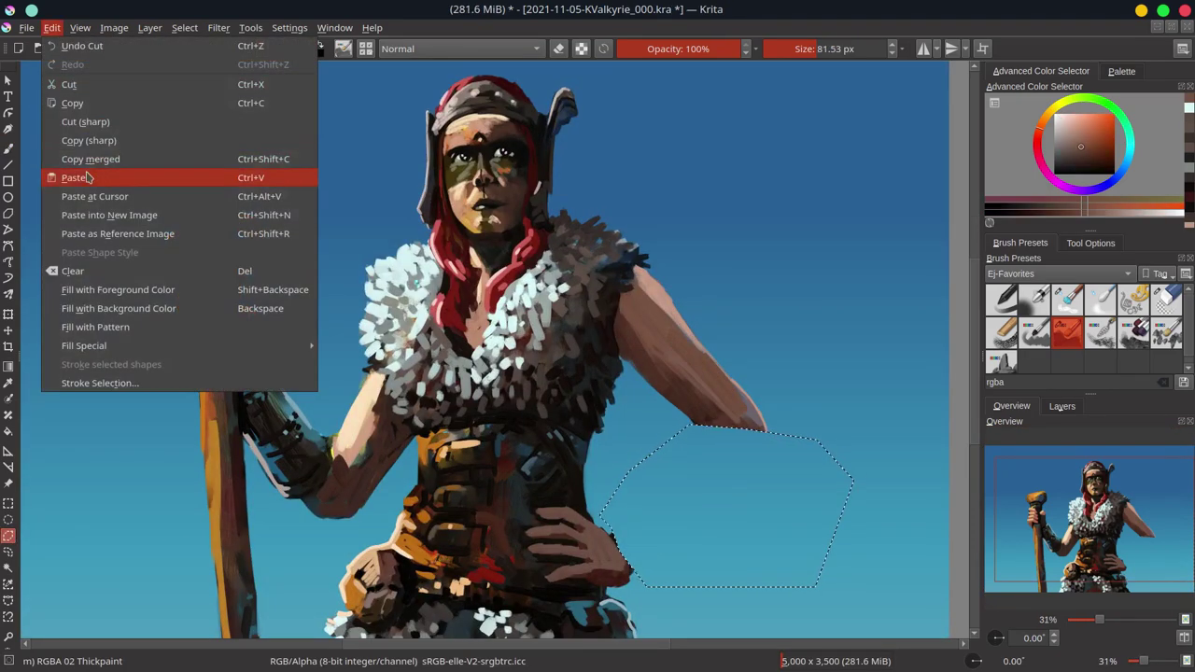
{"action": "key", "text": "ctrl+t"}
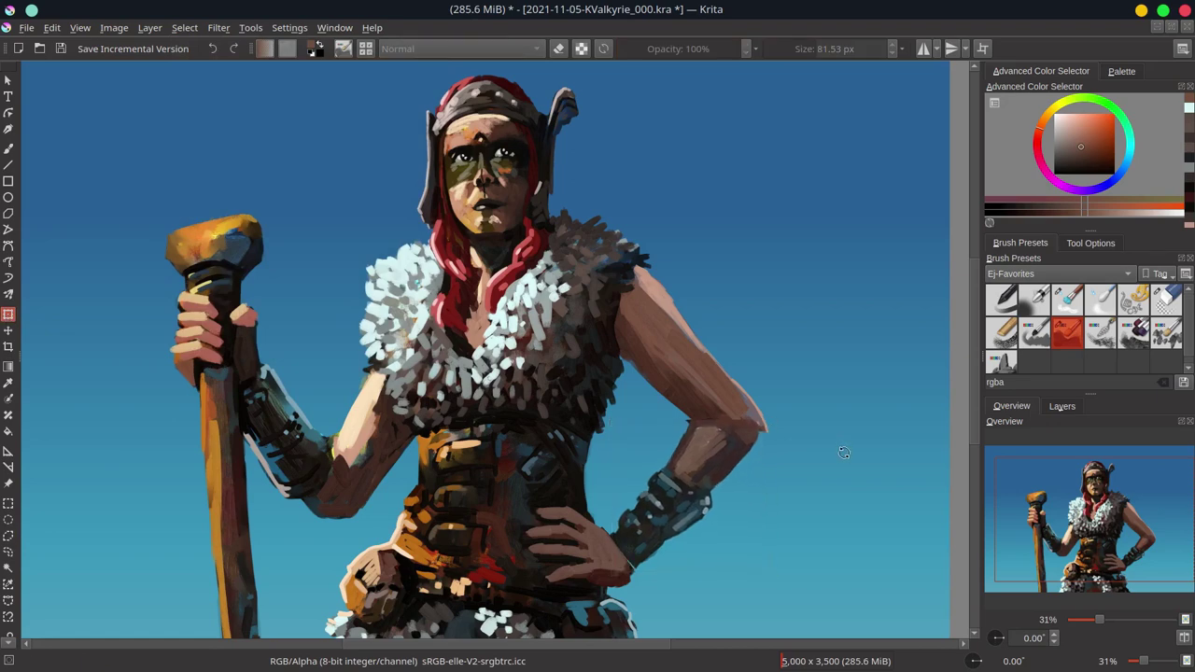
{"action": "left_click_drag", "start_coordinate": [796, 412], "coordinate": [769, 405]}
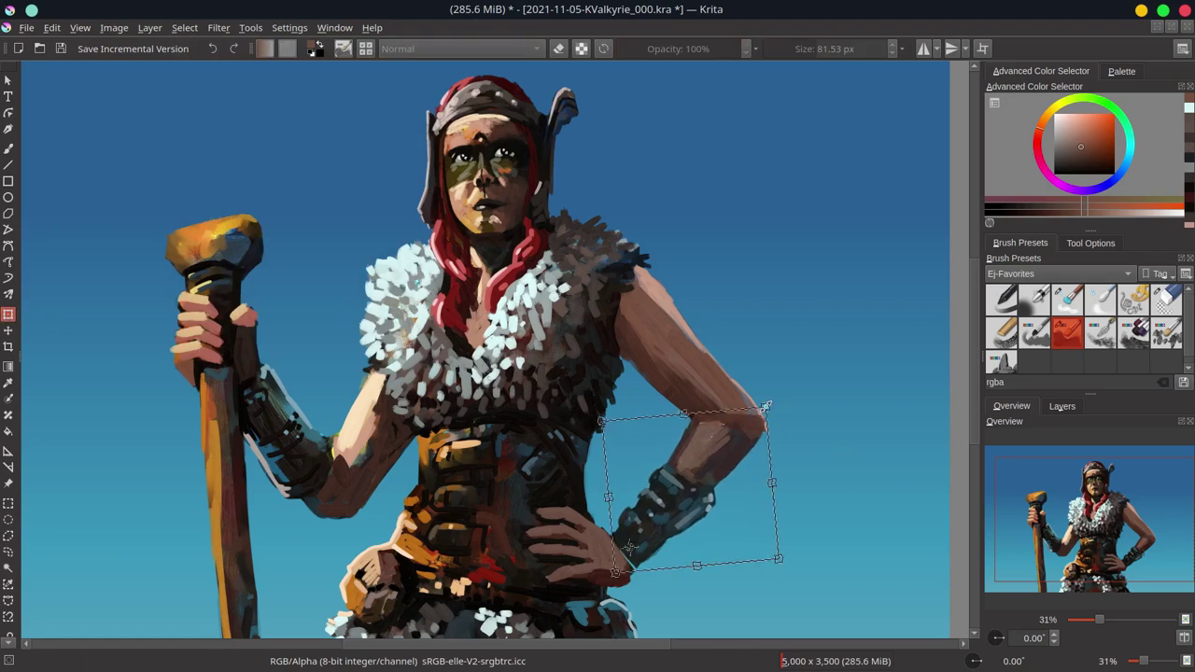
{"action": "key", "text": "Return"}
Step: Merge the pasted forearm layer down, then sample light skin and dark brown tones to touch up the arm
{"action": "left_click", "coordinate": [1061, 406]}
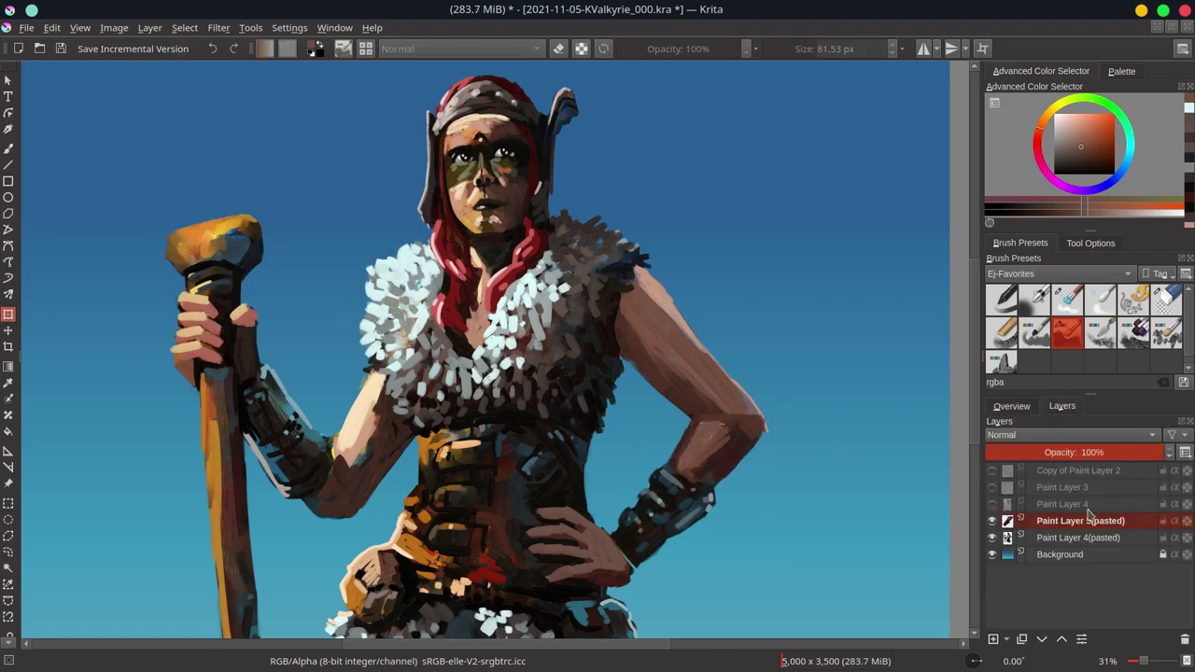
{"action": "right_click", "coordinate": [1080, 520]}
{"action": "left_click", "coordinate": [1013, 283]}
{"action": "left_click", "coordinate": [1166, 299]}
{"action": "key", "text": "slash"}
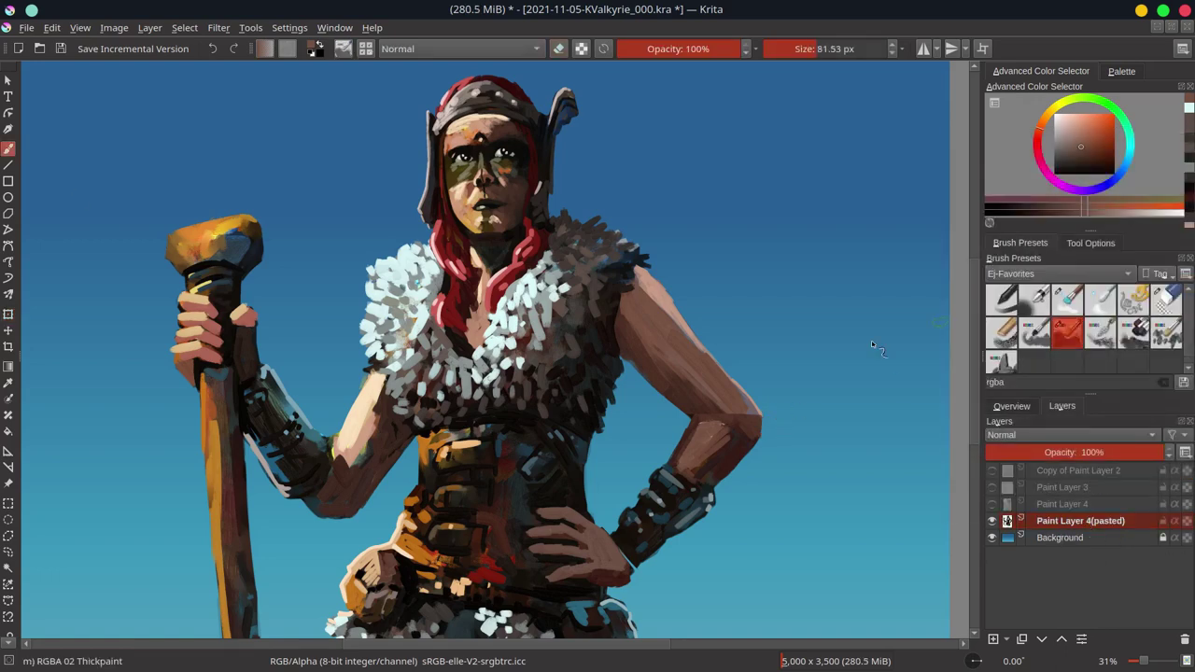
{"action": "left_click", "coordinate": [742, 410], "text": "ctrl"}
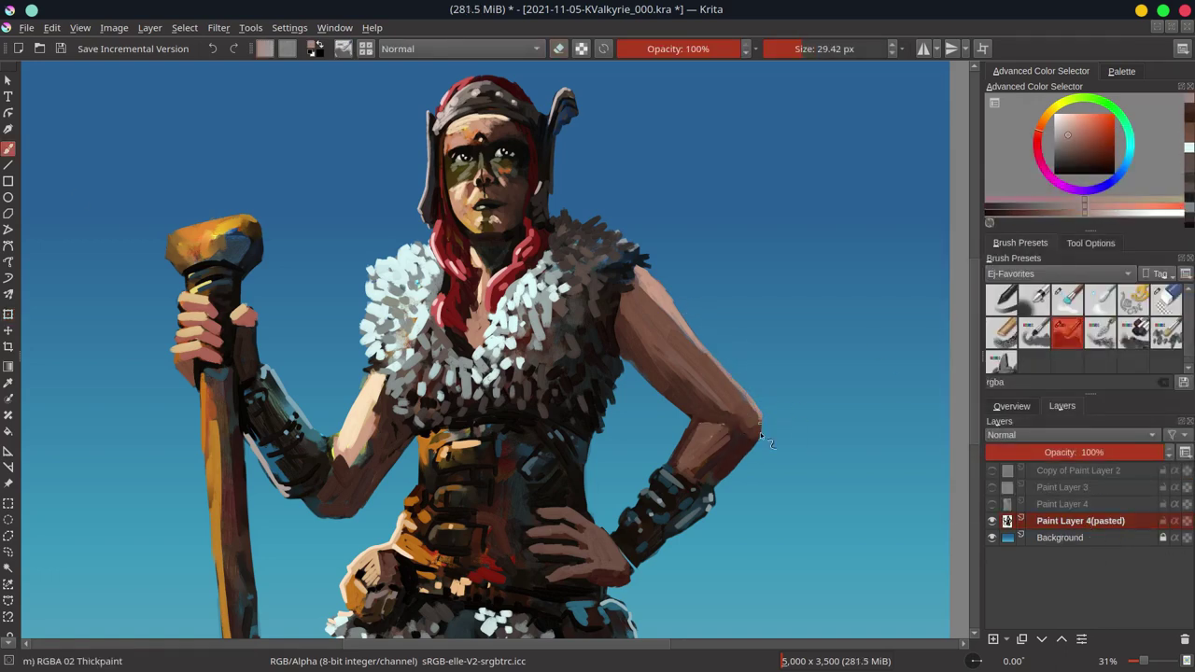
{"action": "left_click", "coordinate": [639, 546], "text": "ctrl"}
{"action": "left_click", "coordinate": [1011, 407]}
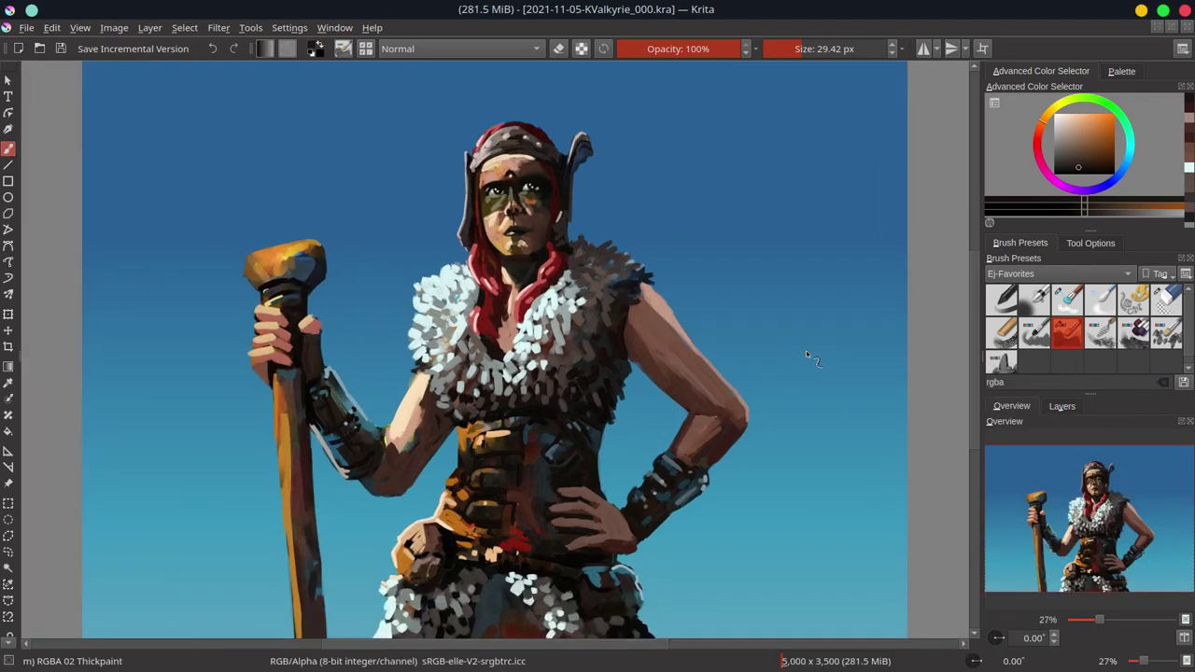
{"action": "scroll", "coordinate": [805, 355], "scroll_direction": "up", "scroll_amount": 5}
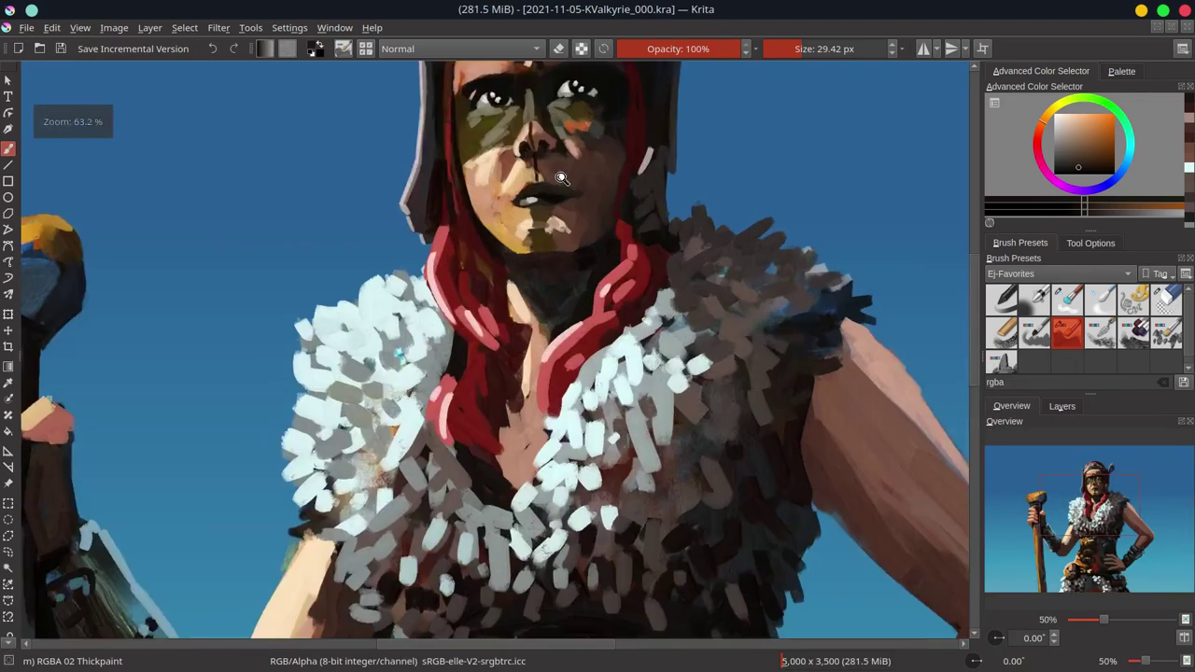
{"action": "left_click", "coordinate": [487, 234]}
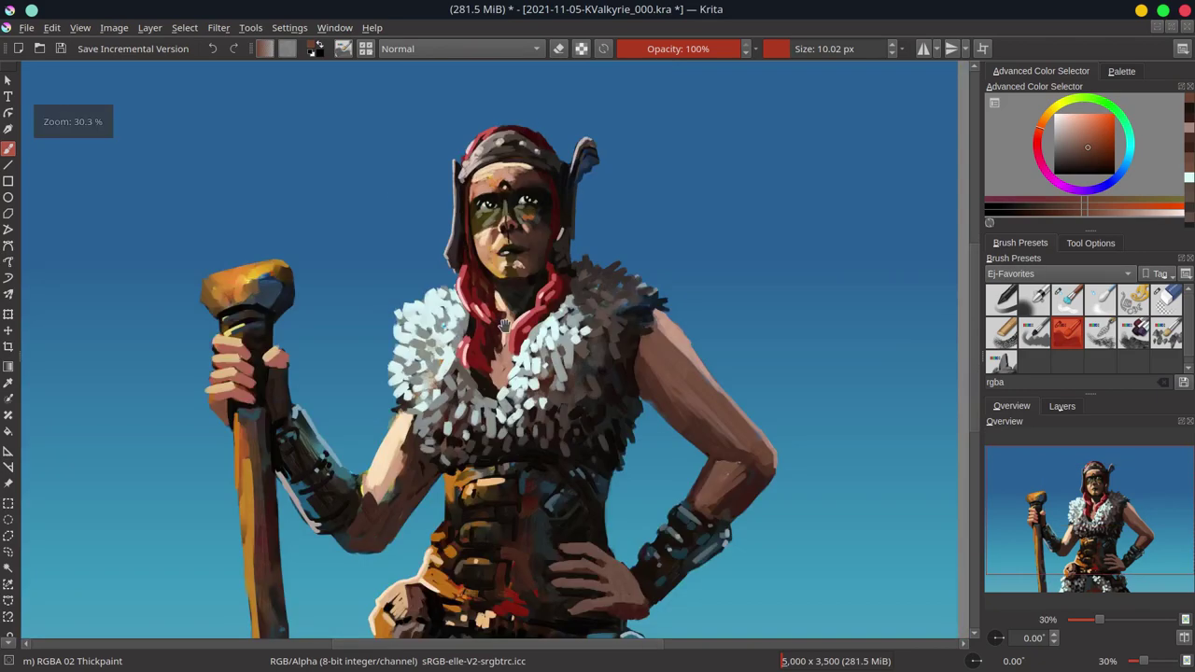
{"action": "mouse_move", "coordinate": [488, 233]}
{"action": "left_mouse_down"}
{"action": "mouse_move", "coordinate": [564, 143]}
{"action": "mouse_move", "coordinate": [560, 131]}
{"action": "left_mouse_up"}
{"action": "left_click", "coordinate": [500, 256], "text": "ctrl"}
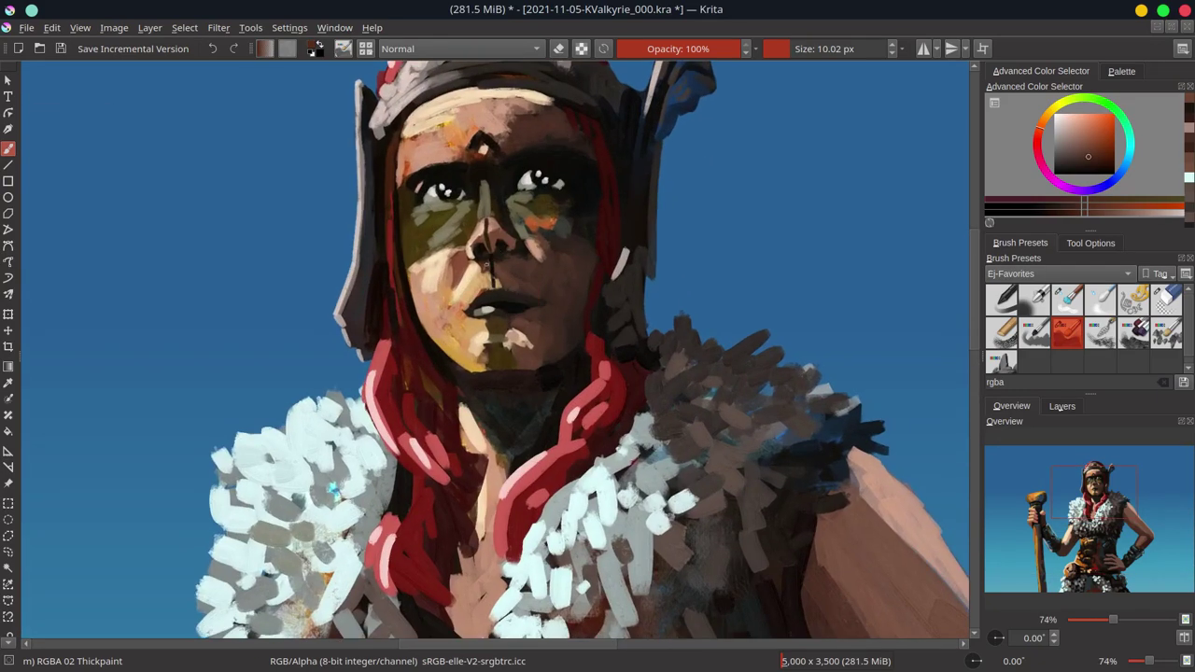
{"action": "left_click", "coordinate": [485, 254], "text": "ctrl"}
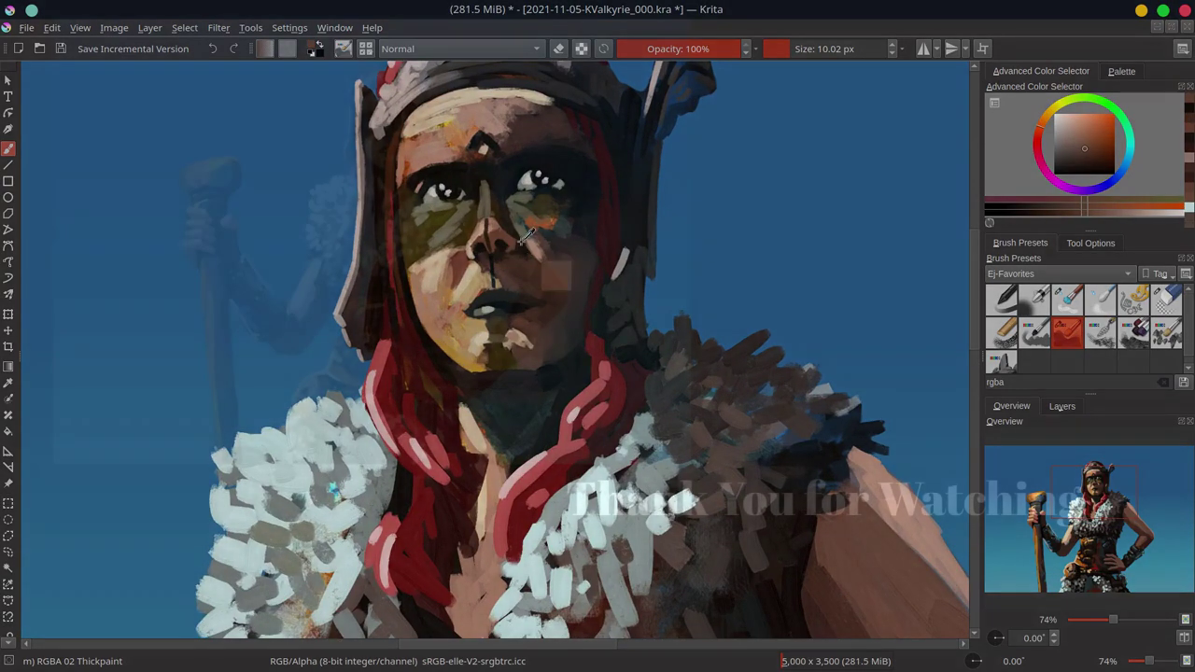